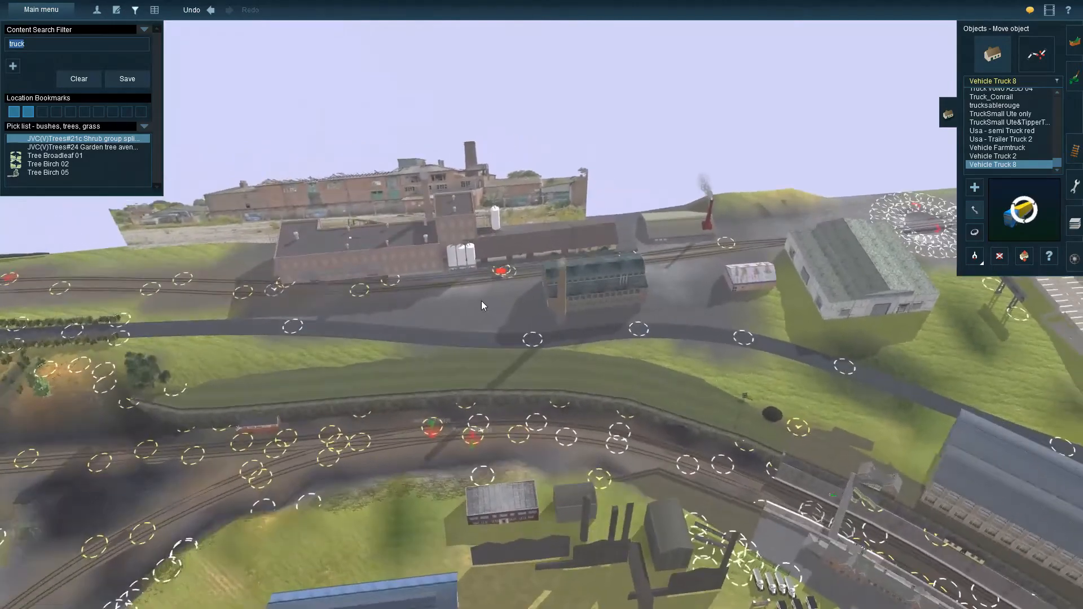
- Move the long brick factory with the white silos forward off the railway tracks to the edge of the road
{"action": "scroll", "coordinate": [381, 299], "scroll_direction": "up", "scroll_amount": 2}
{"action": "scroll", "coordinate": [382, 299], "scroll_direction": "up", "scroll_amount": 2}
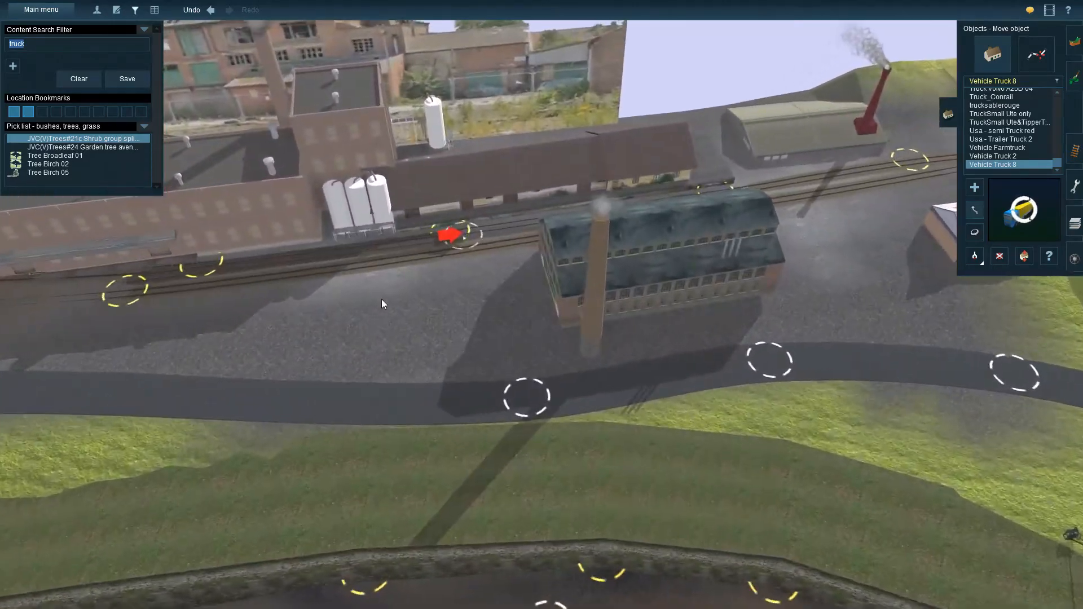
{"action": "key", "text": "Left"}
{"action": "key", "text": "Down"}
{"action": "right_click", "coordinate": [303, 310]}
{"action": "key", "text": "Right"}
{"action": "key", "text": "Right"}
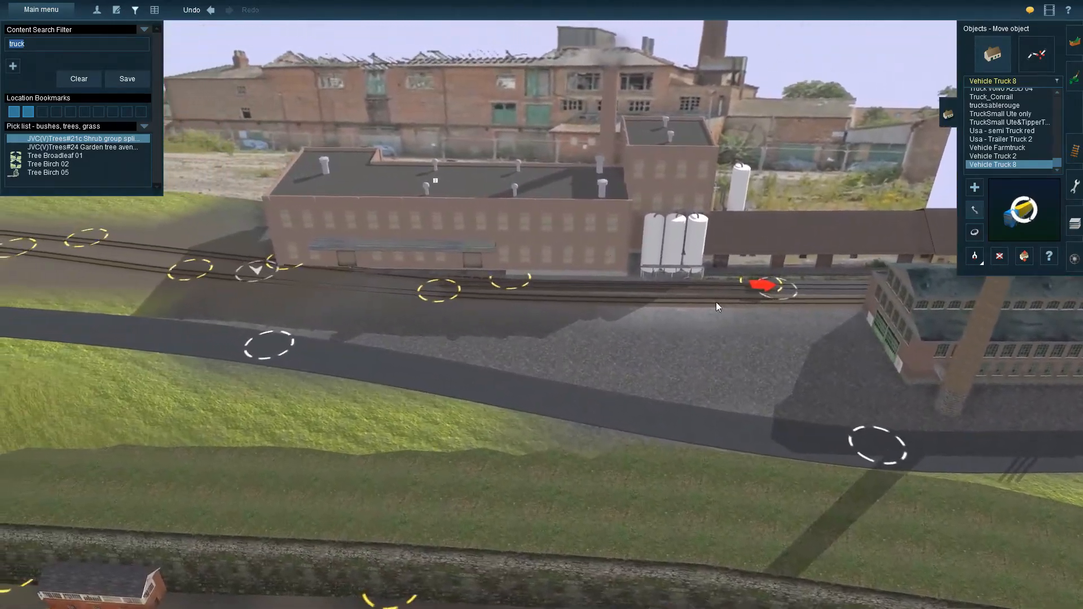
{"action": "key", "text": "Up"}
{"action": "key", "text": "Down"}
{"action": "key", "text": "Up"}
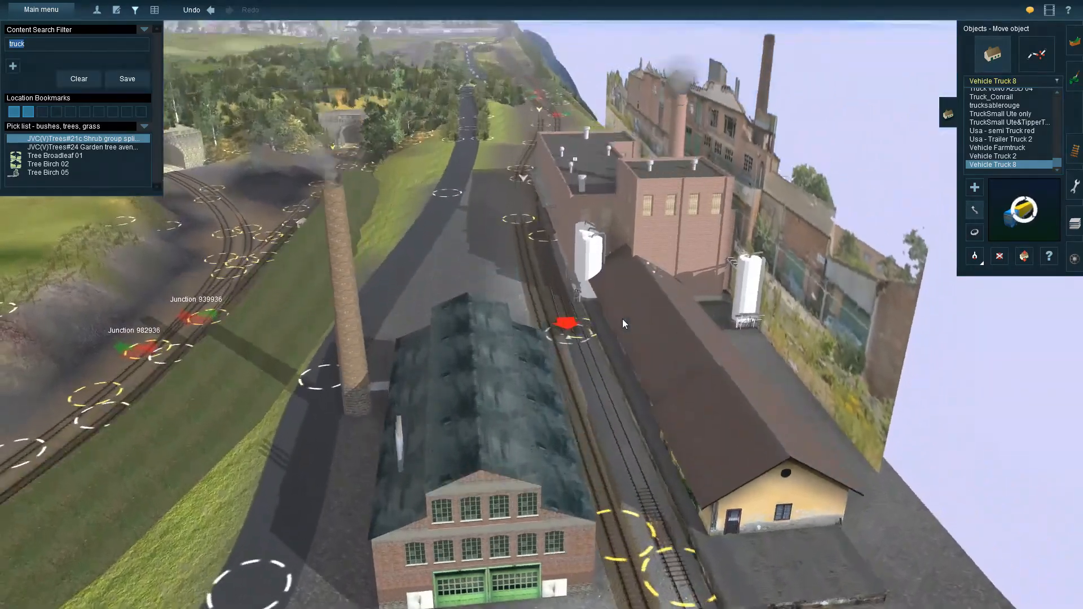
{"action": "key", "text": "Left"}
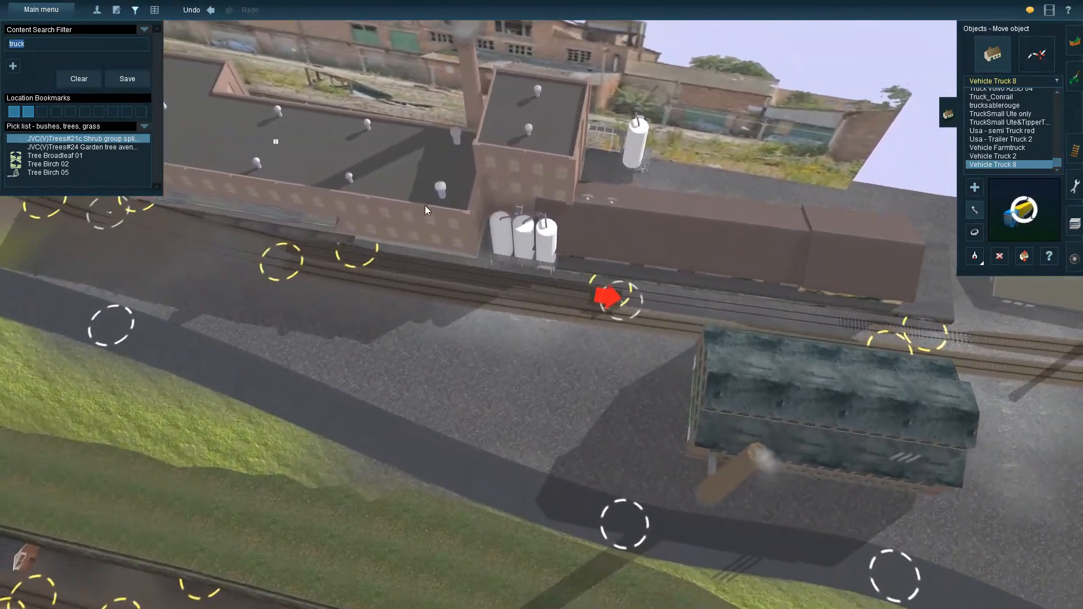
{"action": "left_click_drag", "start_coordinate": [423, 202], "coordinate": [341, 309]}
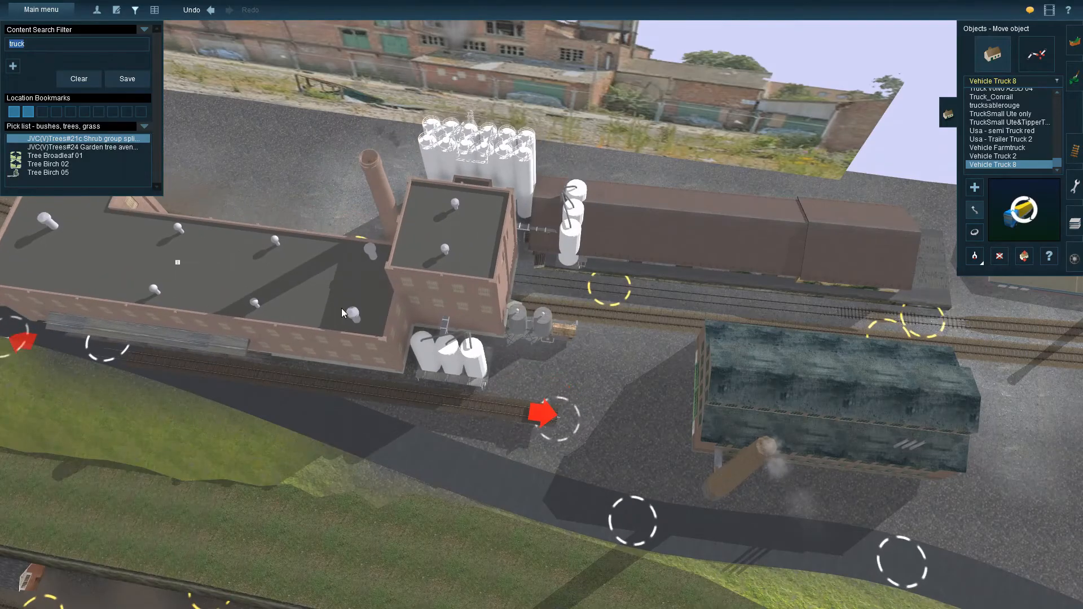
- Examine the moved factory, its silos and the surrounding yard from several sides
{"action": "key", "text": "Down"}
{"action": "key", "text": "Right"}
{"action": "key", "text": "Right"}
{"action": "right_click", "coordinate": [432, 286]}
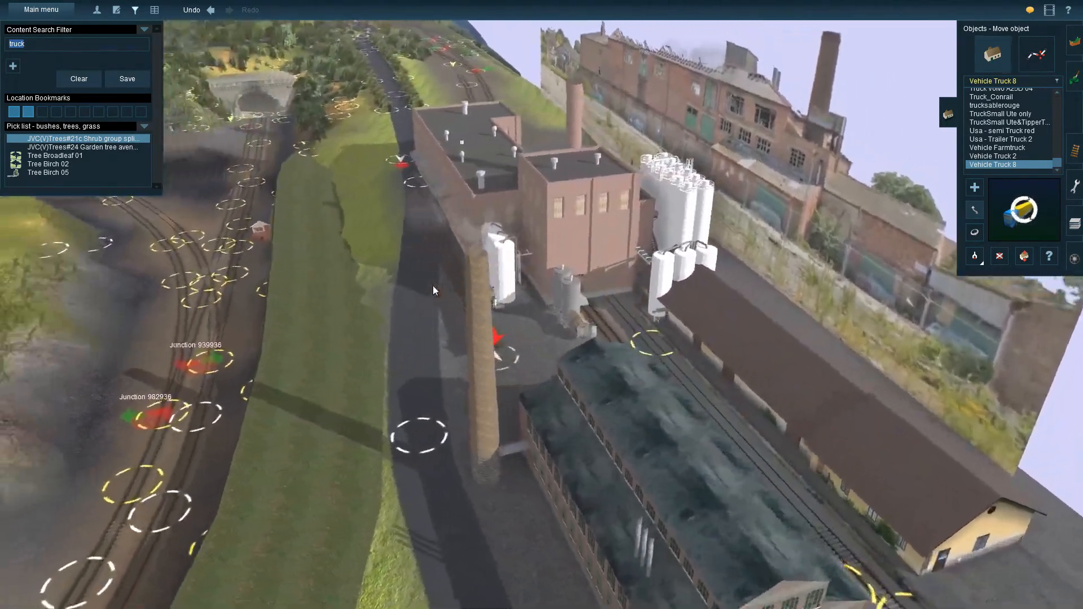
{"action": "scroll", "coordinate": [444, 284], "scroll_direction": "down", "scroll_amount": 4}
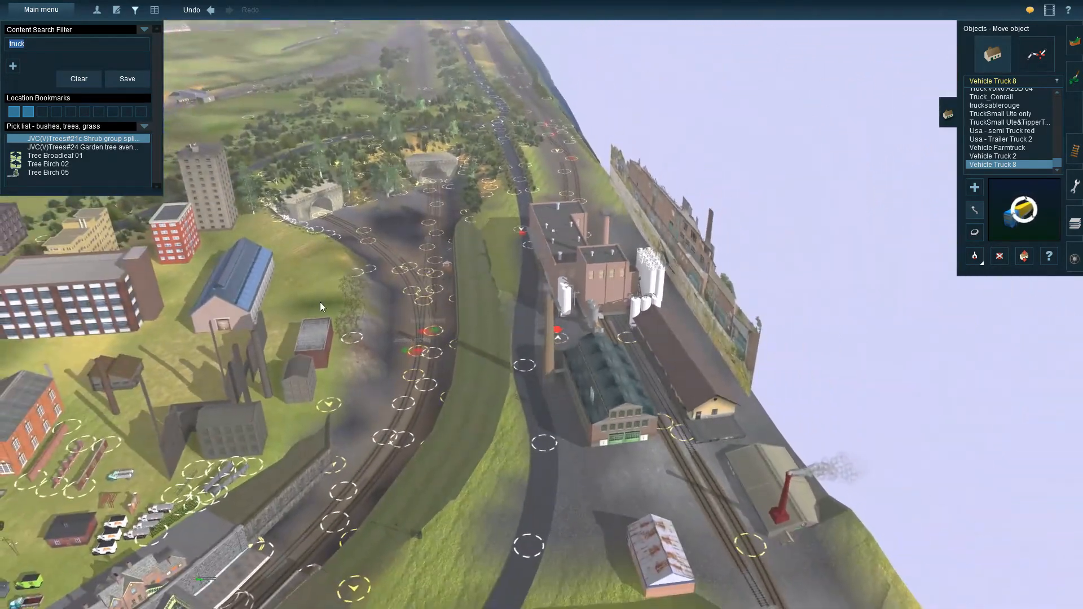
{"action": "right_click_drag", "start_coordinate": [320, 302], "coordinate": [479, 280]}
{"action": "key", "text": "Up"}
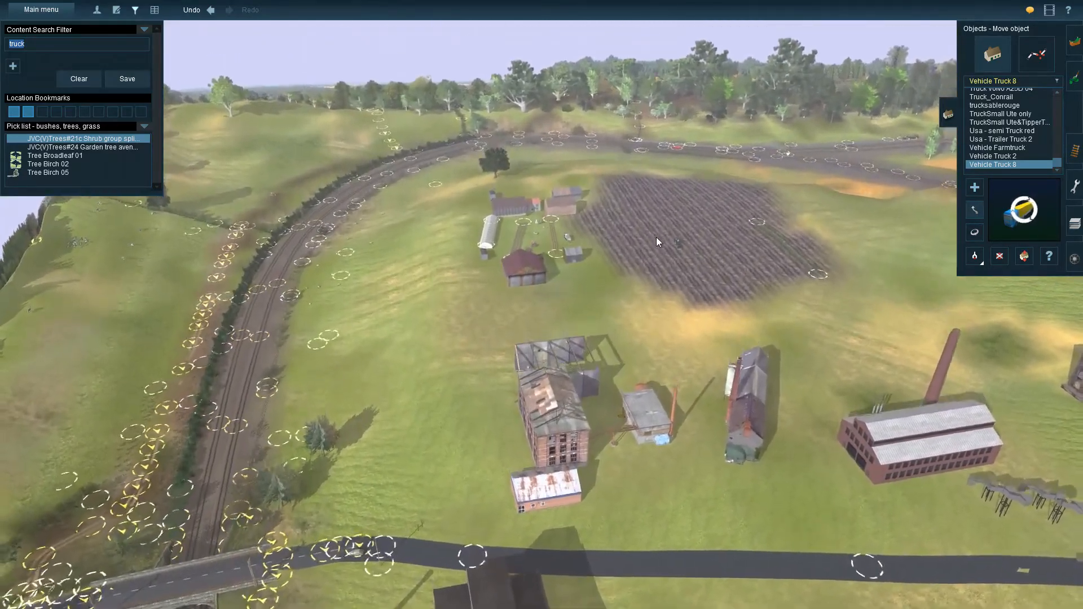
- Examine the Borden delivery vans and tank trucks parked beside the station road, both close up and from a distance
{"action": "right_click", "coordinate": [621, 234]}
{"action": "right_click_drag", "start_coordinate": [477, 318], "coordinate": [634, 270]}
{"action": "scroll", "coordinate": [634, 269], "scroll_direction": "up", "scroll_amount": 5}
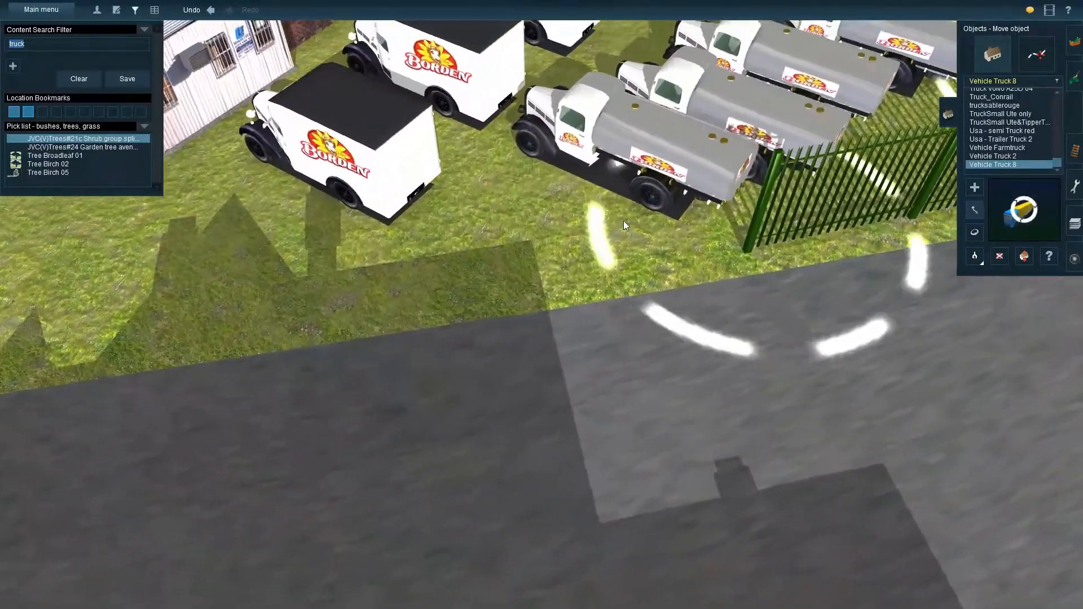
{"action": "right_click_drag", "start_coordinate": [624, 221], "coordinate": [709, 143]}
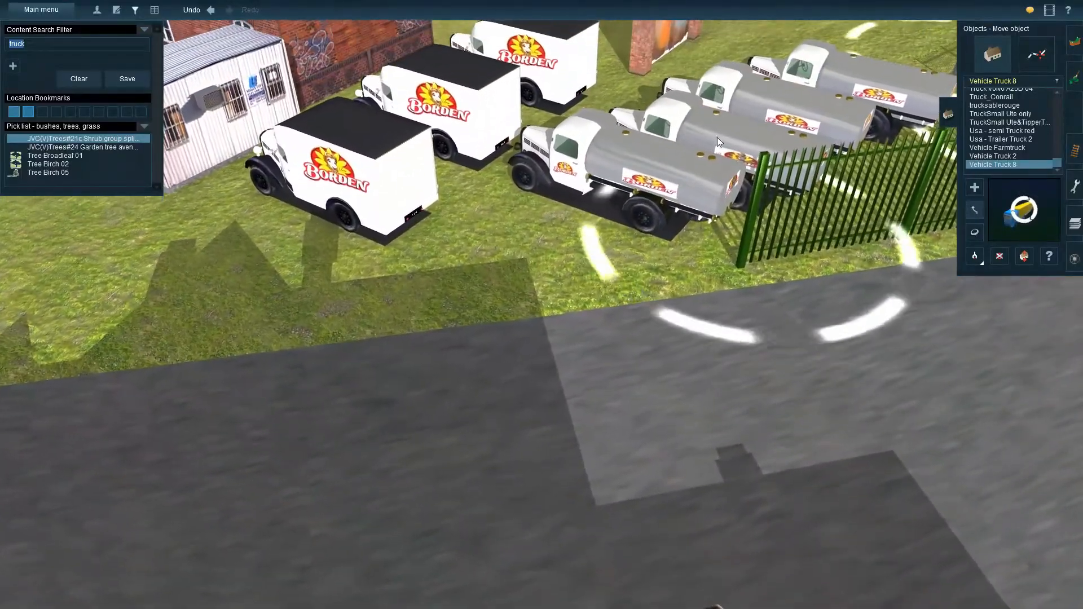
{"action": "right_click_drag", "start_coordinate": [642, 218], "coordinate": [574, 330]}
{"action": "key", "text": "Left"}
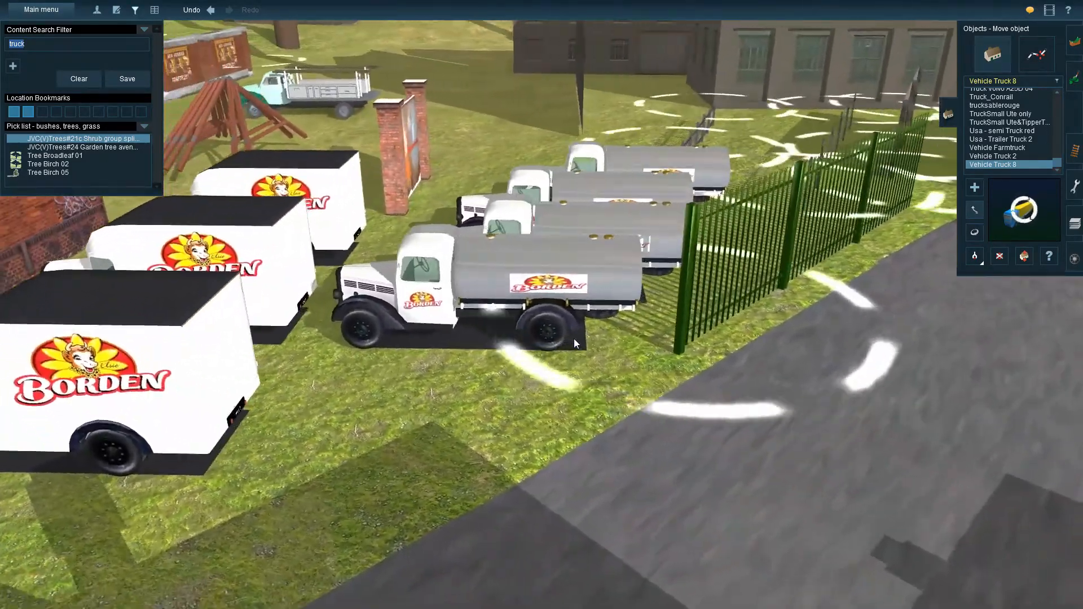
{"action": "key", "text": "Down"}
{"action": "key", "text": "Up"}
{"action": "scroll", "coordinate": [573, 339], "scroll_direction": "up", "scroll_amount": 5}
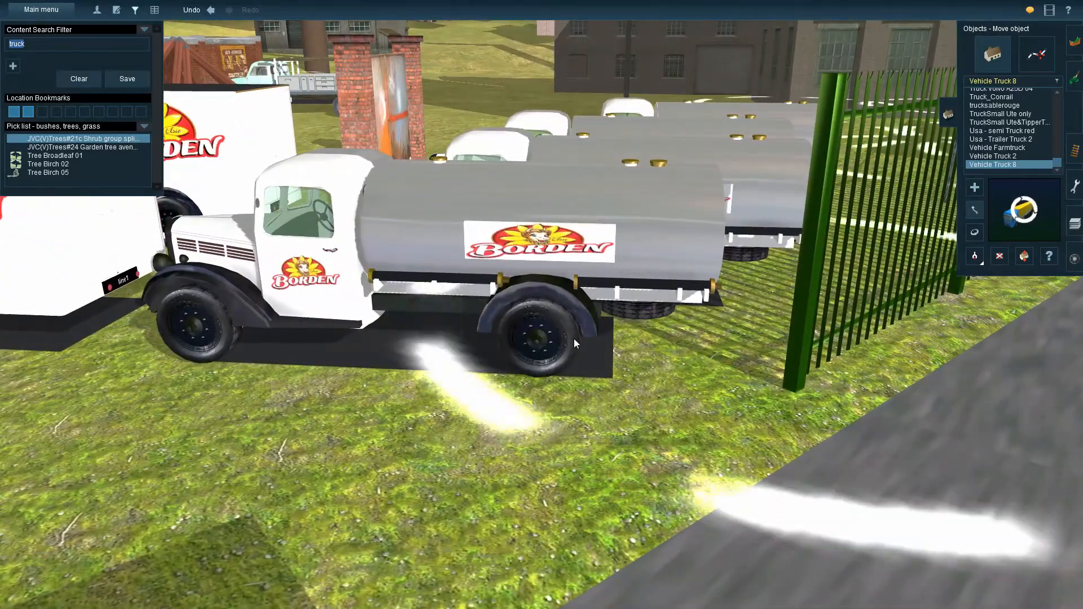
{"action": "scroll", "coordinate": [574, 339], "scroll_direction": "down", "scroll_amount": 5}
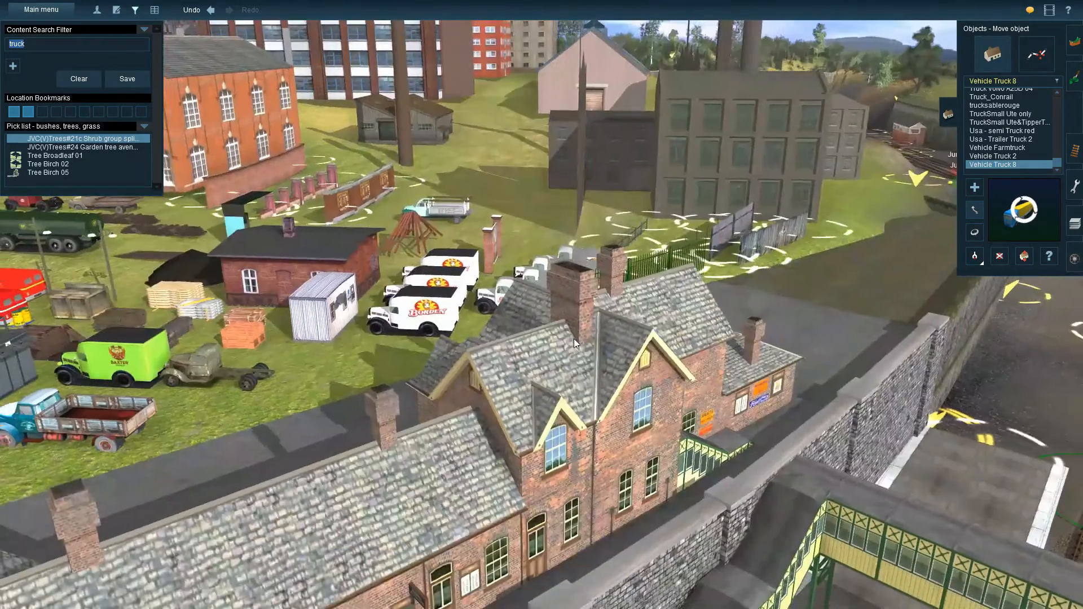
{"action": "key", "text": "Left"}
{"action": "key", "text": "Up"}
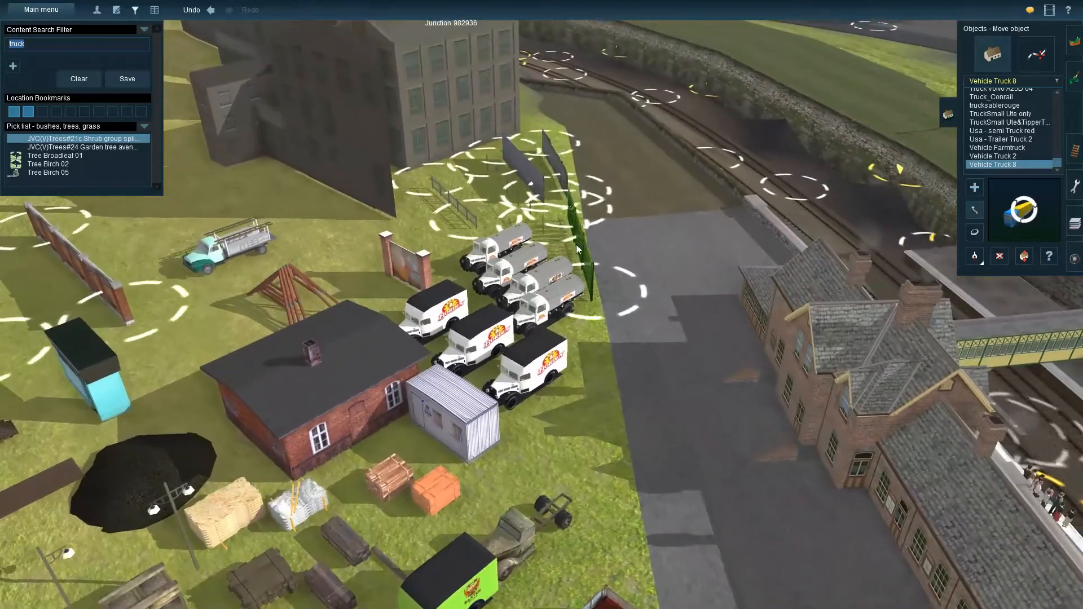
- Examine the yard between road and tracks, including the green-roofed workshop, the brown freight shed and the factory's spur
{"action": "right_click", "coordinate": [675, 215]}
{"action": "right_click", "coordinate": [828, 130]}
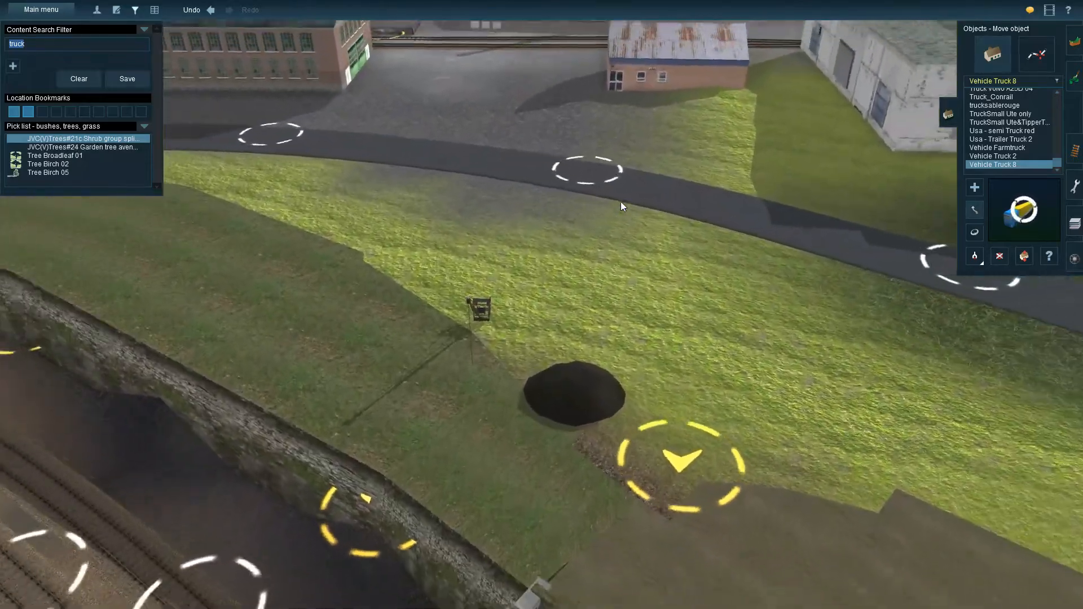
{"action": "right_click", "coordinate": [343, 114]}
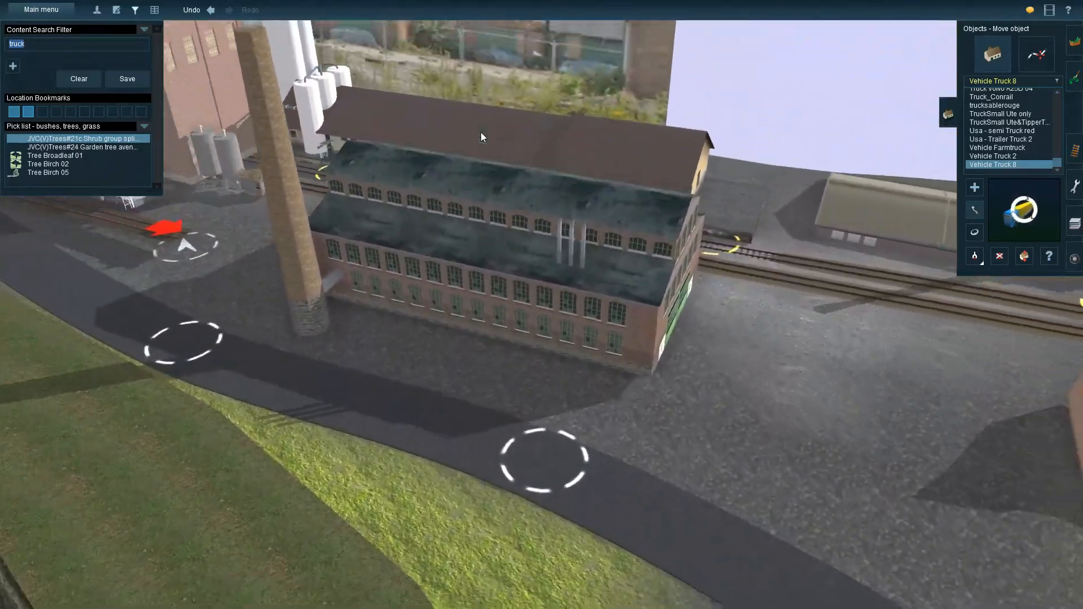
{"action": "right_click", "coordinate": [342, 174]}
{"action": "right_click", "coordinate": [311, 219]}
{"action": "right_click", "coordinate": [304, 363]}
{"action": "scroll", "coordinate": [401, 310], "scroll_direction": "down", "scroll_amount": 3}
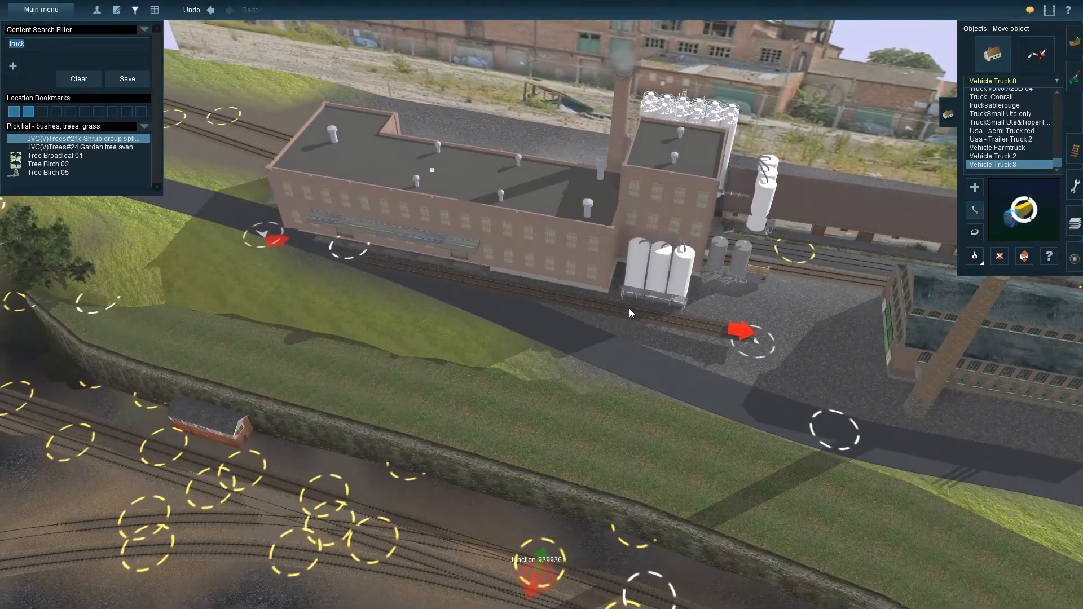
{"action": "right_click_drag", "start_coordinate": [823, 278], "coordinate": [683, 223]}
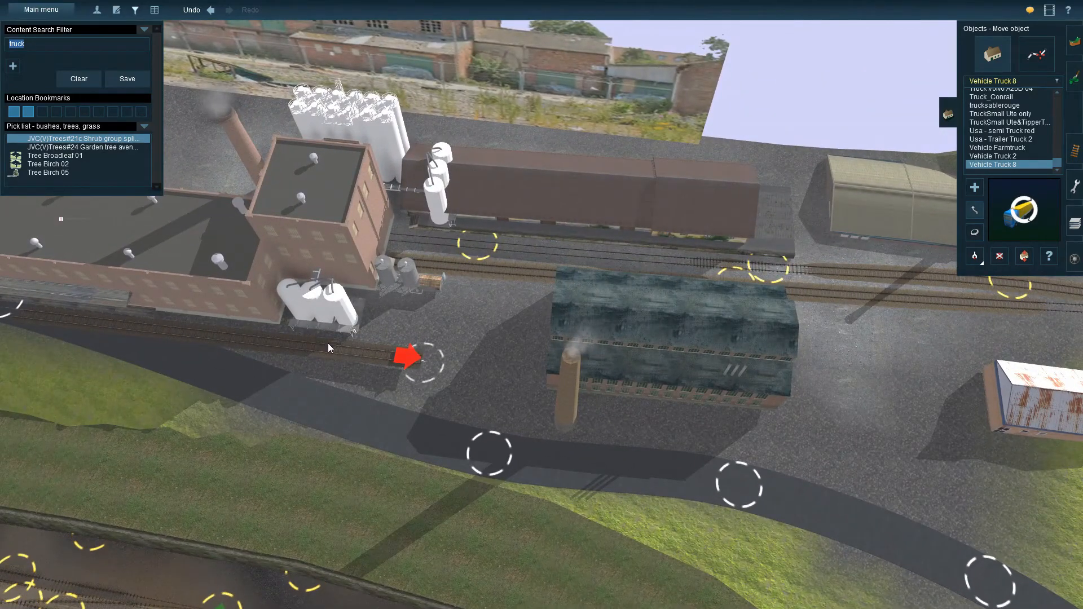
{"action": "right_click_drag", "start_coordinate": [263, 338], "coordinate": [300, 328]}
{"action": "scroll", "coordinate": [300, 327], "scroll_direction": "down", "scroll_amount": 4}
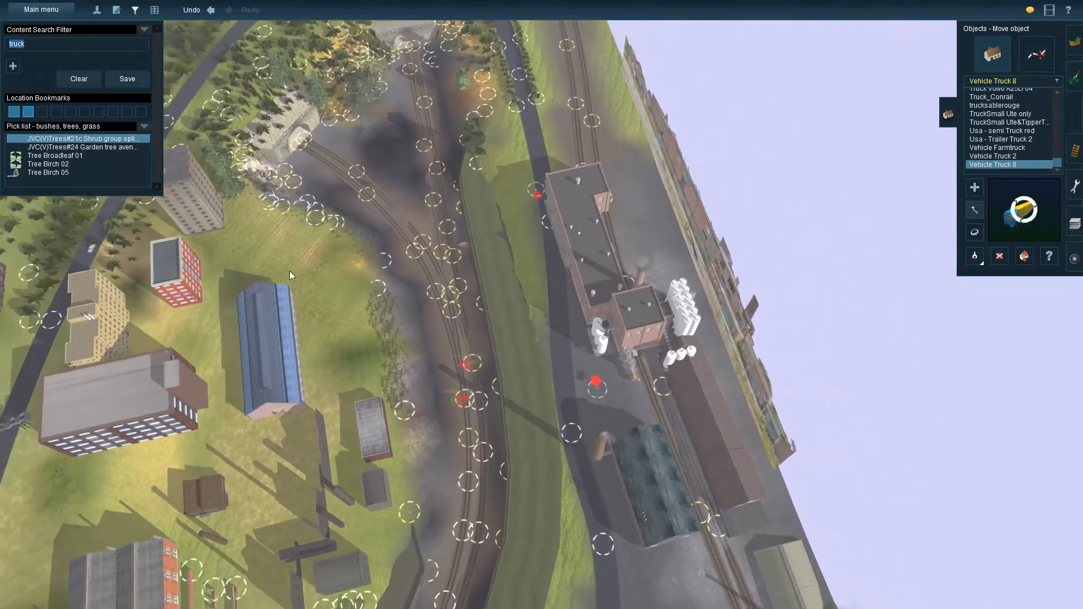
- Survey the tunnel portals, the wooded hillside, the roads and the track approaches leading to the factory yard
{"action": "right_click_drag", "start_coordinate": [289, 271], "coordinate": [601, 194]}
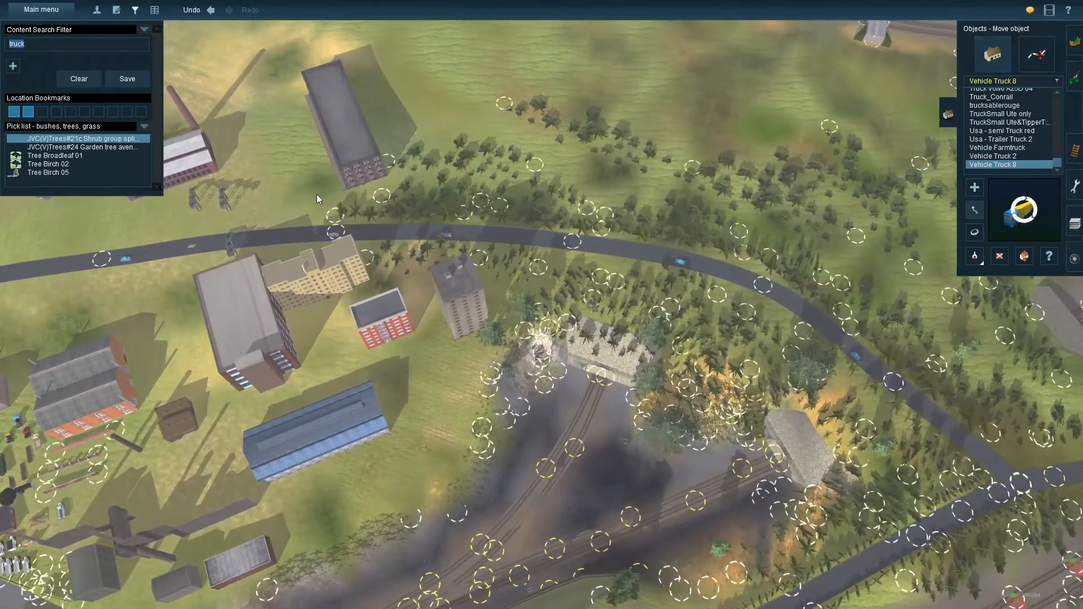
{"action": "right_click_drag", "start_coordinate": [645, 205], "coordinate": [642, 346]}
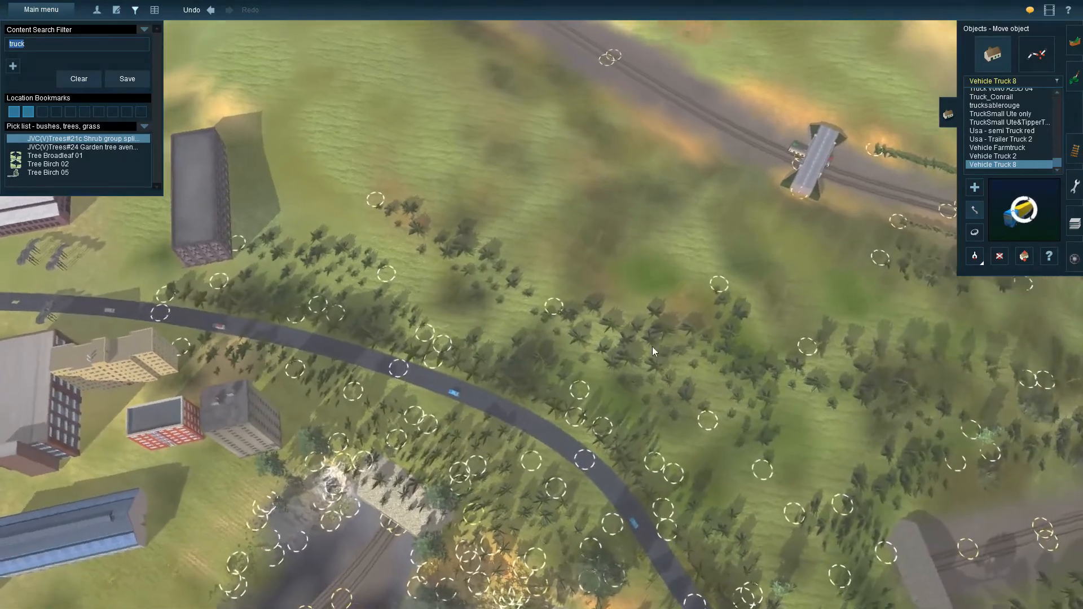
{"action": "right_click_drag", "start_coordinate": [895, 350], "coordinate": [872, 92]}
{"action": "right_click_drag", "start_coordinate": [77, 225], "coordinate": [386, 345]}
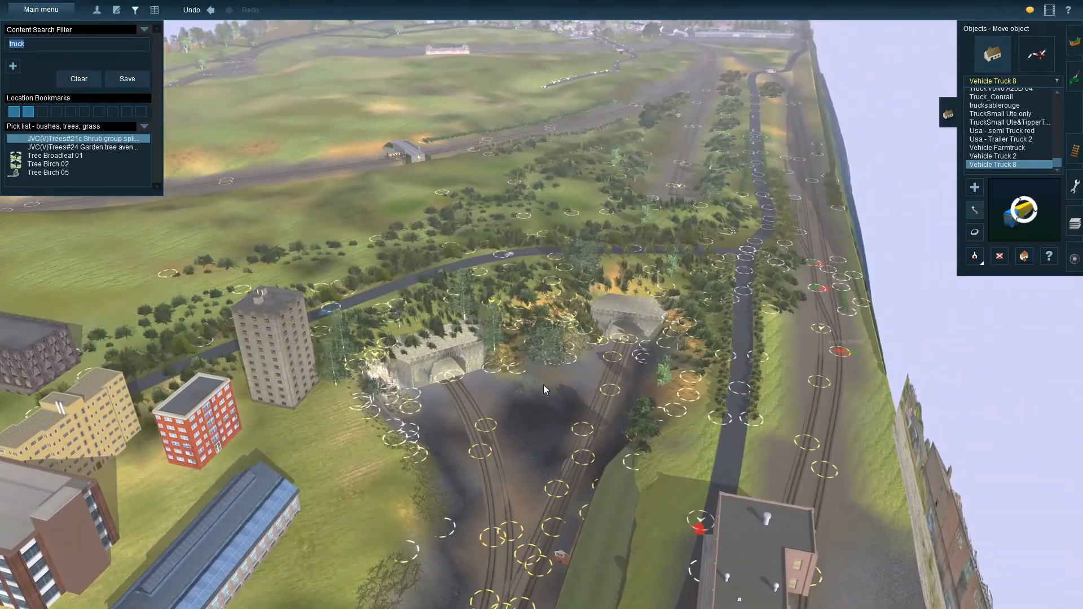
{"action": "key", "text": "Up"}
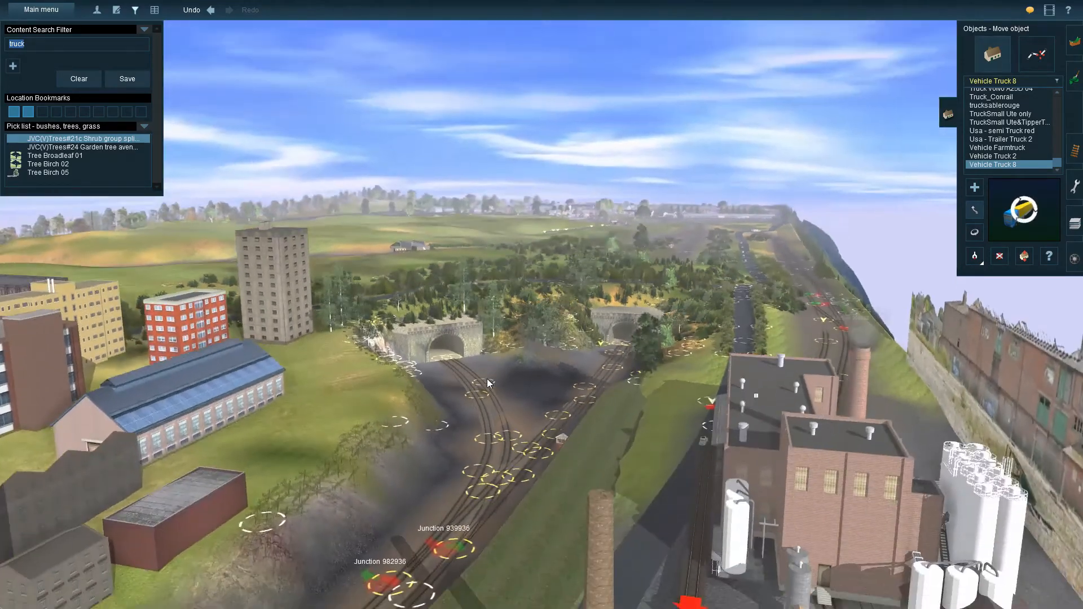
{"action": "key", "text": "Down"}
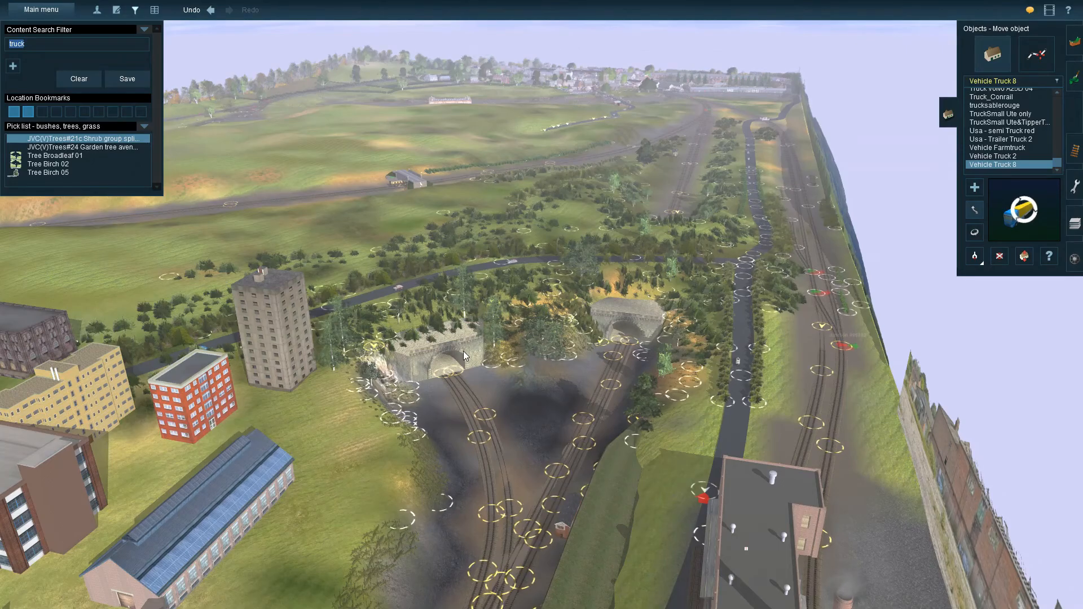
{"action": "right_click", "coordinate": [536, 526]}
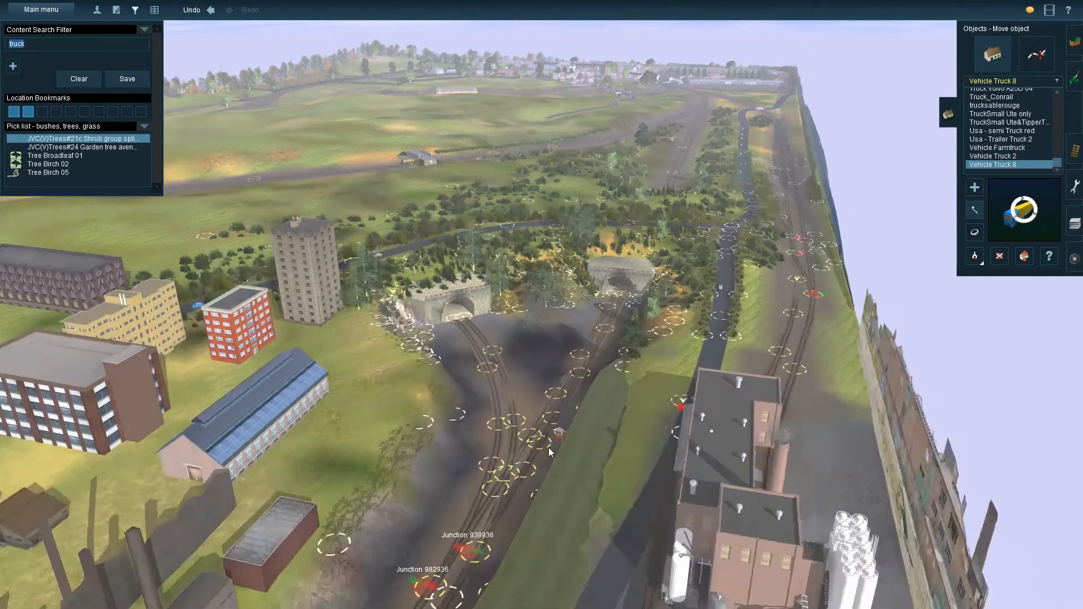
{"action": "key", "text": "Left"}
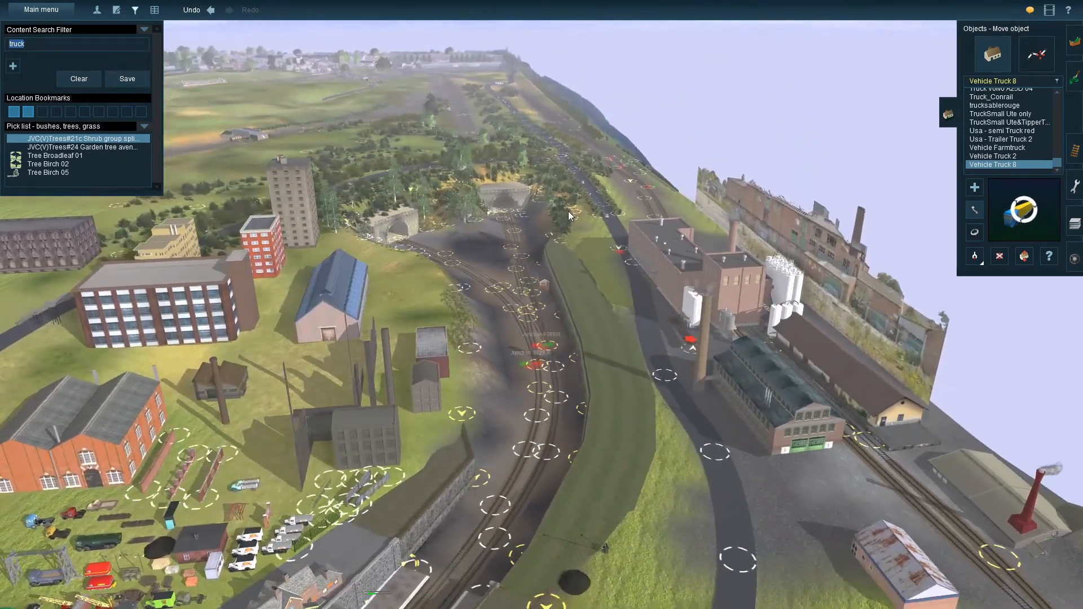
{"action": "right_click", "coordinate": [568, 211]}
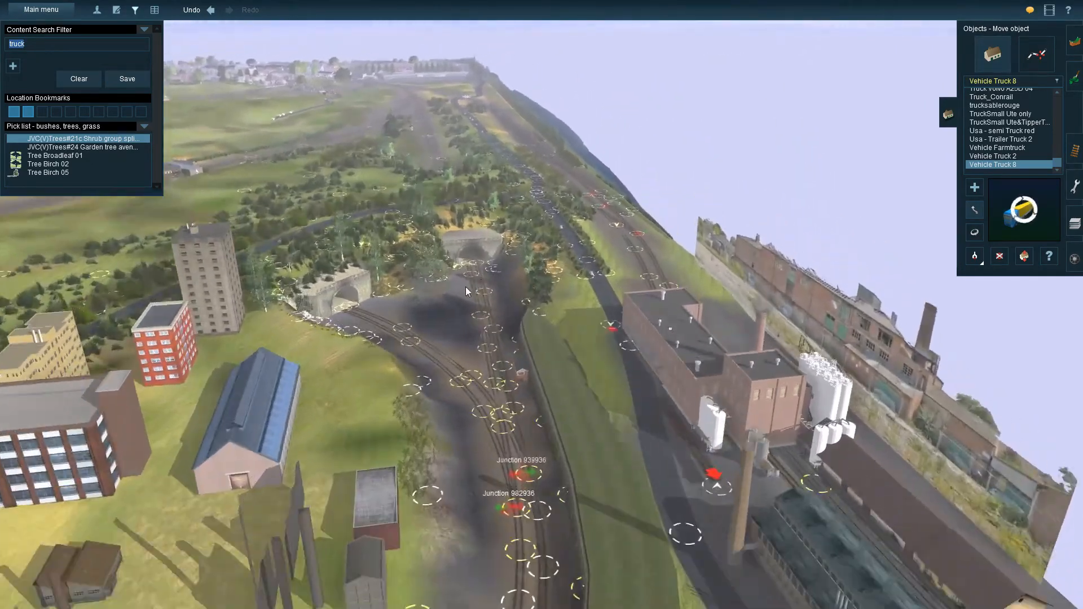
{"action": "right_click", "coordinate": [419, 316]}
{"action": "key", "text": "Left"}
{"action": "key", "text": "Up"}
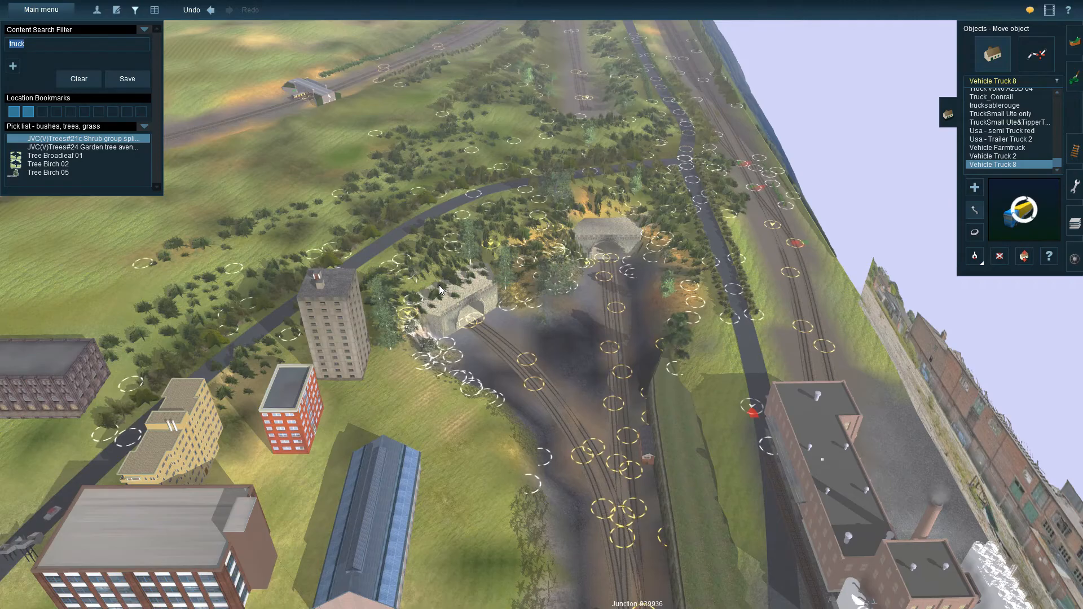
{"action": "right_click", "coordinate": [419, 328]}
{"action": "right_click_drag", "start_coordinate": [419, 324], "coordinate": [574, 324]}
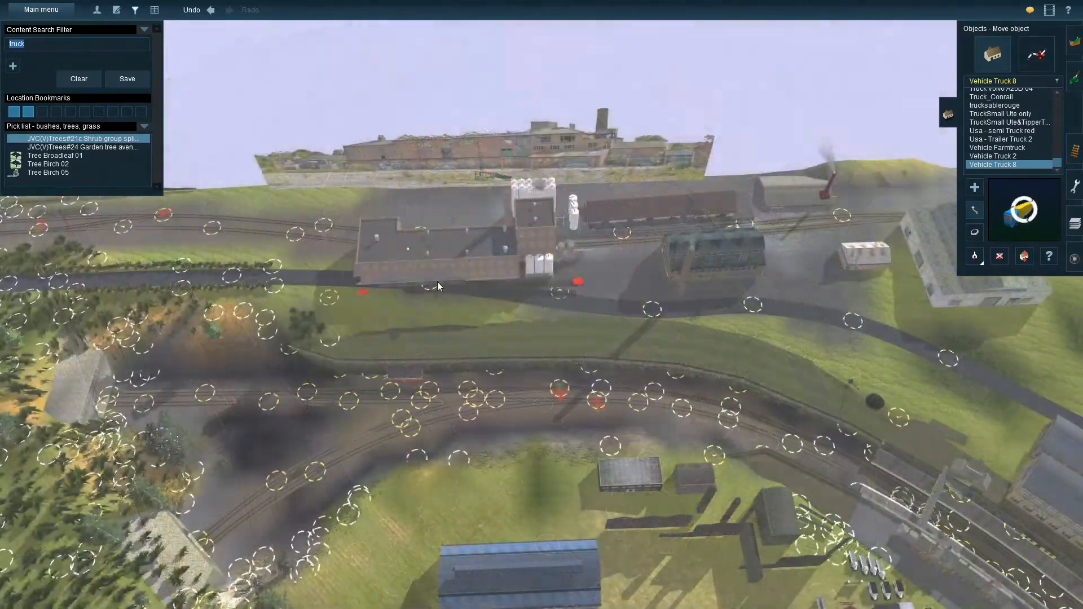
- Move the brick factory onto the embankment across the road and the long brown freight shed away from the tracks
{"action": "scroll", "coordinate": [689, 253], "scroll_direction": "up", "scroll_amount": 3}
{"action": "right_click_drag", "start_coordinate": [688, 253], "coordinate": [407, 286]}
{"action": "left_click_drag", "start_coordinate": [407, 286], "coordinate": [937, 344]}
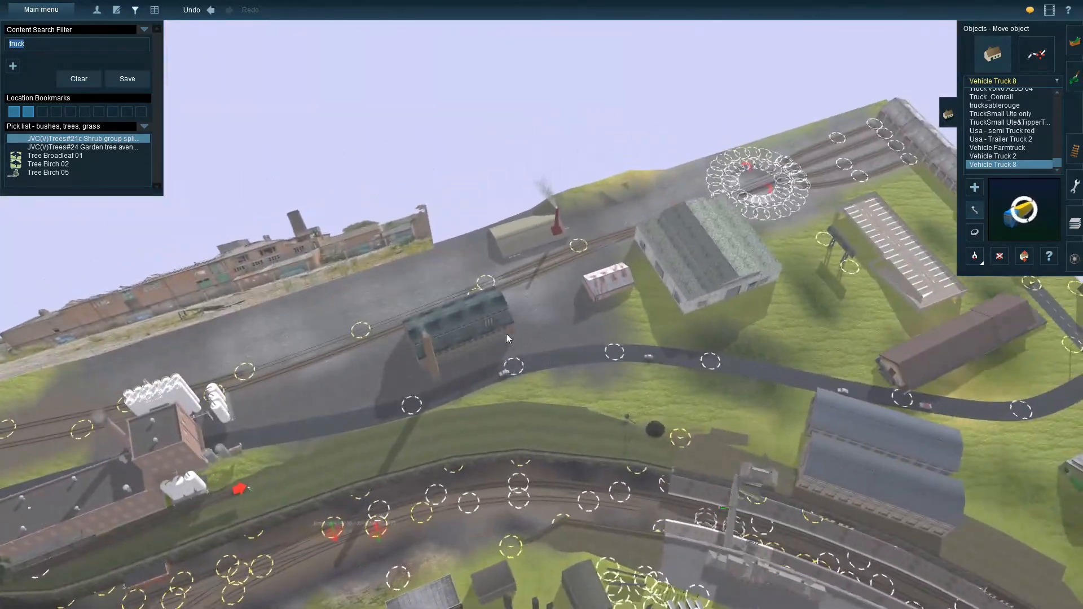
- Clear the rest of the yard by moving the green-roofed workshop, the rusty-roofed shed and the red-chimney shed away
{"action": "left_click_drag", "start_coordinate": [463, 330], "coordinate": [846, 322]}
{"action": "left_click_drag", "start_coordinate": [607, 285], "coordinate": [795, 287]}
{"action": "left_click_drag", "start_coordinate": [533, 234], "coordinate": [1016, 398]}
- Slide the derelict factory backdrop along the layout's edge to behind the turntable and adjust its height
{"action": "right_click_drag", "start_coordinate": [447, 328], "coordinate": [508, 194]}
{"action": "left_click_drag", "start_coordinate": [285, 299], "coordinate": [189, 300]}
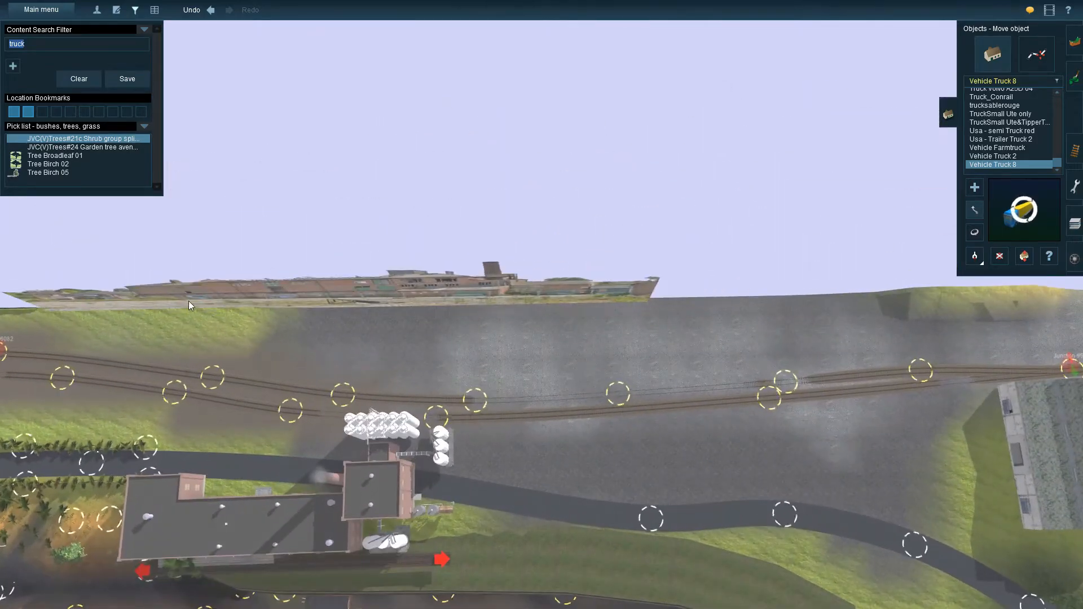
{"action": "left_click_drag", "start_coordinate": [415, 291], "coordinate": [923, 298]}
{"action": "right_click_drag", "start_coordinate": [922, 298], "coordinate": [324, 310]}
{"action": "left_click_drag", "start_coordinate": [324, 309], "coordinate": [636, 273]}
{"action": "key", "text": "h"}
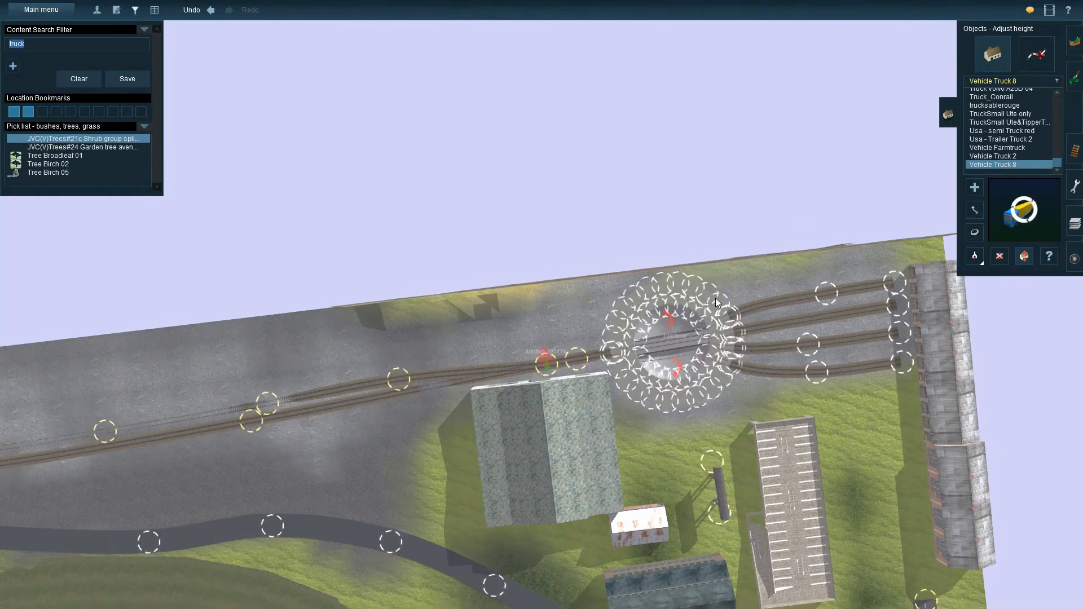
{"action": "key", "text": "Down"}
{"action": "key", "text": "Up"}
{"action": "key", "text": "Down"}
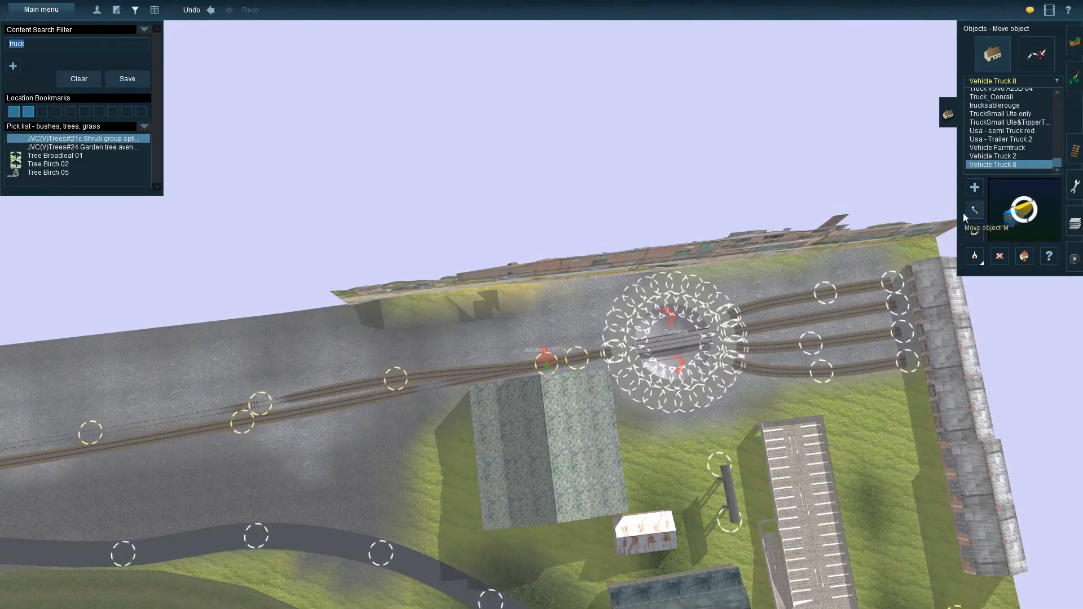
{"action": "key", "text": "Down"}
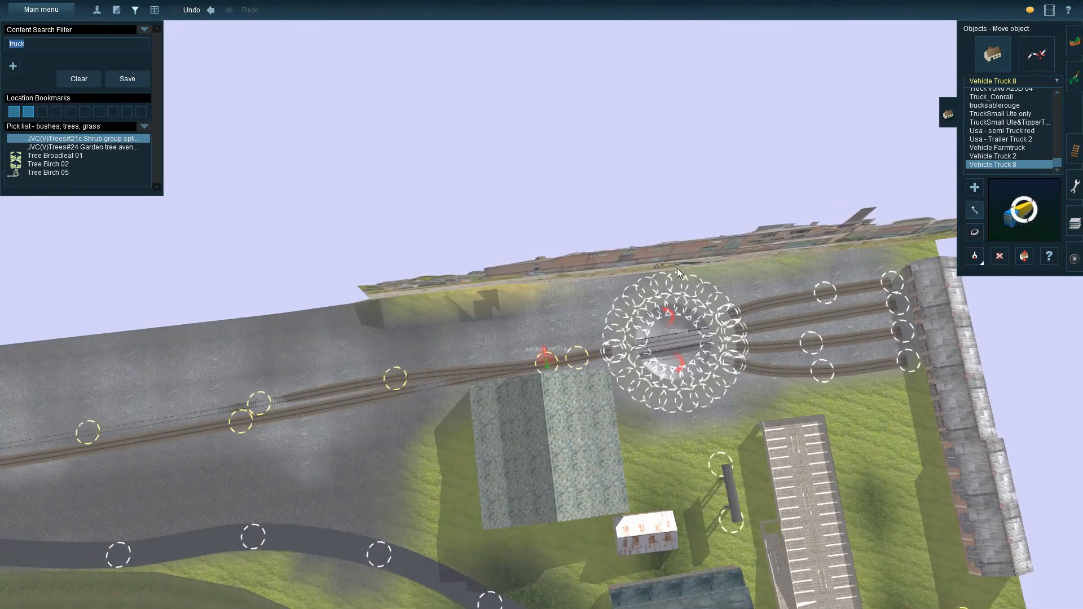
- Delete the derelict factory backdrop behind the turntable
{"action": "key", "text": "h"}
{"action": "key", "text": "d"}
{"action": "left_click", "coordinate": [652, 272]}
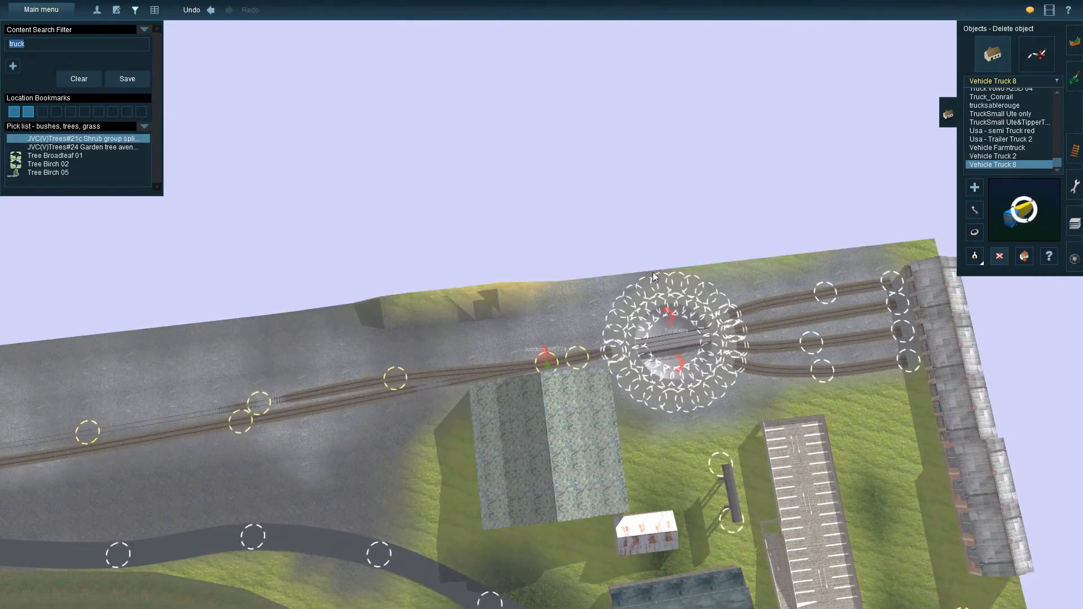
- Delete the rear yard track section between the white silos and the tracks leading to the turntable
{"action": "right_click", "coordinate": [136, 408]}
{"action": "left_click", "coordinate": [1074, 151]}
{"action": "left_click", "coordinate": [999, 246]}
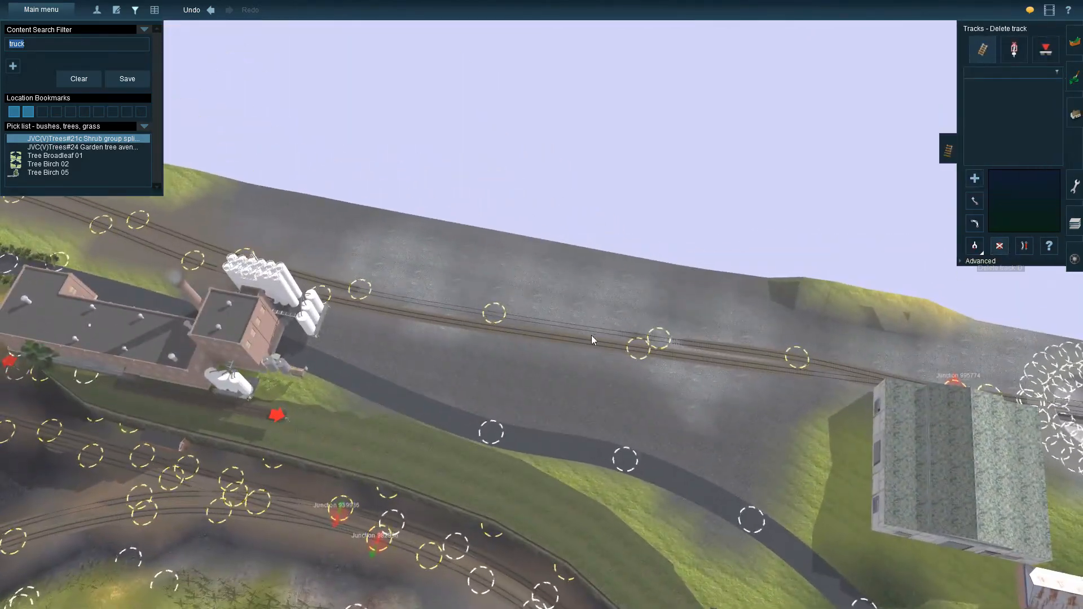
{"action": "left_click", "coordinate": [615, 333]}
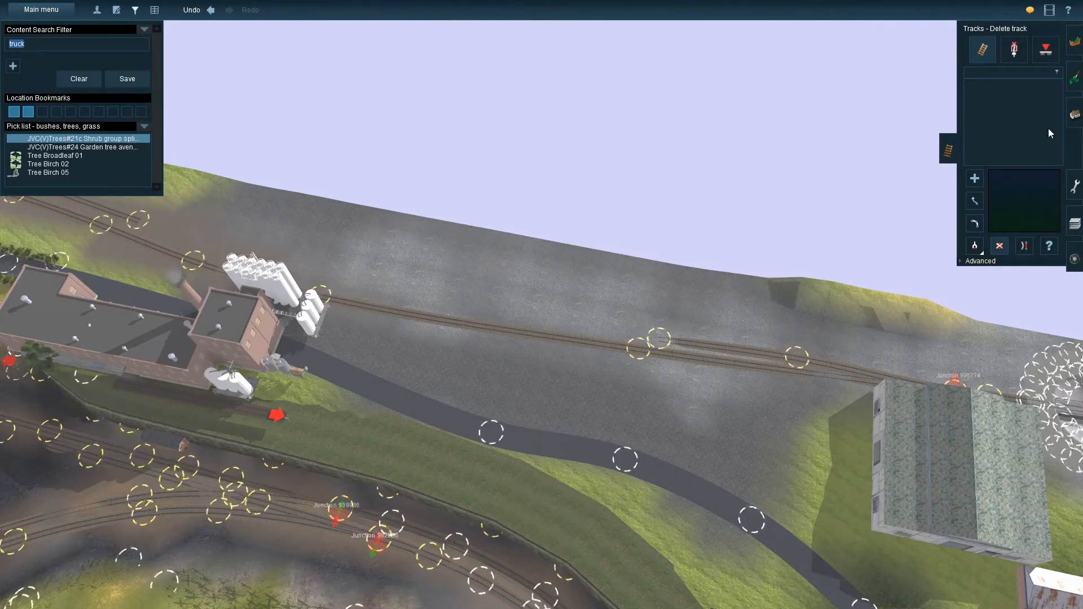
- Move the brick factory with the white silos into the open yard and rotate it into line with the road
{"action": "left_click", "coordinate": [1075, 114]}
{"action": "key", "text": "m"}
{"action": "left_click_drag", "start_coordinate": [158, 352], "coordinate": [457, 288]}
{"action": "right_click_drag", "start_coordinate": [410, 322], "coordinate": [520, 278]}
{"action": "mouse_move", "coordinate": [518, 276]}
{"action": "left_mouse_down"}
{"action": "mouse_move", "coordinate": [500, 277]}
{"action": "mouse_move", "coordinate": [527, 281]}
{"action": "left_mouse_up"}
{"action": "left_click", "coordinate": [972, 234]}
{"action": "left_click", "coordinate": [975, 209]}
{"action": "left_click_drag", "start_coordinate": [628, 277], "coordinate": [559, 258]}
- Delete the remaining yard track running through the brick factory's new site
{"action": "left_click", "coordinate": [1074, 150]}
{"action": "left_click", "coordinate": [999, 246]}
{"action": "left_click", "coordinate": [1075, 114]}
{"action": "right_click_drag", "start_coordinate": [558, 259], "coordinate": [612, 265]}
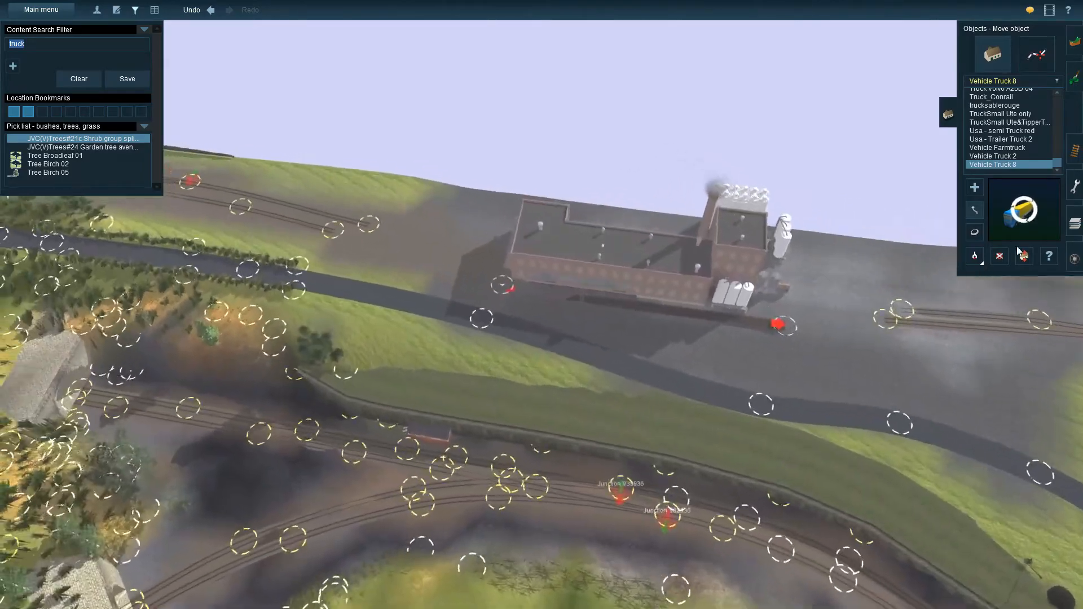
- Shift the brick factory along the yard towards the open ends of the turntable-side tracks
{"action": "left_click", "coordinate": [1074, 42]}
{"action": "right_click_drag", "start_coordinate": [653, 389], "coordinate": [533, 290]}
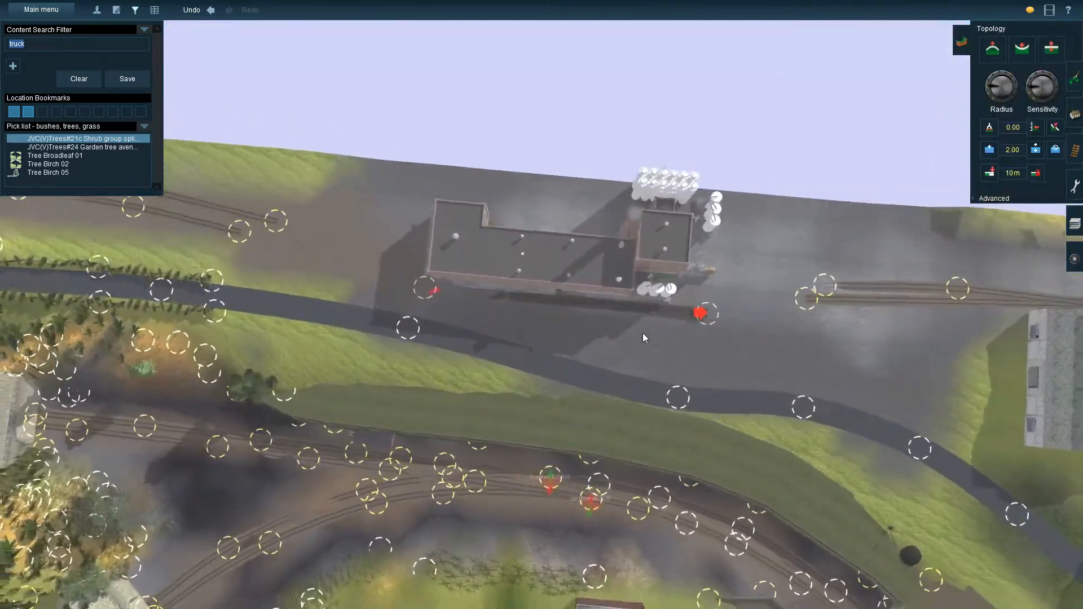
{"action": "right_click_drag", "start_coordinate": [642, 332], "coordinate": [403, 236]}
{"action": "key", "text": "F3"}
{"action": "left_click_drag", "start_coordinate": [403, 235], "coordinate": [561, 201]}
{"action": "right_click_drag", "start_coordinate": [561, 201], "coordinate": [668, 243]}
{"action": "left_click_drag", "start_coordinate": [652, 221], "coordinate": [650, 251]}
{"action": "mouse_move", "coordinate": [586, 300]}
{"action": "right_mouse_down"}
{"action": "mouse_move", "coordinate": [547, 221]}
{"action": "mouse_move", "coordinate": [525, 332]}
{"action": "mouse_move", "coordinate": [440, 315]}
{"action": "mouse_move", "coordinate": [475, 297]}
{"action": "mouse_move", "coordinate": [508, 299]}
{"action": "mouse_move", "coordinate": [418, 302]}
{"action": "mouse_move", "coordinate": [604, 316]}
{"action": "right_mouse_up"}
- Position the brick factory so its built-in loading track lies beside the ends of the turntable-side tracks
{"action": "left_click", "coordinate": [1074, 41]}
{"action": "left_click", "coordinate": [1022, 48]}
{"action": "scroll", "coordinate": [603, 316], "scroll_direction": "up", "scroll_amount": 5}
{"action": "right_click_drag", "start_coordinate": [614, 230], "coordinate": [956, 232]}
{"action": "scroll", "coordinate": [955, 232], "scroll_direction": "down", "scroll_amount": 3}
{"action": "left_click", "coordinate": [1074, 114]}
{"action": "left_click_drag", "start_coordinate": [621, 225], "coordinate": [503, 239]}
{"action": "right_click_drag", "start_coordinate": [502, 239], "coordinate": [492, 273]}
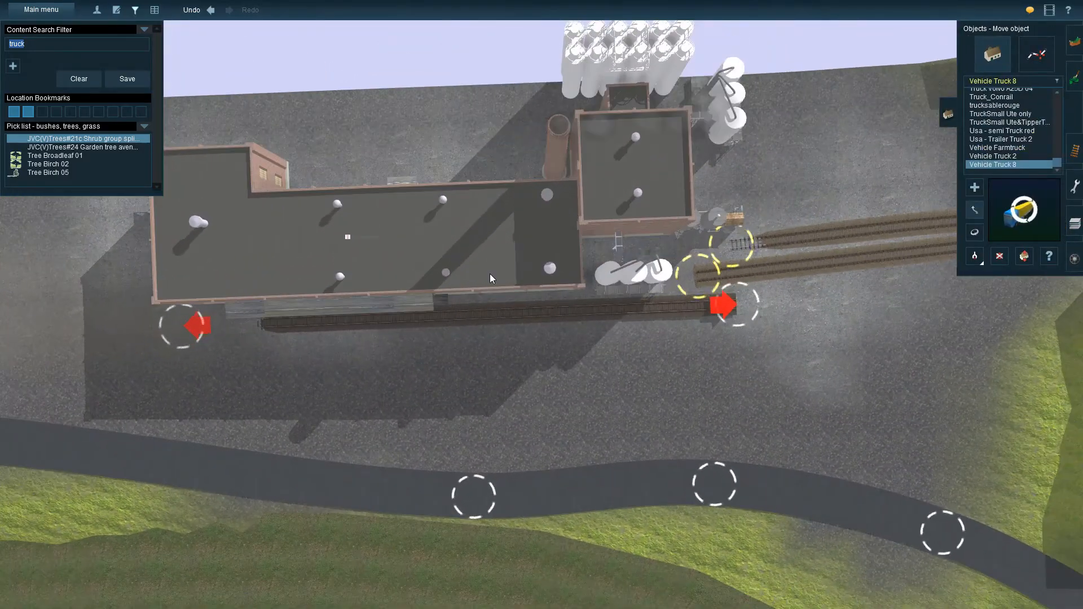
- Nudge the brick factory slightly towards the road and set its object height to -0.50 m
{"action": "left_click_drag", "start_coordinate": [492, 273], "coordinate": [462, 292]}
{"action": "right_click_drag", "start_coordinate": [463, 295], "coordinate": [616, 267]}
{"action": "left_click", "coordinate": [1073, 80]}
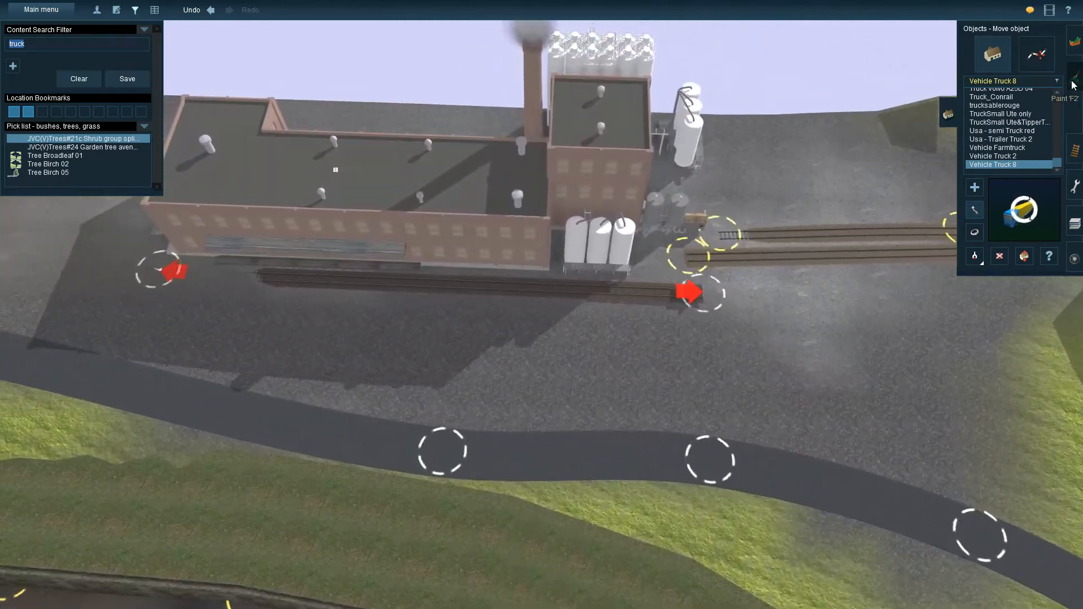
{"action": "left_click_drag", "start_coordinate": [443, 230], "coordinate": [423, 289]}
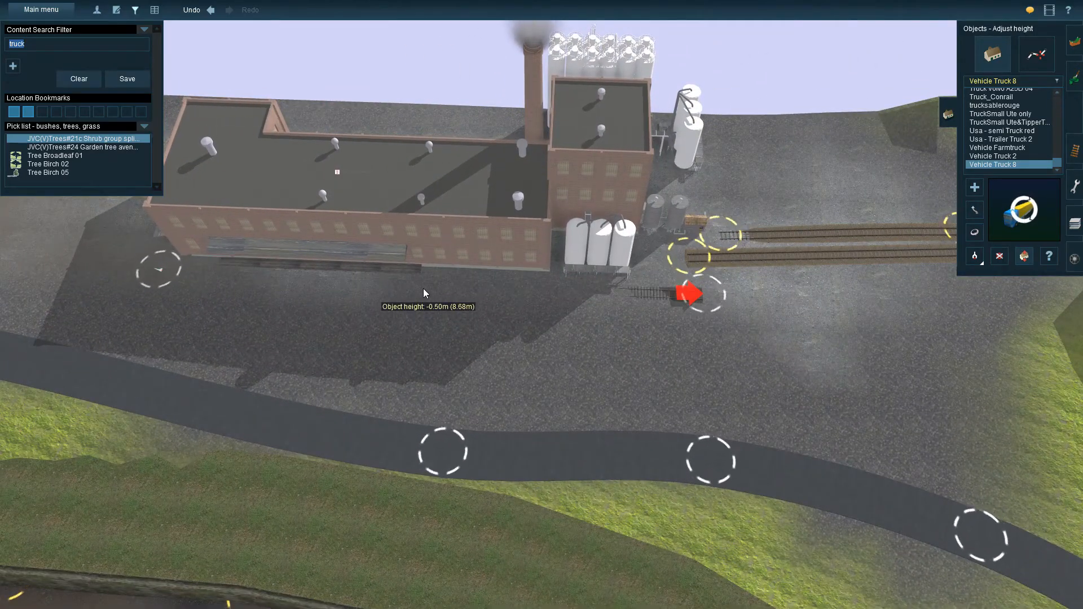
- Sample a terrain height of 7 beside the factory and level the ground along its loading track with it
{"action": "left_click", "coordinate": [1074, 43]}
{"action": "right_click_drag", "start_coordinate": [967, 177], "coordinate": [594, 312]}
{"action": "right_click", "coordinate": [593, 312]}
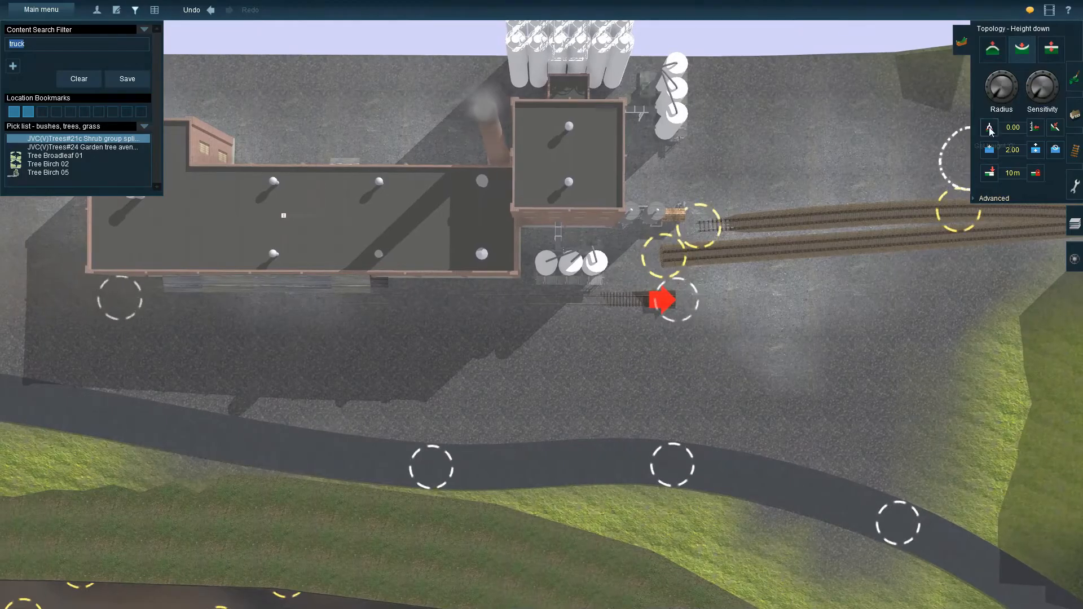
{"action": "left_click", "coordinate": [990, 127]}
{"action": "right_click", "coordinate": [651, 304]}
{"action": "left_click", "coordinate": [533, 309]}
{"action": "left_click", "coordinate": [1035, 127]}
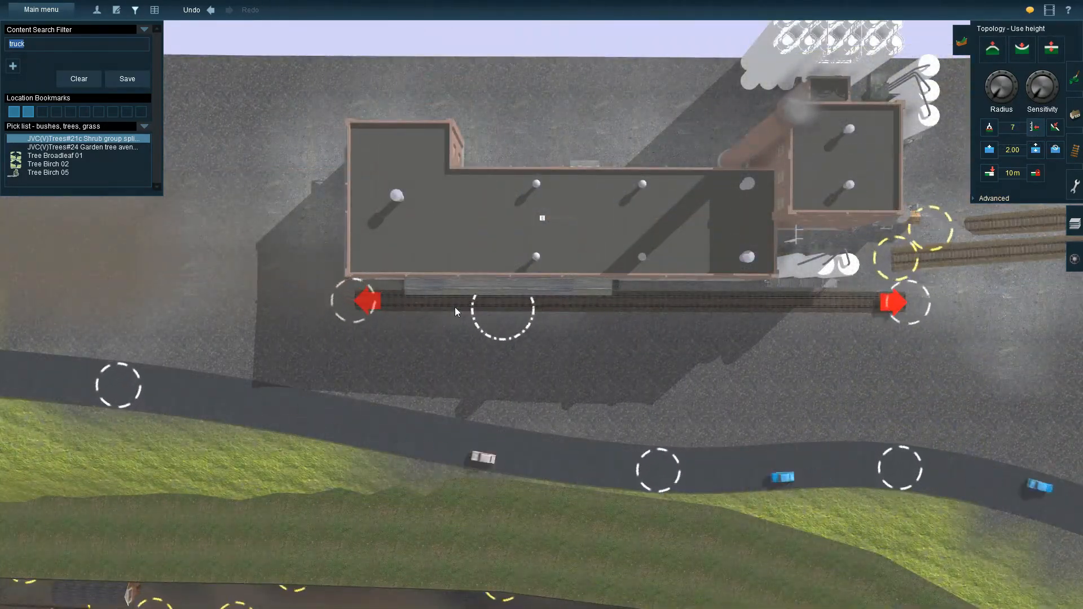
{"action": "right_click_drag", "start_coordinate": [455, 308], "coordinate": [882, 200]}
- Move the ends of the two turntable-side tracks so the rear one joins the factory's loading track
{"action": "left_click", "coordinate": [1074, 150]}
{"action": "left_click_drag", "start_coordinate": [498, 245], "coordinate": [434, 309]}
{"action": "left_click_drag", "start_coordinate": [533, 246], "coordinate": [461, 256]}
{"action": "right_click_drag", "start_coordinate": [675, 426], "coordinate": [566, 332]}
{"action": "left_click_drag", "start_coordinate": [535, 154], "coordinate": [547, 203]}
{"action": "right_click_drag", "start_coordinate": [547, 203], "coordinate": [739, 322]}
- Clear the content search filter and link the rear siding to the factory's loading track with UK Bullhead wooden track
{"action": "left_click", "coordinate": [79, 78]}
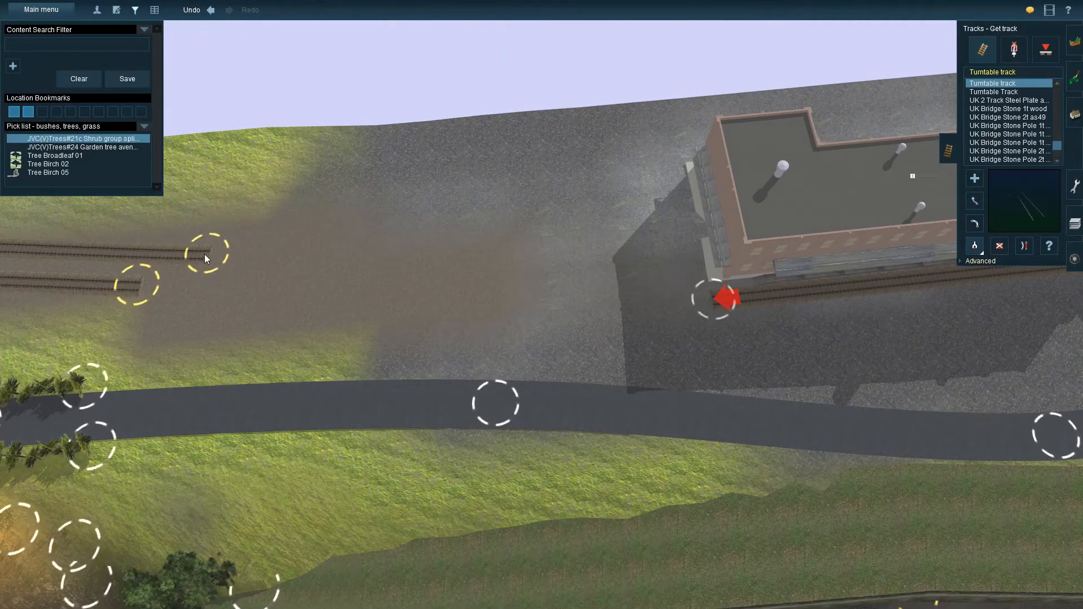
{"action": "left_click", "coordinate": [967, 265]}
{"action": "right_click_drag", "start_coordinate": [444, 273], "coordinate": [587, 270]}
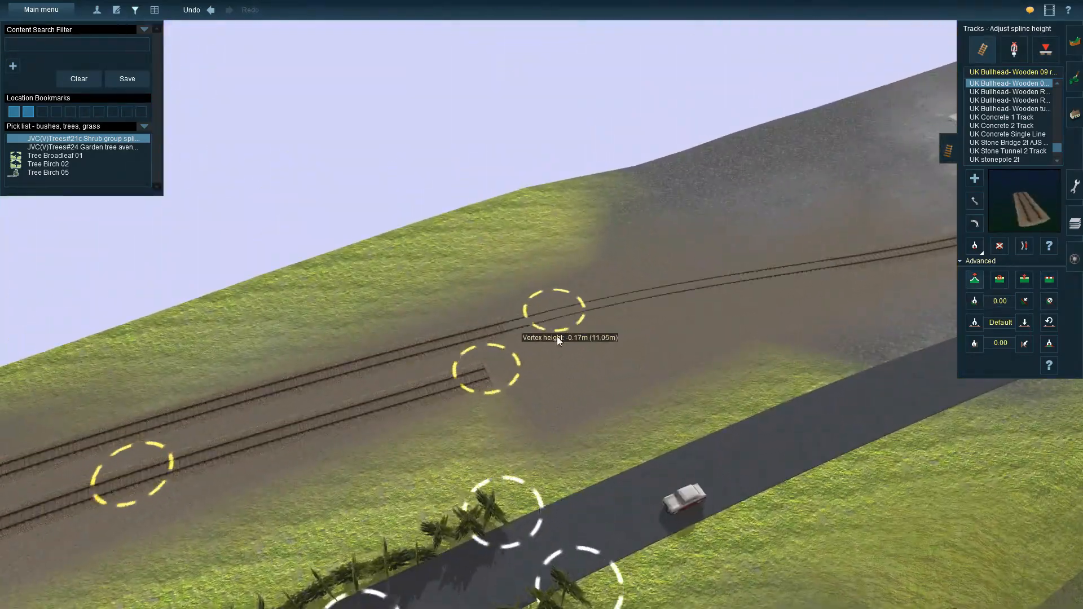
- Adjust the spline heights at the two siding ends and flatten the new link track and the siding beside it
{"action": "left_click_drag", "start_coordinate": [566, 322], "coordinate": [553, 370]}
{"action": "left_click", "coordinate": [1048, 279]}
{"action": "left_click", "coordinate": [671, 292]}
{"action": "left_click", "coordinate": [497, 327]}
{"action": "key", "text": "Left"}
{"action": "key", "text": "Down"}
{"action": "key", "text": "Up"}
{"action": "key", "text": "Right"}
{"action": "left_click", "coordinate": [974, 279]}
{"action": "left_click_drag", "start_coordinate": [507, 381], "coordinate": [510, 411]}
{"action": "right_click_drag", "start_coordinate": [521, 445], "coordinate": [749, 271]}
- Lay a second UK Bullhead wooden track from the front siding past the factory to the front turntable-side track
{"action": "key", "text": "a"}
{"action": "left_click", "coordinate": [236, 237]}
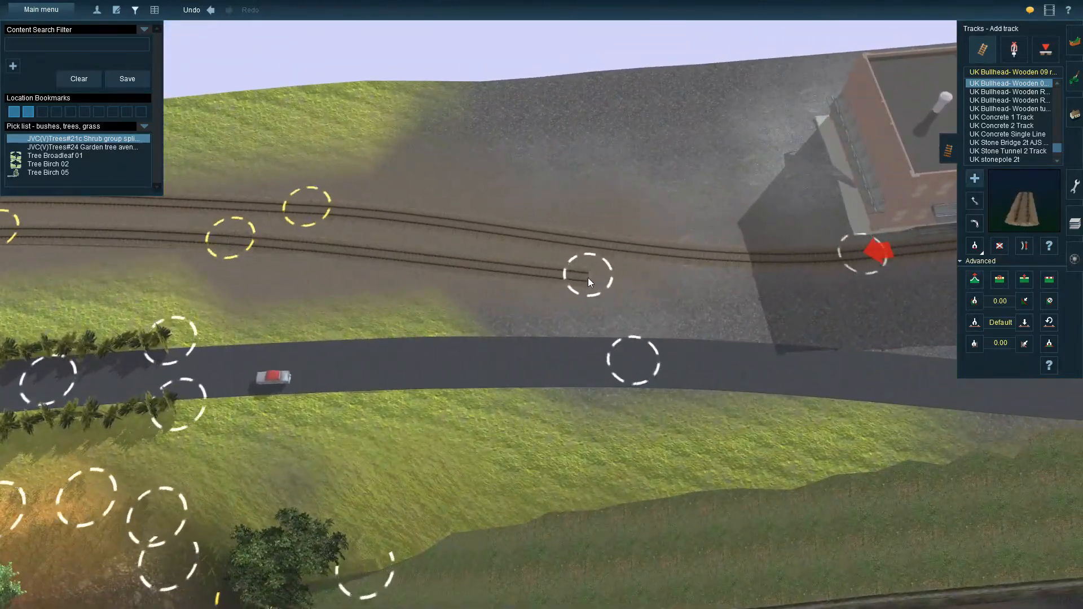
{"action": "left_click", "coordinate": [445, 257]}
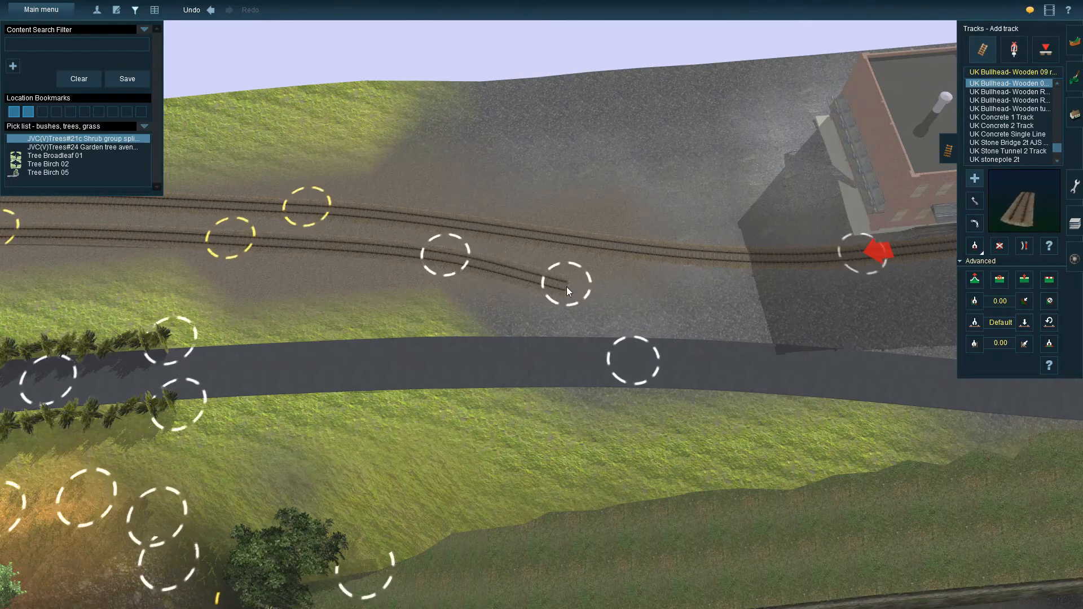
{"action": "left_click", "coordinate": [445, 254]}
{"action": "left_click", "coordinate": [721, 291]}
{"action": "left_click", "coordinate": [896, 284]}
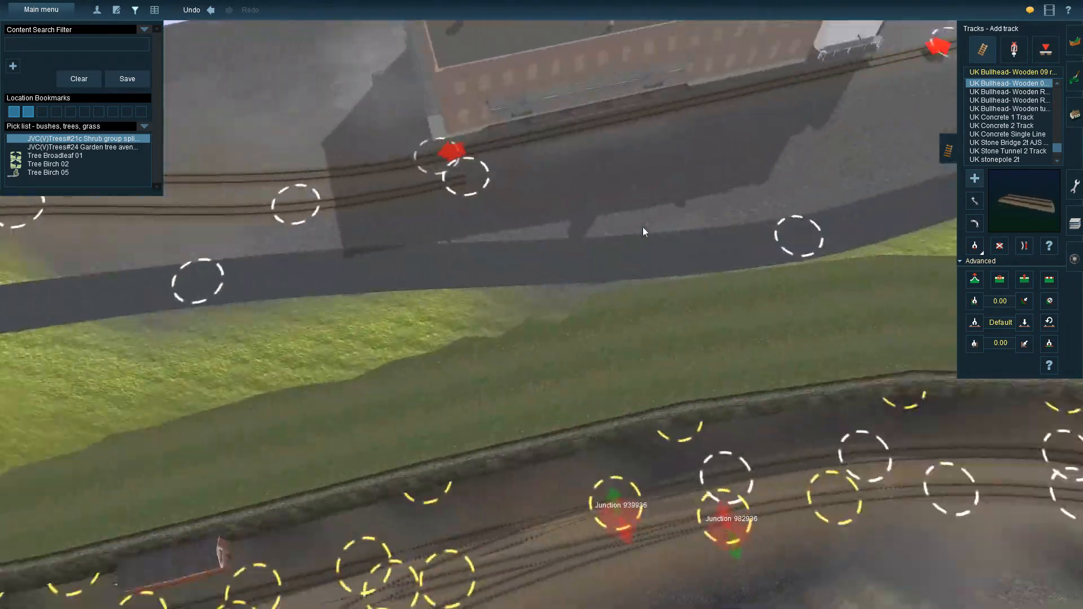
{"action": "scroll", "coordinate": [644, 231], "scroll_direction": "down", "scroll_amount": 5}
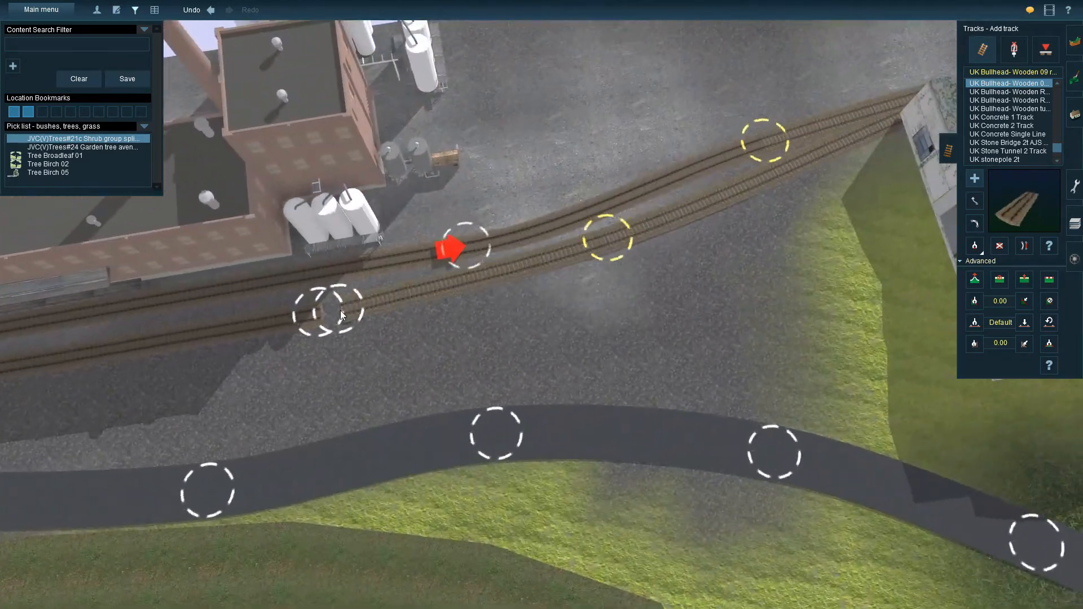
- Move the spline points of the two tracks between the silos and the green-roofed workshop to smooth their curves
{"action": "left_click", "coordinate": [975, 246]}
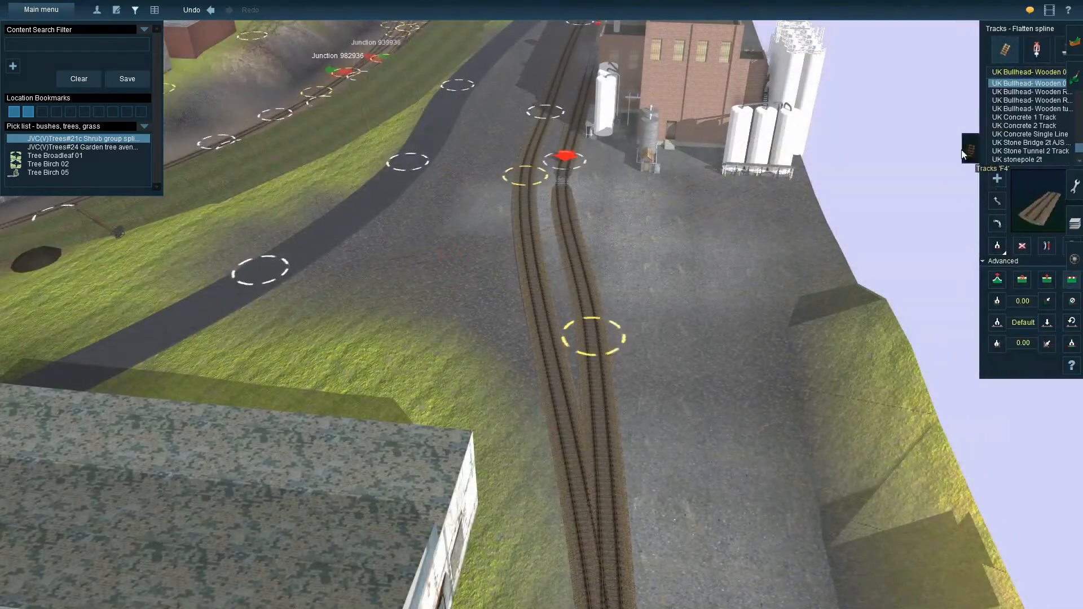
{"action": "left_click", "coordinate": [975, 201]}
{"action": "left_click_drag", "start_coordinate": [525, 178], "coordinate": [522, 236]}
{"action": "left_click_drag", "start_coordinate": [593, 343], "coordinate": [560, 306]}
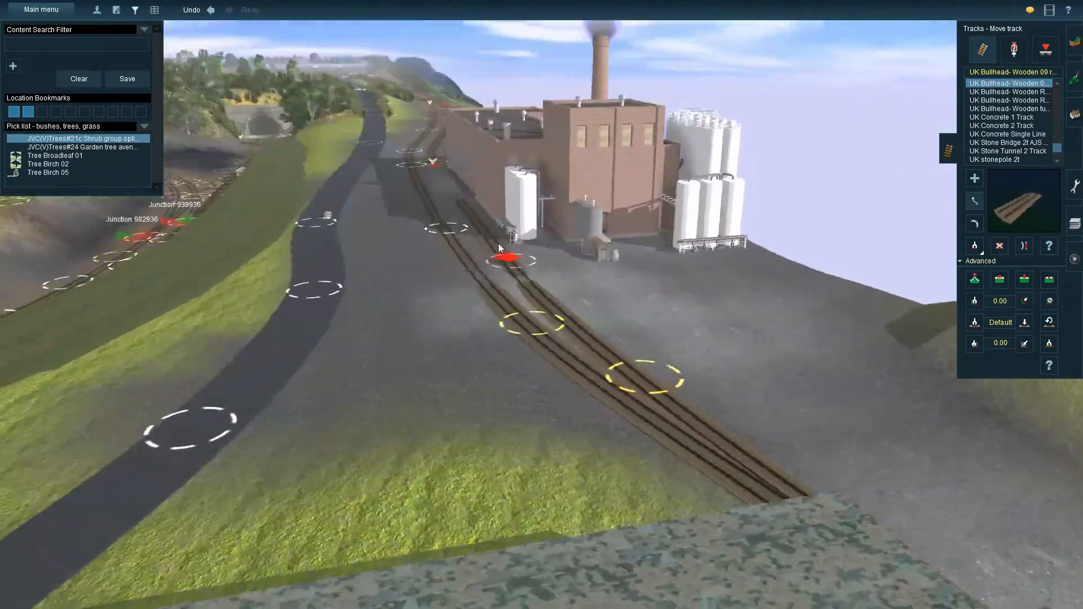
- Lower the terrain covering the buried loading track along the factory's front
{"action": "key", "text": "Up"}
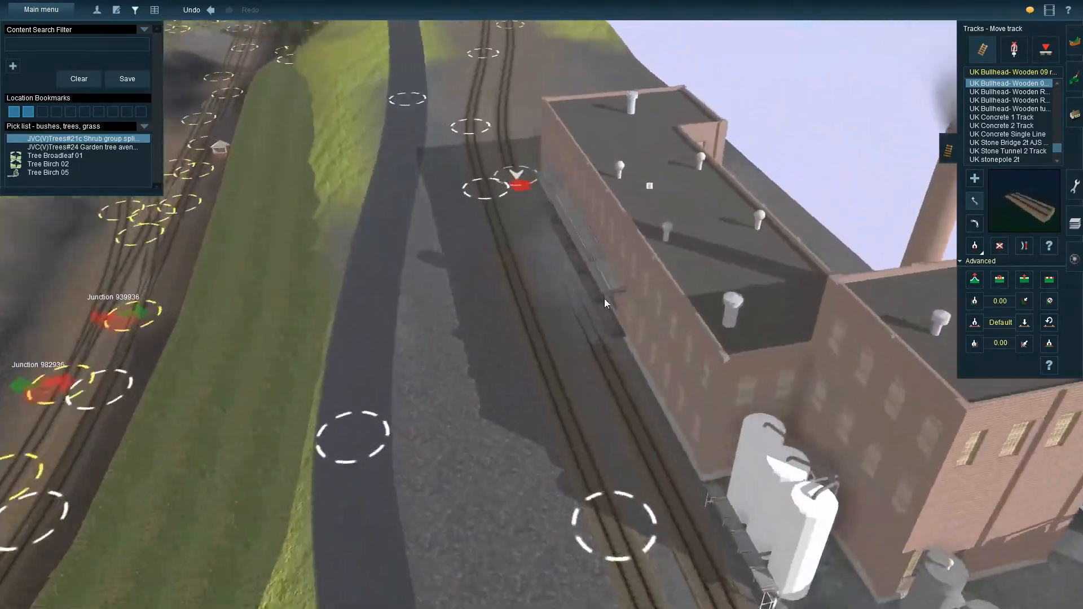
{"action": "key", "text": "Left"}
{"action": "key", "text": "Up"}
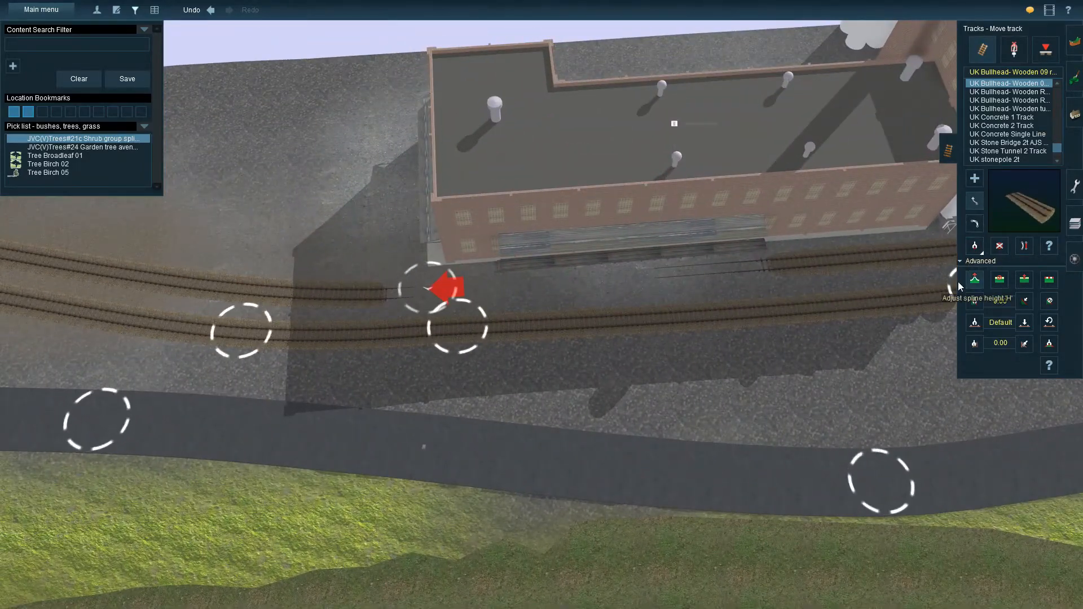
{"action": "left_click", "coordinate": [1075, 40]}
{"action": "left_click", "coordinate": [1022, 48]}
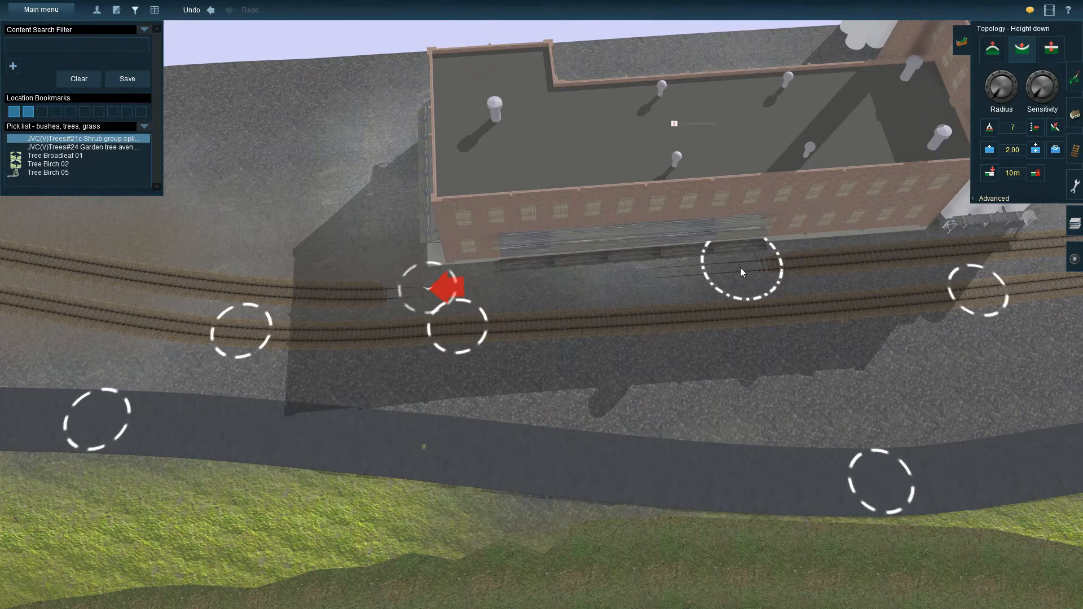
{"action": "key", "text": "Down"}
{"action": "key", "text": "Right"}
{"action": "key", "text": "Left"}
{"action": "key", "text": "Up"}
- Adjust the height of the track's spline point near the factory's far corner
{"action": "left_click", "coordinate": [1075, 151]}
{"action": "left_click", "coordinate": [975, 279]}
{"action": "left_click_drag", "start_coordinate": [479, 287], "coordinate": [483, 306]}
{"action": "key", "text": "Down"}
{"action": "key", "text": "Right"}
{"action": "key", "text": "Up"}
{"action": "left_click", "coordinate": [1049, 279]}
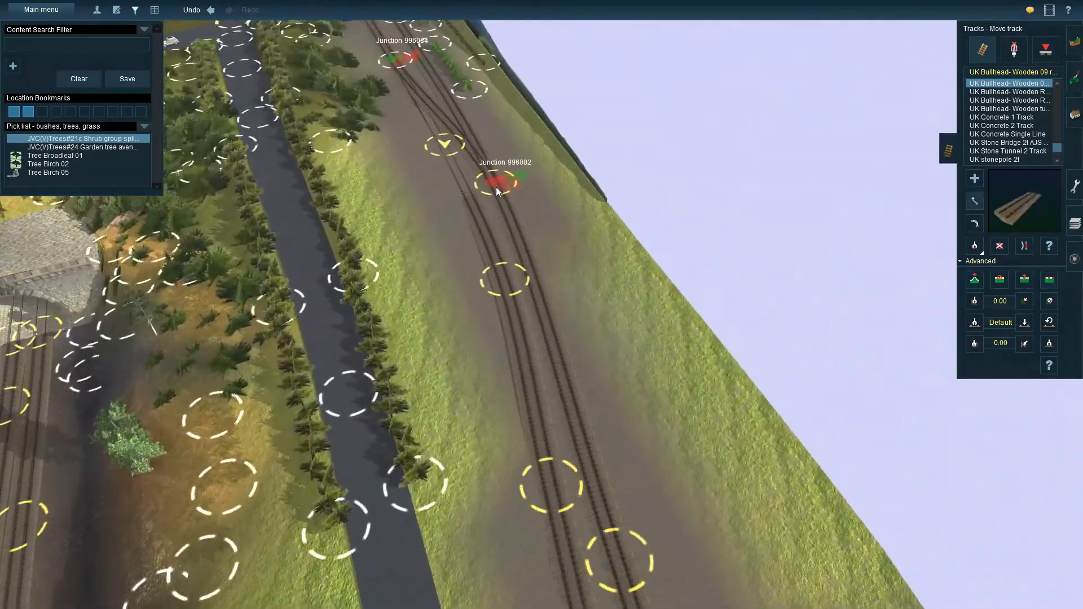
- Move the siding junction along the track towards the factory and adjust the heights of the neighbouring spline points
{"action": "left_click_drag", "start_coordinate": [496, 187], "coordinate": [520, 233]}
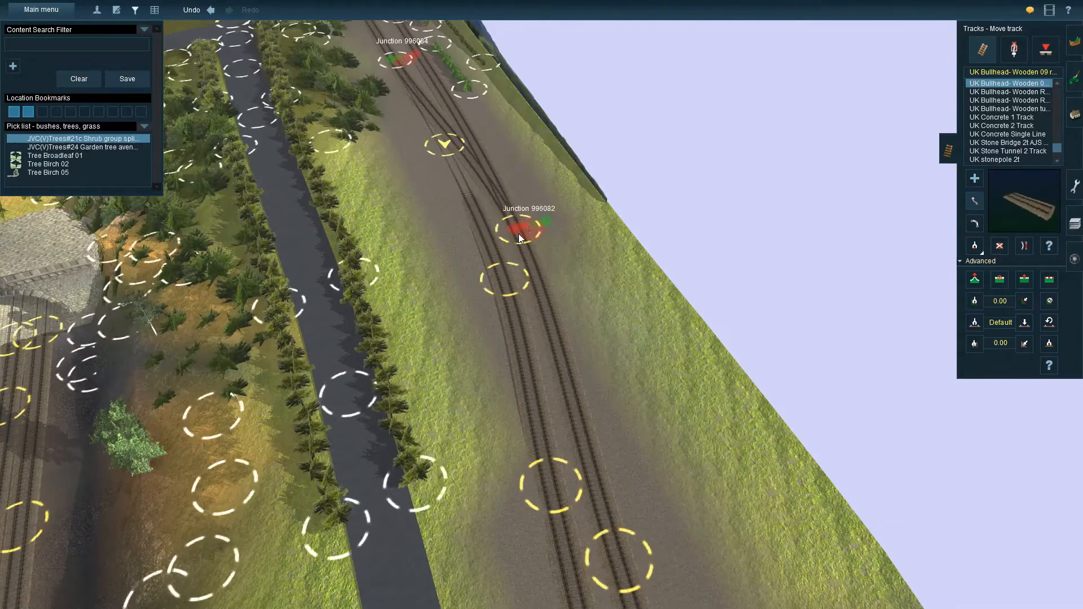
{"action": "left_click", "coordinate": [975, 280]}
{"action": "left_click_drag", "start_coordinate": [513, 285], "coordinate": [513, 291]}
{"action": "left_click_drag", "start_coordinate": [445, 145], "coordinate": [435, 136]}
- Move the rear link track's spline point closer to the factory and insert an additional spline point nearby
{"action": "key", "text": "Down"}
{"action": "key", "text": "Left"}
{"action": "key", "text": "Left"}
{"action": "key", "text": "Down"}
{"action": "right_click", "coordinate": [535, 205]}
{"action": "key", "text": "m"}
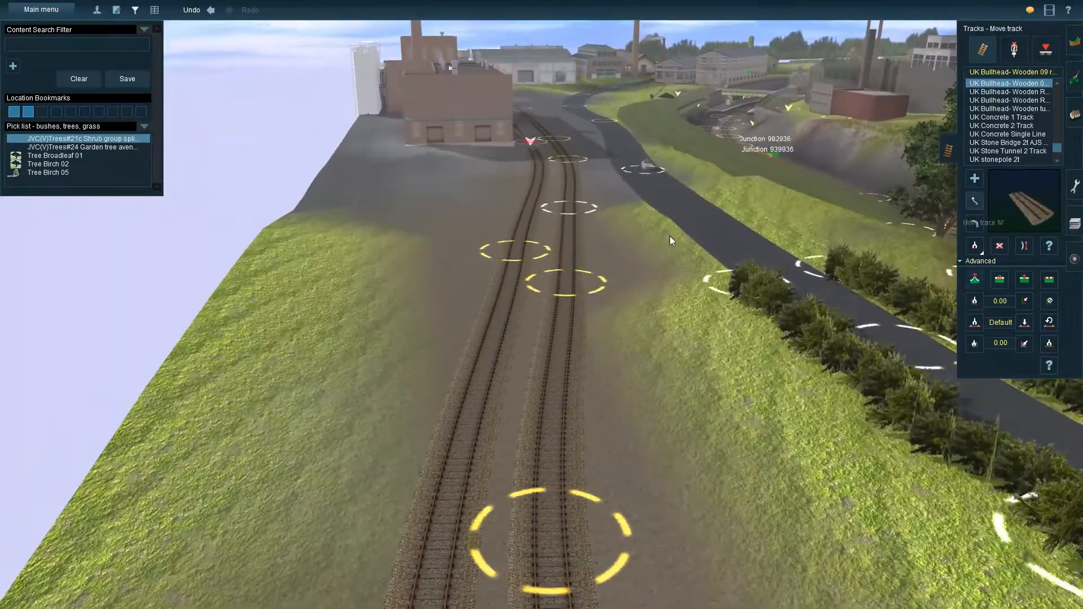
{"action": "left_click_drag", "start_coordinate": [510, 256], "coordinate": [526, 239]}
{"action": "left_click", "coordinate": [1026, 281]}
{"action": "left_click", "coordinate": [480, 379]}
- Lower the spline points of the tracks along the factory and near the silos by 0.10 m
{"action": "key", "text": "Up"}
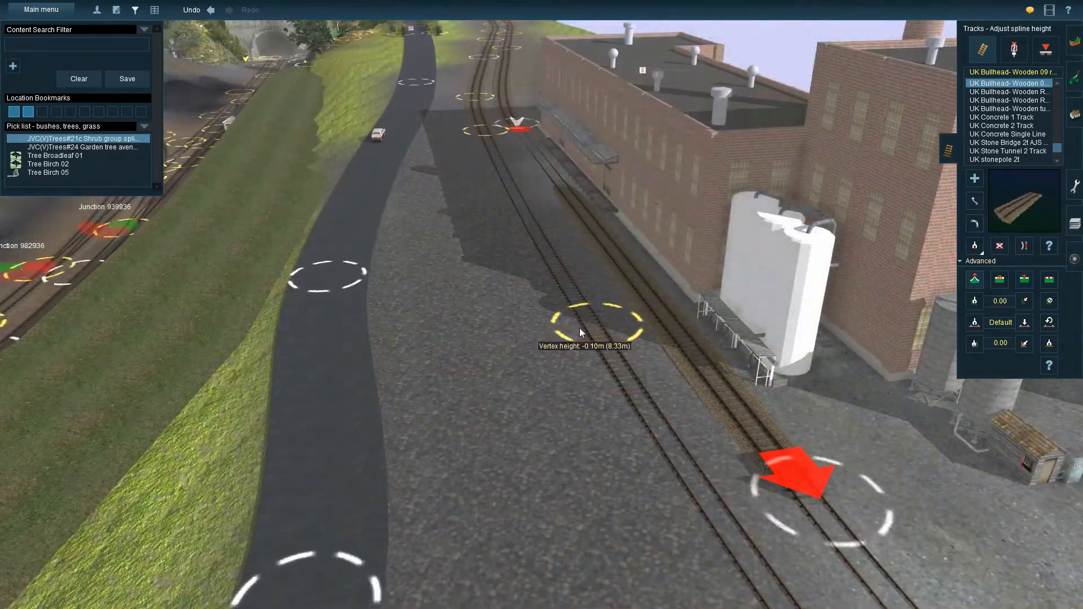
{"action": "right_click", "coordinate": [443, 100]}
{"action": "key", "text": "Left"}
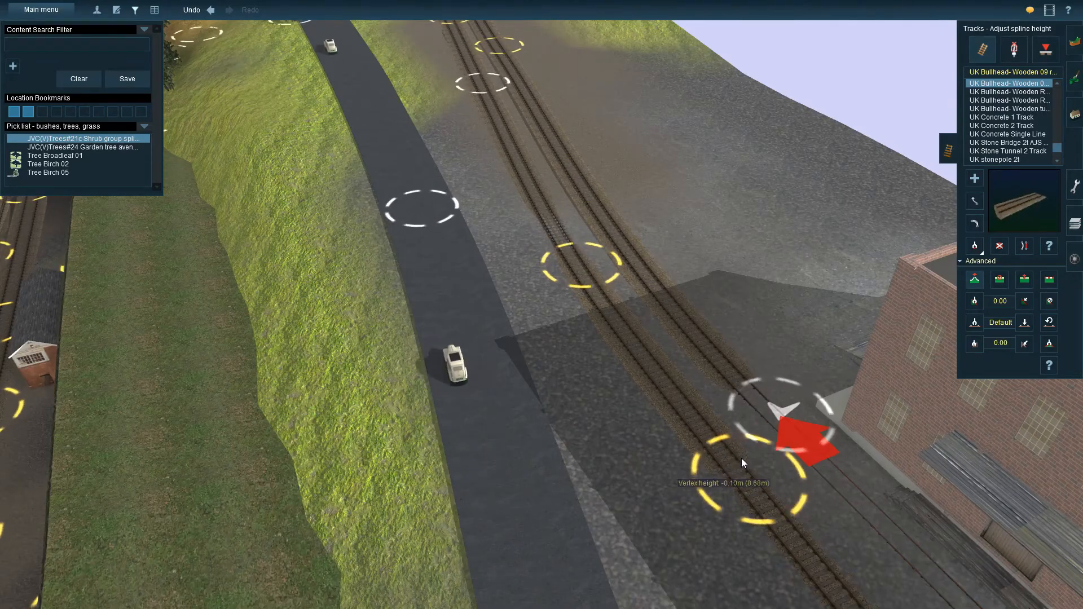
{"action": "key", "text": "Left"}
{"action": "right_click", "coordinate": [472, 249]}
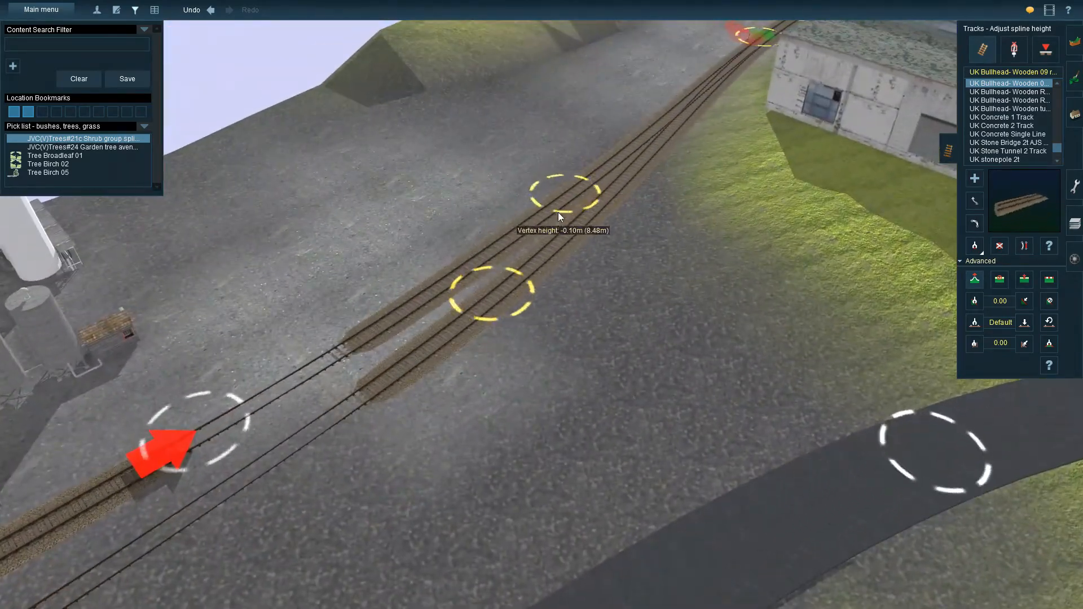
{"action": "key", "text": "Left"}
{"action": "key", "text": "Left"}
- Insert a spline point in the front track near the silos and adjust the heights of the points around it
{"action": "left_click", "coordinate": [1024, 279]}
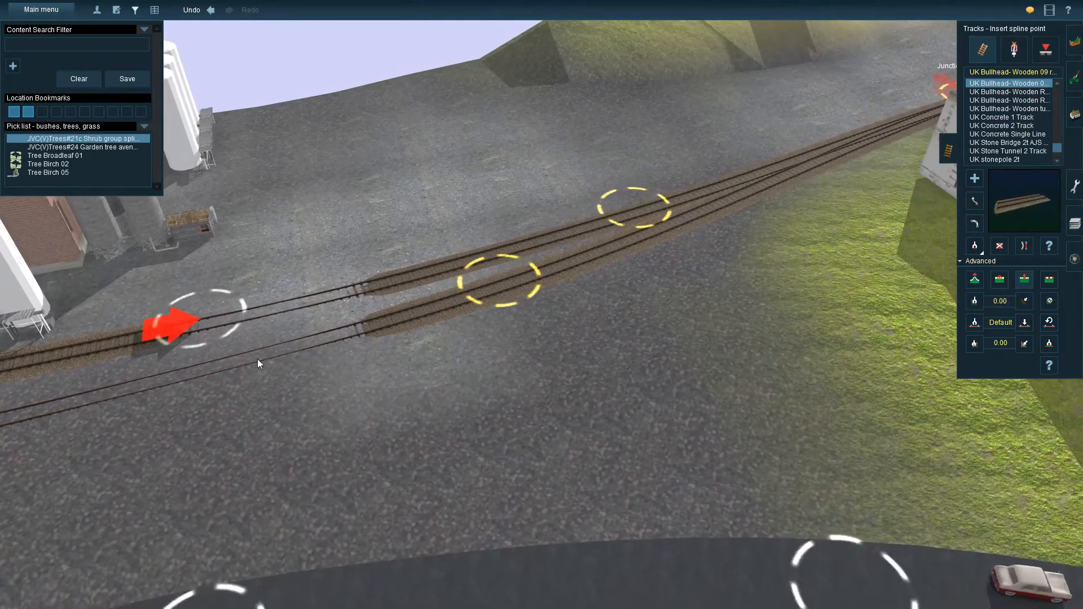
{"action": "left_click", "coordinate": [282, 363]}
{"action": "right_click", "coordinate": [310, 300]}
{"action": "key", "text": "Left"}
{"action": "key", "text": "Right"}
{"action": "key", "text": "Up"}
{"action": "left_click", "coordinate": [974, 279]}
{"action": "left_click_drag", "start_coordinate": [473, 277], "coordinate": [473, 290]}
{"action": "left_click_drag", "start_coordinate": [716, 282], "coordinate": [715, 293]}
- Lower the junction between the green-roofed workshop and the turntable by 0.06 m
{"action": "key", "text": "Left"}
{"action": "right_click", "coordinate": [496, 238]}
{"action": "key", "text": "Right"}
{"action": "right_click", "coordinate": [646, 257]}
{"action": "key", "text": "Left"}
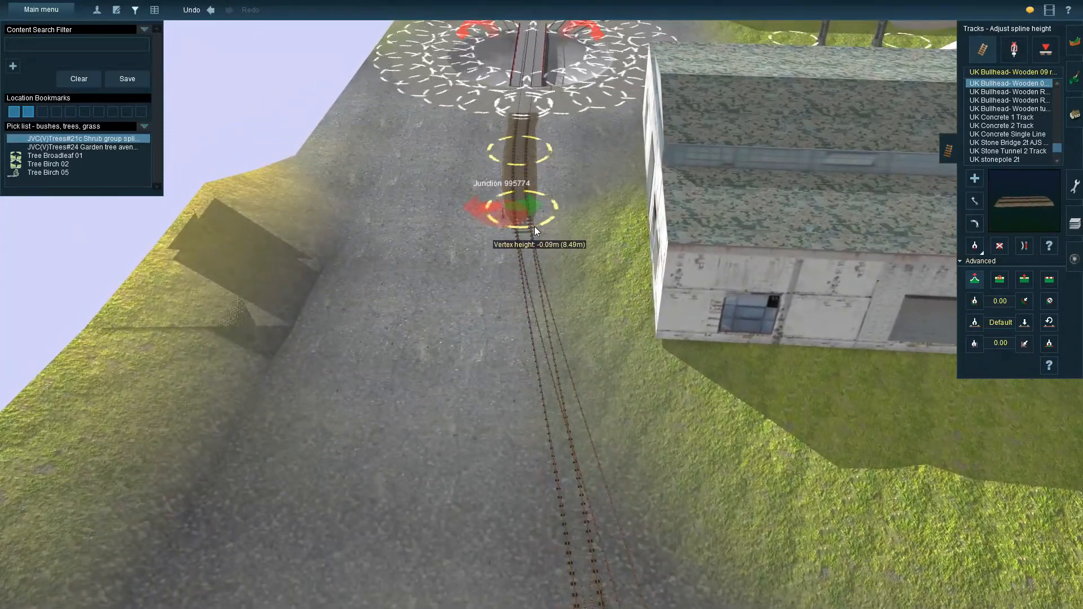
{"action": "left_click_drag", "start_coordinate": [521, 187], "coordinate": [520, 219]}
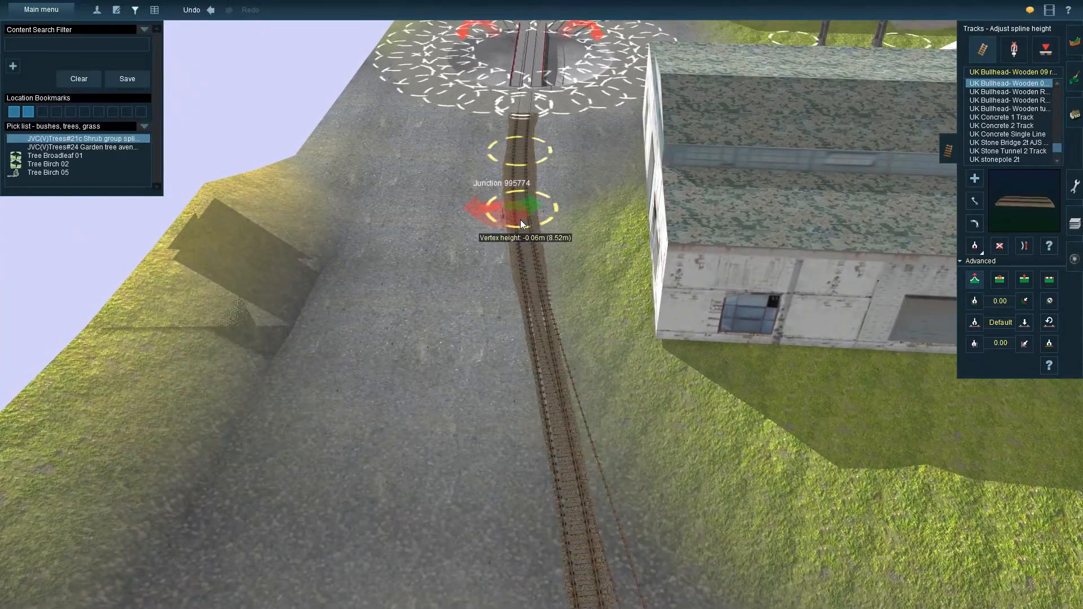
- Lower the front track's spline point on the approach to the silos
{"action": "key", "text": "Right"}
{"action": "right_click", "coordinate": [381, 397]}
{"action": "left_click_drag", "start_coordinate": [449, 316], "coordinate": [454, 330]}
{"action": "right_click", "coordinate": [84, 497]}
{"action": "key", "text": "Right"}
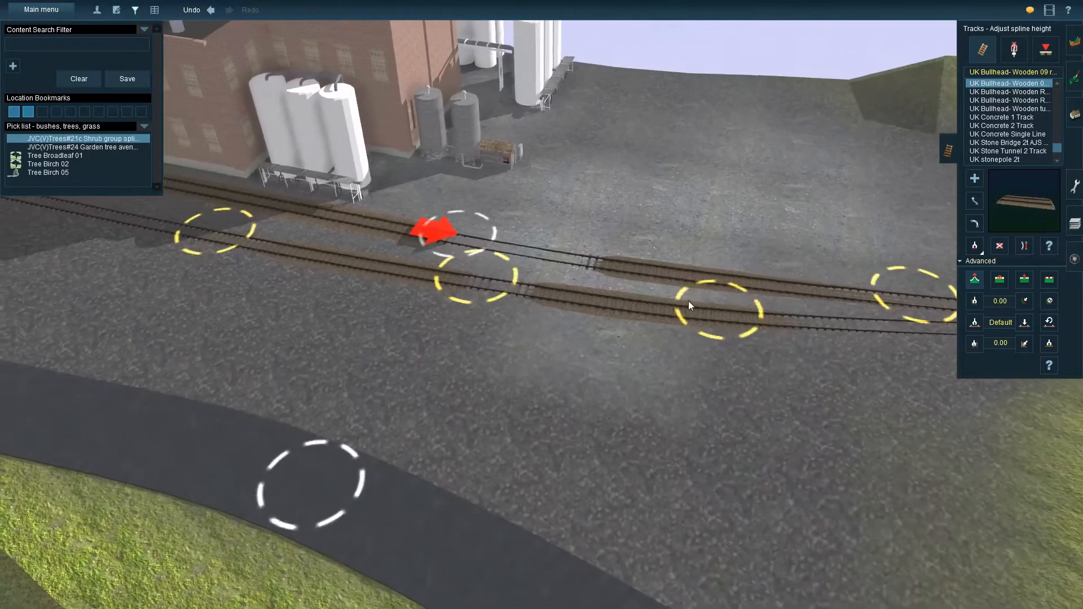
- Insert another spline point in the front track beside the factory and adjust its height
{"action": "key", "text": "Left"}
{"action": "key", "text": "i"}
{"action": "left_click", "coordinate": [586, 278]}
{"action": "key", "text": "h"}
{"action": "left_click", "coordinate": [588, 285]}
- Move the road's spline points alongside the factory closer to the tracks
{"action": "scroll", "coordinate": [613, 281], "scroll_direction": "down", "scroll_amount": 3}
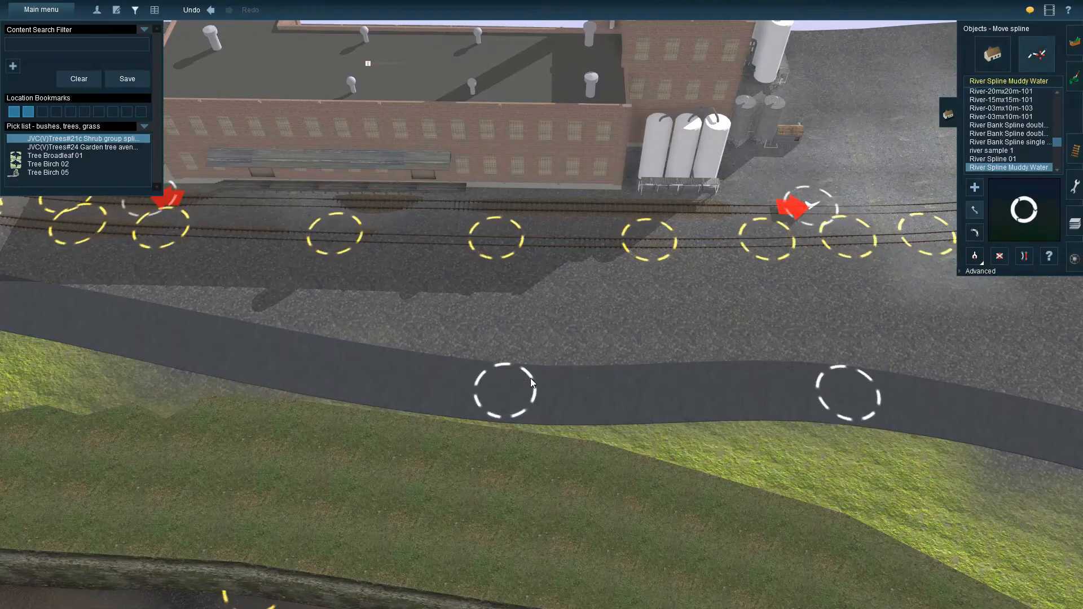
{"action": "left_click_drag", "start_coordinate": [531, 383], "coordinate": [507, 287]}
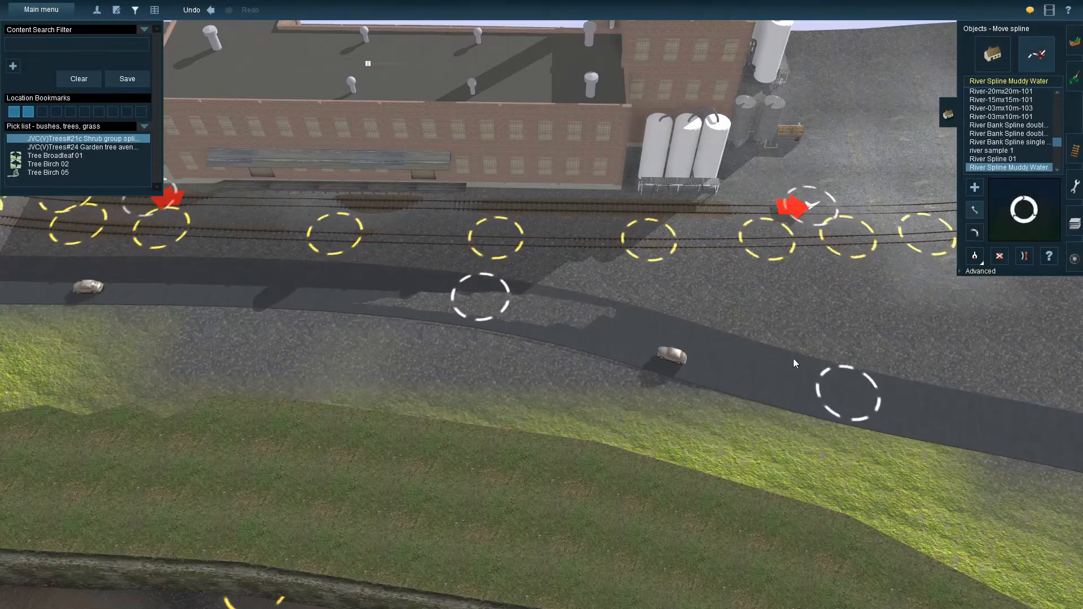
{"action": "left_click_drag", "start_coordinate": [872, 385], "coordinate": [890, 303]}
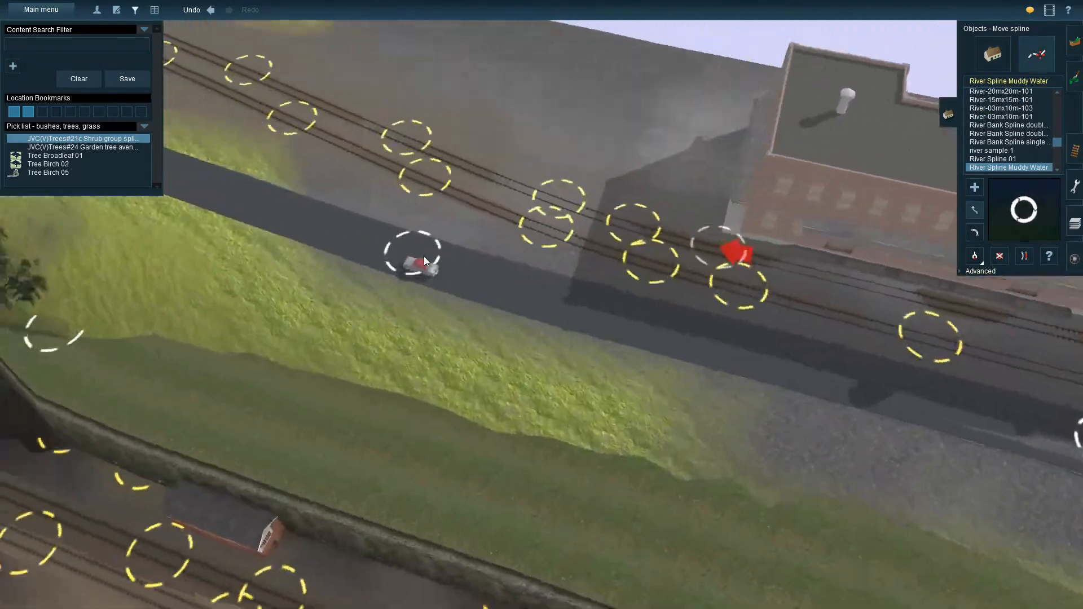
{"action": "left_click_drag", "start_coordinate": [425, 256], "coordinate": [726, 304]}
- Lower the road's spline point opposite the three white silos
{"action": "right_click", "coordinate": [425, 286]}
{"action": "key", "text": "Left"}
{"action": "key", "text": "Down"}
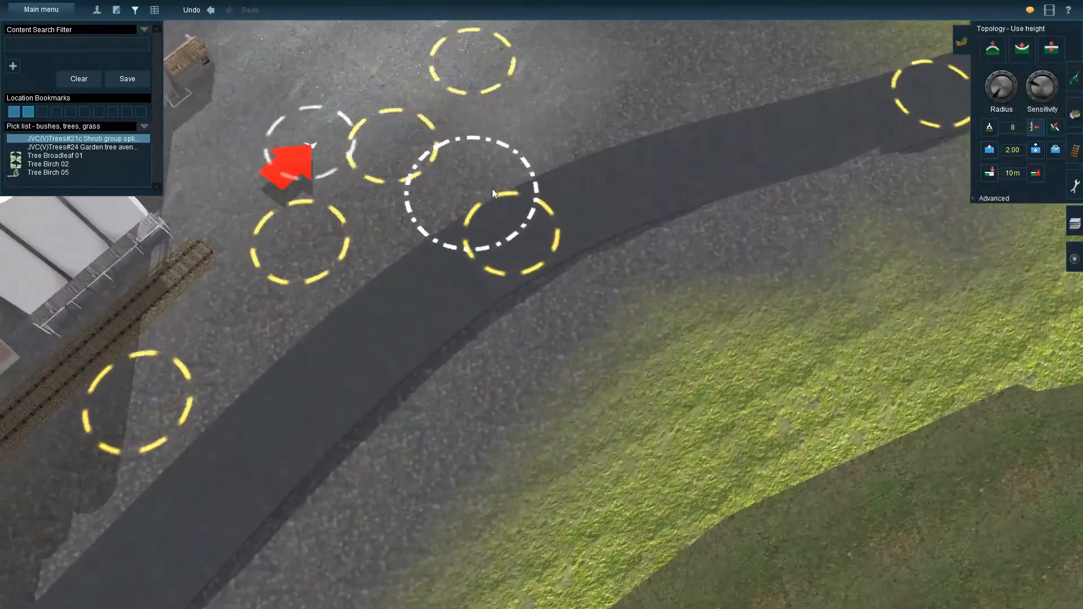
{"action": "key", "text": "Left"}
{"action": "key", "text": "Down"}
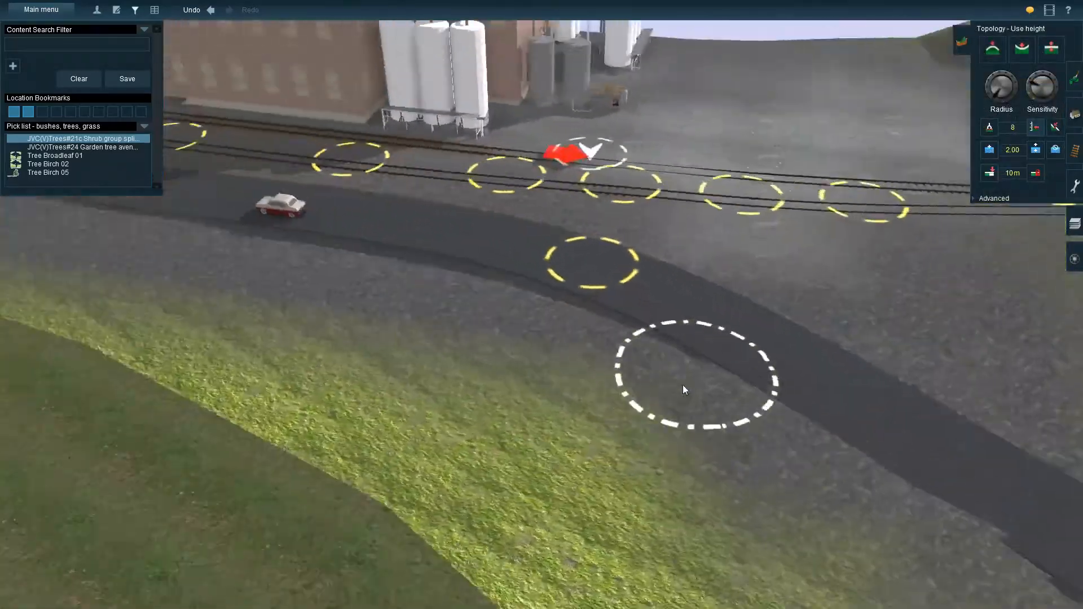
{"action": "key", "text": "Up"}
{"action": "key", "text": "Up"}
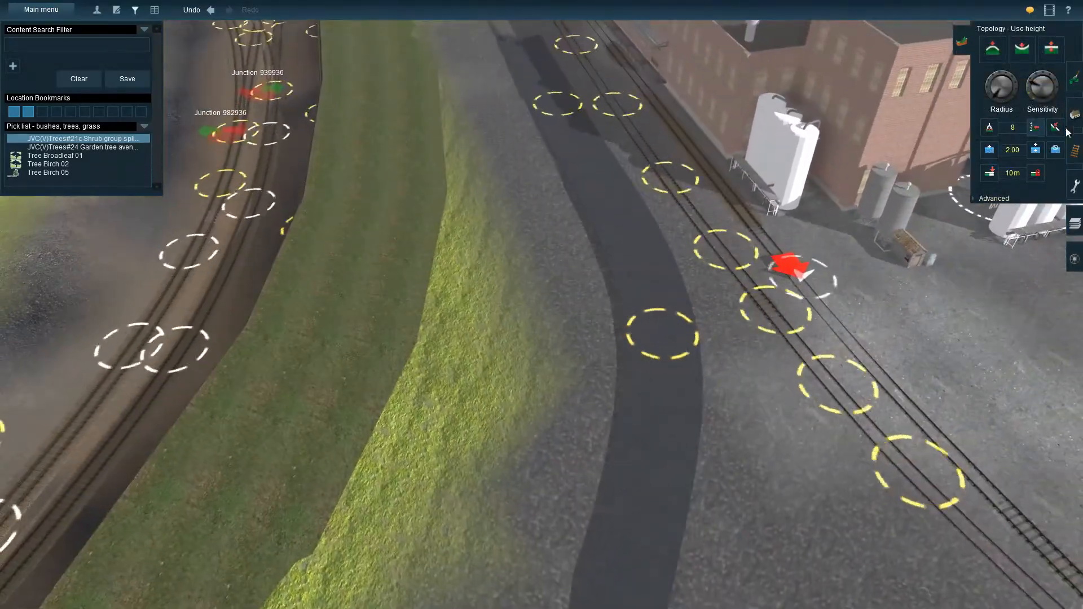
{"action": "left_click", "coordinate": [1075, 114]}
{"action": "left_click", "coordinate": [1023, 293]}
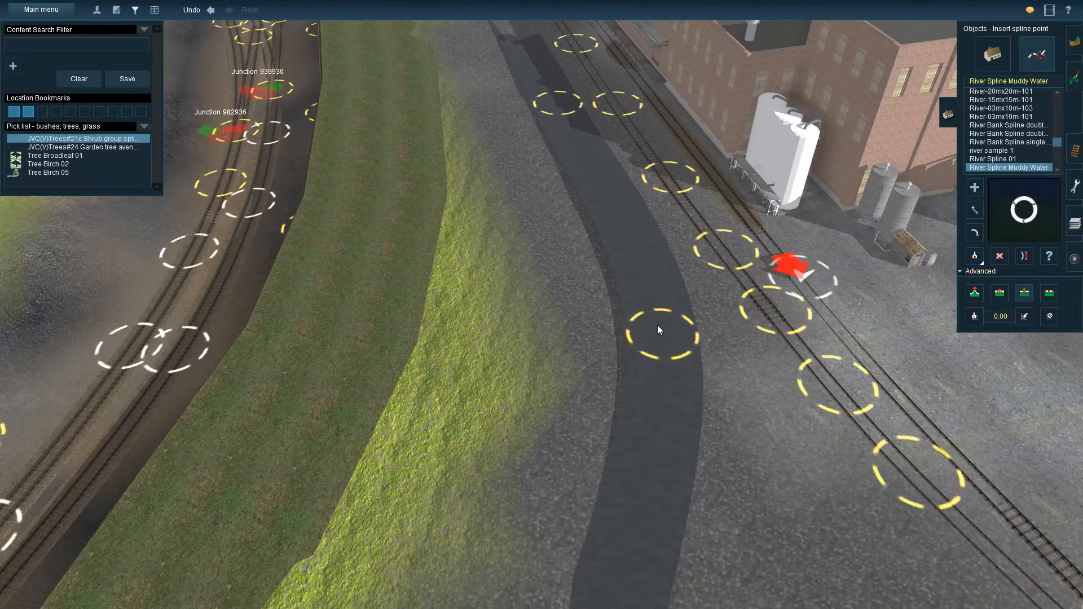
{"action": "key", "text": "Up"}
{"action": "key", "text": "Down"}
{"action": "key", "text": "Left"}
{"action": "key", "text": "Up"}
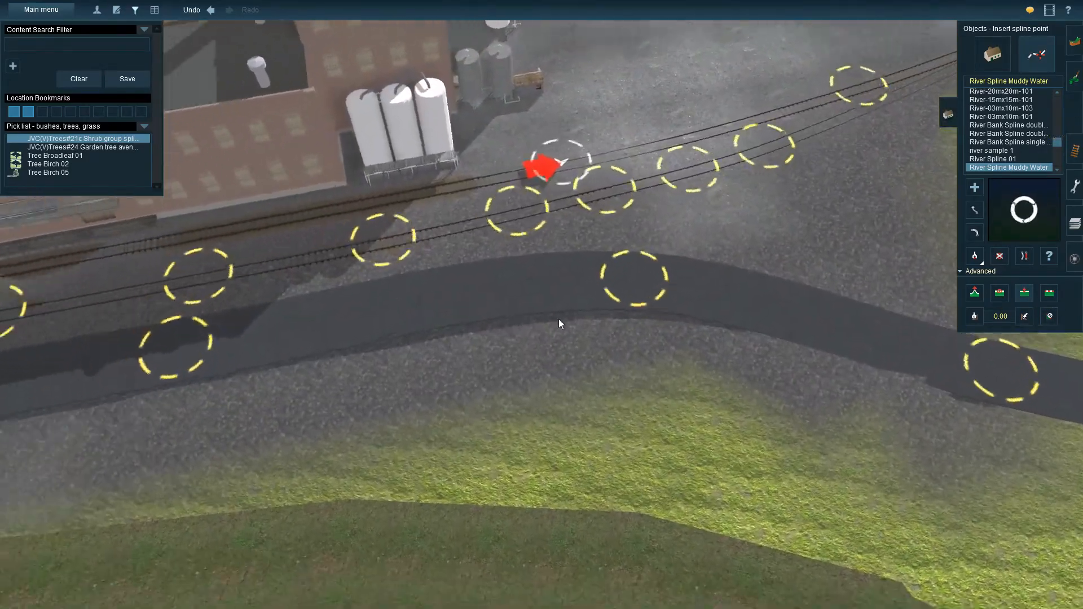
{"action": "key", "text": "Left"}
{"action": "key", "text": "h"}
{"action": "left_click_drag", "start_coordinate": [671, 263], "coordinate": [667, 269]}
- Insert additional spline points in the road on both sides of the silos and alongside the factory
{"action": "left_click", "coordinate": [1024, 293]}
{"action": "left_click", "coordinate": [851, 303]}
{"action": "left_click", "coordinate": [474, 296]}
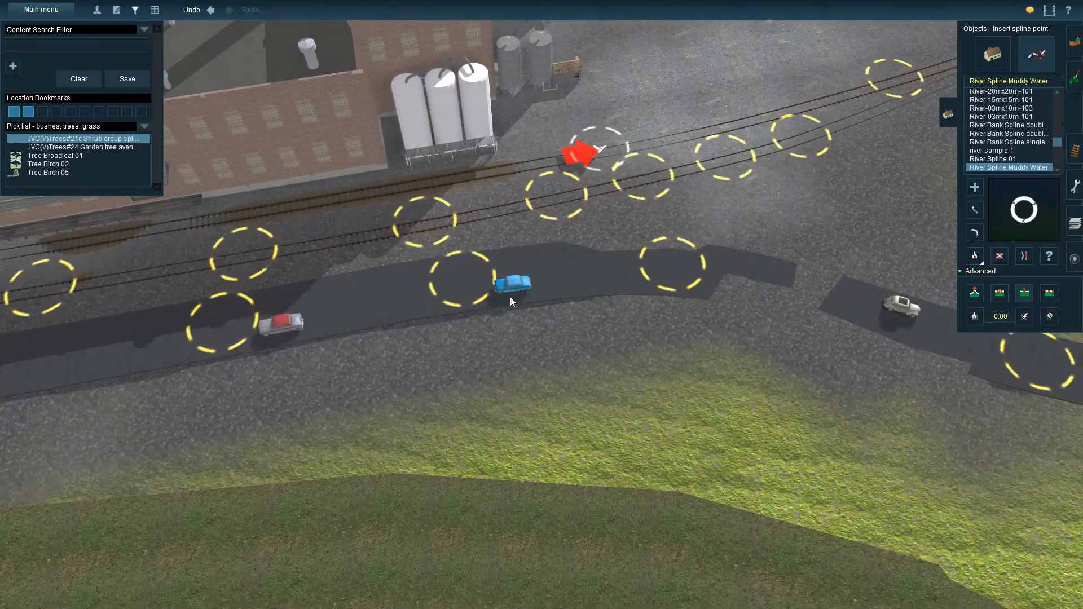
{"action": "right_click", "coordinate": [225, 370]}
{"action": "left_click", "coordinate": [276, 256]}
{"action": "left_click", "coordinate": [649, 229]}
- Lower the inserted road spline points in front of the factory and the silos
{"action": "left_click", "coordinate": [974, 293]}
{"action": "left_click_drag", "start_coordinate": [303, 282], "coordinate": [299, 296]}
{"action": "left_click_drag", "start_coordinate": [650, 246], "coordinate": [650, 256]}
{"action": "left_click_drag", "start_coordinate": [780, 229], "coordinate": [778, 264]}
{"action": "right_click", "coordinate": [925, 245]}
{"action": "key", "text": "Left"}
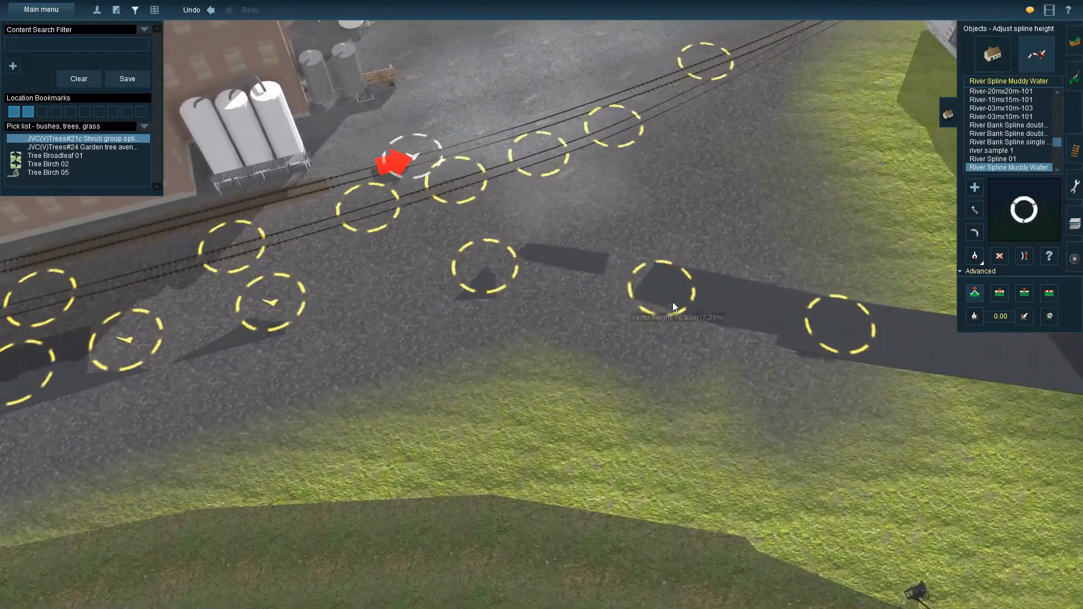
{"action": "key", "text": "Down"}
{"action": "key", "text": "Left"}
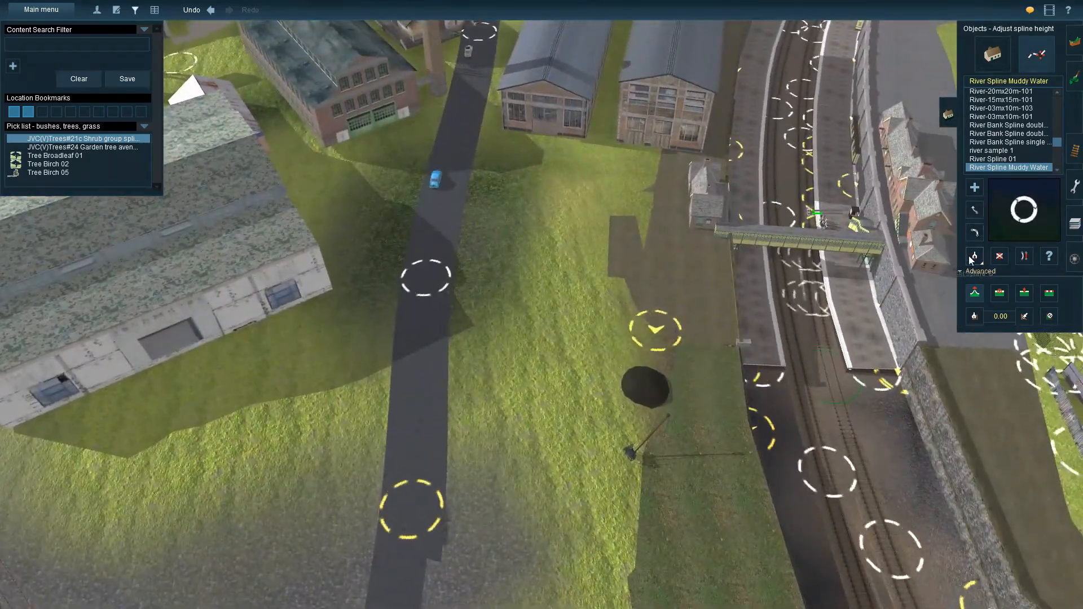
- Pick up the main road's spline type and lay a side road from it to the station building
{"action": "key", "text": "g"}
{"action": "left_click", "coordinate": [428, 279]}
{"action": "right_click", "coordinate": [571, 153]}
{"action": "left_click", "coordinate": [408, 268]}
{"action": "left_click", "coordinate": [611, 300]}
{"action": "left_click_drag", "start_coordinate": [616, 300], "coordinate": [666, 326]}
- Insert a spline point midway along the side road to the station and adjust its height
{"action": "key", "text": "h"}
{"action": "key", "text": "i"}
{"action": "left_click", "coordinate": [522, 288]}
{"action": "key", "text": "h"}
{"action": "left_click_drag", "start_coordinate": [523, 294], "coordinate": [519, 287]}
- Run a DS Fence Galvanised spline along the front track beside the factory and shift its points slightly away from the rails
{"action": "key", "text": "Down"}
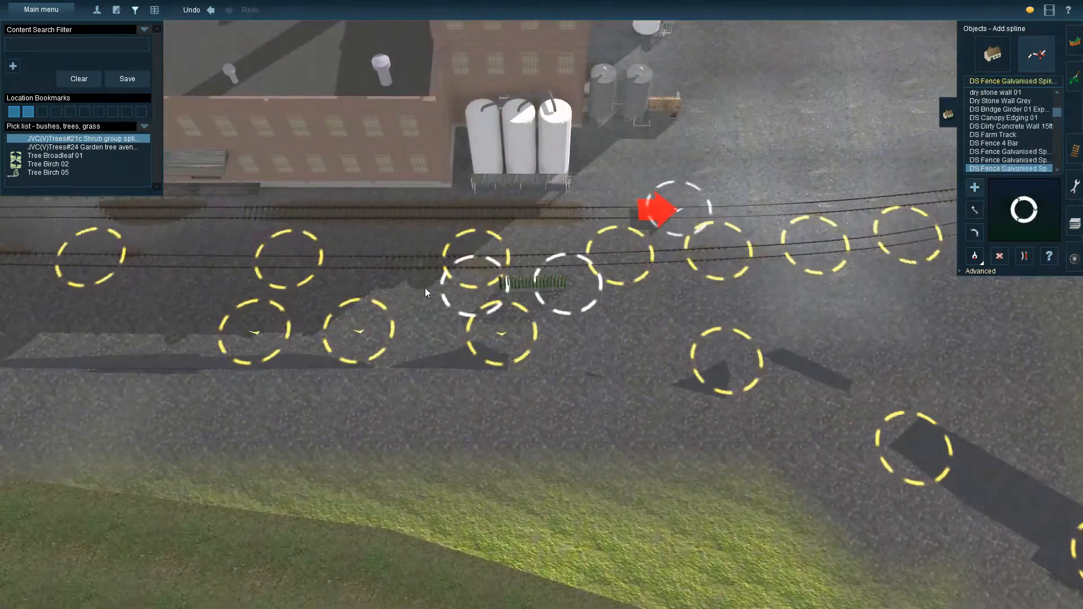
{"action": "key", "text": "Left"}
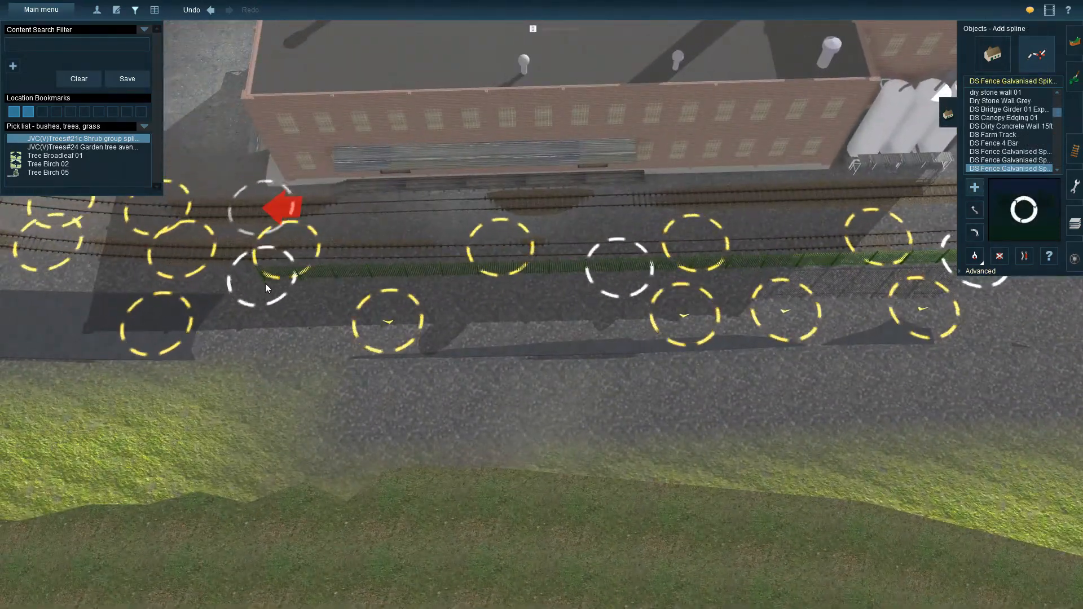
{"action": "key", "text": "Up"}
{"action": "left_click", "coordinate": [975, 210]}
{"action": "left_click_drag", "start_coordinate": [620, 266], "coordinate": [617, 277]}
{"action": "left_click_drag", "start_coordinate": [974, 281], "coordinate": [963, 287]}
{"action": "mouse_move", "coordinate": [259, 281]}
{"action": "left_mouse_down"}
{"action": "mouse_move", "coordinate": [264, 293]}
{"action": "mouse_move", "coordinate": [256, 288]}
{"action": "left_mouse_up"}
- Extend the galvanised fence along the track past the factory's far corner
{"action": "right_click", "coordinate": [308, 335]}
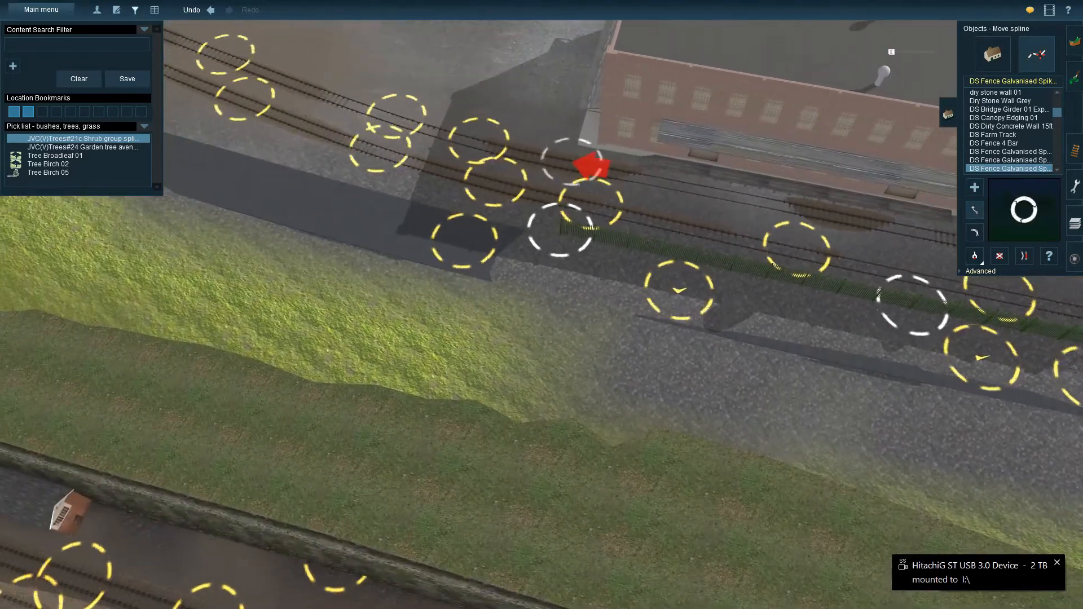
{"action": "key", "text": "Down"}
{"action": "right_click", "coordinate": [459, 318]}
{"action": "key", "text": "a"}
{"action": "left_click", "coordinate": [624, 296]}
{"action": "key", "text": "Up"}
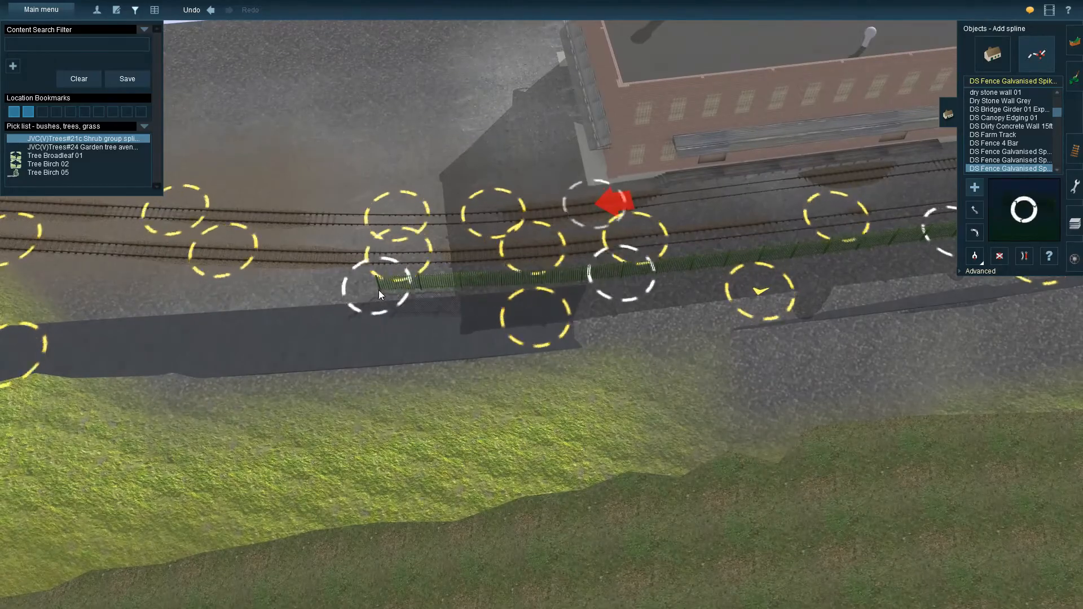
{"action": "left_click", "coordinate": [393, 293]}
- Undo the misplaced fence piece and lay a separate section further along between the track and the road, leaving a gap
{"action": "right_click", "coordinate": [338, 300]}
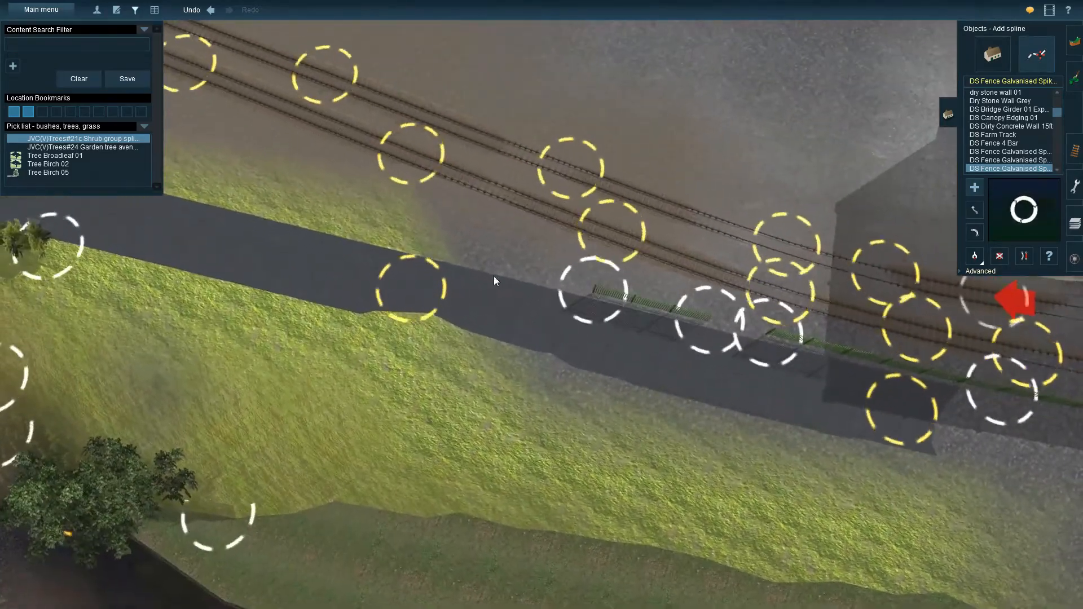
{"action": "key", "text": "ctrl+z"}
{"action": "left_click", "coordinate": [419, 195]}
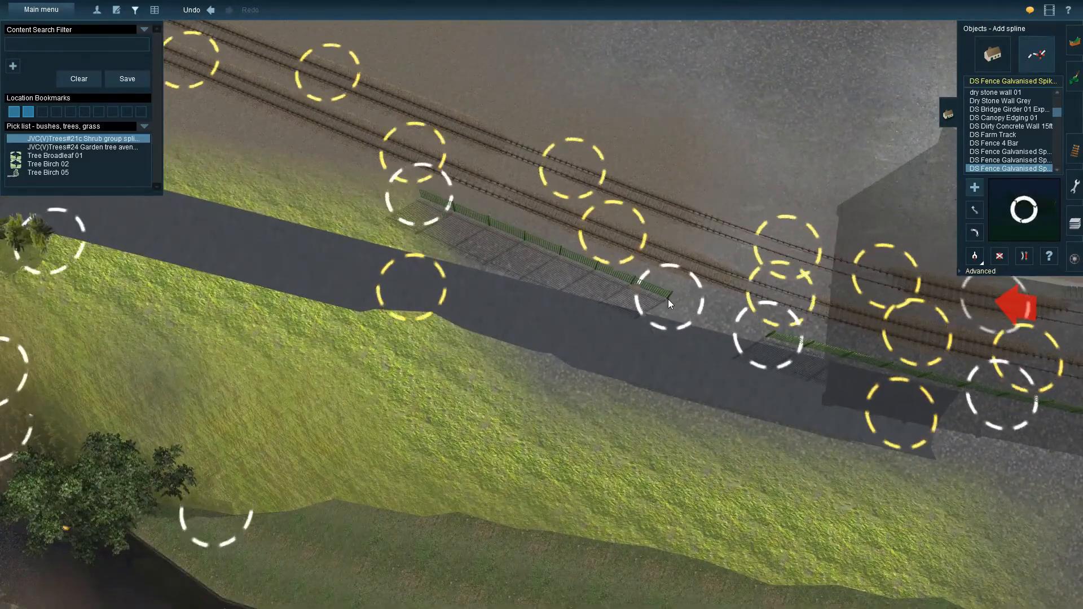
{"action": "left_click", "coordinate": [668, 299]}
- Fence off the yard beyond the silos from its outer edge to the tracks, turning back alongside the rails
{"action": "key", "text": "Down"}
{"action": "right_click", "coordinate": [716, 218]}
{"action": "key", "text": "Left"}
{"action": "right_click", "coordinate": [746, 122]}
{"action": "key", "text": "Left"}
{"action": "key", "text": "Up"}
{"action": "left_click", "coordinate": [865, 389]}
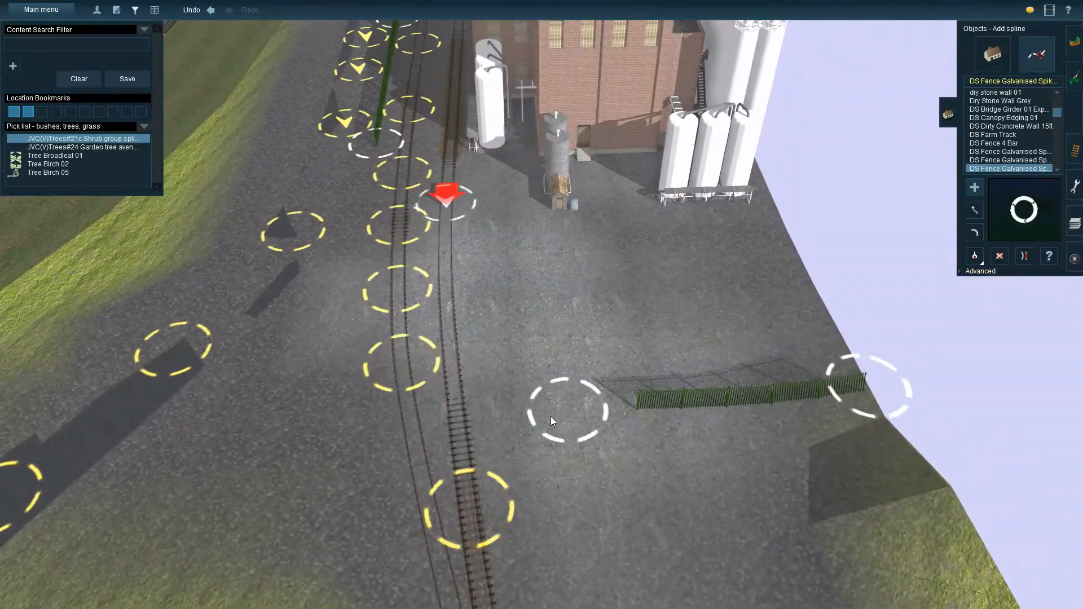
{"action": "left_click", "coordinate": [512, 419]}
{"action": "left_click", "coordinate": [493, 306]}
{"action": "key", "text": "Up"}
{"action": "key", "text": "Left"}
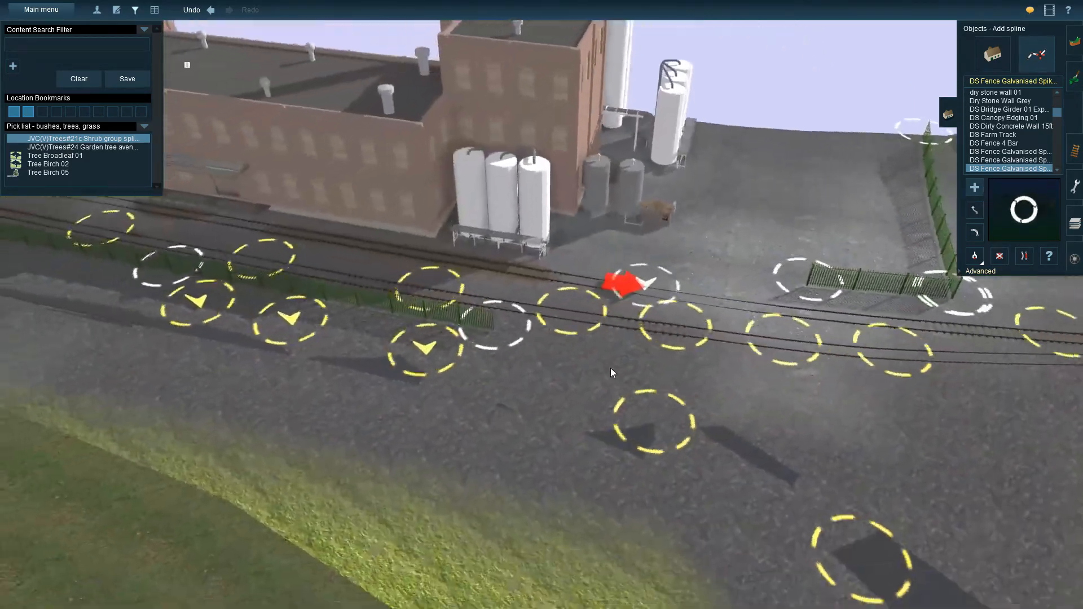
- Relocate the green-roofed mill with the chimney to the station side of the road and rotate it to fit
{"action": "right_click", "coordinate": [611, 368]}
{"action": "left_click", "coordinate": [425, 262]}
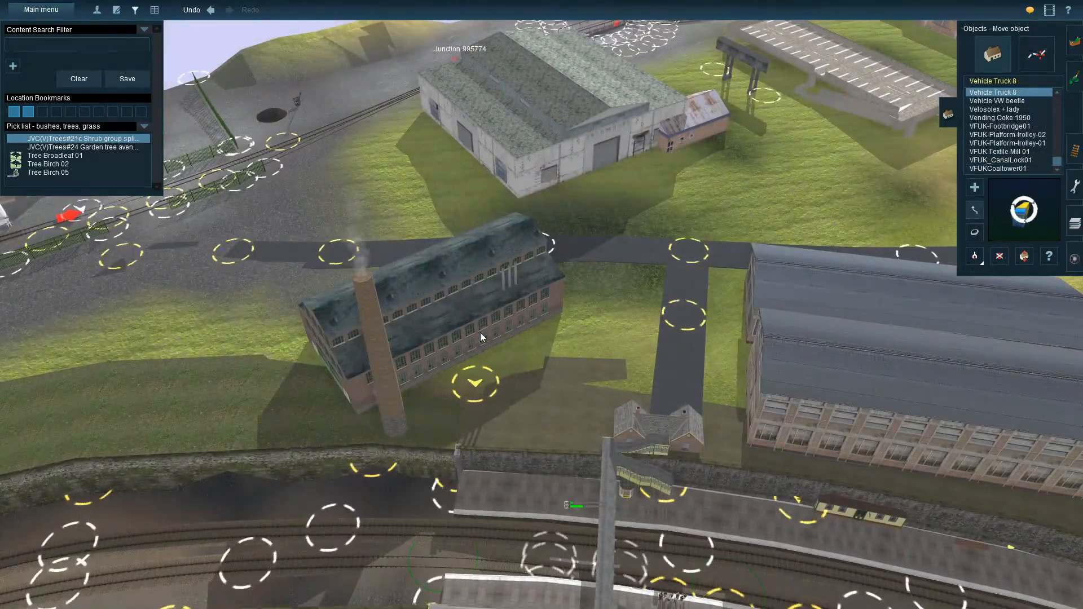
{"action": "key", "text": "Left"}
{"action": "key", "text": "r"}
{"action": "left_click_drag", "start_coordinate": [677, 316], "coordinate": [659, 287]}
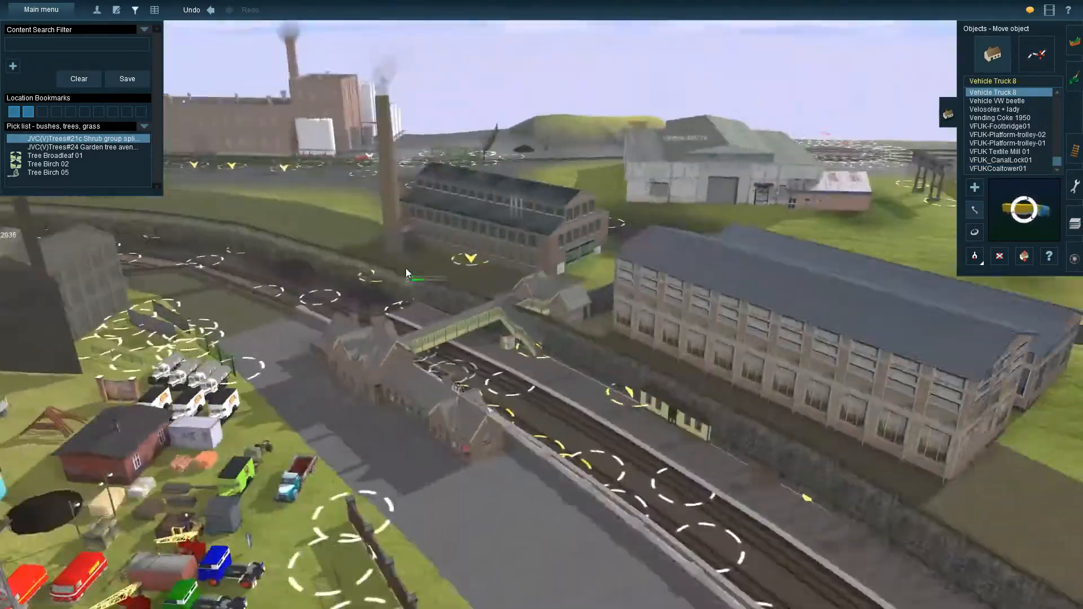
- Delete the overhead gantry spline between the large workshop and the turntable
{"action": "key", "text": "Right"}
{"action": "right_click", "coordinate": [706, 288]}
{"action": "right_click", "coordinate": [554, 249]}
{"action": "left_click", "coordinate": [998, 256]}
{"action": "left_click", "coordinate": [508, 243]}
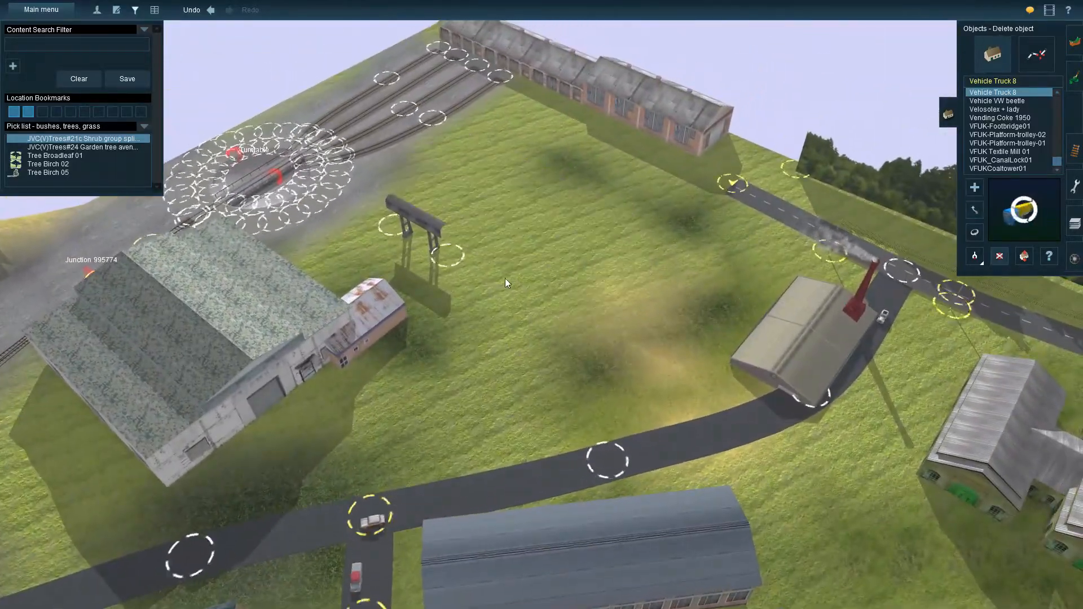
{"action": "left_click", "coordinate": [1036, 54]}
{"action": "left_click", "coordinate": [999, 256]}
{"action": "left_click", "coordinate": [453, 248]}
- Move the two blue-roofed warehouses from beside the station to the opposite side of the road
{"action": "key", "text": "Left"}
{"action": "right_click", "coordinate": [461, 327]}
{"action": "key", "text": "Left"}
{"action": "right_click", "coordinate": [442, 231]}
{"action": "key", "text": "Right"}
{"action": "right_click", "coordinate": [415, 389]}
{"action": "left_click", "coordinate": [993, 54]}
{"action": "left_click", "coordinate": [975, 210]}
{"action": "left_click_drag", "start_coordinate": [550, 220], "coordinate": [742, 294]}
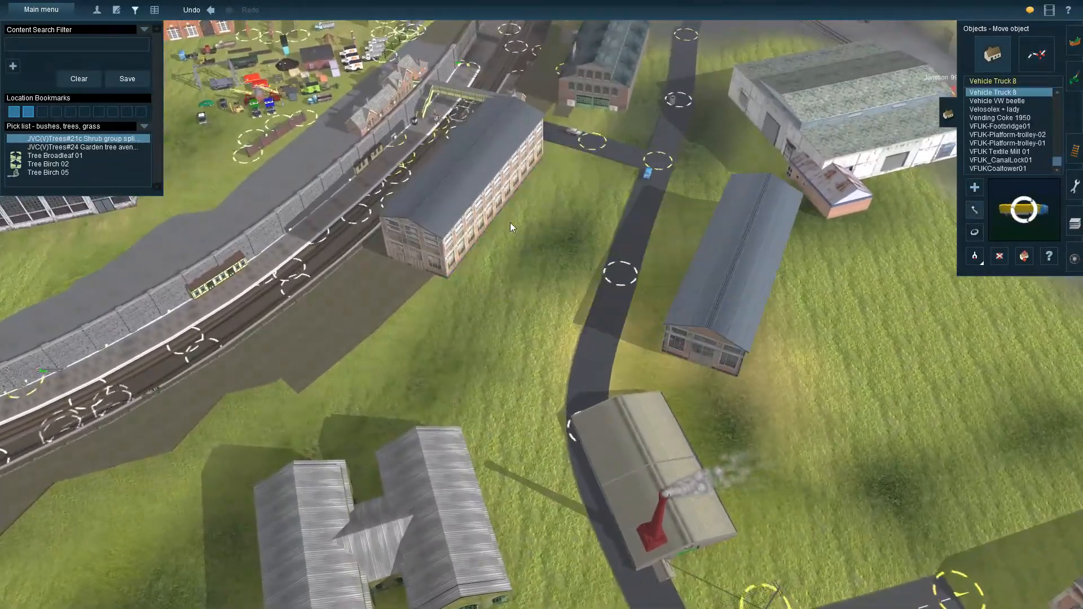
{"action": "left_click_drag", "start_coordinate": [469, 204], "coordinate": [869, 344]}
- Move the blue-roofed shed from across the railway to the cleared plot beside the station and rotate it along the platform
{"action": "right_click", "coordinate": [344, 186]}
{"action": "scroll", "coordinate": [455, 211], "scroll_direction": "down", "scroll_amount": 3}
{"action": "key", "text": "Down"}
{"action": "right_click", "coordinate": [567, 236]}
{"action": "key", "text": "Left"}
{"action": "key", "text": "Left"}
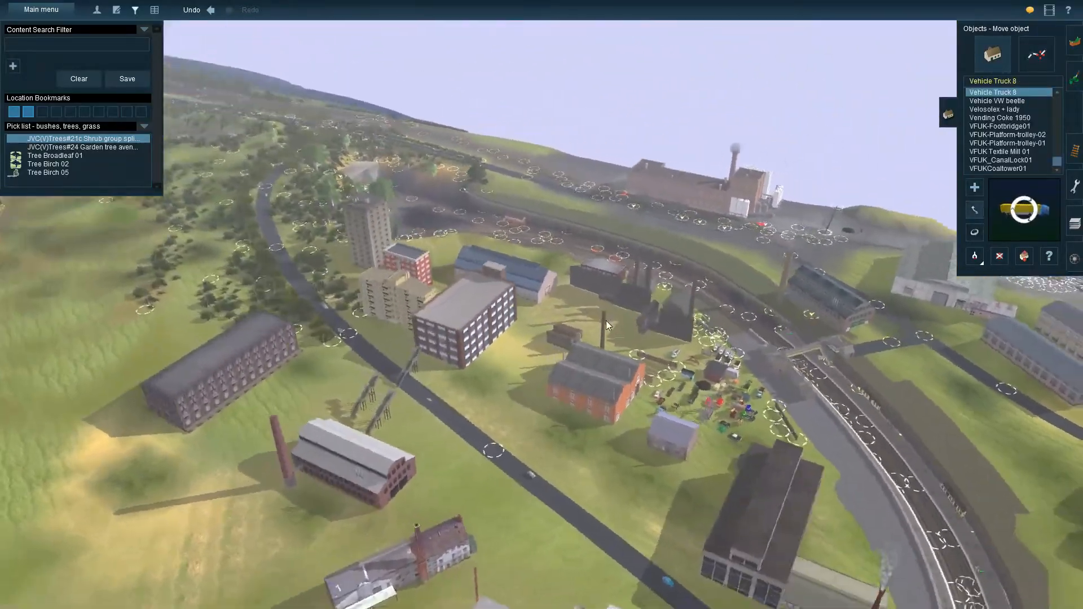
{"action": "key", "text": "Up"}
{"action": "left_click_drag", "start_coordinate": [422, 297], "coordinate": [819, 282]}
{"action": "right_click", "coordinate": [818, 283]}
{"action": "key", "text": "Left"}
{"action": "key", "text": "Down"}
{"action": "left_click", "coordinate": [974, 233]}
{"action": "left_click_drag", "start_coordinate": [634, 270], "coordinate": [858, 320]}
- Fine-tune the position of the blue-roofed shed beside the station
{"action": "left_click", "coordinate": [975, 210]}
{"action": "left_click_drag", "start_coordinate": [655, 266], "coordinate": [650, 262]}
{"action": "key", "text": "Down"}
{"action": "scroll", "coordinate": [580, 327], "scroll_direction": "up", "scroll_amount": 6}
{"action": "right_click", "coordinate": [688, 310]}
{"action": "key", "text": "Left"}
{"action": "key", "text": "Right"}
{"action": "left_click_drag", "start_coordinate": [555, 231], "coordinate": [539, 312]}
{"action": "key", "text": "Left"}
{"action": "key", "text": "Down"}
{"action": "key", "text": "Right"}
{"action": "scroll", "coordinate": [536, 337], "scroll_direction": "down", "scroll_amount": 3}
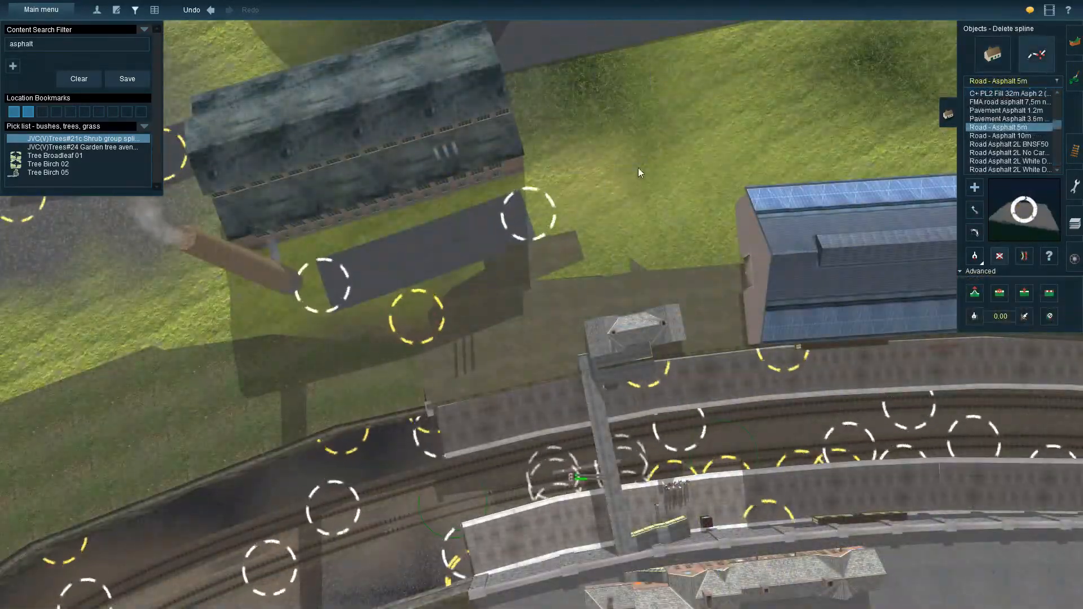
- Run a Road - Asphalt 5m side road from the main road to the station building and align its ends
{"action": "key", "text": "h"}
{"action": "mouse_move", "coordinate": [614, 273]}
{"action": "left_mouse_down"}
{"action": "mouse_move", "coordinate": [625, 267]}
{"action": "mouse_move", "coordinate": [615, 281]}
{"action": "left_mouse_up"}
{"action": "key", "text": "Left"}
{"action": "key", "text": "m"}
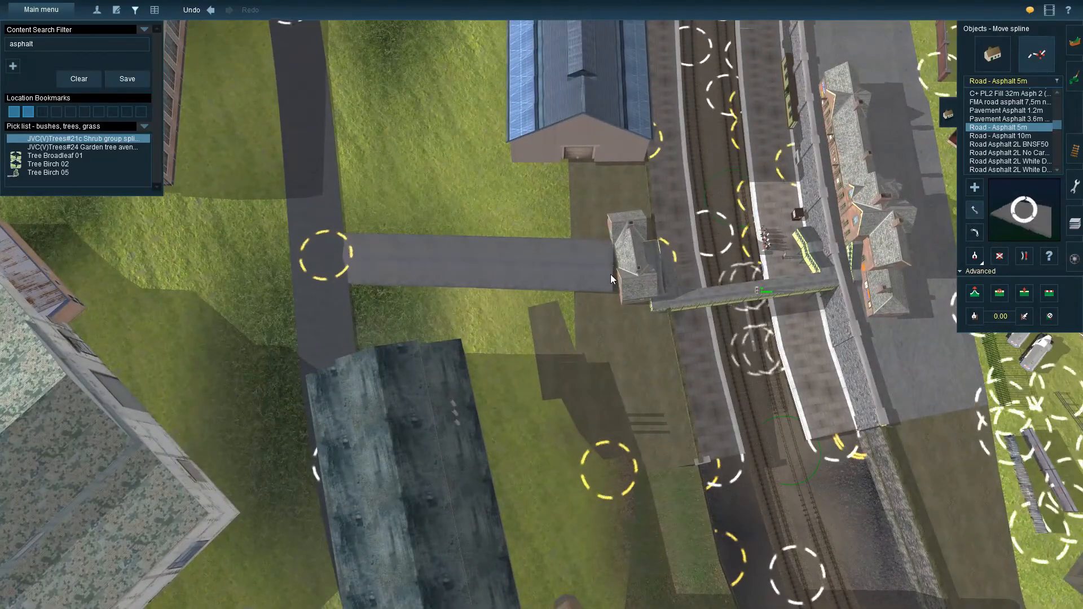
{"action": "left_click_drag", "start_coordinate": [328, 256], "coordinate": [344, 297]}
{"action": "scroll", "coordinate": [553, 349], "scroll_direction": "up", "scroll_amount": 3}
{"action": "right_click", "coordinate": [566, 273]}
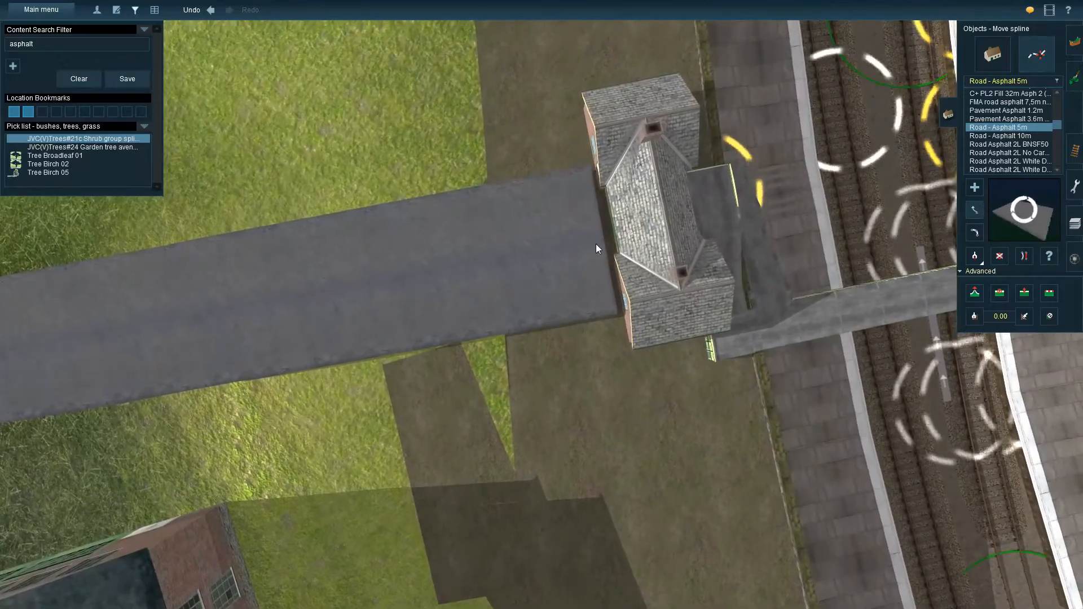
- Insert intermediate spline points in the asphalt side road near the station building and adjust their heights
{"action": "key", "text": "h"}
{"action": "left_click_drag", "start_coordinate": [605, 245], "coordinate": [602, 270]}
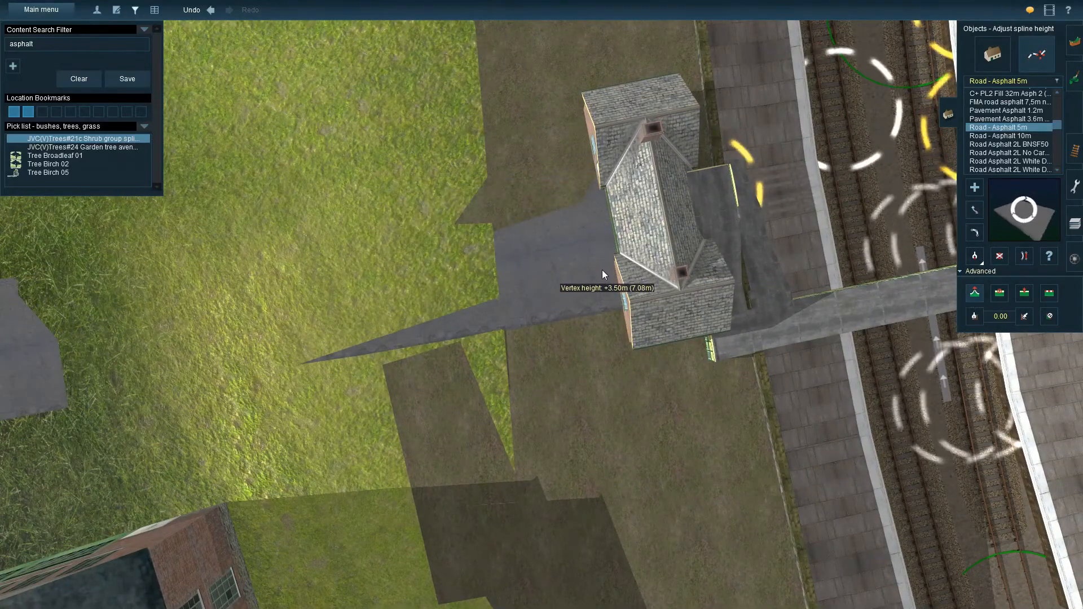
{"action": "left_click_drag", "start_coordinate": [268, 309], "coordinate": [238, 280]}
{"action": "key", "text": "Down"}
{"action": "key", "text": "Up"}
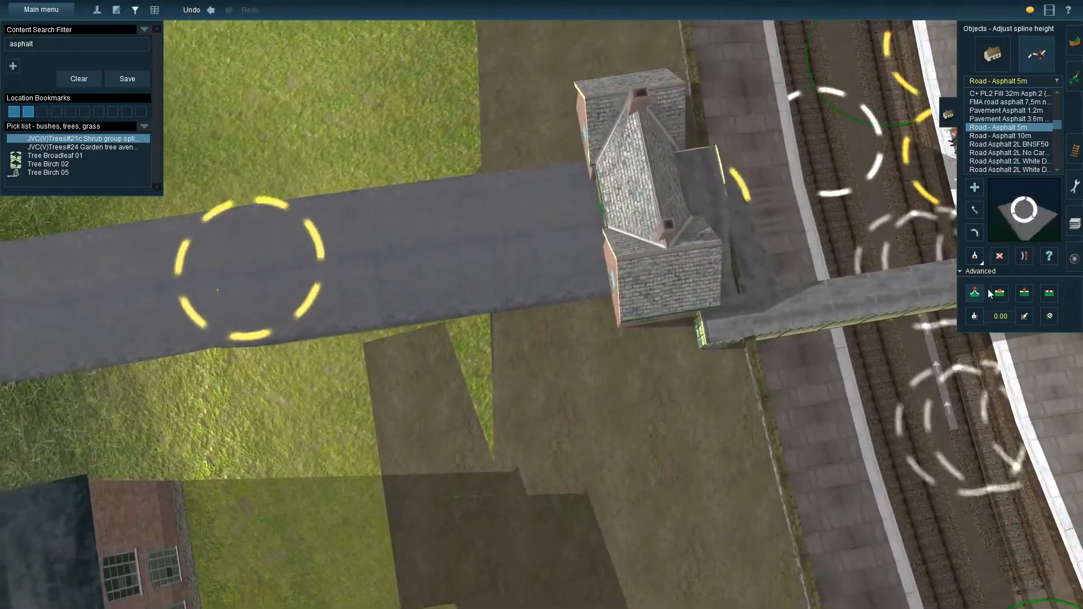
{"action": "left_click_drag", "start_coordinate": [453, 269], "coordinate": [452, 282]}
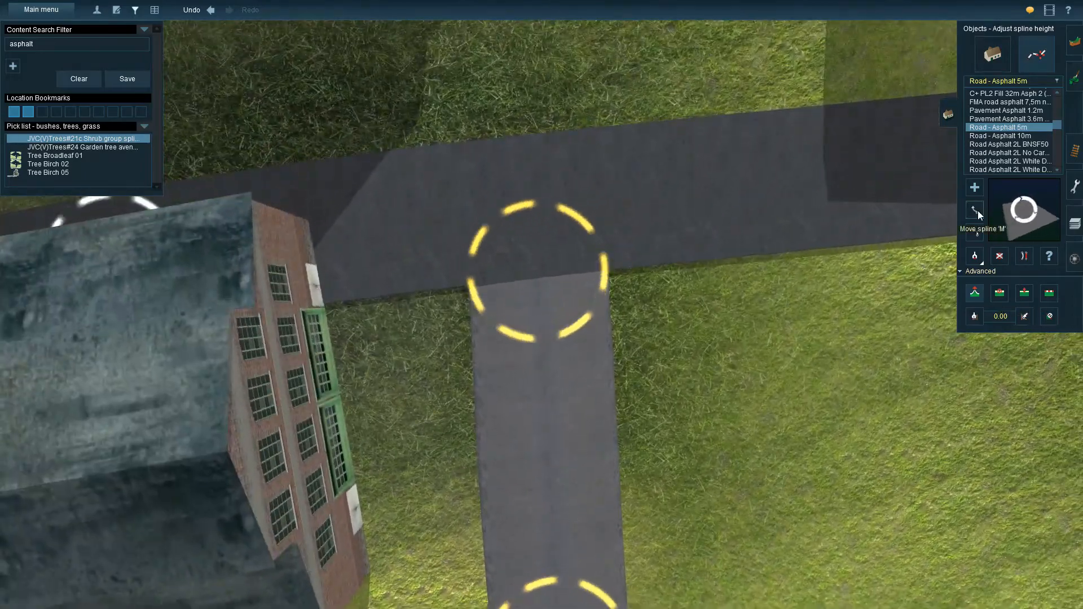
- Adjust the heights of the road spline points where the side road meets the main road beside the mill
{"action": "left_click", "coordinate": [976, 211]}
{"action": "key", "text": "h"}
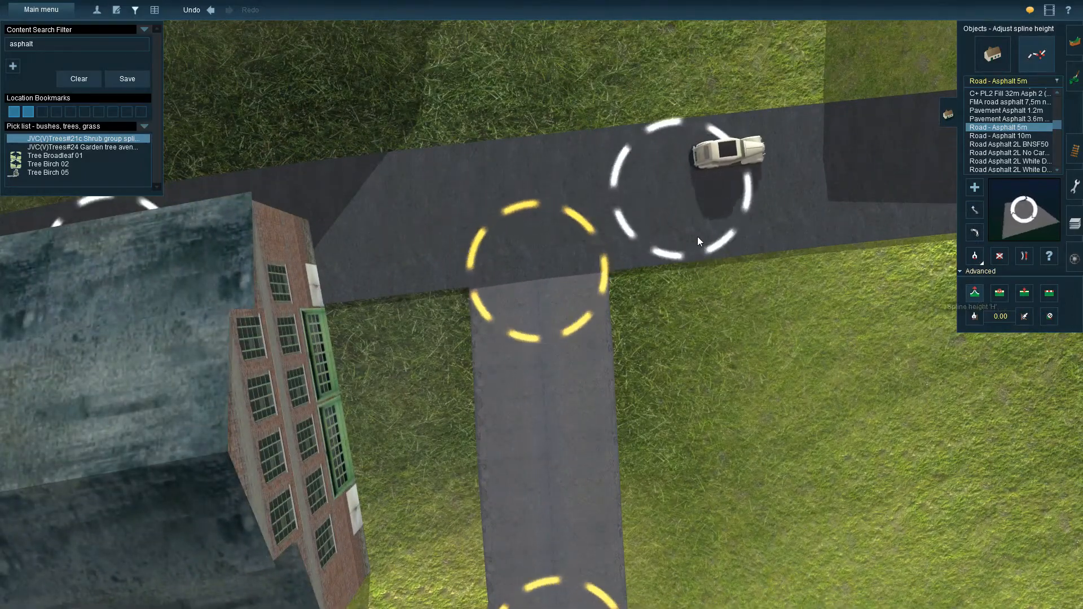
{"action": "left_click_drag", "start_coordinate": [669, 229], "coordinate": [665, 188]}
{"action": "key", "text": "Down"}
{"action": "key", "text": "Left"}
{"action": "left_click_drag", "start_coordinate": [539, 312], "coordinate": [540, 324]}
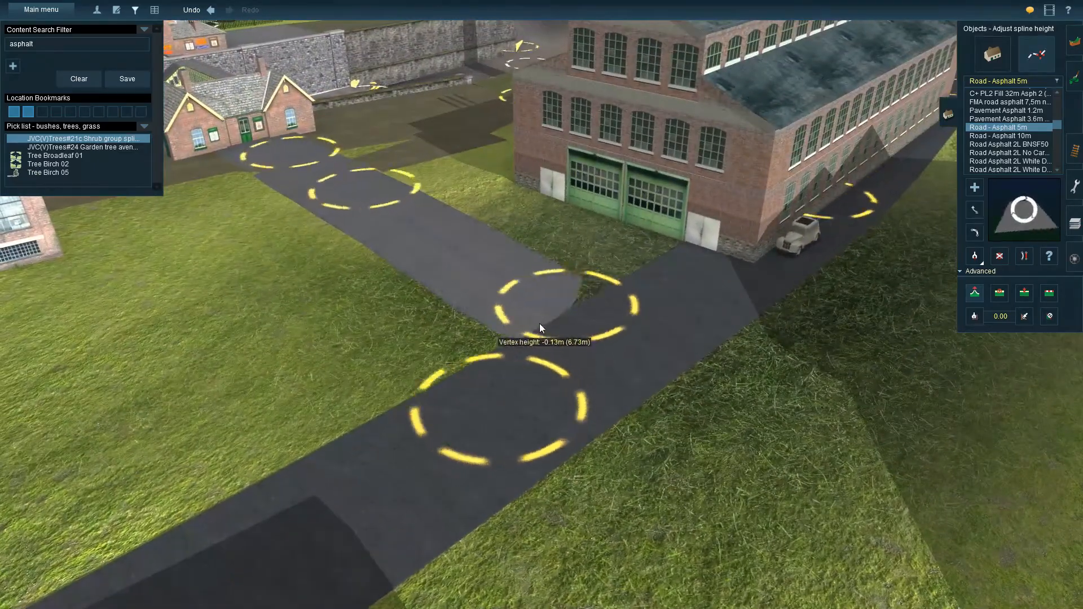
- Lay a Pavement Asphalt 1.2m spline alongside the station side road and reposition its point
{"action": "right_click", "coordinate": [383, 208]}
{"action": "key", "text": "Up"}
{"action": "key", "text": "Right"}
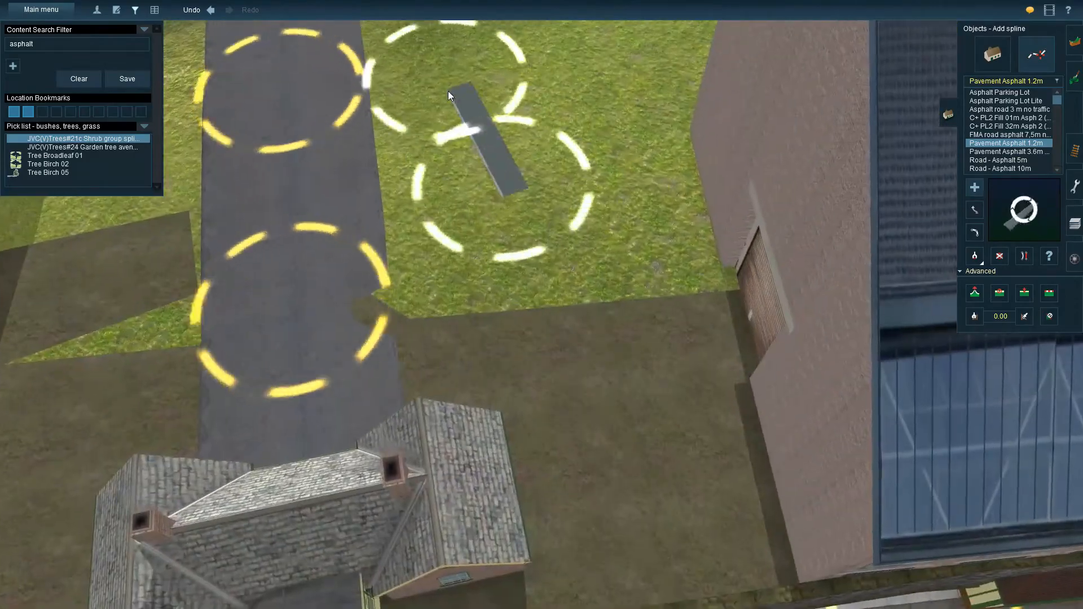
{"action": "key", "text": "Down"}
{"action": "key", "text": "Up"}
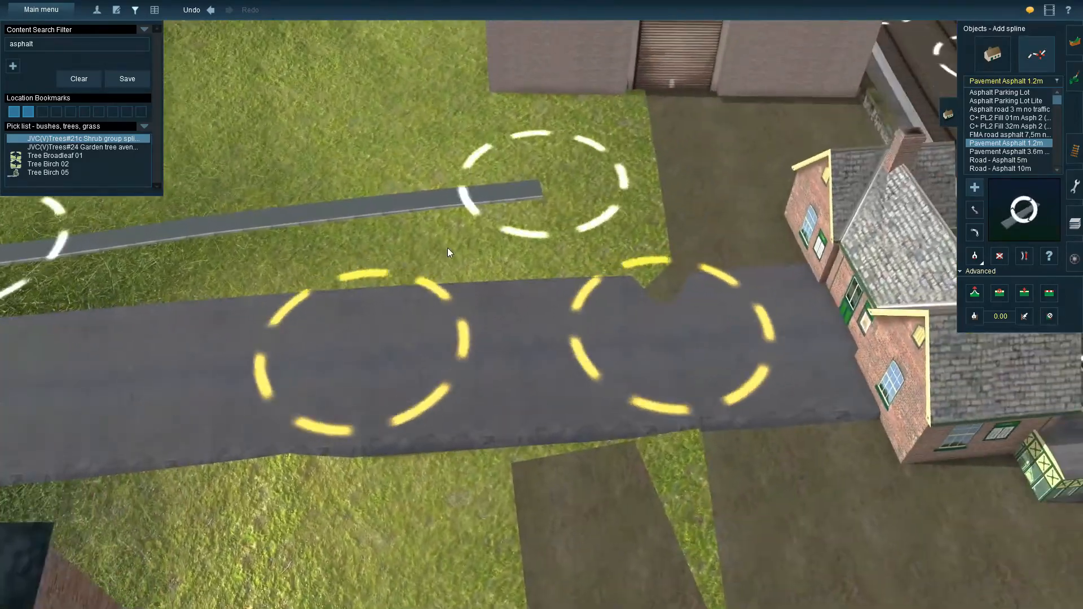
{"action": "key", "text": "m"}
{"action": "left_click_drag", "start_coordinate": [361, 232], "coordinate": [297, 217]}
{"action": "key", "text": "Left"}
{"action": "key", "text": "Left"}
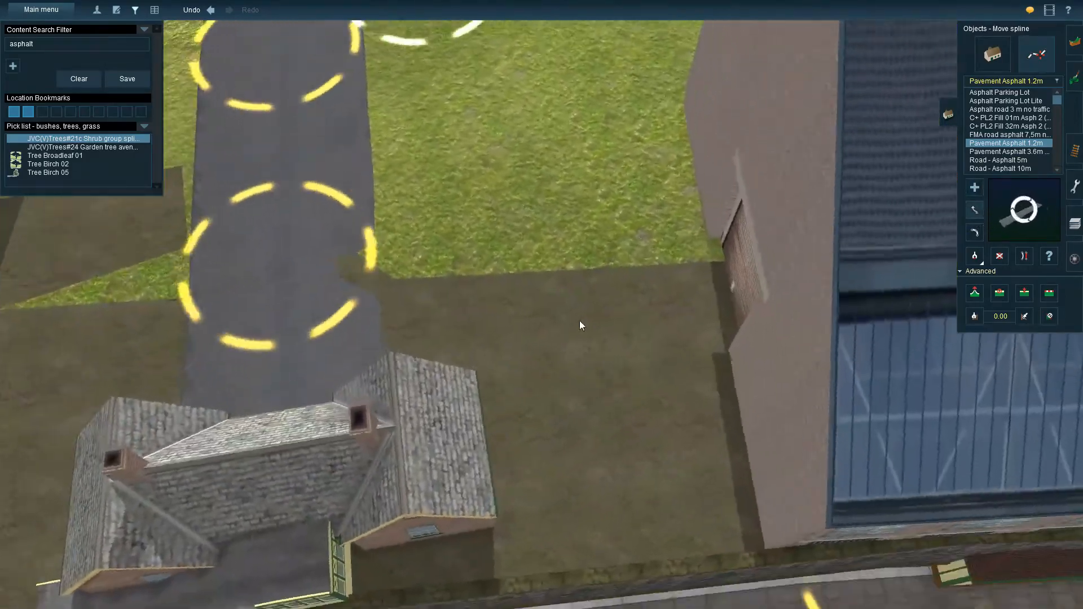
- Lay a Pavement Asphalt 3.6m section on the mill side of the station road, undoing a first misplaced piece
{"action": "scroll", "coordinate": [581, 324], "scroll_direction": "down", "scroll_amount": 3}
{"action": "key", "text": "Right"}
{"action": "right_click", "coordinate": [505, 360]}
{"action": "key", "text": "Left"}
{"action": "left_click", "coordinate": [1019, 151]}
{"action": "right_click", "coordinate": [627, 59]}
{"action": "mouse_move", "coordinate": [549, 77]}
{"action": "left_mouse_down"}
{"action": "mouse_move", "coordinate": [573, 250]}
{"action": "mouse_move", "coordinate": [488, 92]}
{"action": "left_mouse_up"}
{"action": "key", "text": "ctrl+z"}
{"action": "left_click_drag", "start_coordinate": [260, 70], "coordinate": [249, 221]}
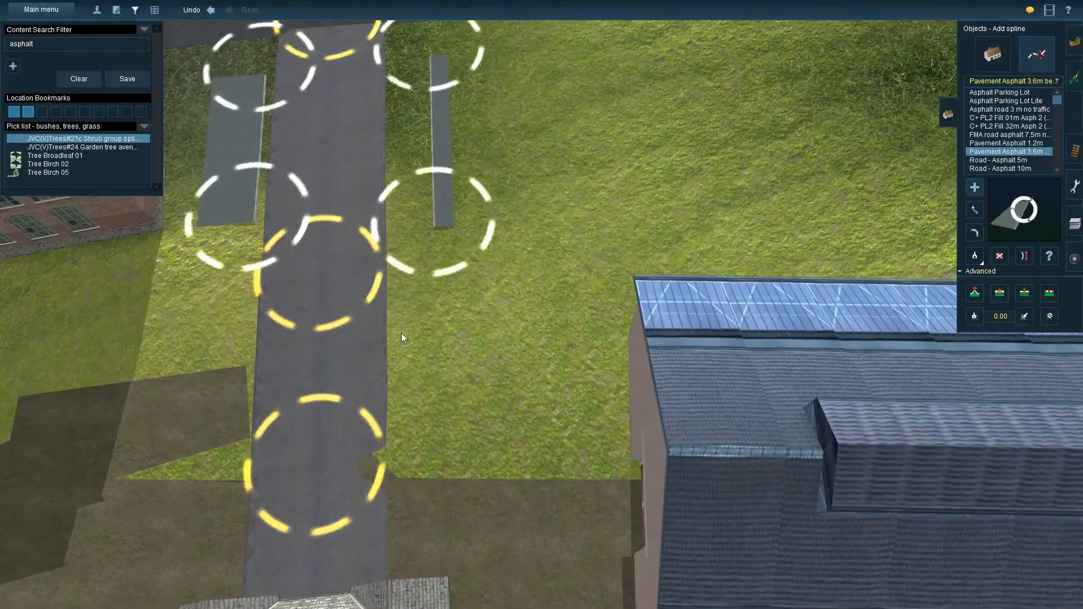
{"action": "key", "text": "Down"}
{"action": "right_click", "coordinate": [432, 333]}
{"action": "left_click", "coordinate": [994, 136]}
{"action": "left_click", "coordinate": [994, 124]}
{"action": "left_click", "coordinate": [994, 109]}
{"action": "left_click", "coordinate": [994, 101]}
{"action": "left_click_drag", "start_coordinate": [704, 135], "coordinate": [192, 277]}
{"action": "key", "text": "ctrl+z"}
{"action": "key", "text": "Up"}
{"action": "left_click_drag", "start_coordinate": [626, 254], "coordinate": [135, 323]}
{"action": "key", "text": "ctrl+z"}
- Lay an Asphalt Parking Lot Lite spline across the ground around the station building and reposition its end
{"action": "left_click", "coordinate": [1005, 101]}
{"action": "mouse_move", "coordinate": [689, 155]}
{"action": "left_mouse_down"}
{"action": "mouse_move", "coordinate": [624, 261]}
{"action": "mouse_move", "coordinate": [273, 382]}
{"action": "mouse_move", "coordinate": [99, 398]}
{"action": "left_mouse_up"}
{"action": "left_click", "coordinate": [974, 293]}
{"action": "left_click", "coordinate": [626, 254]}
{"action": "scroll", "coordinate": [655, 358], "scroll_direction": "down", "scroll_amount": 3}
{"action": "key", "text": "Up"}
{"action": "key", "text": "m"}
{"action": "left_click_drag", "start_coordinate": [649, 179], "coordinate": [708, 386]}
{"action": "key", "text": "Down"}
{"action": "key", "text": "Left"}
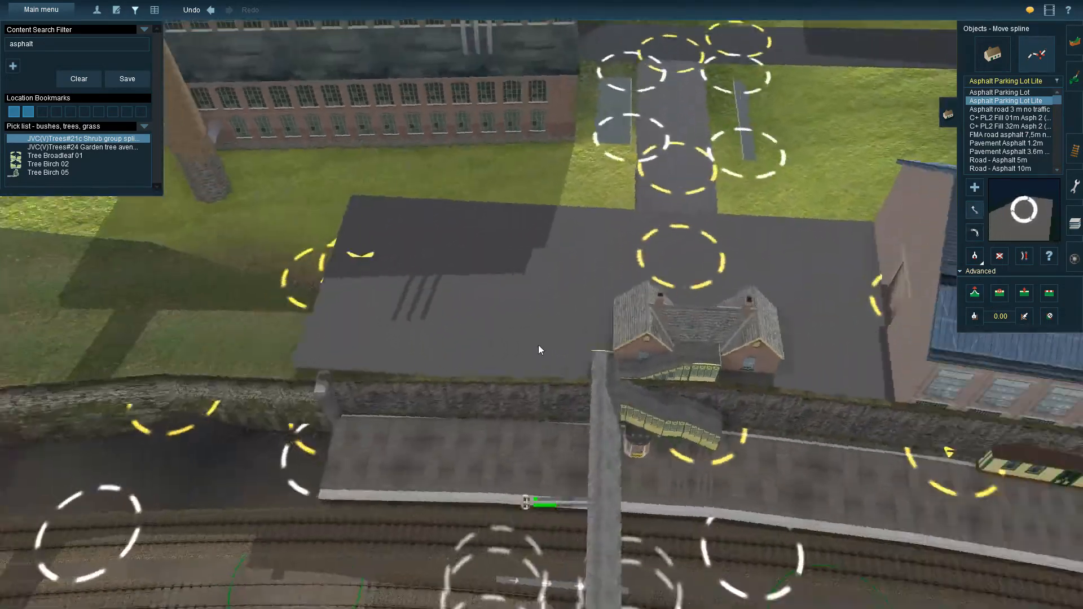
- Adjust the height of the parking lot surface where the side road reaches the station building
{"action": "key", "text": "h"}
{"action": "key", "text": "Up"}
{"action": "left_click", "coordinate": [1024, 293]}
{"action": "key", "text": "Up"}
{"action": "key", "text": "h"}
{"action": "left_click_drag", "start_coordinate": [644, 206], "coordinate": [630, 228]}
{"action": "key", "text": "Down"}
{"action": "key", "text": "Left"}
{"action": "right_click", "coordinate": [595, 228]}
{"action": "key", "text": "Right"}
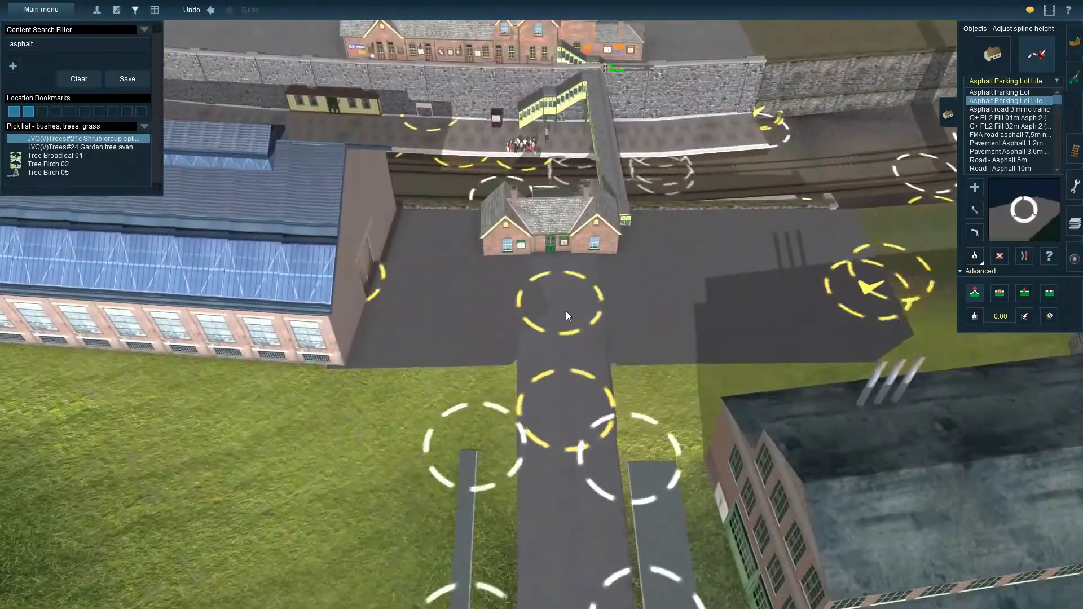
- Adjust the side road's end height at the parking lot and insert further spline points along the road
{"action": "left_click_drag", "start_coordinate": [566, 310], "coordinate": [540, 323]}
{"action": "key", "text": "Up"}
{"action": "key", "text": "Left"}
{"action": "key", "text": "m"}
{"action": "key", "text": "d"}
{"action": "left_click", "coordinate": [543, 337]}
{"action": "left_click", "coordinate": [543, 336]}
{"action": "key", "text": "Left"}
{"action": "key", "text": "ctrl+z"}
{"action": "key", "text": "m"}
{"action": "key", "text": "Right"}
{"action": "key", "text": "Down"}
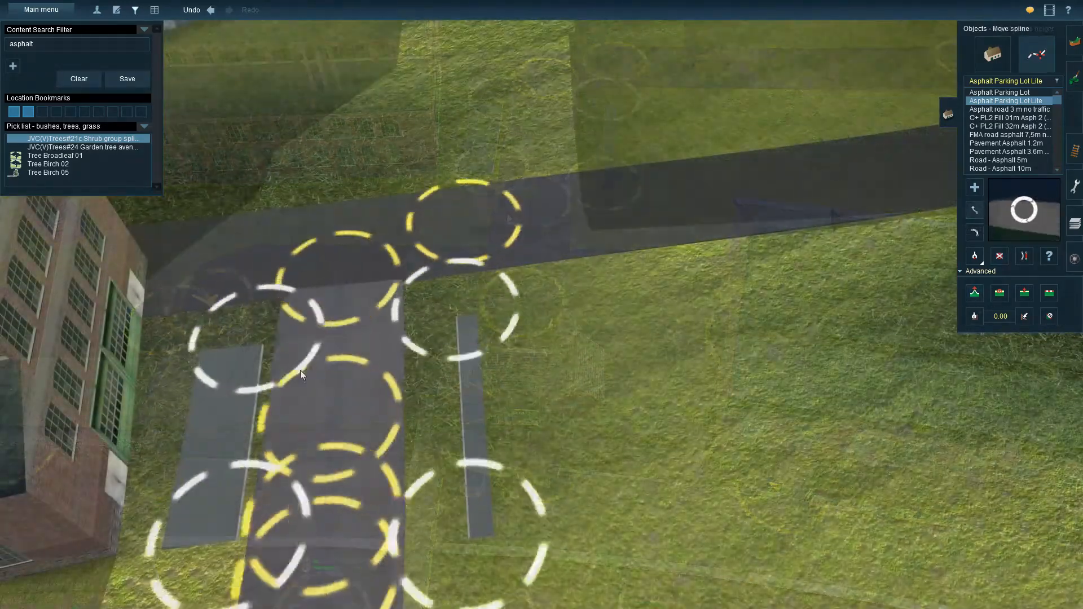
- Move both ends of the Pavement Asphalt 3.6m piece to the far verge of the main road opposite the junction
{"action": "left_click_drag", "start_coordinate": [302, 375], "coordinate": [641, 137]}
{"action": "left_click_drag", "start_coordinate": [221, 523], "coordinate": [219, 199]}
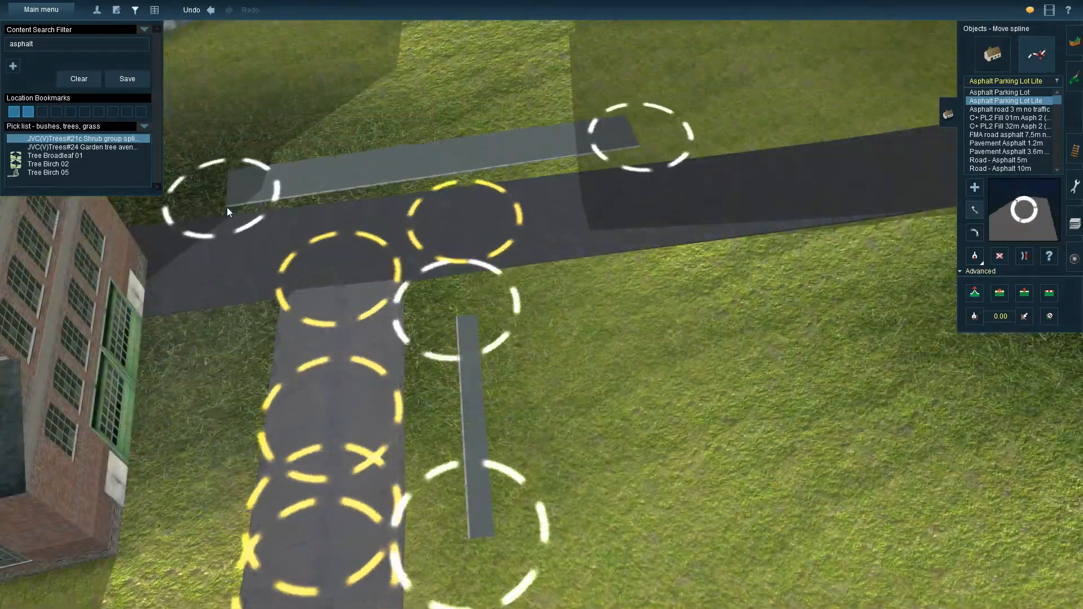
{"action": "left_click_drag", "start_coordinate": [641, 136], "coordinate": [622, 164]}
{"action": "left_click_drag", "start_coordinate": [457, 311], "coordinate": [425, 344]}
- Move both ends of the Pavement Asphalt 1.2m spline from beside the side road to the front of the station building
{"action": "key", "text": "Right"}
{"action": "left_click_drag", "start_coordinate": [567, 364], "coordinate": [529, 302]}
{"action": "left_click", "coordinate": [975, 293]}
{"action": "left_click_drag", "start_coordinate": [717, 531], "coordinate": [722, 511]}
{"action": "left_click", "coordinate": [975, 210]}
{"action": "key", "text": "Up"}
{"action": "left_click_drag", "start_coordinate": [529, 299], "coordinate": [551, 90]}
{"action": "left_click_drag", "start_coordinate": [668, 528], "coordinate": [446, 134]}
{"action": "right_click", "coordinate": [452, 127]}
- Adjust the heights of both ends of the pavement along the station building's front
{"action": "left_click", "coordinate": [974, 293]}
{"action": "left_click_drag", "start_coordinate": [623, 291], "coordinate": [624, 321]}
{"action": "key", "text": "Down"}
{"action": "key", "text": "Up"}
{"action": "left_click_drag", "start_coordinate": [468, 322], "coordinate": [465, 344]}
{"action": "right_click", "coordinate": [466, 346]}
{"action": "key", "text": "Down"}
{"action": "right_click", "coordinate": [555, 307]}
{"action": "key", "text": "Up"}
- Reposition the front pavement's ends to line up with the station building's corners
{"action": "key", "text": "m"}
{"action": "left_click_drag", "start_coordinate": [652, 232], "coordinate": [690, 227]}
{"action": "left_click_drag", "start_coordinate": [514, 278], "coordinate": [492, 257]}
{"action": "key", "text": "Down"}
{"action": "right_click", "coordinate": [685, 206]}
{"action": "key", "text": "Right"}
{"action": "right_click", "coordinate": [448, 344]}
{"action": "key", "text": "Up"}
- Lay a short Pavement Asphalt 1.2m section at the edge of the parking lot and adjust its end heights
{"action": "left_click", "coordinate": [1006, 143]}
{"action": "left_click", "coordinate": [974, 187]}
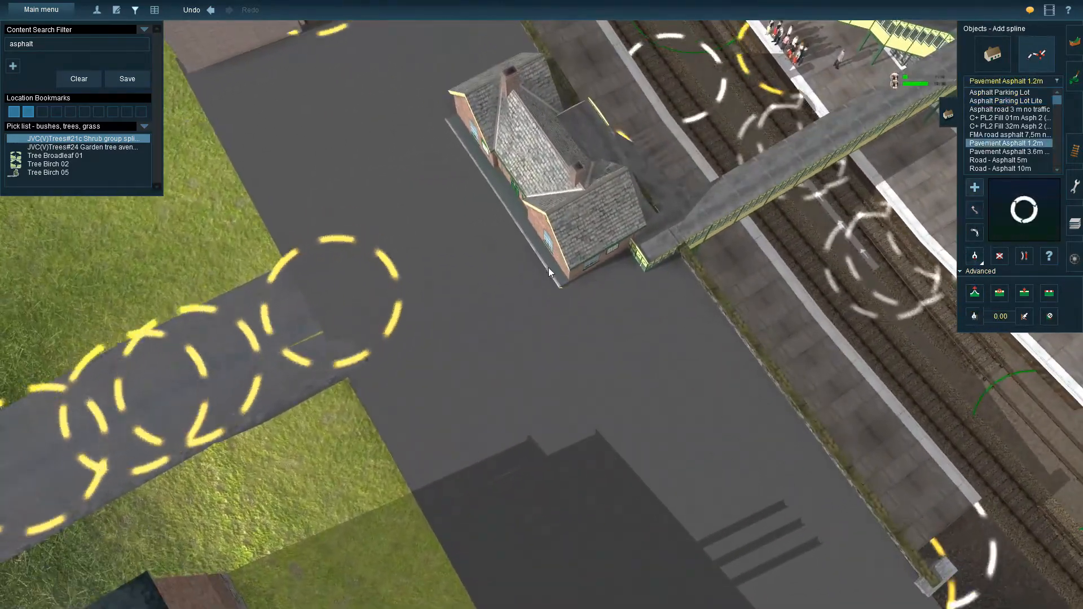
{"action": "left_click", "coordinate": [455, 419]}
{"action": "left_click", "coordinate": [342, 475]}
{"action": "left_click", "coordinate": [974, 293]}
{"action": "left_click", "coordinate": [455, 419]}
{"action": "left_click", "coordinate": [342, 475]}
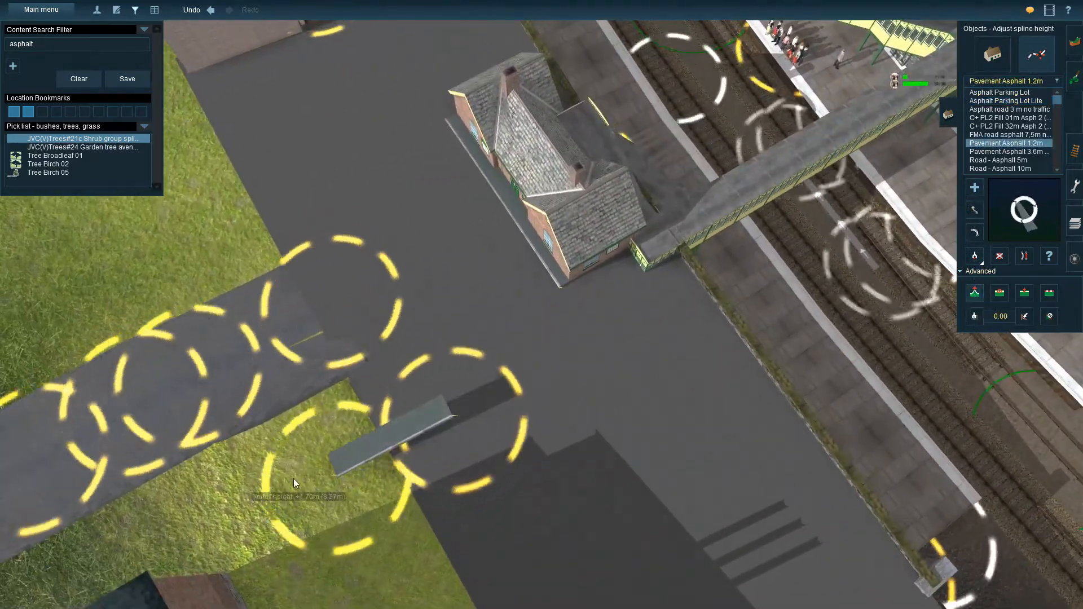
- Move the new pavement section against the station building's end wall on the footbridge side
{"action": "key", "text": "m"}
{"action": "left_click_drag", "start_coordinate": [452, 415], "coordinate": [687, 241]}
{"action": "left_click_drag", "start_coordinate": [388, 484], "coordinate": [559, 324]}
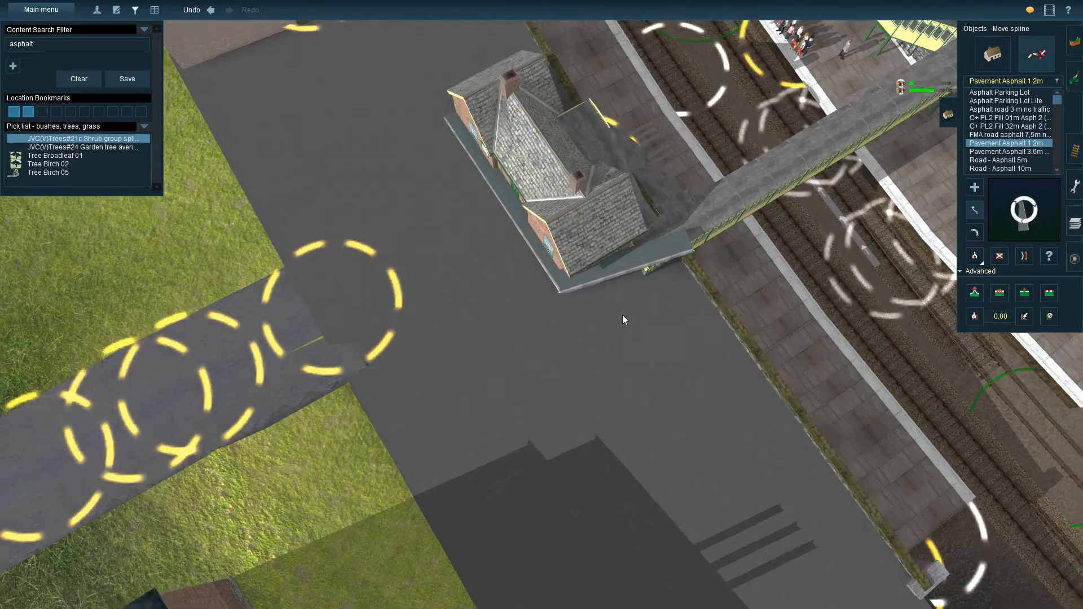
{"action": "key", "text": "Left"}
{"action": "key", "text": "Up"}
{"action": "left_click_drag", "start_coordinate": [689, 335], "coordinate": [629, 311]}
{"action": "left_click_drag", "start_coordinate": [560, 317], "coordinate": [553, 324]}
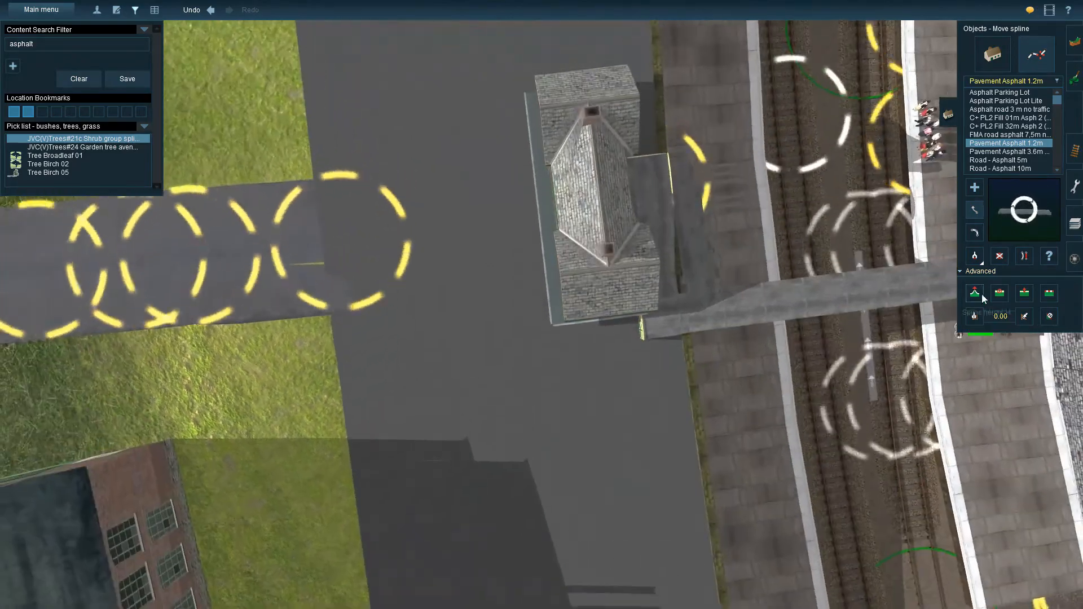
- Adjust the heights of the pavement ends along the footbridge-side wall of the station building
{"action": "left_click", "coordinate": [982, 296]}
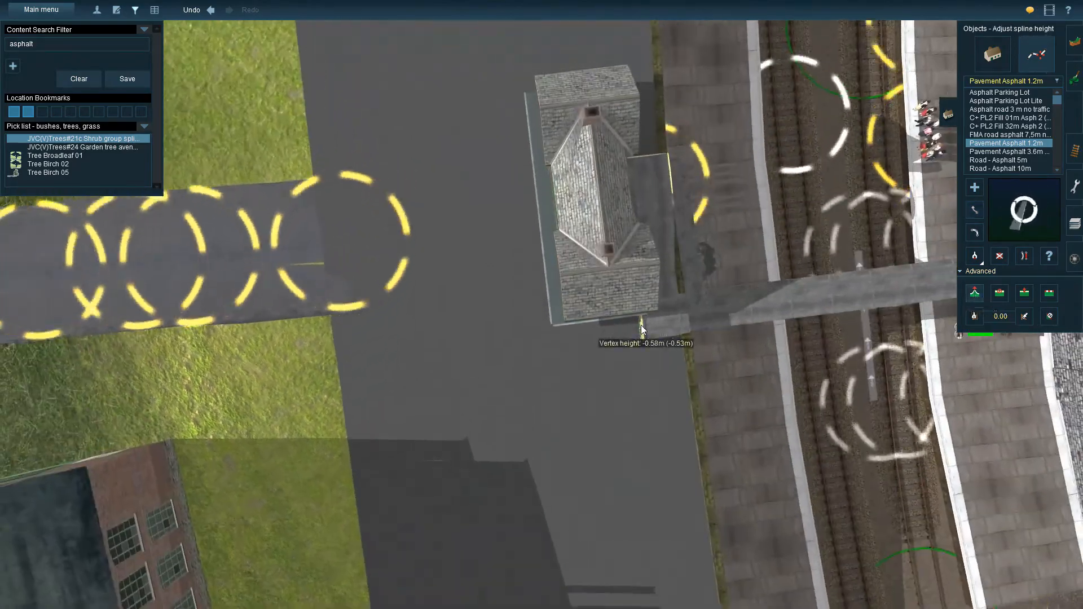
{"action": "key", "text": "Down"}
{"action": "left_click", "coordinate": [551, 296]}
{"action": "key", "text": "Right"}
{"action": "key", "text": "Down"}
{"action": "key", "text": "Left"}
{"action": "key", "text": "Up"}
{"action": "scroll", "coordinate": [492, 350], "scroll_direction": "up", "scroll_amount": 3}
{"action": "key", "text": "Left"}
{"action": "key", "text": "Up"}
{"action": "key", "text": "Up"}
{"action": "left_click_drag", "start_coordinate": [554, 389], "coordinate": [553, 387]}
{"action": "key", "text": "Down"}
{"action": "key", "text": "Up"}
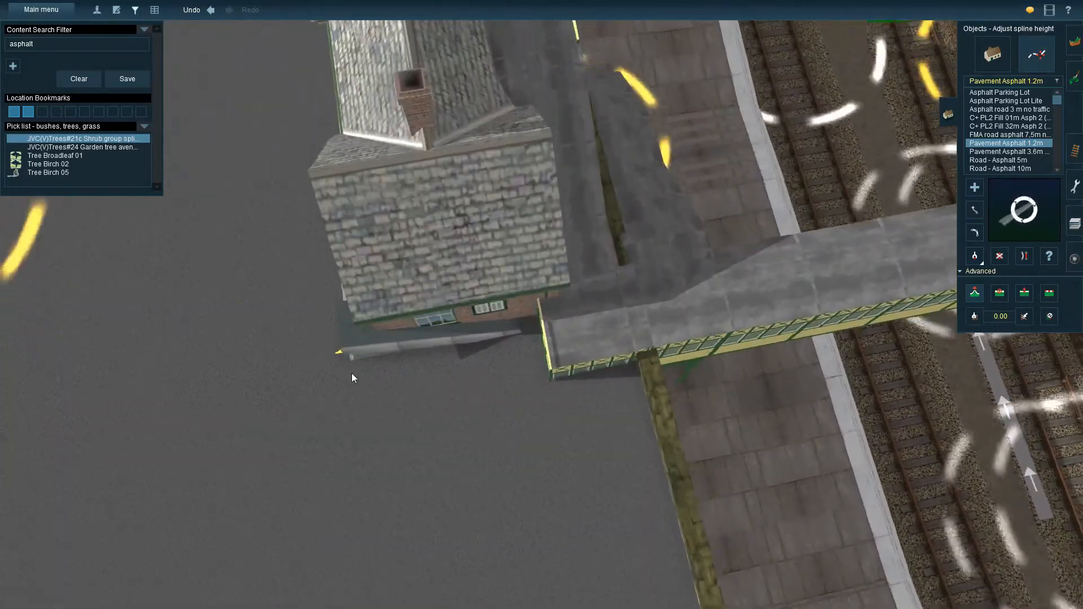
- Fine-tune the height of the corner where the front and footbridge-side pavements meet
{"action": "key", "text": "Down"}
{"action": "key", "text": "Right"}
{"action": "key", "text": "Up"}
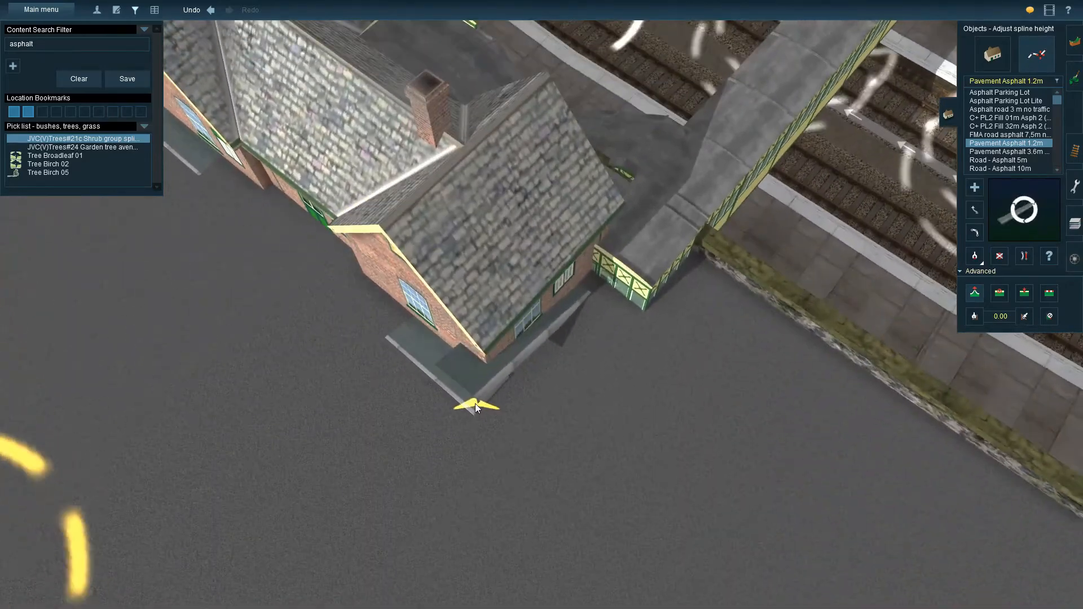
{"action": "mouse_move", "coordinate": [487, 456]}
{"action": "left_mouse_down"}
{"action": "mouse_move", "coordinate": [471, 443]}
{"action": "mouse_move", "coordinate": [472, 456]}
{"action": "left_mouse_up"}
{"action": "key", "text": "Down"}
{"action": "key", "text": "Up"}
{"action": "key", "text": "Right"}
{"action": "key", "text": "Right"}
{"action": "key", "text": "Down"}
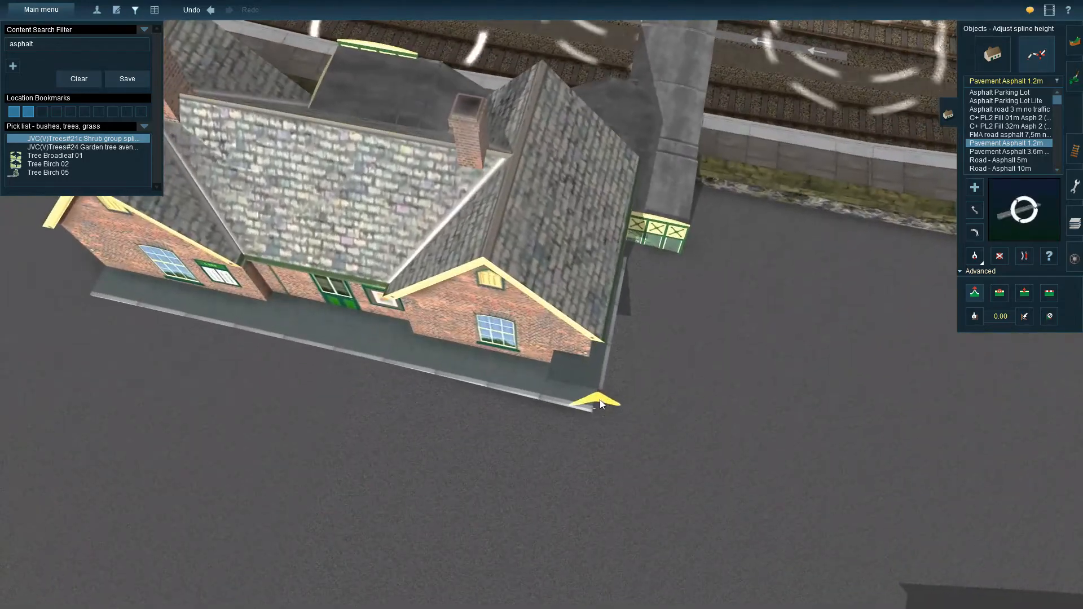
- Reposition the front pavement's end against the station building's corner on the footbridge side
{"action": "left_click", "coordinate": [974, 216]}
{"action": "key", "text": "Left"}
{"action": "key", "text": "Up"}
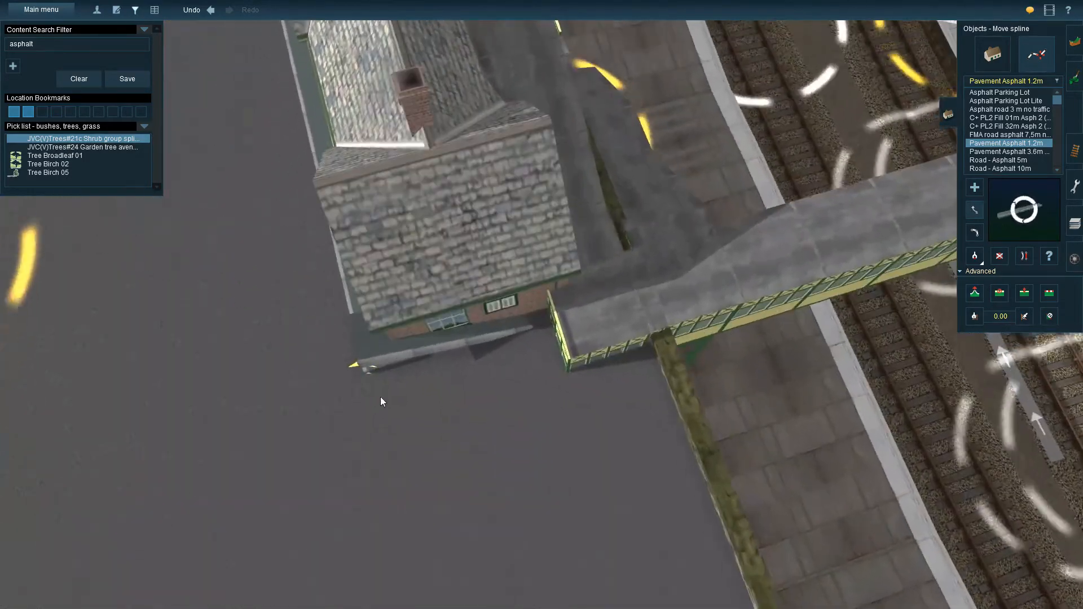
{"action": "key", "text": "Right"}
{"action": "key", "text": "Down"}
{"action": "left_click_drag", "start_coordinate": [526, 524], "coordinate": [615, 418]}
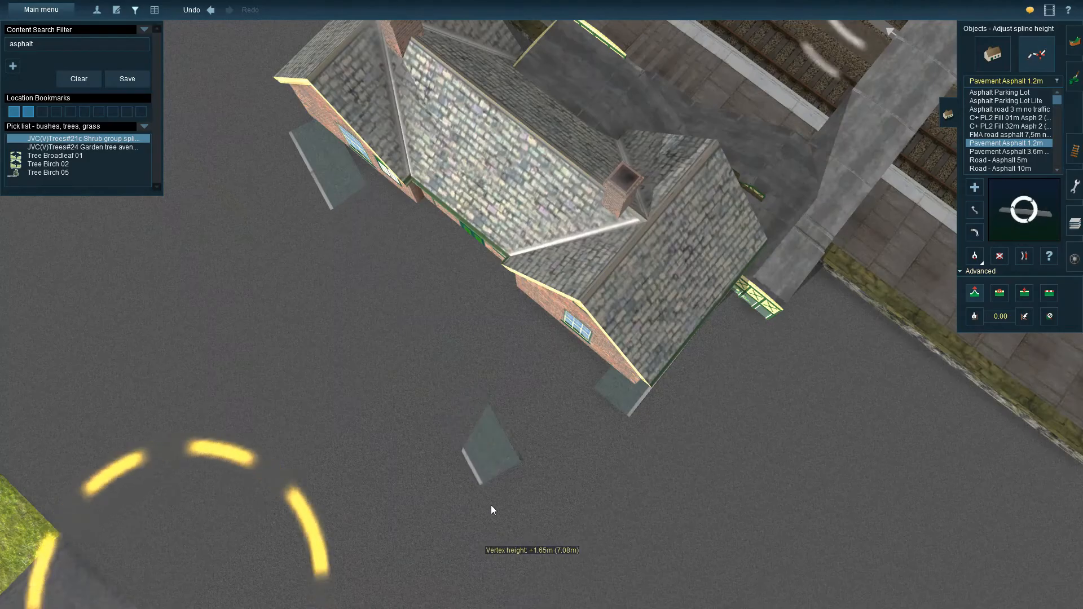
{"action": "key", "text": "m"}
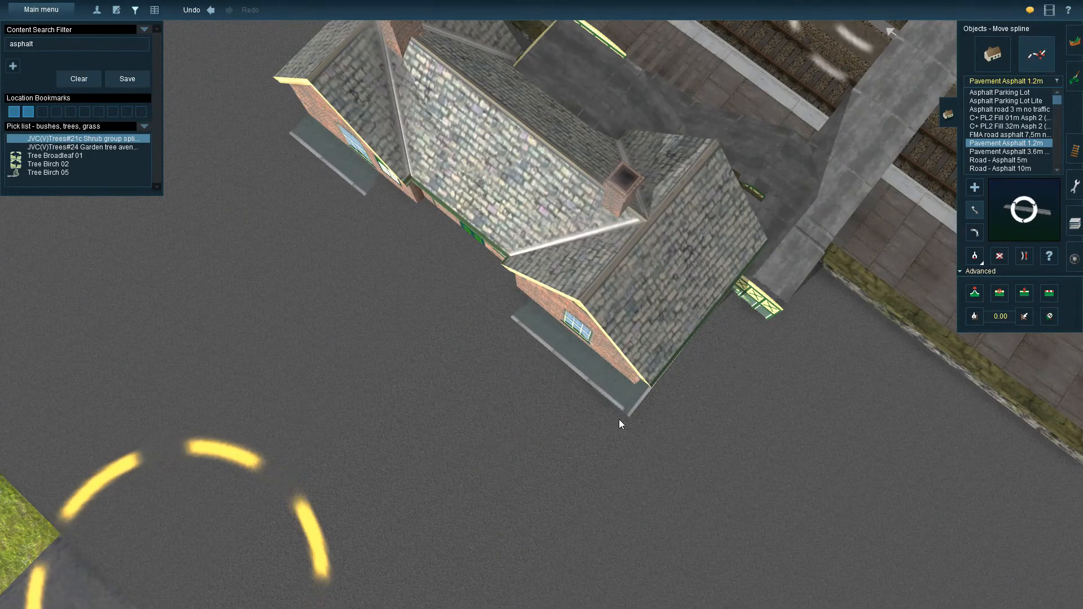
- Correct the front pavement's height so its middle section sits above the parking lot beside the station entrance
{"action": "key", "text": "Down"}
{"action": "key", "text": "Left"}
{"action": "key", "text": "Up"}
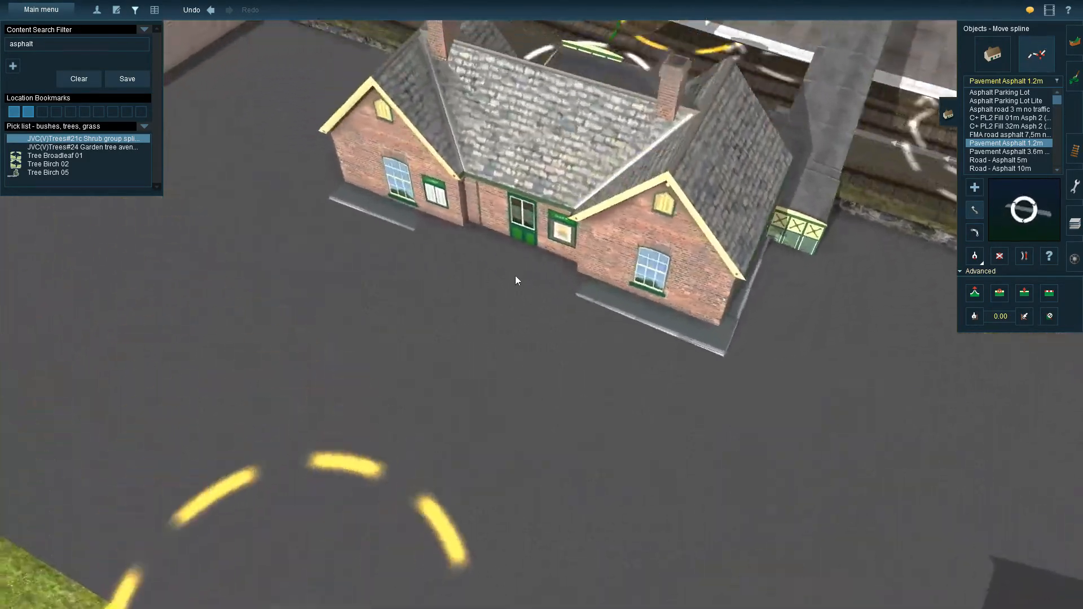
{"action": "left_click", "coordinate": [1023, 295]}
{"action": "left_click", "coordinate": [975, 293]}
{"action": "key", "text": "Up"}
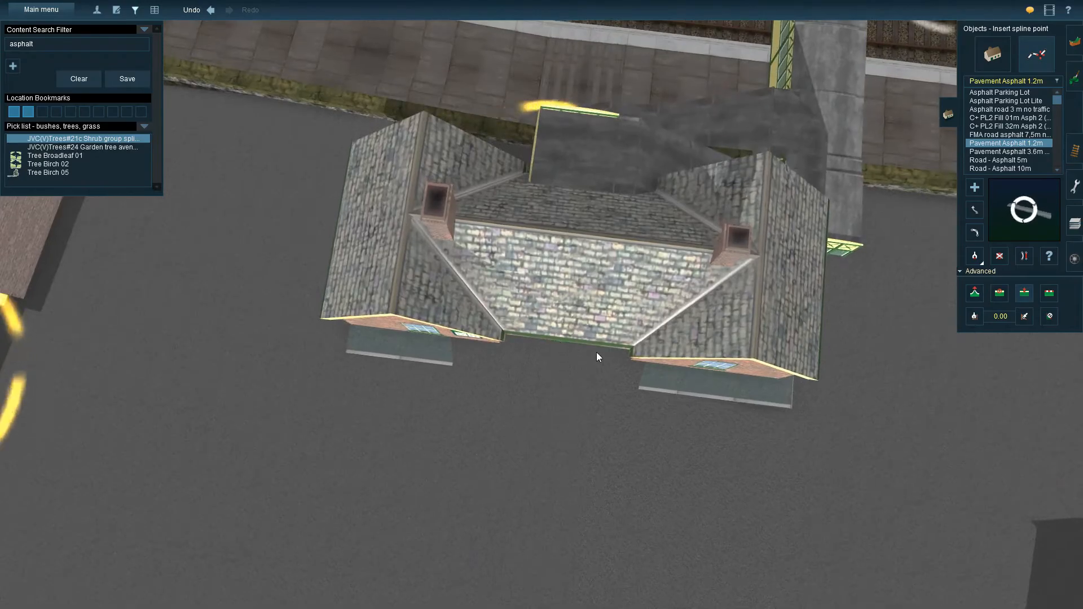
{"action": "key", "text": "Down"}
{"action": "key", "text": "Left"}
{"action": "key", "text": "Right"}
{"action": "right_click", "coordinate": [429, 219]}
{"action": "key", "text": "Up"}
{"action": "key", "text": "Left"}
{"action": "key", "text": "Right"}
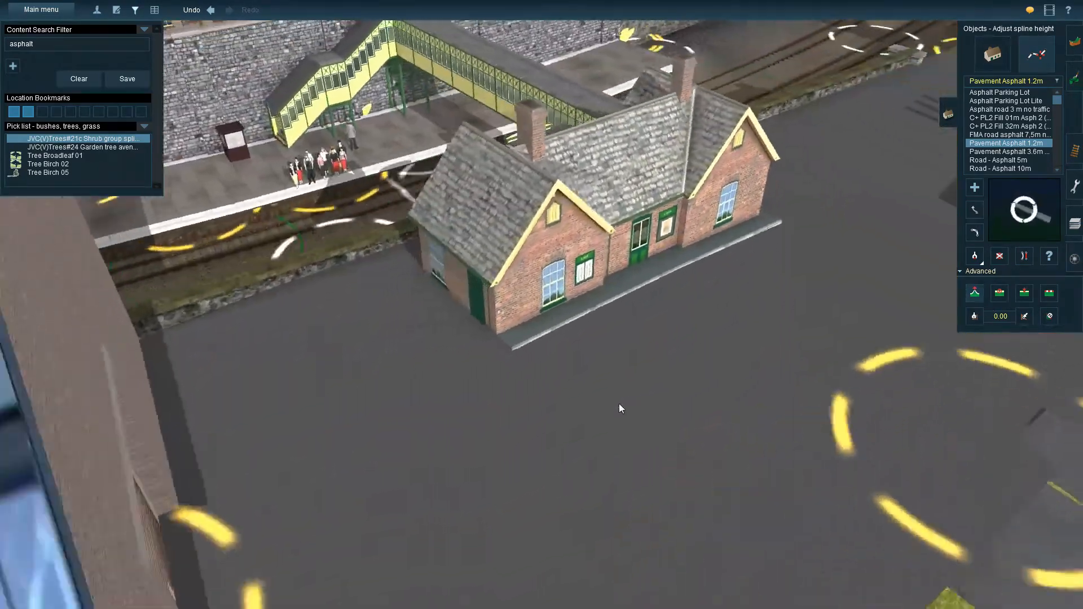
- Lay another Pavement Asphalt 1.2m section, adjust its heights and move one end to the station's end wall opposite the footbridge
{"action": "key", "text": "Up"}
{"action": "left_click", "coordinate": [976, 187]}
{"action": "left_click", "coordinate": [671, 382]}
{"action": "key", "text": "Escape"}
{"action": "left_click", "coordinate": [916, 389]}
{"action": "left_click", "coordinate": [789, 371]}
{"action": "key", "text": "h"}
{"action": "left_click_drag", "start_coordinate": [794, 385], "coordinate": [782, 370]}
{"action": "left_click_drag", "start_coordinate": [913, 402], "coordinate": [912, 393]}
{"action": "left_click", "coordinate": [975, 210]}
{"action": "left_click_drag", "start_coordinate": [790, 371], "coordinate": [367, 329]}
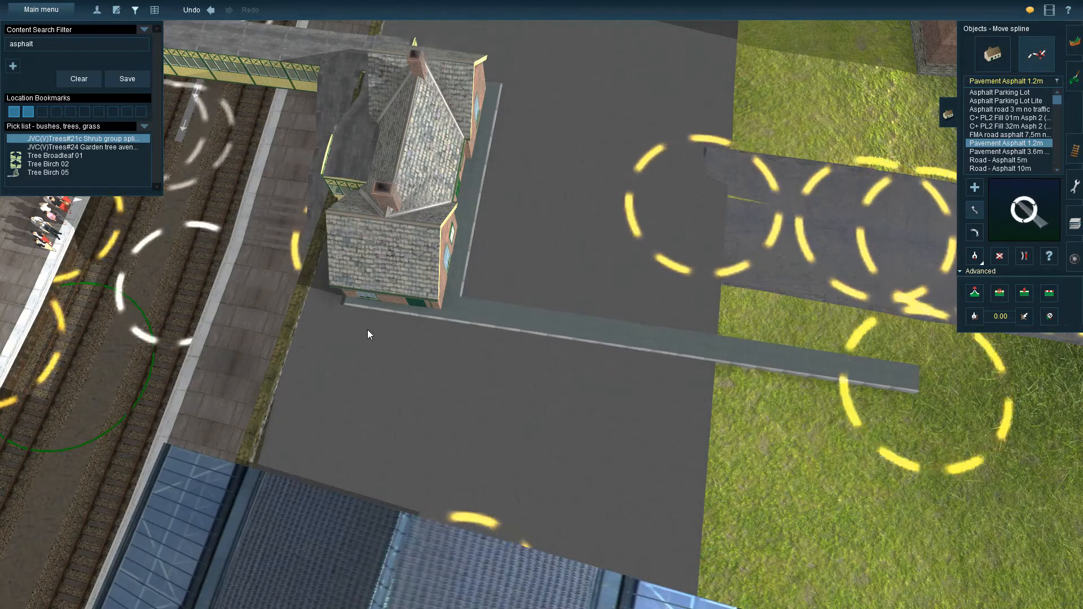
- Bring the new pavement's other end to the station building's front corner and match its height to the front pavement
{"action": "key", "text": "Down"}
{"action": "key", "text": "Left"}
{"action": "key", "text": "Up"}
{"action": "key", "text": "Right"}
{"action": "key", "text": "h"}
{"action": "left_click_drag", "start_coordinate": [906, 306], "coordinate": [513, 338]}
{"action": "key", "text": "m"}
{"action": "key", "text": "h"}
{"action": "key", "text": "m"}
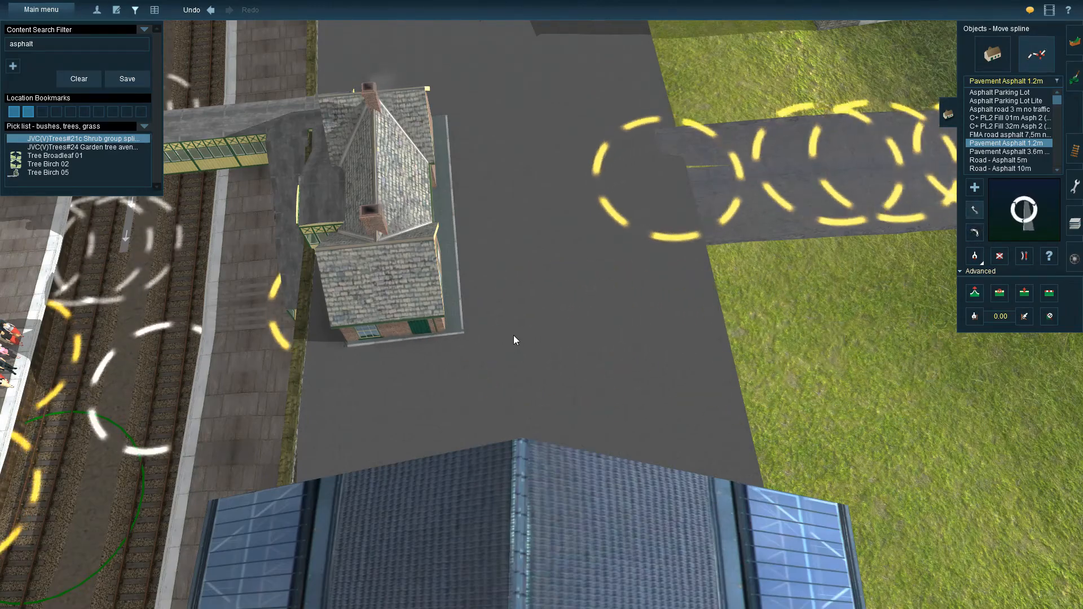
{"action": "left_click", "coordinate": [211, 10]}
{"action": "left_click_drag", "start_coordinate": [848, 394], "coordinate": [512, 337]}
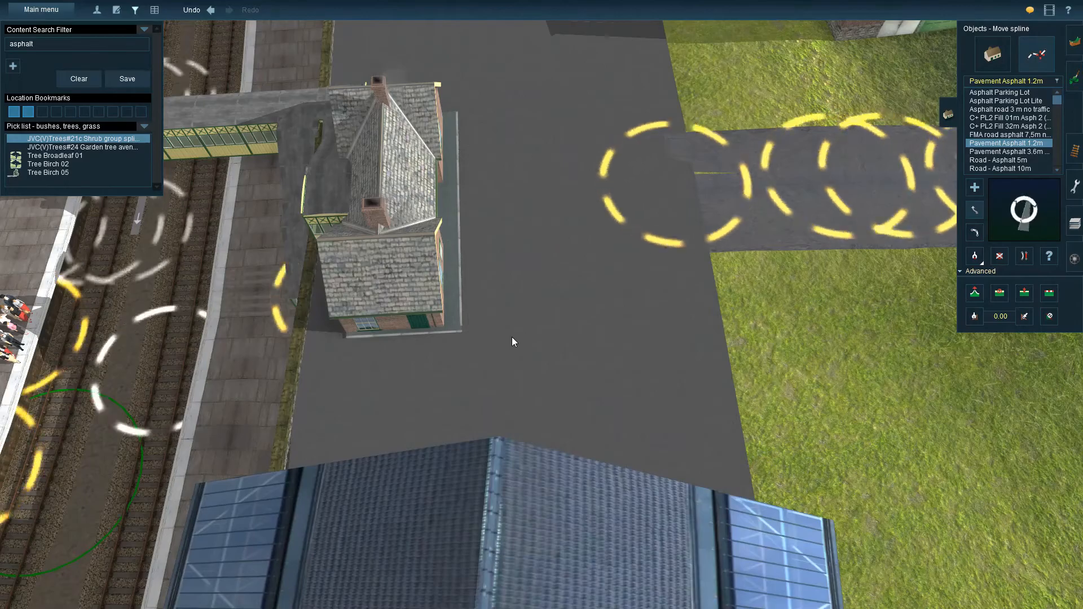
{"action": "key", "text": "Left"}
{"action": "key", "text": "Down"}
{"action": "key", "text": "Right"}
{"action": "key", "text": "Left"}
{"action": "key", "text": "Right"}
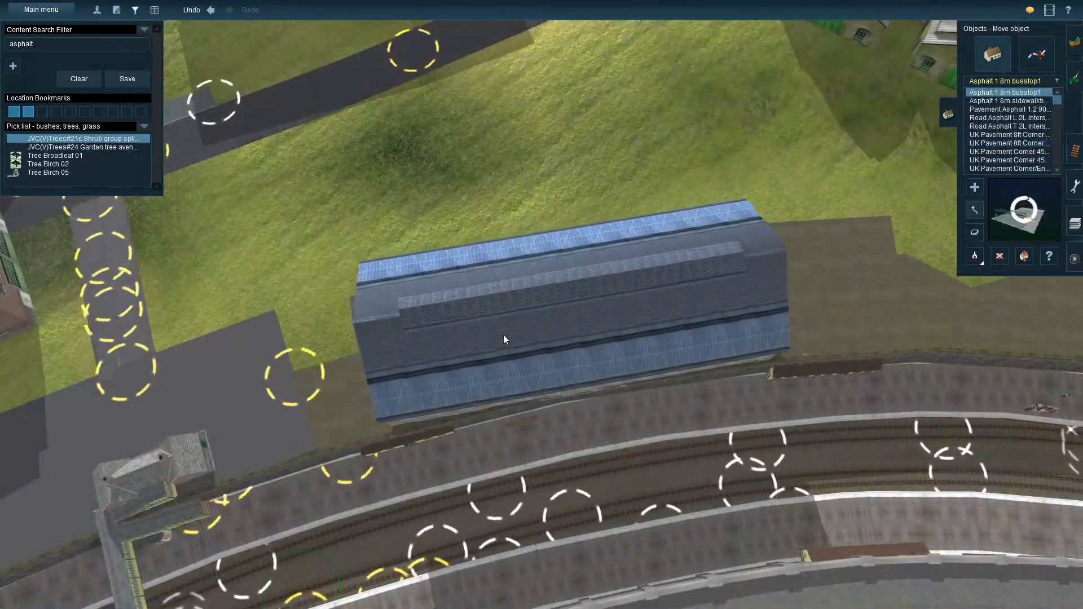
{"action": "key", "text": "Down"}
{"action": "scroll", "coordinate": [526, 340], "scroll_direction": "up", "scroll_amount": 2}
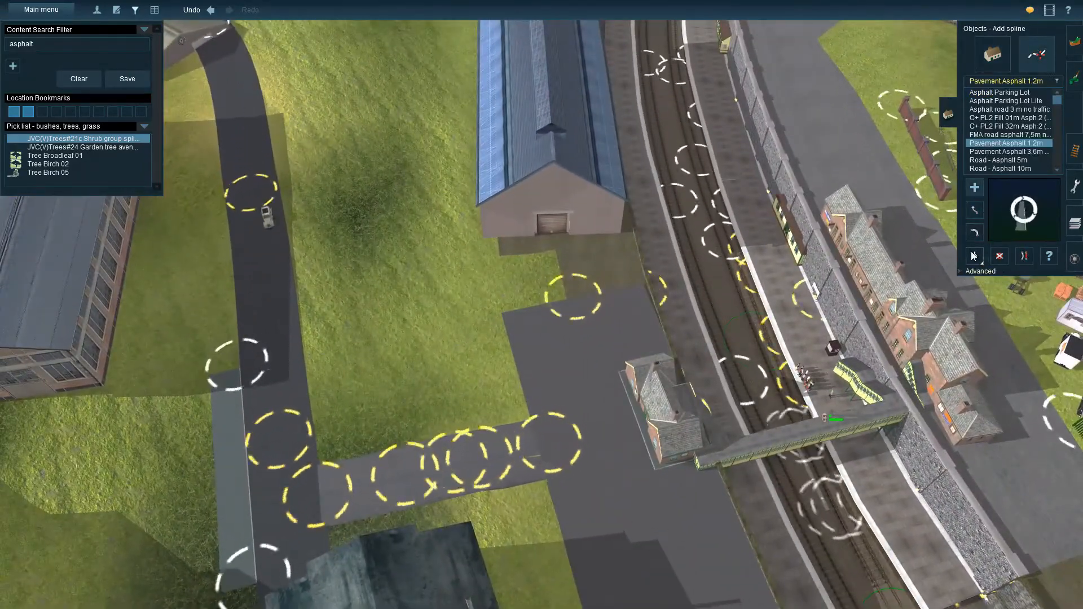
- Try to extend the parking lot with an Asphalt Parking Lot Lite section out onto the grass towards the road
{"action": "left_click", "coordinate": [1005, 101]}
{"action": "left_click_drag", "start_coordinate": [574, 295], "coordinate": [383, 254]}
{"action": "left_click", "coordinate": [976, 271]}
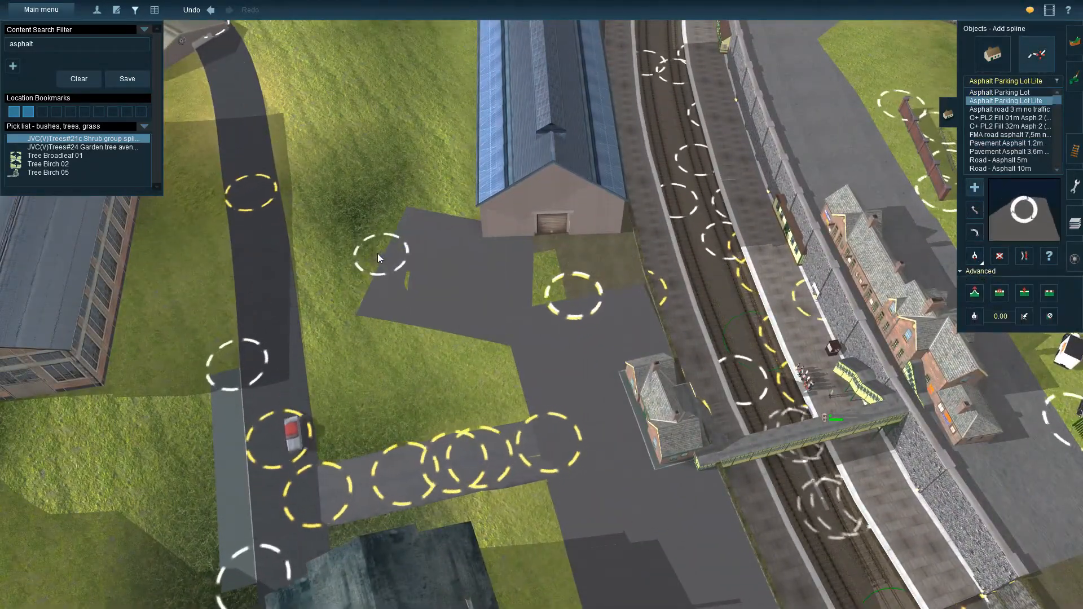
{"action": "left_click", "coordinate": [979, 210]}
{"action": "left_click_drag", "start_coordinate": [382, 254], "coordinate": [347, 296]}
{"action": "left_click", "coordinate": [191, 10]}
{"action": "left_click", "coordinate": [191, 10]}
{"action": "left_click", "coordinate": [192, 10]}
- Extend the parking lot with an Asphalt Parking Lot Lite section up to the front wall of the blue-roofed shed
{"action": "left_click", "coordinate": [975, 188]}
{"action": "left_click_drag", "start_coordinate": [571, 299], "coordinate": [556, 202]}
{"action": "left_click", "coordinate": [974, 293]}
{"action": "left_click", "coordinate": [974, 210]}
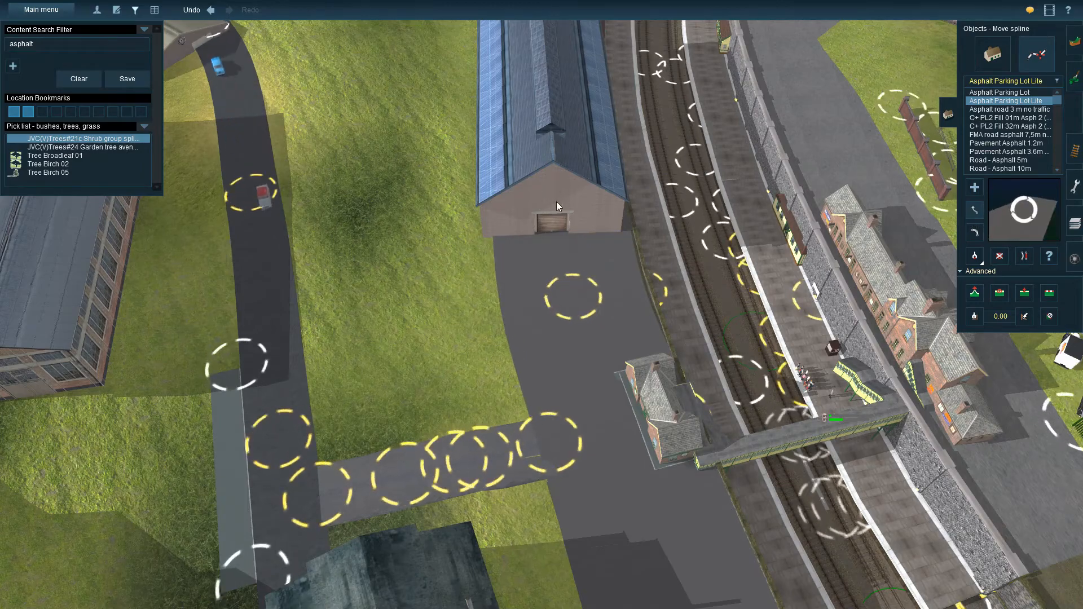
{"action": "right_click", "coordinate": [530, 270]}
{"action": "key", "text": "Right"}
{"action": "key", "text": "Up"}
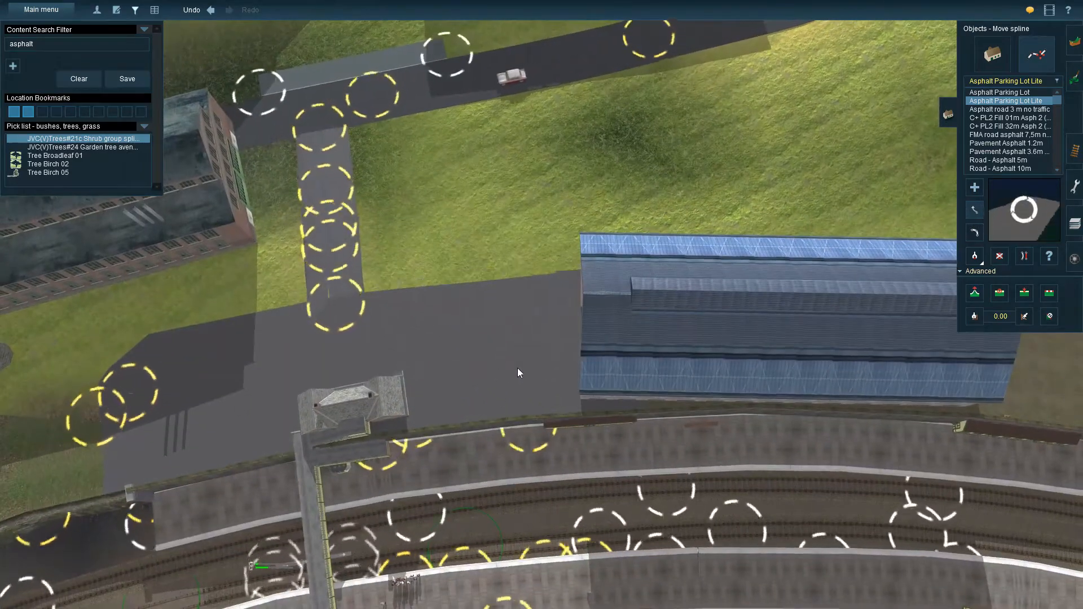
{"action": "key", "text": "Down"}
{"action": "key", "text": "Left"}
{"action": "right_click", "coordinate": [645, 206]}
{"action": "key", "text": "Right"}
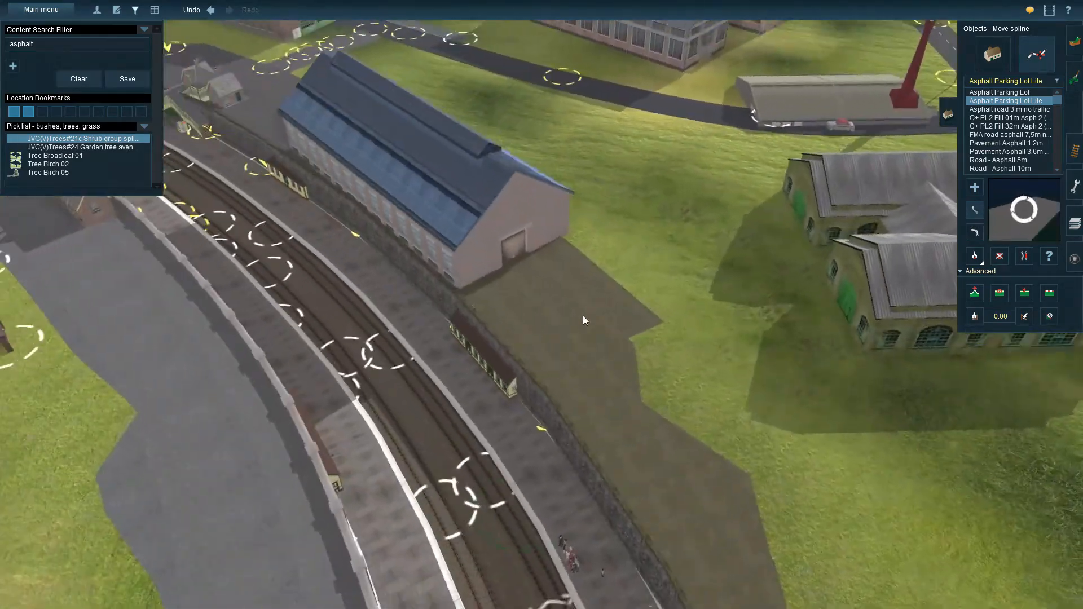
- Lay another parking lot section from the lot's opposite end past the factory chimney and shift its far end towards the stone wall
{"action": "right_click", "coordinate": [421, 169]}
{"action": "key", "text": "Left"}
{"action": "key", "text": "Left"}
{"action": "key", "text": "Up"}
{"action": "left_click", "coordinate": [545, 275]}
{"action": "key", "text": "Escape"}
{"action": "key", "text": "Escape"}
{"action": "key", "text": "ctrl+z"}
{"action": "left_click", "coordinate": [237, 262]}
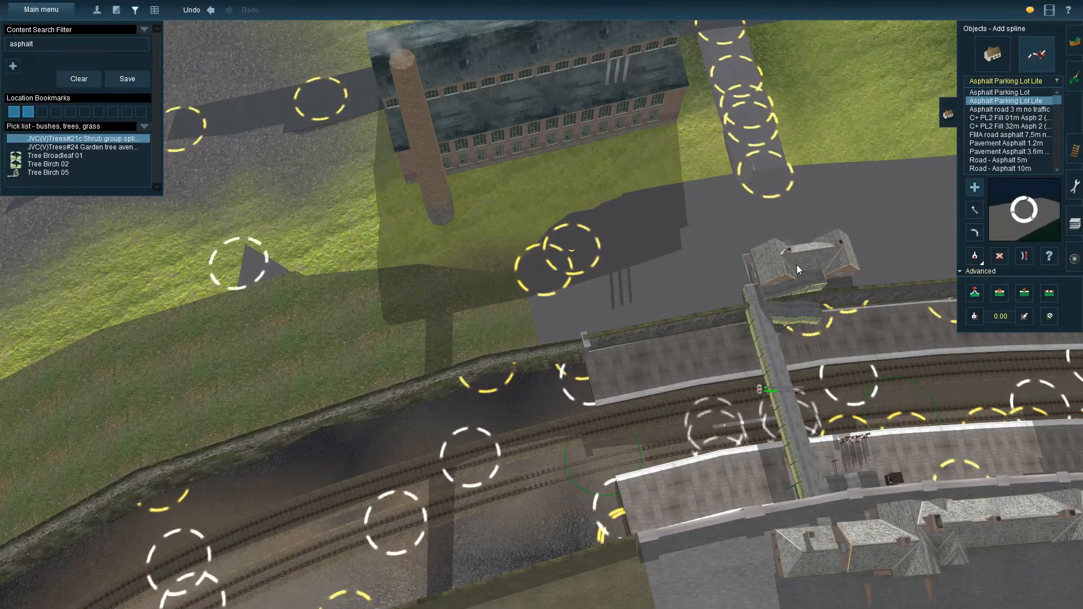
{"action": "left_click_drag", "start_coordinate": [246, 271], "coordinate": [258, 351]}
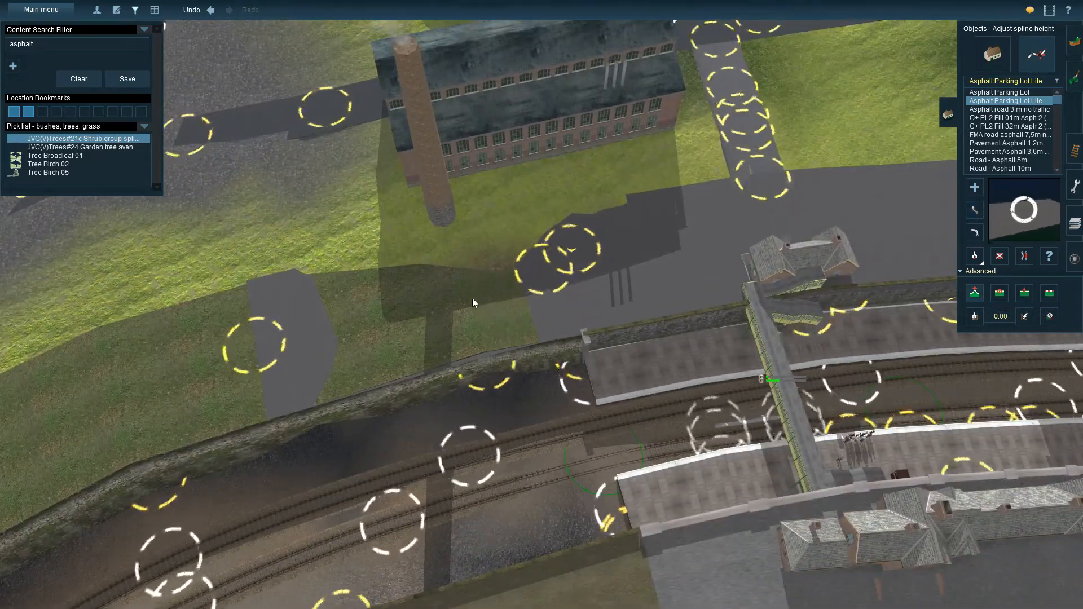
- Adjust the vertex heights of the new parking lot section beyond the chimney so it covers the ground behind the stone wall
{"action": "key", "text": "Left"}
{"action": "key", "text": "Up"}
{"action": "left_click", "coordinate": [371, 324]}
{"action": "left_click", "coordinate": [975, 293]}
{"action": "left_click_drag", "start_coordinate": [379, 327], "coordinate": [373, 324]}
{"action": "key", "text": "Down"}
{"action": "key", "text": "Left"}
{"action": "key", "text": "Down"}
{"action": "key", "text": "Up"}
{"action": "left_click_drag", "start_coordinate": [345, 361], "coordinate": [339, 358]}
{"action": "left_click_drag", "start_coordinate": [141, 416], "coordinate": [140, 425]}
{"action": "left_click_drag", "start_coordinate": [344, 346], "coordinate": [343, 351]}
{"action": "key", "text": "Down"}
{"action": "key", "text": "Up"}
- Move the brick factory with its chimney away from the station access road onto the new asphalt and correct its height
{"action": "right_click", "coordinate": [662, 236]}
{"action": "key", "text": "Right"}
{"action": "left_click", "coordinate": [992, 54]}
{"action": "left_click_drag", "start_coordinate": [615, 192], "coordinate": [437, 222]}
{"action": "key", "text": "Left"}
{"action": "key", "text": "Down"}
{"action": "key", "text": "Right"}
{"action": "key", "text": "Up"}
{"action": "left_click", "coordinate": [1024, 256]}
{"action": "left_click_drag", "start_coordinate": [446, 299], "coordinate": [446, 306]}
{"action": "key", "text": "Right"}
{"action": "key", "text": "Down"}
{"action": "key", "text": "Left"}
- Paint the grass on both sides of the station access road with the plain grey ground texture
{"action": "right_click", "coordinate": [414, 270]}
{"action": "key", "text": "Up"}
{"action": "key", "text": "Right"}
{"action": "key", "text": "Left"}
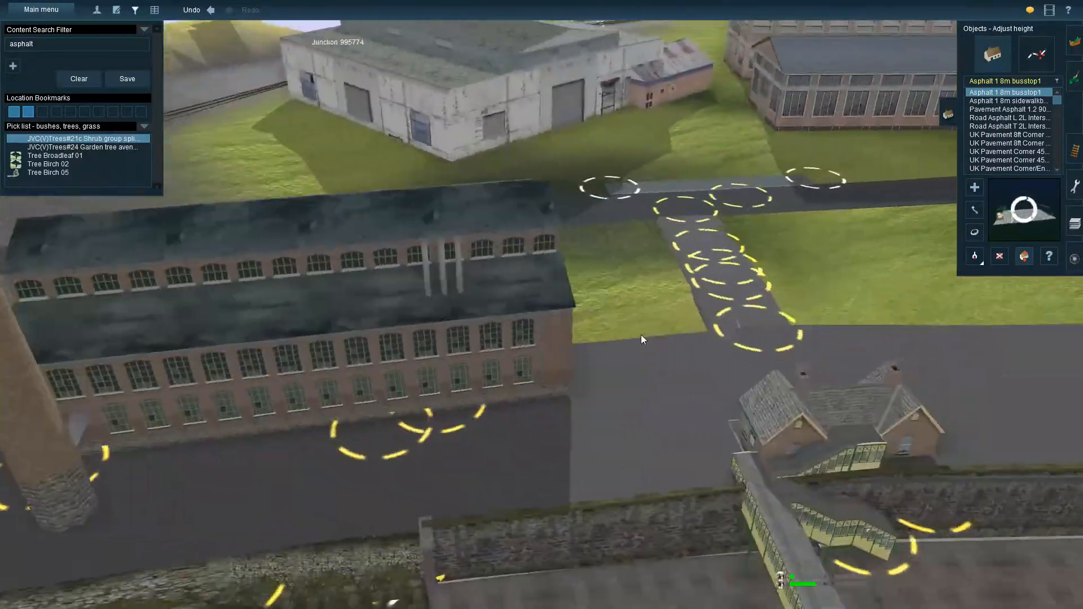
{"action": "right_click", "coordinate": [691, 333]}
{"action": "key", "text": "Up"}
{"action": "left_click", "coordinate": [1071, 55]}
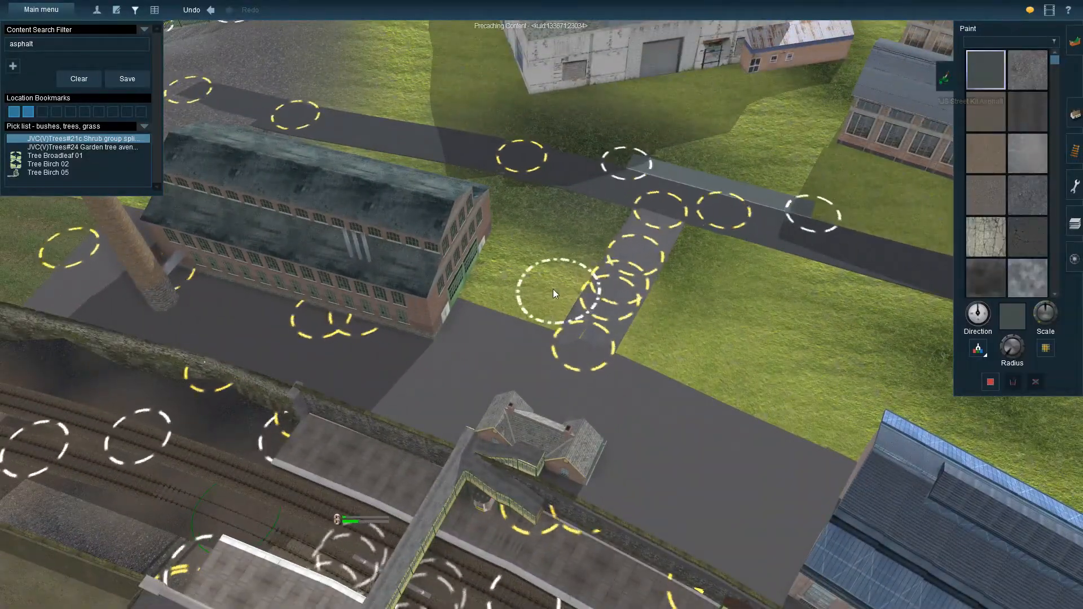
{"action": "scroll", "coordinate": [553, 289], "scroll_direction": "up", "scroll_amount": 3}
{"action": "mouse_move", "coordinate": [533, 289]}
{"action": "left_mouse_down"}
{"action": "mouse_move", "coordinate": [493, 279]}
{"action": "mouse_move", "coordinate": [529, 334]}
{"action": "mouse_move", "coordinate": [513, 300]}
{"action": "mouse_move", "coordinate": [608, 279]}
{"action": "mouse_move", "coordinate": [821, 482]}
{"action": "left_mouse_up"}
{"action": "key", "text": "Down"}
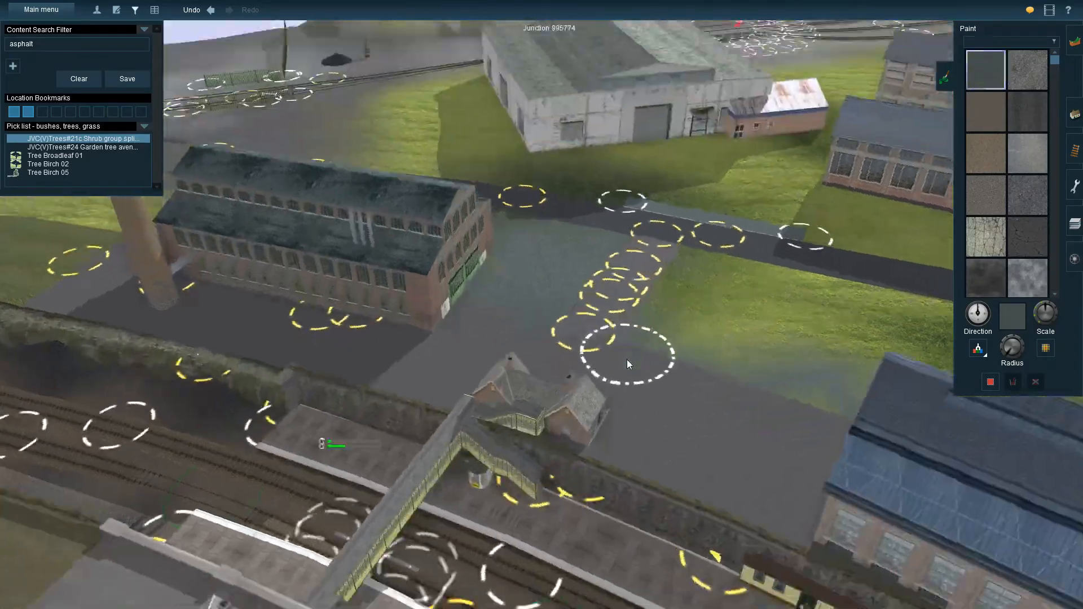
{"action": "key", "text": "Right"}
{"action": "key", "text": "Up"}
- Paint the ground between the road and the parking lot with the grey gravel texture, adjusting the texture scale
{"action": "left_click", "coordinate": [559, 242]}
{"action": "mouse_move", "coordinate": [498, 246]}
{"action": "left_mouse_down"}
{"action": "mouse_move", "coordinate": [673, 406]}
{"action": "mouse_move", "coordinate": [662, 502]}
{"action": "left_mouse_up"}
{"action": "key", "text": "Up"}
{"action": "left_click_drag", "start_coordinate": [1045, 308], "coordinate": [1036, 321]}
{"action": "mouse_move", "coordinate": [612, 212]}
{"action": "left_mouse_down"}
{"action": "mouse_move", "coordinate": [508, 442]}
{"action": "mouse_move", "coordinate": [435, 555]}
{"action": "left_mouse_up"}
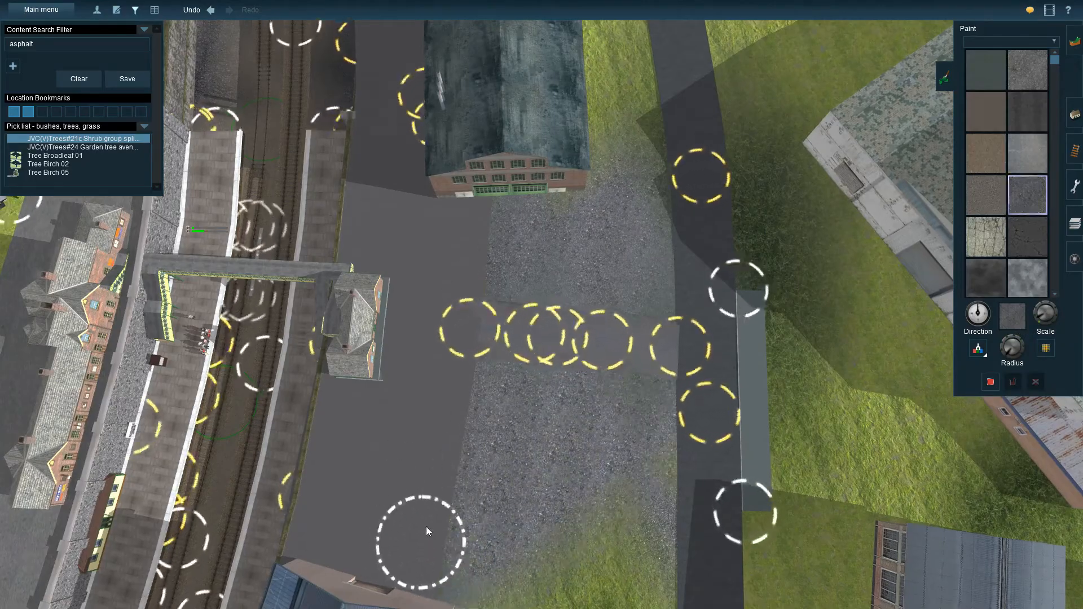
{"action": "key", "text": "Left"}
{"action": "key", "text": "Down"}
{"action": "right_click", "coordinate": [339, 265]}
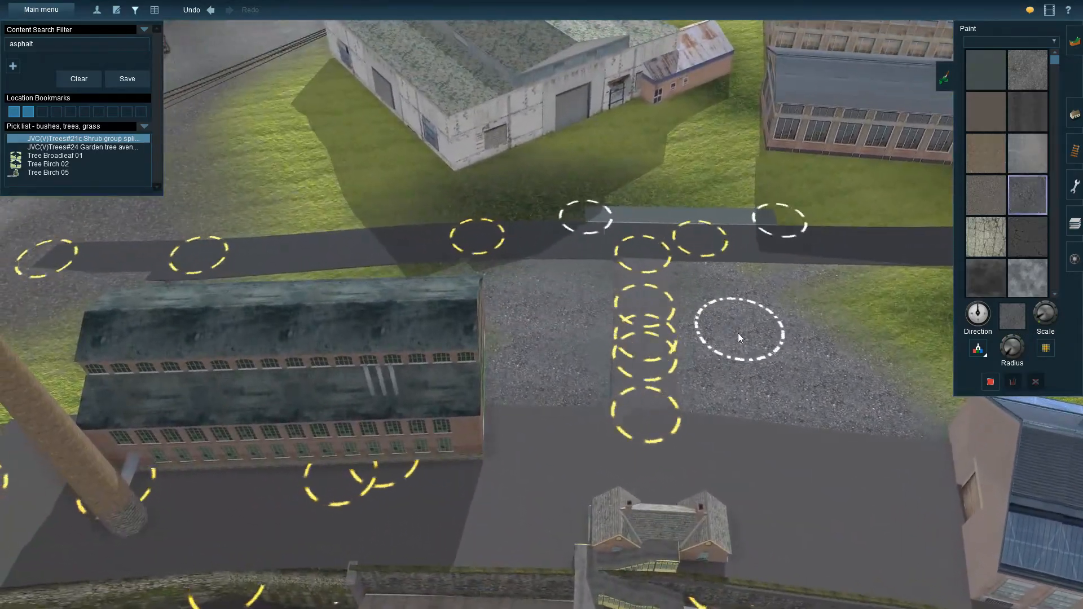
- Lay a DS Old Factory Wall 10ft across the lot between station and shed, moving its ends to the stone wall and beside the station
{"action": "right_click", "coordinate": [739, 333]}
{"action": "key", "text": "Left"}
{"action": "key", "text": "Down"}
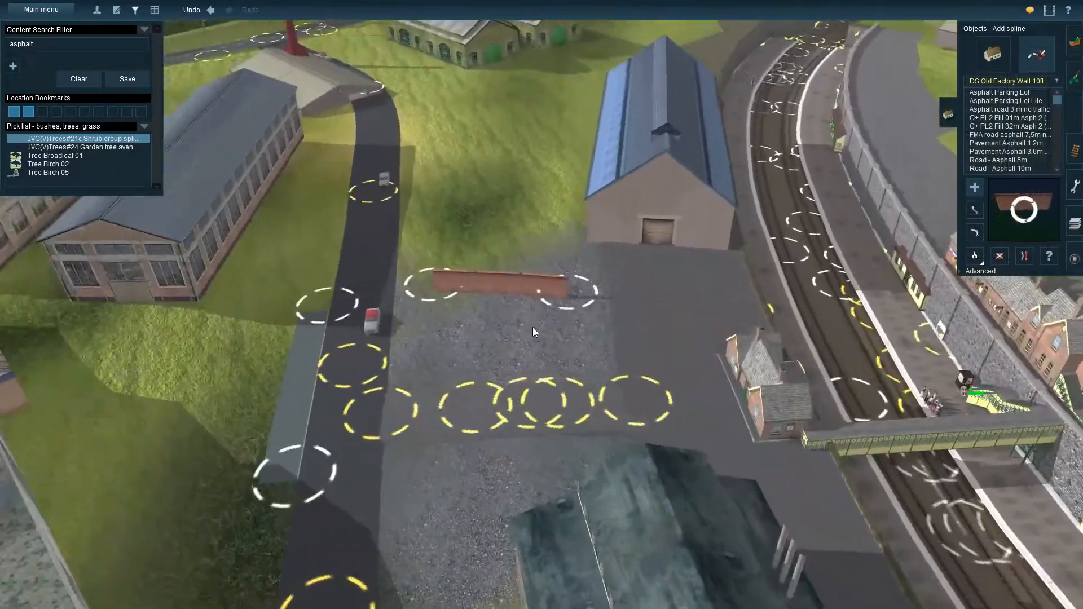
{"action": "scroll", "coordinate": [532, 327], "scroll_direction": "up", "scroll_amount": 3}
{"action": "left_click_drag", "start_coordinate": [617, 297], "coordinate": [797, 334]}
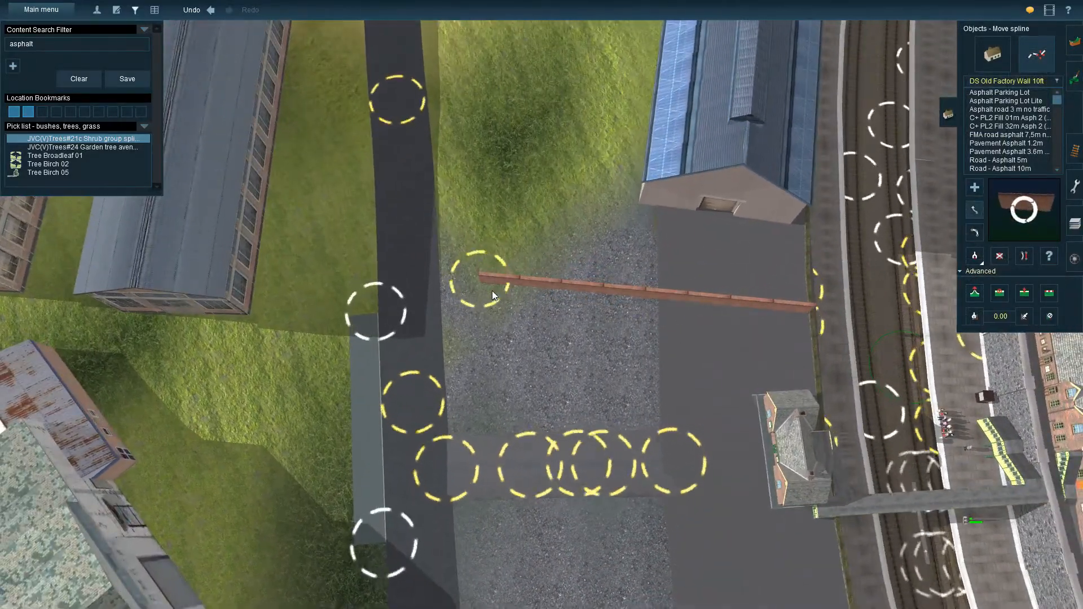
{"action": "left_click_drag", "start_coordinate": [492, 290], "coordinate": [728, 344]}
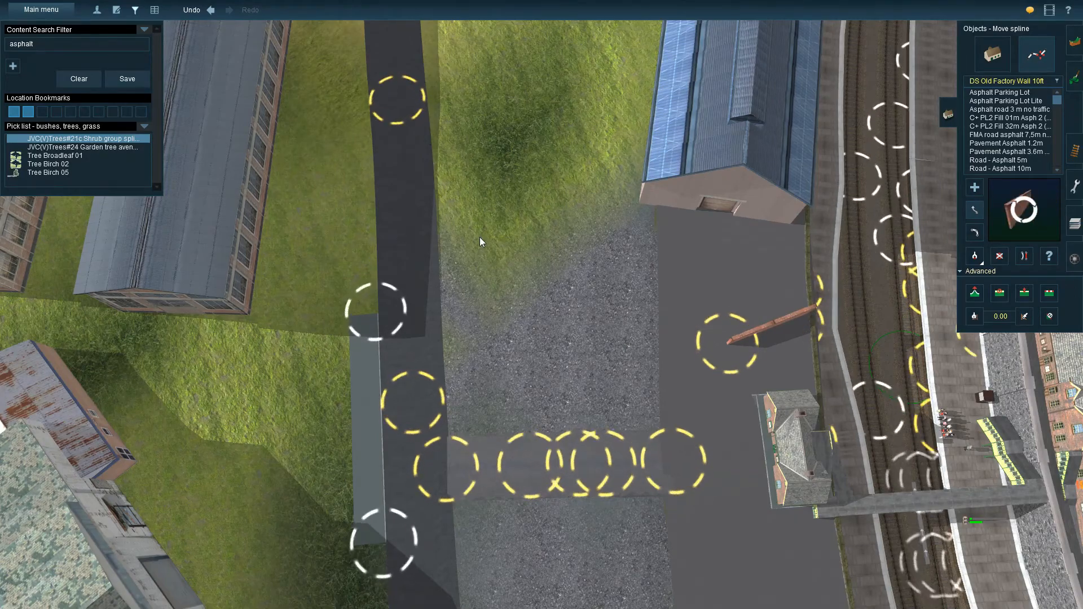
{"action": "key", "text": "ctrl+z"}
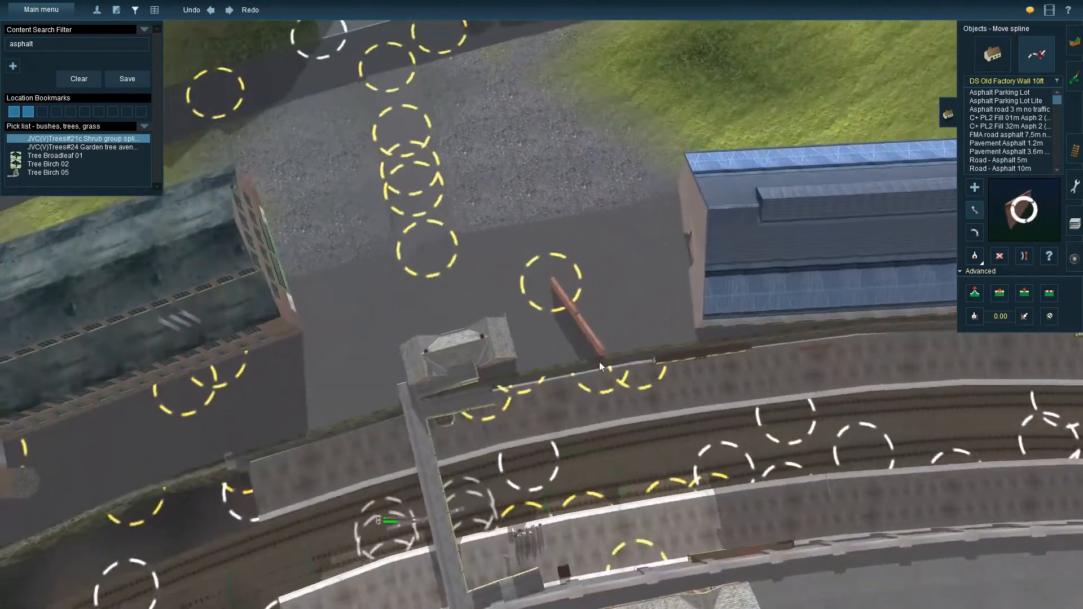
- Adjust the height of the factory wall's platform-side end to match the parking lot surface
{"action": "left_click_drag", "start_coordinate": [600, 361], "coordinate": [581, 432]}
{"action": "key", "text": "Down"}
{"action": "key", "text": "Up"}
{"action": "key", "text": "Left"}
{"action": "key", "text": "Right"}
{"action": "key", "text": "Up"}
{"action": "key", "text": "h"}
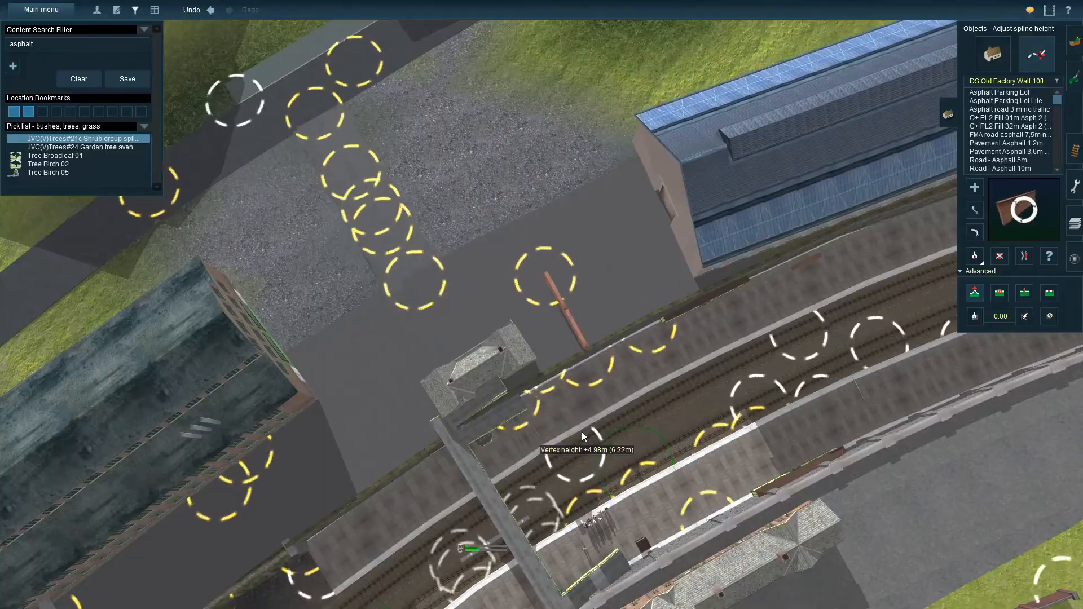
{"action": "key", "text": "Left"}
{"action": "key", "text": "Down"}
{"action": "key", "text": "Right"}
{"action": "key", "text": "Up"}
{"action": "key", "text": "Left"}
{"action": "key", "text": "Down"}
{"action": "scroll", "coordinate": [612, 361], "scroll_direction": "up", "scroll_amount": 5}
{"action": "key", "text": "Left"}
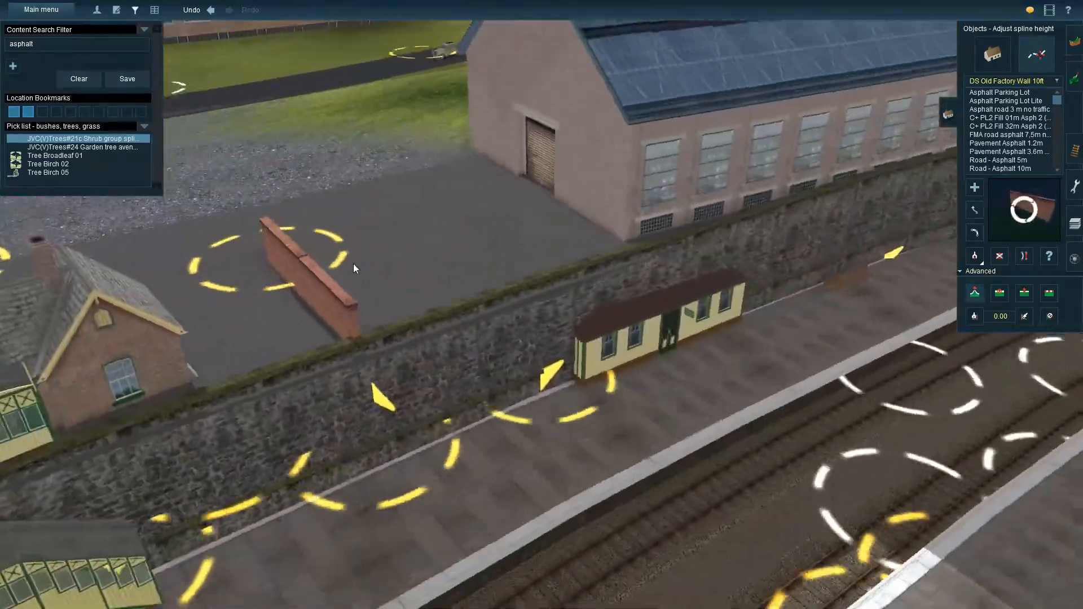
- Delete the factory wall from the parking lot
{"action": "scroll", "coordinate": [333, 272], "scroll_direction": "down", "scroll_amount": 3}
{"action": "key", "text": "Up"}
{"action": "key", "text": "d"}
{"action": "left_click", "coordinate": [398, 333]}
{"action": "scroll", "coordinate": [401, 333], "scroll_direction": "down", "scroll_amount": 1}
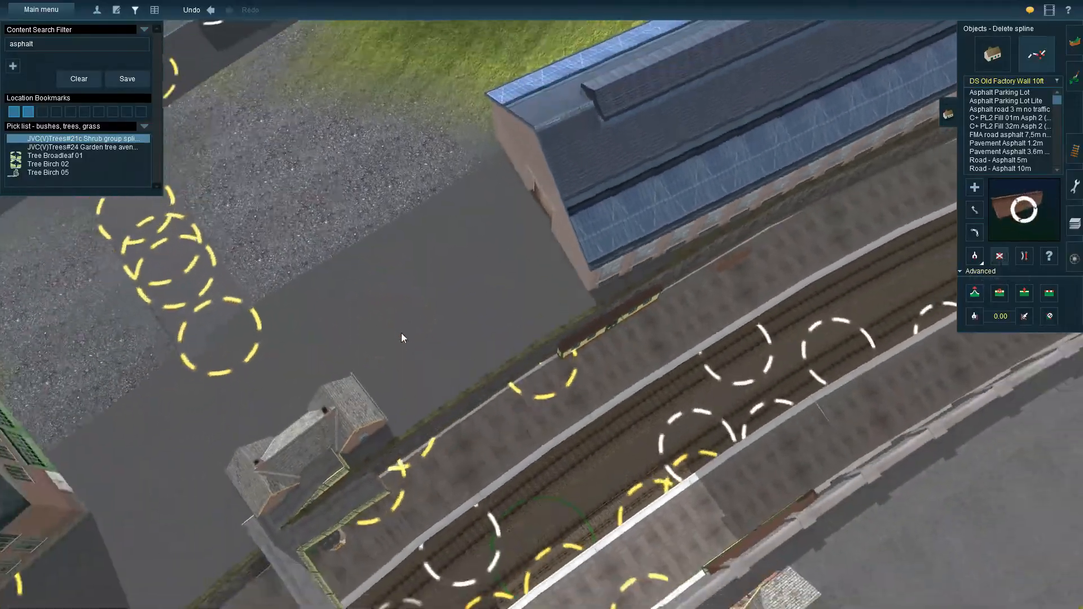
- Pick the Station track fence from the sample fences and lay a section between the station building and the blue-roofed shed
{"action": "key", "text": "Left"}
{"action": "right_click", "coordinate": [543, 228]}
{"action": "scroll", "coordinate": [616, 366], "scroll_direction": "up", "scroll_amount": 6}
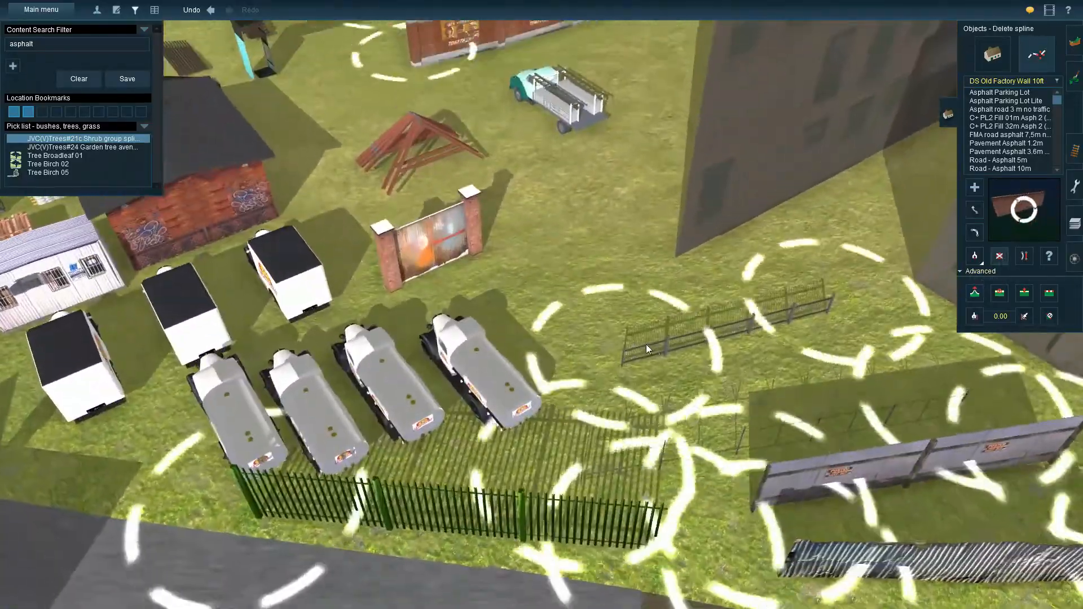
{"action": "scroll", "coordinate": [540, 300], "scroll_direction": "down", "scroll_amount": 5}
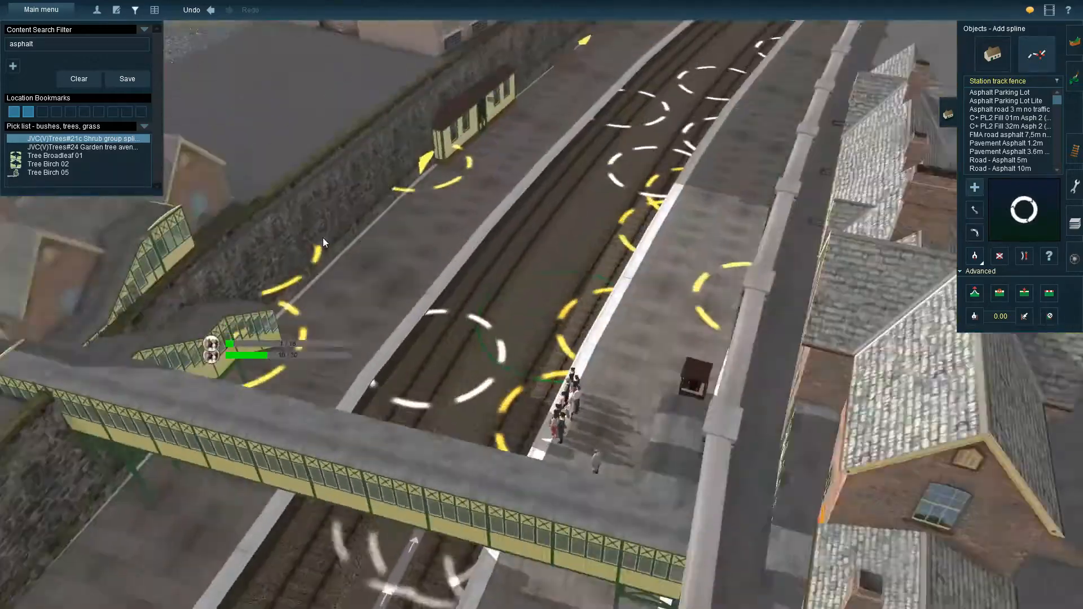
{"action": "scroll", "coordinate": [322, 238], "scroll_direction": "up", "scroll_amount": 5}
{"action": "left_click", "coordinate": [253, 234]}
{"action": "left_click", "coordinate": [508, 255]}
- Move the fence's ends so it spans the asphalt from the stone wall to the edge of the gravel
{"action": "left_click", "coordinate": [969, 213]}
{"action": "left_click", "coordinate": [966, 209]}
{"action": "left_click_drag", "start_coordinate": [507, 255], "coordinate": [720, 351]}
{"action": "left_click_drag", "start_coordinate": [263, 247], "coordinate": [404, 327]}
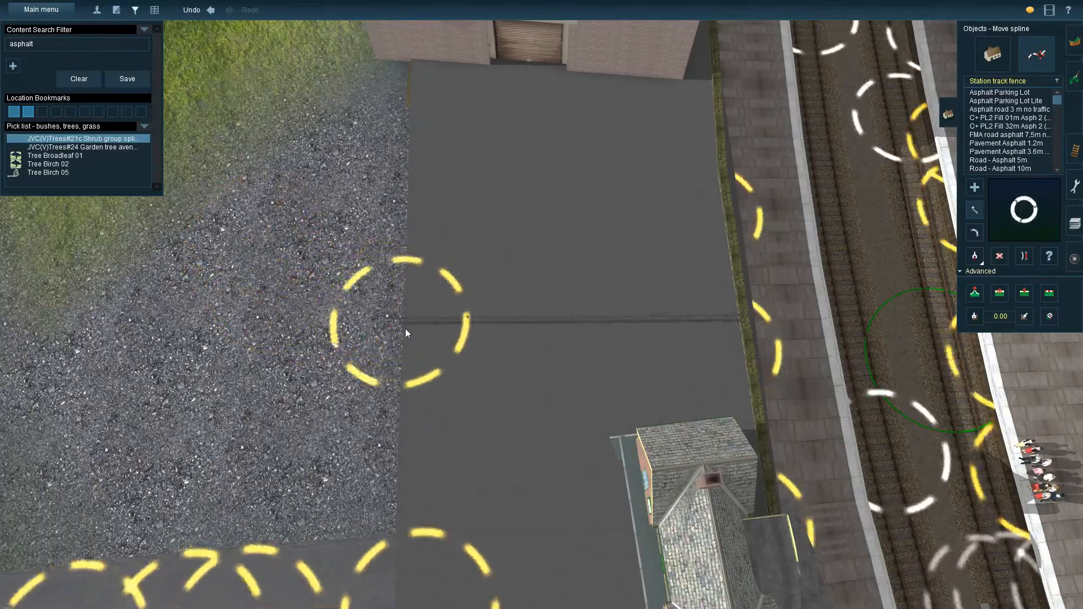
{"action": "key", "text": "Left"}
{"action": "key", "text": "Down"}
{"action": "key", "text": "Up"}
{"action": "key", "text": "Left"}
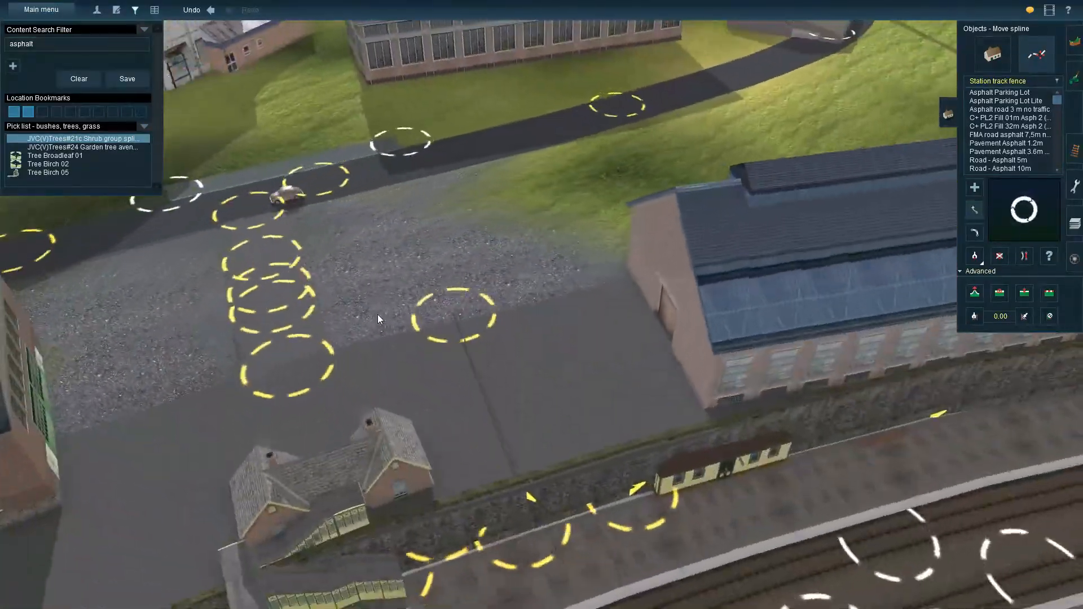
{"action": "right_click_drag", "start_coordinate": [378, 314], "coordinate": [654, 304]}
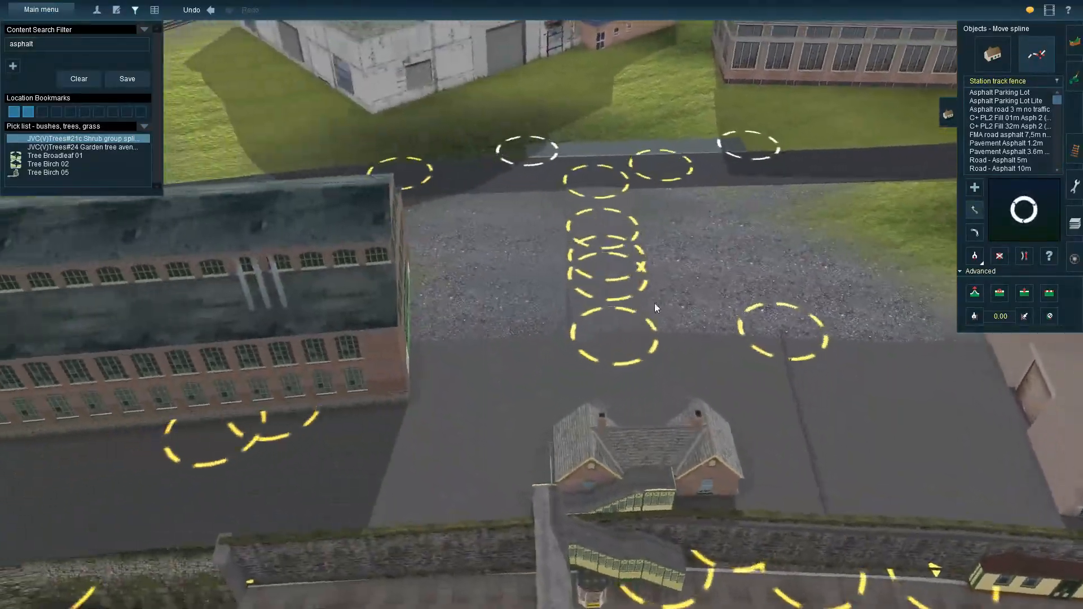
- Extend the fence from its gravel-side end across the gravel to the edge of the road
{"action": "key", "text": "Right"}
{"action": "key", "text": "a"}
{"action": "left_click", "coordinate": [587, 223]}
{"action": "left_click", "coordinate": [306, 258]}
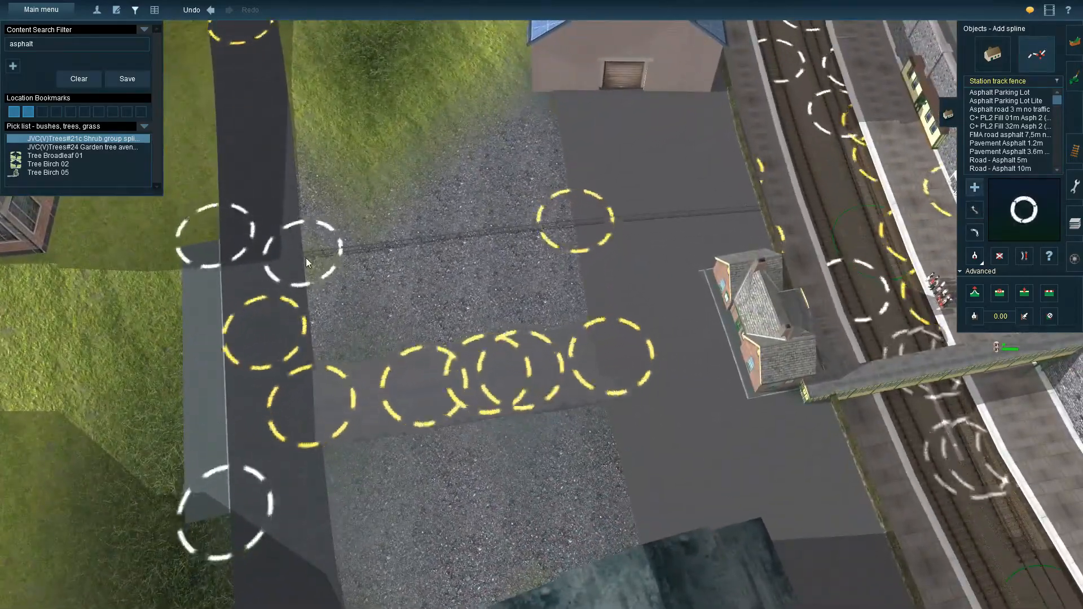
- Lay a separate Station track fence on the grass along the long side of the blue-roofed shed facing the road
{"action": "key", "text": "Down"}
{"action": "right_click", "coordinate": [465, 226]}
{"action": "key", "text": "Up"}
{"action": "key", "text": "Left"}
{"action": "key", "text": "Left"}
{"action": "left_click", "coordinate": [586, 246]}
{"action": "left_click", "coordinate": [55, 373]}
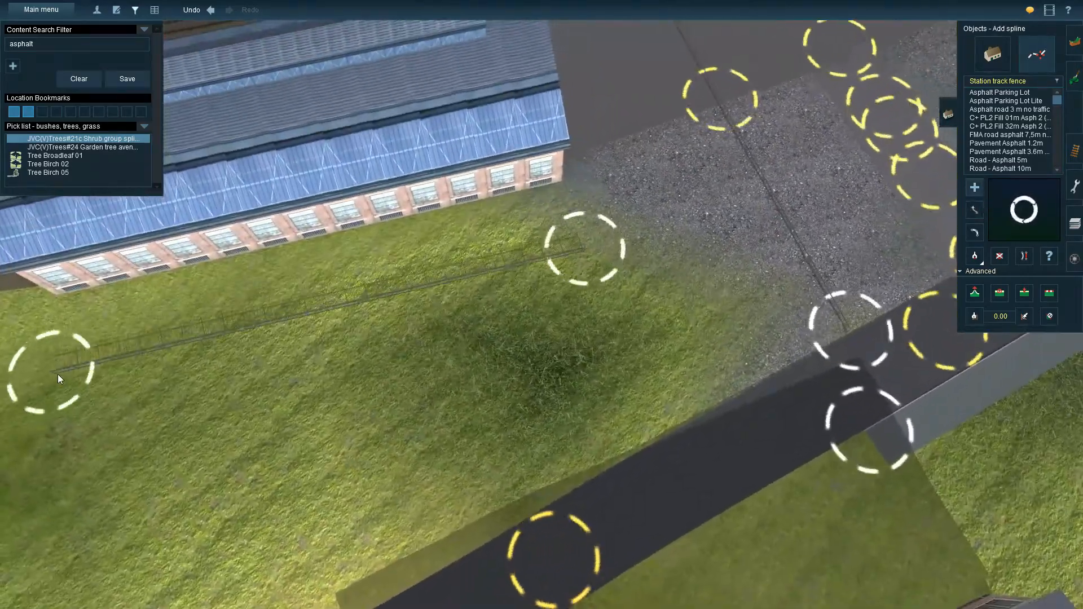
{"action": "key", "text": "Down"}
{"action": "key", "text": "Up"}
{"action": "right_click", "coordinate": [340, 379]}
{"action": "key", "text": "Left"}
{"action": "key", "text": "Up"}
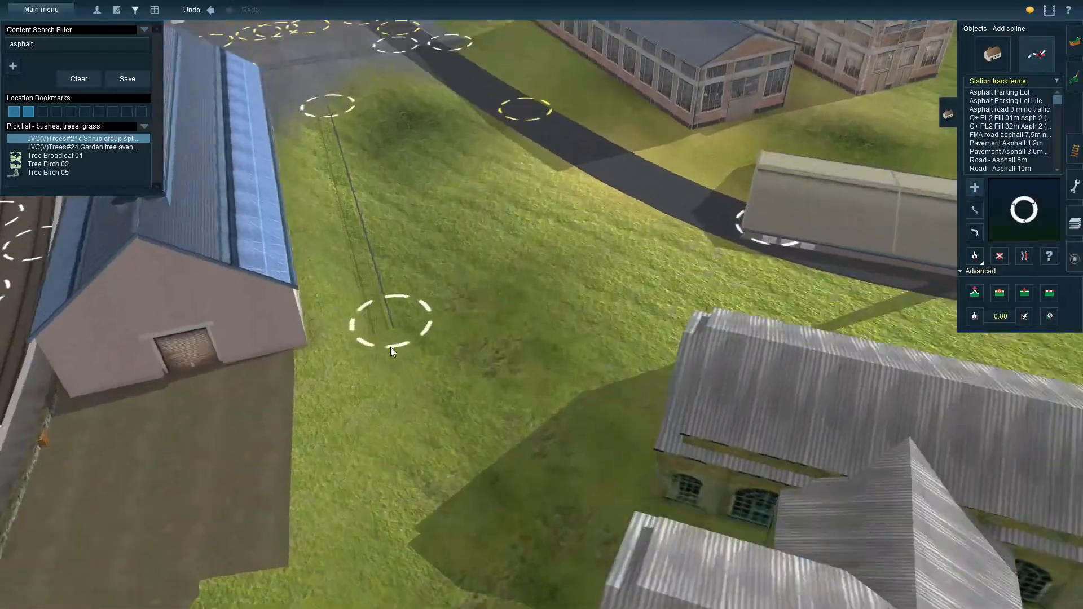
{"action": "key", "text": "Right"}
- Paint the brownish-grey fine gravel texture over the gravel on both sides of the access road
{"action": "right_click", "coordinate": [627, 236]}
{"action": "left_click", "coordinate": [1075, 77]}
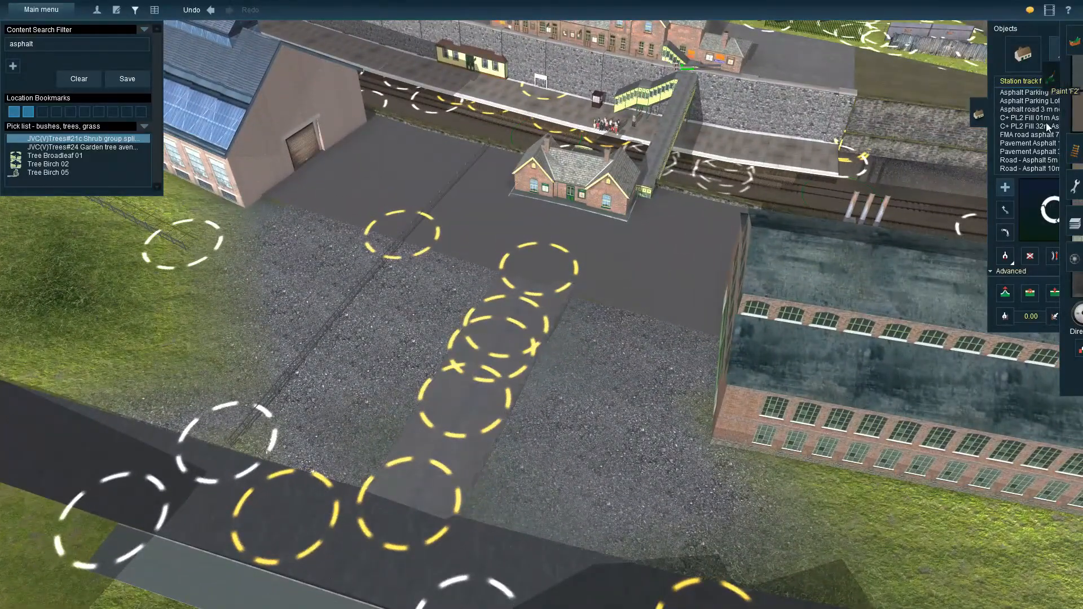
{"action": "mouse_move", "coordinate": [641, 371]}
{"action": "left_mouse_down"}
{"action": "mouse_move", "coordinate": [553, 408]}
{"action": "mouse_move", "coordinate": [292, 249]}
{"action": "mouse_move", "coordinate": [194, 456]}
{"action": "left_mouse_up"}
{"action": "right_click", "coordinate": [214, 372]}
{"action": "key", "text": "Left"}
{"action": "key", "text": "Left"}
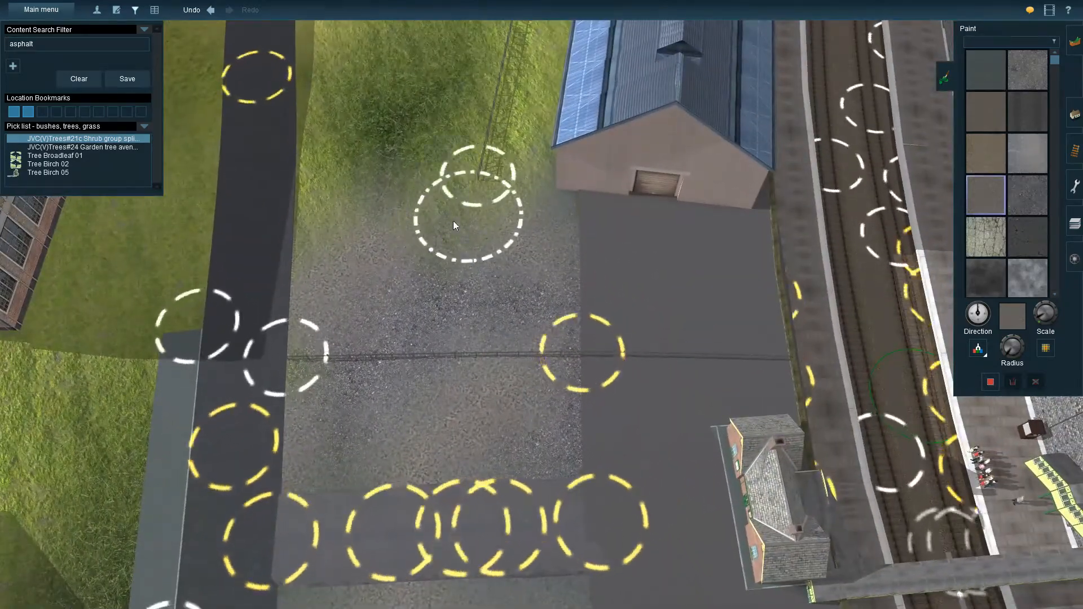
{"action": "key", "text": "Down"}
{"action": "key", "text": "Left"}
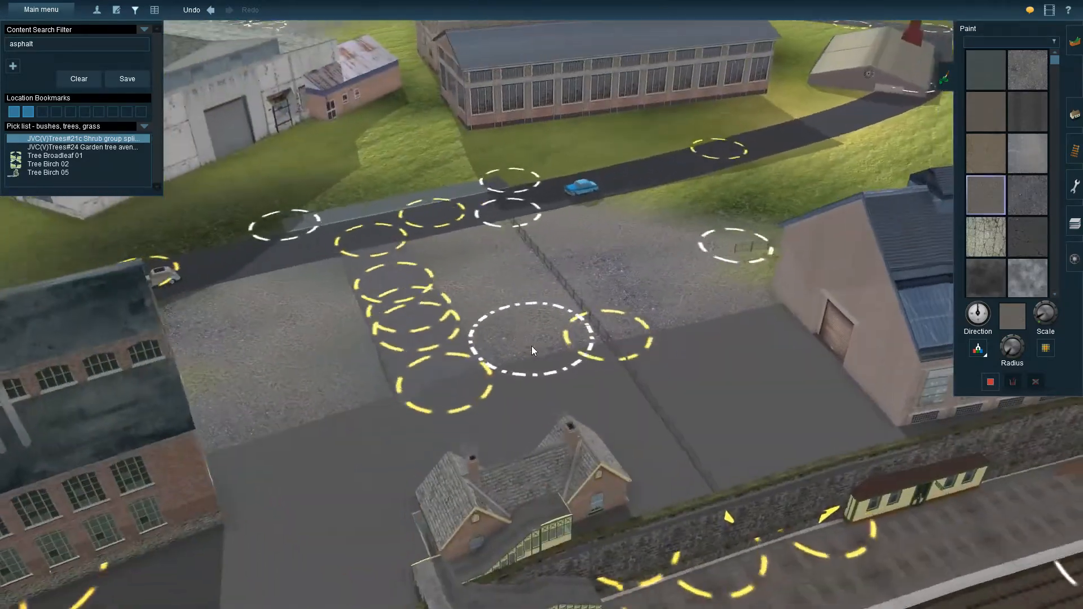
- Paint patches of the dark cracked ground texture beside the blue-roofed shed, around the ends of its fence
{"action": "key", "text": "Left"}
{"action": "key", "text": "Down"}
{"action": "key", "text": "Right"}
{"action": "key", "text": "Left"}
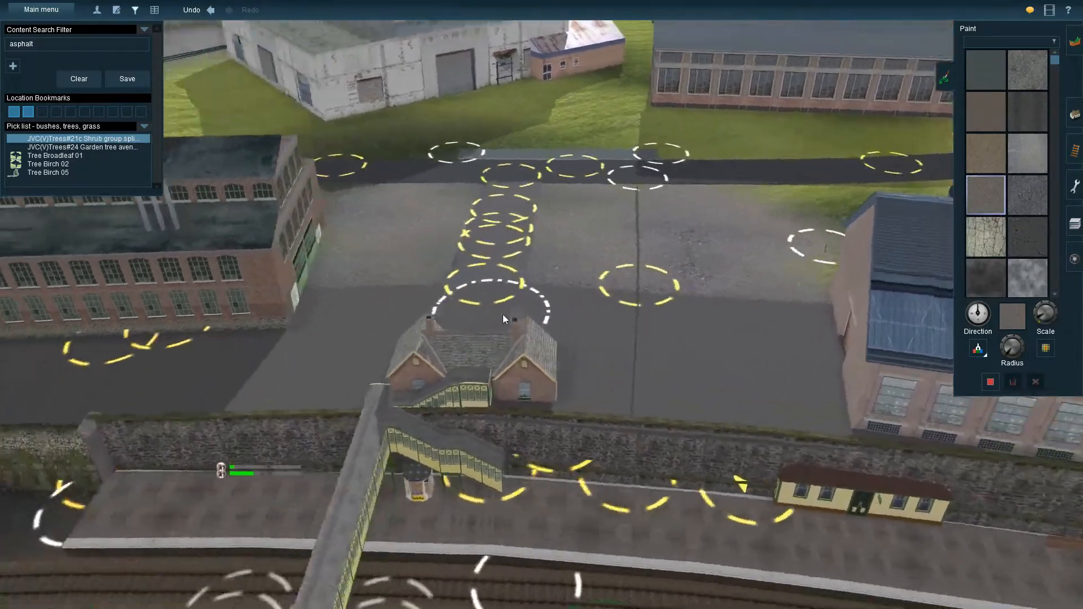
{"action": "key", "text": "Right"}
{"action": "key", "text": "Up"}
{"action": "key", "text": "Down"}
{"action": "key", "text": "Left"}
{"action": "key", "text": "Up"}
{"action": "key", "text": "Right"}
{"action": "left_click", "coordinate": [1023, 242]}
{"action": "mouse_move", "coordinate": [677, 225]}
{"action": "left_mouse_down"}
{"action": "mouse_move", "coordinate": [714, 178]}
{"action": "mouse_move", "coordinate": [825, 141]}
{"action": "left_mouse_up"}
{"action": "right_click", "coordinate": [825, 141]}
{"action": "key", "text": "Left"}
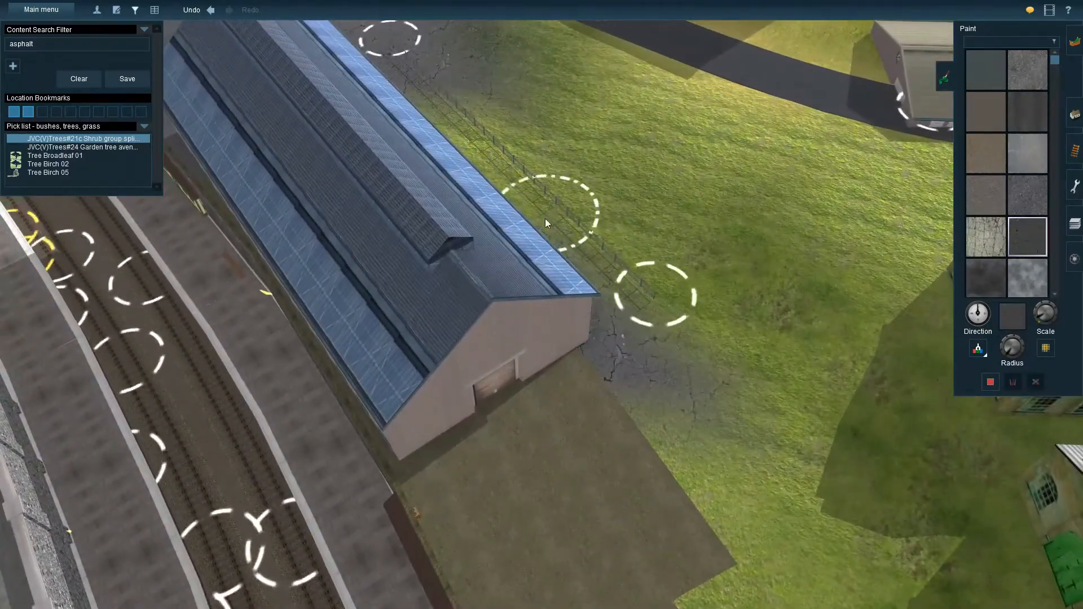
- Paint the dark cloudy ground texture along the side of the green-doored brick factory and across its front yard
{"action": "key", "text": "Left"}
{"action": "left_click", "coordinate": [985, 277]}
{"action": "mouse_move", "coordinate": [432, 406]}
{"action": "left_mouse_down"}
{"action": "mouse_move", "coordinate": [522, 293]}
{"action": "mouse_move", "coordinate": [632, 199]}
{"action": "mouse_move", "coordinate": [760, 194]}
{"action": "left_mouse_up"}
{"action": "right_click", "coordinate": [705, 155]}
{"action": "key", "text": "Up"}
{"action": "key", "text": "Left"}
{"action": "right_click", "coordinate": [760, 194]}
{"action": "key", "text": "Down"}
{"action": "left_click_drag", "start_coordinate": [546, 317], "coordinate": [861, 208]}
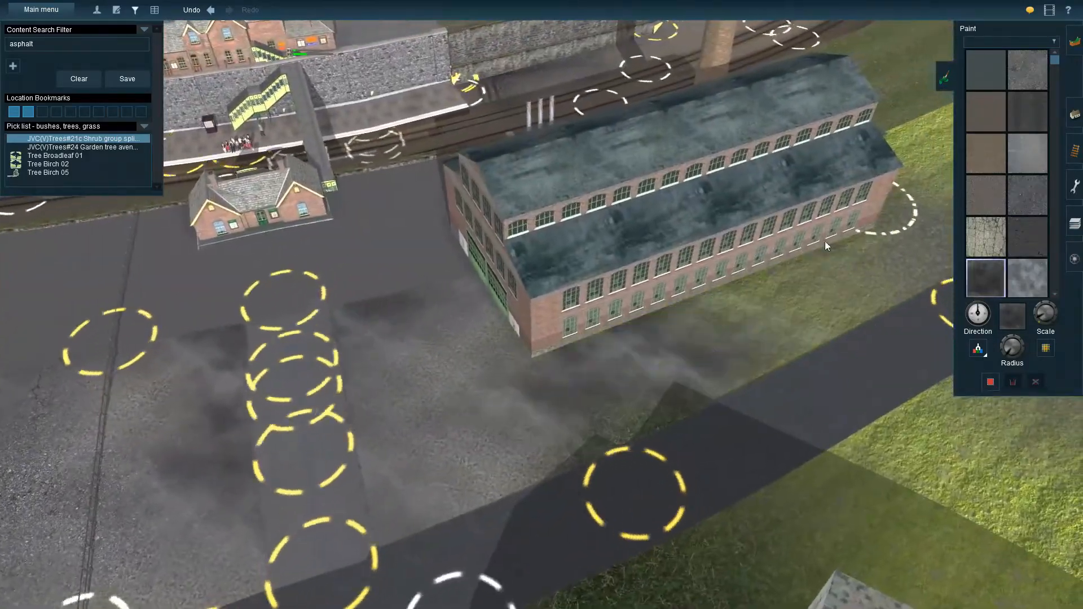
- Turn the texture direction and paint more dark cloudy patches around the brick factory's front corner
{"action": "left_click", "coordinate": [985, 311]}
{"action": "left_click_drag", "start_coordinate": [512, 318], "coordinate": [440, 384]}
{"action": "key", "text": "Up"}
{"action": "right_click", "coordinate": [864, 254]}
{"action": "key", "text": "Left"}
{"action": "key", "text": "Down"}
{"action": "left_click_drag", "start_coordinate": [723, 356], "coordinate": [629, 314]}
- Paint the plain dark and grey gravel textures over the ground between the brick factory and the road
{"action": "mouse_move", "coordinate": [472, 281]}
{"action": "right_mouse_down"}
{"action": "mouse_move", "coordinate": [531, 266]}
{"action": "mouse_move", "coordinate": [533, 334]}
{"action": "mouse_move", "coordinate": [699, 413]}
{"action": "mouse_move", "coordinate": [617, 273]}
{"action": "mouse_move", "coordinate": [536, 286]}
{"action": "mouse_move", "coordinate": [541, 340]}
{"action": "mouse_move", "coordinate": [489, 328]}
{"action": "mouse_move", "coordinate": [673, 378]}
{"action": "right_mouse_up"}
{"action": "left_click", "coordinate": [1018, 117]}
{"action": "mouse_move", "coordinate": [539, 256]}
{"action": "left_mouse_down"}
{"action": "mouse_move", "coordinate": [511, 425]}
{"action": "mouse_move", "coordinate": [265, 316]}
{"action": "left_mouse_up"}
{"action": "right_click_drag", "start_coordinate": [903, 294], "coordinate": [821, 261]}
{"action": "left_click", "coordinate": [1028, 195]}
{"action": "mouse_move", "coordinate": [395, 237]}
{"action": "left_mouse_down"}
{"action": "mouse_move", "coordinate": [218, 154]}
{"action": "mouse_move", "coordinate": [590, 156]}
{"action": "mouse_move", "coordinate": [454, 190]}
{"action": "left_mouse_up"}
{"action": "mouse_move", "coordinate": [454, 190]}
{"action": "right_mouse_down"}
{"action": "mouse_move", "coordinate": [567, 160]}
{"action": "mouse_move", "coordinate": [579, 280]}
{"action": "mouse_move", "coordinate": [666, 341]}
{"action": "mouse_move", "coordinate": [460, 326]}
{"action": "mouse_move", "coordinate": [671, 397]}
{"action": "mouse_move", "coordinate": [825, 226]}
{"action": "mouse_move", "coordinate": [737, 240]}
{"action": "mouse_move", "coordinate": [530, 350]}
{"action": "mouse_move", "coordinate": [307, 366]}
{"action": "mouse_move", "coordinate": [328, 174]}
{"action": "mouse_move", "coordinate": [656, 256]}
{"action": "mouse_move", "coordinate": [544, 276]}
{"action": "mouse_move", "coordinate": [531, 289]}
{"action": "mouse_move", "coordinate": [540, 318]}
{"action": "mouse_move", "coordinate": [501, 323]}
{"action": "right_mouse_up"}
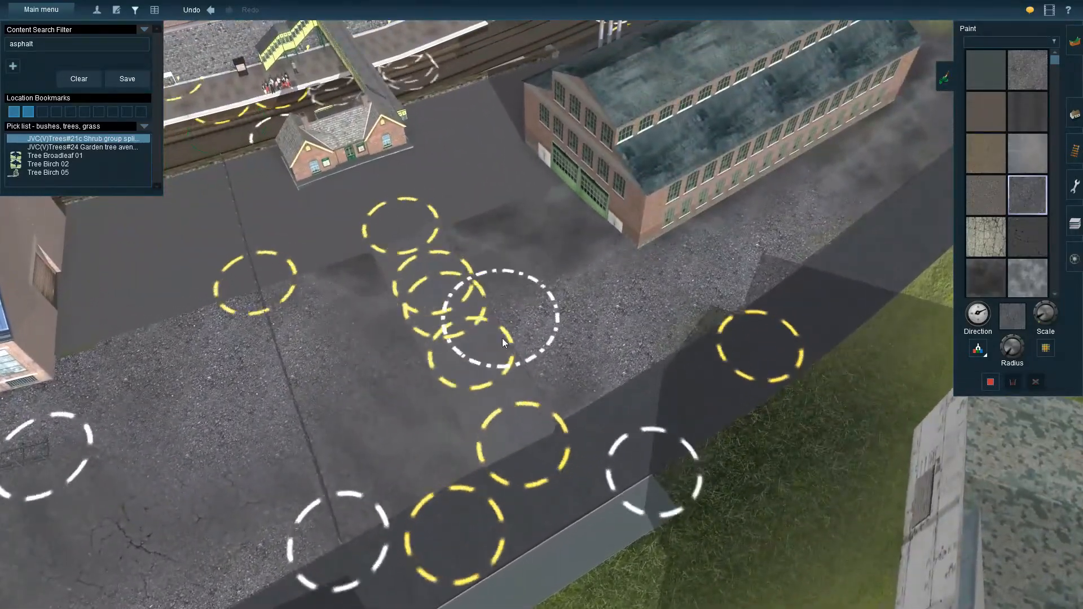
- Lay a Pavement Asphalt 3.6m spline along the factory side of the access road and adjust its height
{"action": "left_click", "coordinate": [1074, 114]}
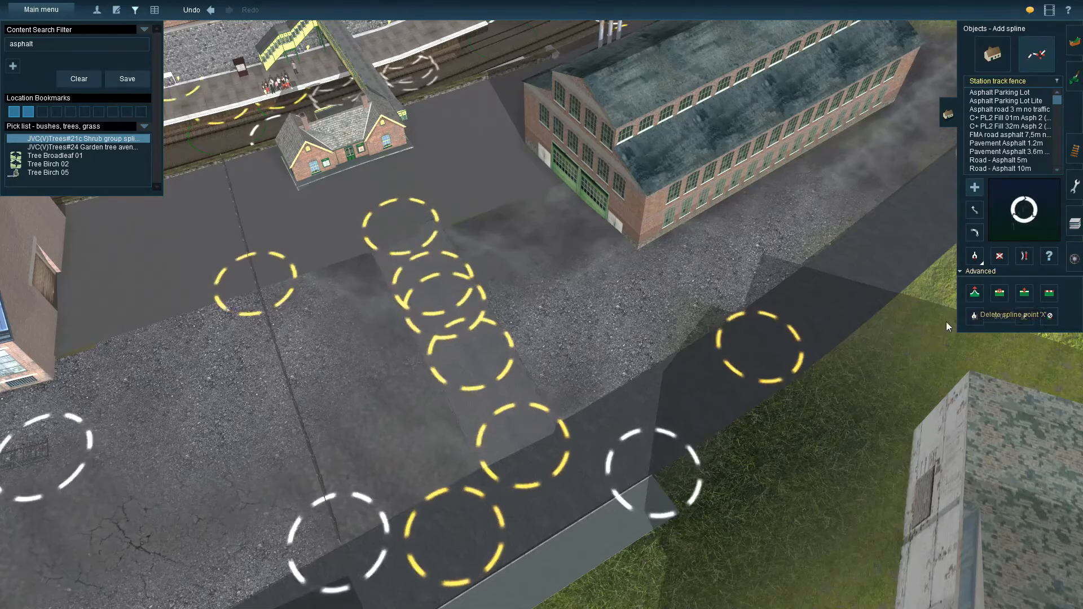
{"action": "left_click", "coordinate": [1010, 151]}
{"action": "left_click", "coordinate": [471, 269]}
{"action": "right_click_drag", "start_coordinate": [441, 227], "coordinate": [666, 360]}
{"action": "mouse_move", "coordinate": [401, 327]}
{"action": "left_mouse_down"}
{"action": "mouse_move", "coordinate": [386, 343]}
{"action": "mouse_move", "coordinate": [397, 324]}
{"action": "left_mouse_up"}
{"action": "left_click", "coordinate": [974, 295]}
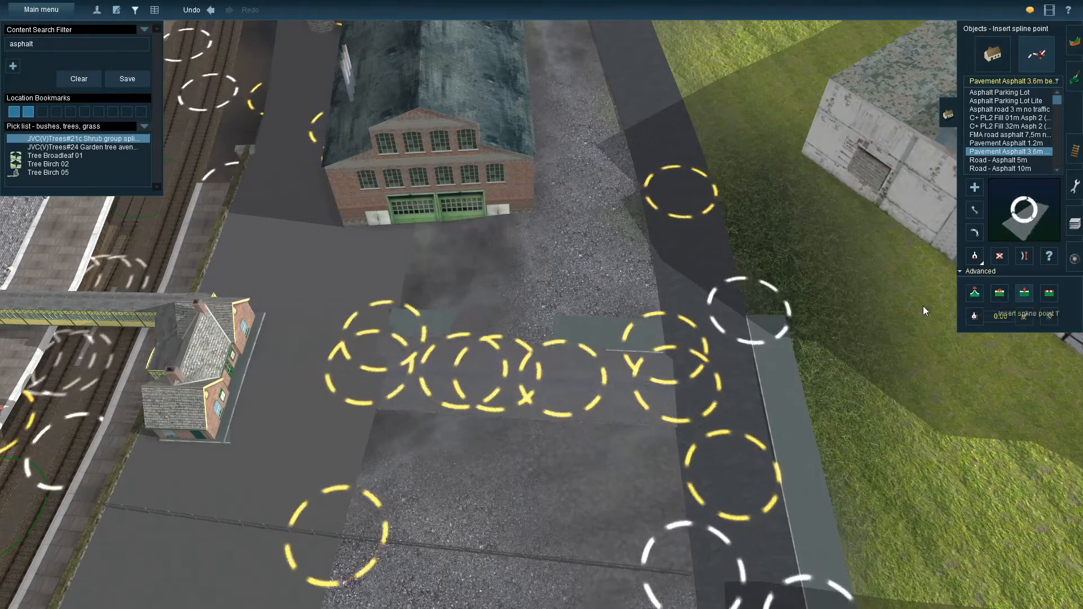
{"action": "left_click_drag", "start_coordinate": [522, 335], "coordinate": [519, 326]}
{"action": "left_click_drag", "start_coordinate": [389, 326], "coordinate": [383, 325]}
- Insert extra spline points in the new pavement and reposition its points to follow the access road's edge
{"action": "left_click", "coordinate": [1023, 293]}
{"action": "right_click_drag", "start_coordinate": [513, 320], "coordinate": [469, 333]}
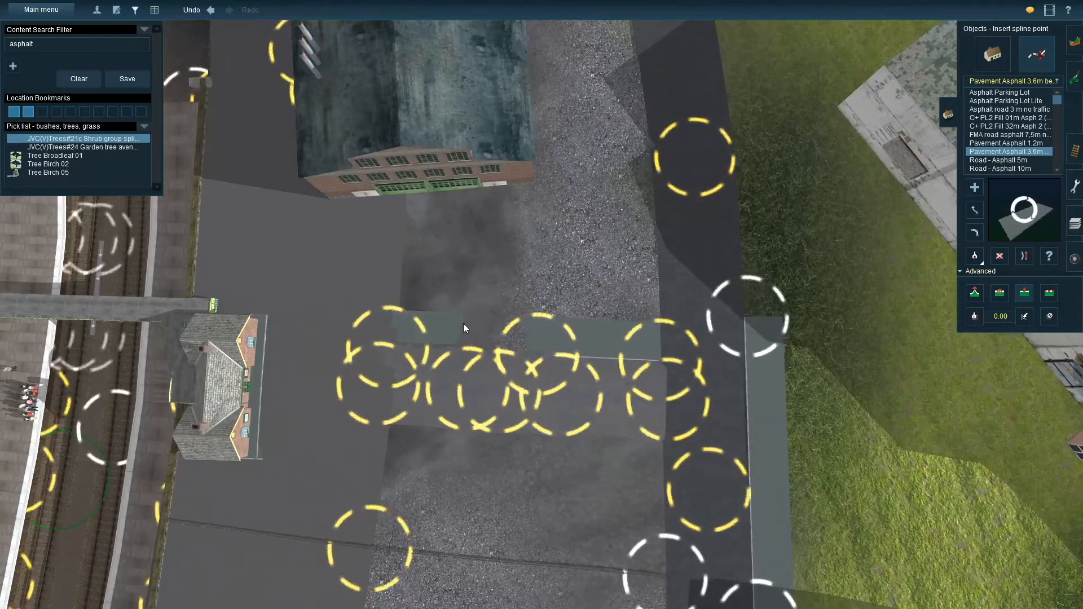
{"action": "key", "text": "m"}
{"action": "left_click_drag", "start_coordinate": [389, 345], "coordinate": [379, 314]}
{"action": "left_click_drag", "start_coordinate": [539, 354], "coordinate": [572, 332]}
{"action": "key", "text": "i"}
{"action": "left_click", "coordinate": [493, 324]}
{"action": "key", "text": "m"}
{"action": "left_click_drag", "start_coordinate": [493, 324], "coordinate": [495, 353]}
{"action": "left_click_drag", "start_coordinate": [564, 335], "coordinate": [572, 358]}
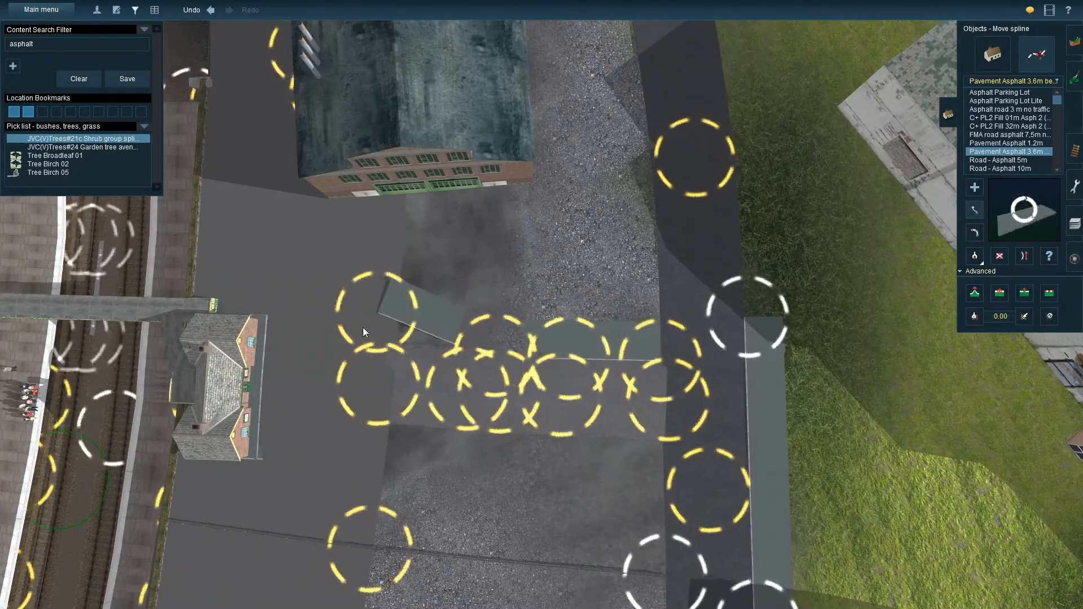
{"action": "left_click_drag", "start_coordinate": [367, 323], "coordinate": [382, 346]}
- Adjust the height of the access road pavement at its station-side points
{"action": "key", "text": "h"}
{"action": "left_click_drag", "start_coordinate": [486, 334], "coordinate": [449, 329]}
{"action": "mouse_move", "coordinate": [390, 357]}
{"action": "left_mouse_down"}
{"action": "mouse_move", "coordinate": [386, 334]}
{"action": "mouse_move", "coordinate": [390, 342]}
{"action": "left_mouse_up"}
{"action": "right_click_drag", "start_coordinate": [439, 387], "coordinate": [965, 205]}
{"action": "scroll", "coordinate": [525, 250], "scroll_direction": "up", "scroll_amount": 3}
{"action": "left_click", "coordinate": [975, 188]}
{"action": "left_click_drag", "start_coordinate": [552, 319], "coordinate": [364, 309]}
{"action": "key", "text": "ctrl+z"}
- Lay another Pavement Asphalt 3.6m spline on the gravel beside the brick factory along the road, inserting a point to shape it
{"action": "left_click_drag", "start_coordinate": [165, 281], "coordinate": [716, 300]}
{"action": "left_click", "coordinate": [976, 210]}
{"action": "left_click_drag", "start_coordinate": [158, 279], "coordinate": [265, 239]}
{"action": "right_click_drag", "start_coordinate": [678, 305], "coordinate": [423, 337]}
{"action": "key", "text": "i"}
{"action": "key", "text": "h"}
{"action": "right_click_drag", "start_coordinate": [441, 377], "coordinate": [438, 329]}
{"action": "key", "text": "i"}
{"action": "left_click", "coordinate": [438, 379]}
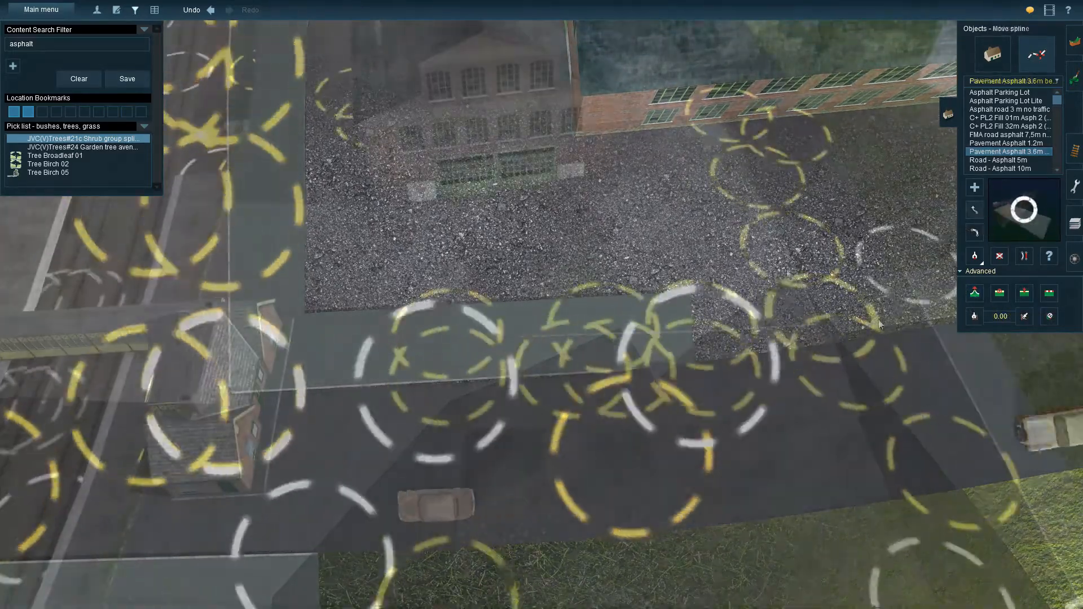
- Try an FMA Factory brickwall along the factory side of the access road pavement
{"action": "left_click", "coordinate": [775, 286]}
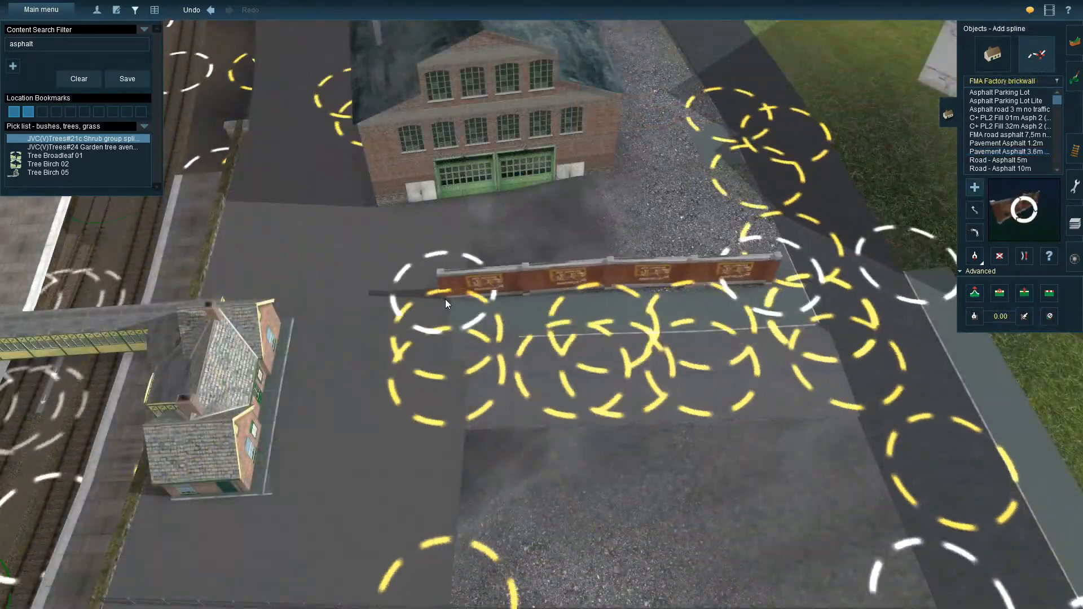
{"action": "left_click", "coordinate": [469, 296]}
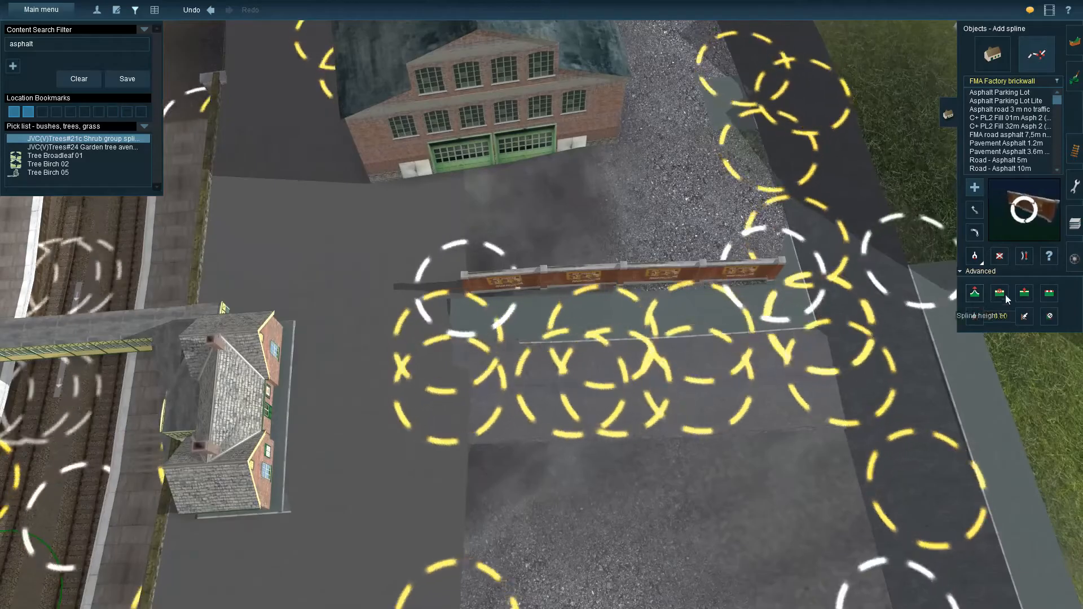
{"action": "key", "text": "m"}
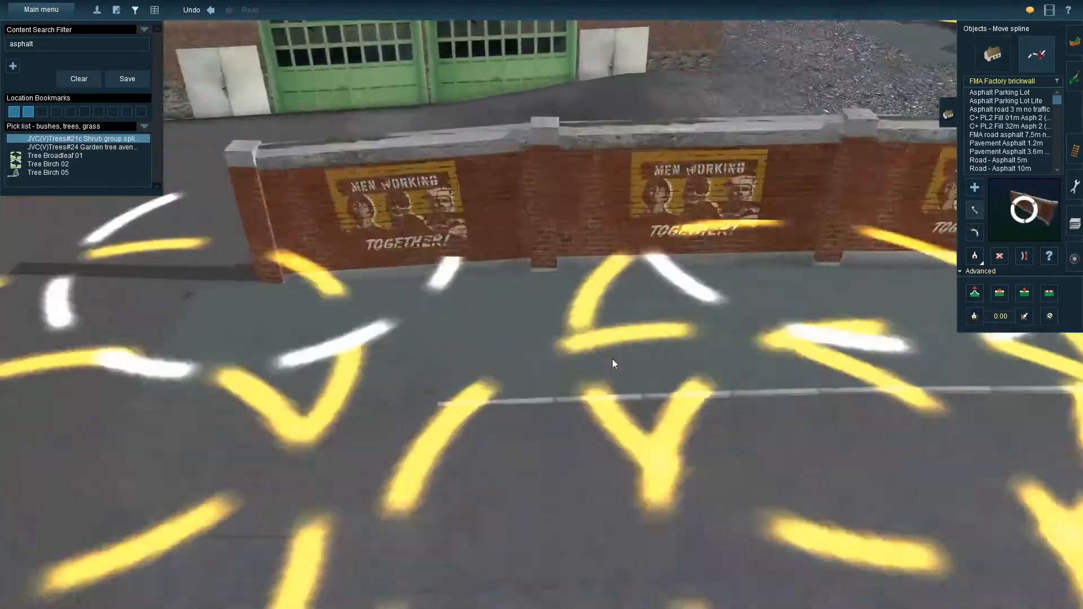
{"action": "scroll", "coordinate": [612, 359], "scroll_direction": "down", "scroll_amount": 2}
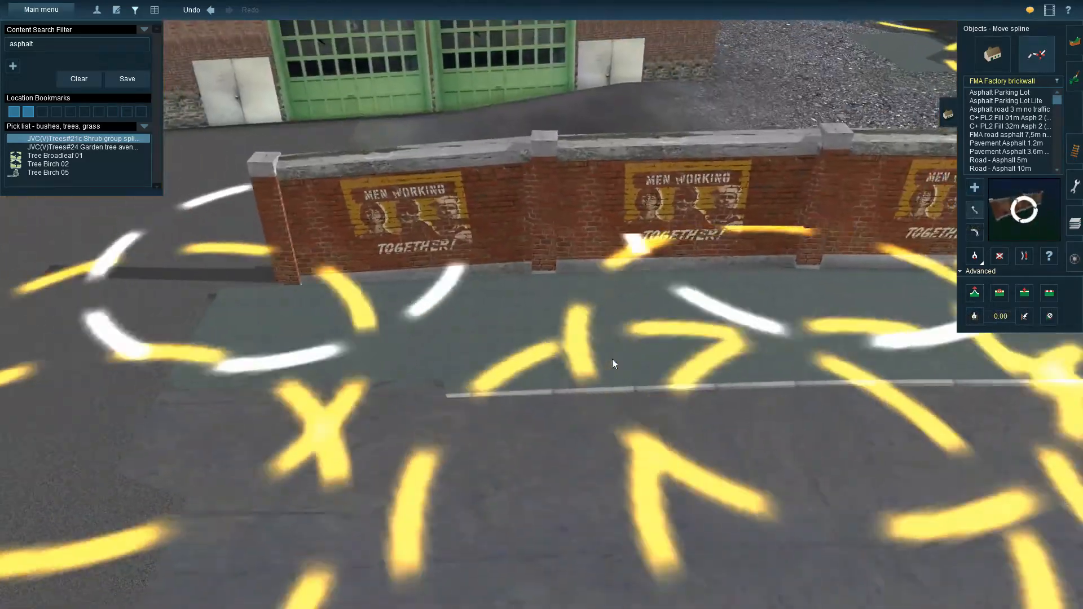
{"action": "scroll", "coordinate": [612, 359], "scroll_direction": "up", "scroll_amount": 3}
{"action": "right_click_drag", "start_coordinate": [612, 359], "coordinate": [675, 298]}
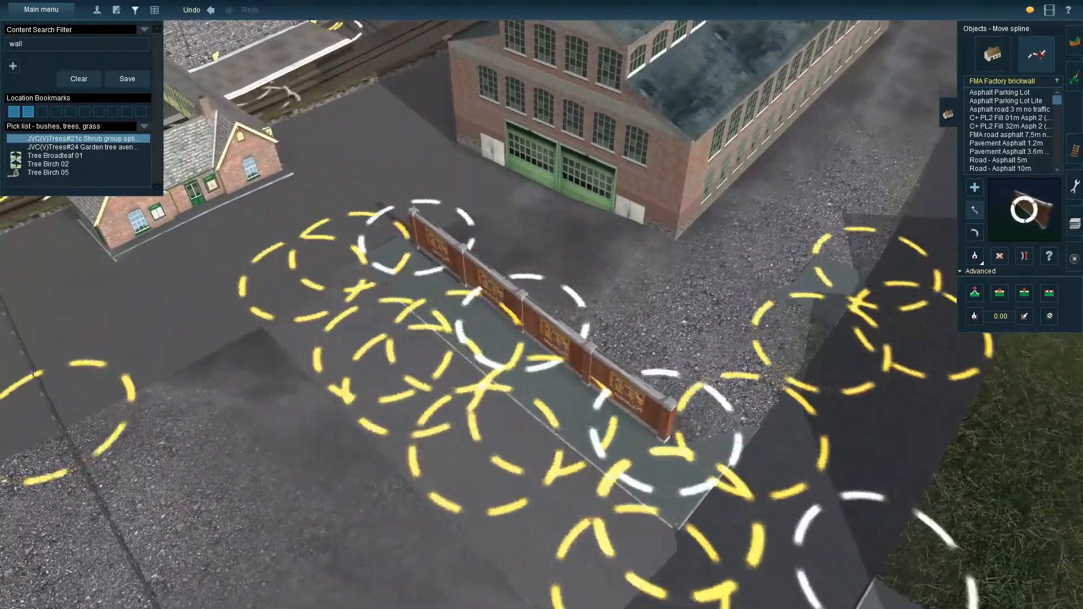
- Replace the factory brick wall with an FMA Mossy stone wall along the access road pavement
{"action": "left_click", "coordinate": [982, 117]}
{"action": "left_click", "coordinate": [994, 144]}
{"action": "left_click", "coordinate": [718, 298]}
{"action": "right_click_drag", "start_coordinate": [613, 274], "coordinate": [706, 395]}
{"action": "left_click", "coordinate": [999, 256]}
{"action": "left_click", "coordinate": [704, 365]}
{"action": "key", "text": "m"}
{"action": "left_click_drag", "start_coordinate": [695, 241], "coordinate": [743, 388]}
{"action": "left_click_drag", "start_coordinate": [583, 241], "coordinate": [361, 292]}
- Extend the mossy stone wall past the station building to the platform wall beside the footbridge
{"action": "right_click_drag", "start_coordinate": [362, 293], "coordinate": [556, 273]}
{"action": "left_click", "coordinate": [974, 188]}
{"action": "left_click_drag", "start_coordinate": [620, 287], "coordinate": [321, 296]}
{"action": "key", "text": "h"}
{"action": "key", "text": "m"}
{"action": "right_click_drag", "start_coordinate": [321, 296], "coordinate": [605, 373]}
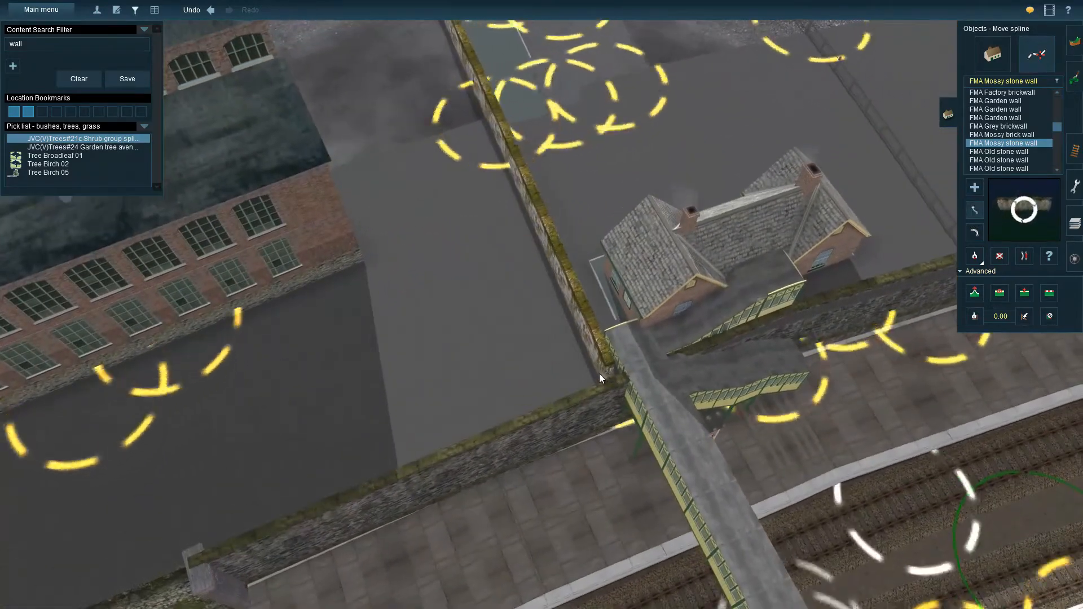
- Add a short mossy stone return at the access road corner and a roadside wall along the factory, leaving an entrance gap
{"action": "right_click_drag", "start_coordinate": [463, 310], "coordinate": [678, 344]}
{"action": "right_click", "coordinate": [678, 344]}
{"action": "key", "text": "a"}
{"action": "left_click", "coordinate": [455, 280]}
{"action": "left_click", "coordinate": [730, 265]}
{"action": "right_click", "coordinate": [730, 265]}
{"action": "left_click", "coordinate": [491, 302]}
{"action": "left_click", "coordinate": [832, 286]}
{"action": "right_click", "coordinate": [195, 319]}
{"action": "left_click", "coordinate": [299, 299]}
{"action": "left_click", "coordinate": [374, 304]}
{"action": "key", "text": "Left"}
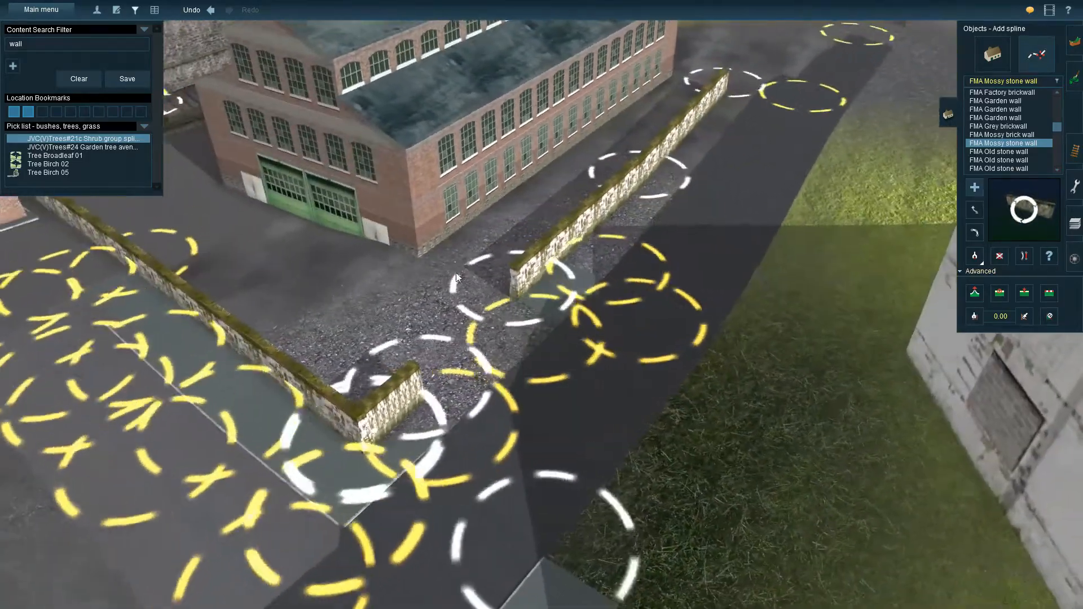
- Lay a mossy stone wall across the chimney end of the factory yard, between the railway retaining wall and the road
{"action": "right_click", "coordinate": [456, 273]}
{"action": "right_click", "coordinate": [408, 307]}
{"action": "key", "text": "Left"}
{"action": "key", "text": "Down"}
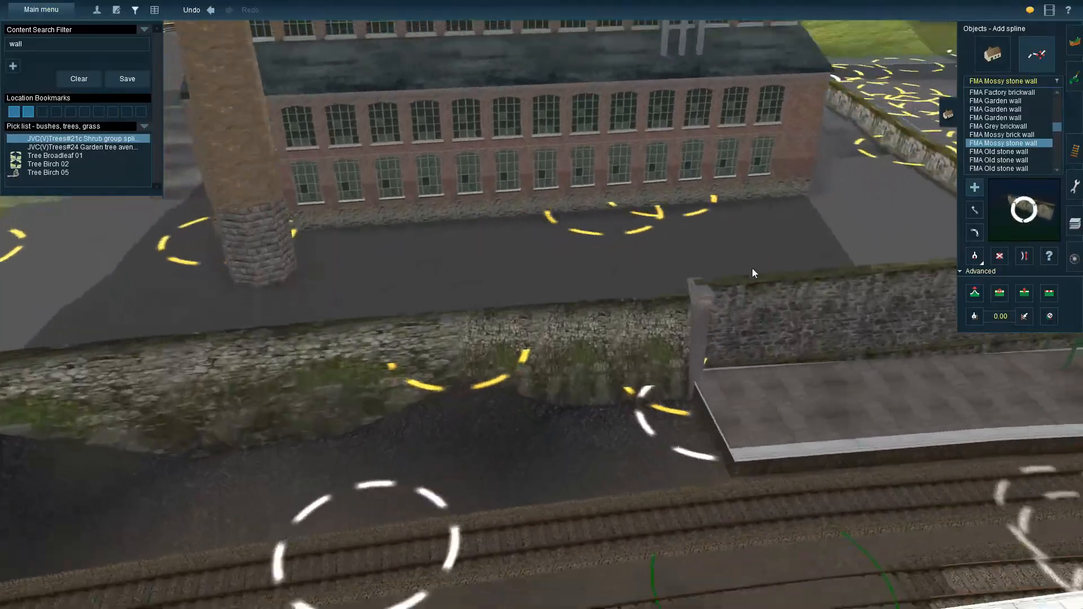
{"action": "right_click", "coordinate": [710, 285]}
{"action": "key", "text": "Up"}
{"action": "right_click", "coordinate": [651, 231]}
{"action": "key", "text": "Right"}
{"action": "key", "text": "Down"}
{"action": "key", "text": "Right"}
{"action": "key", "text": "Left"}
{"action": "right_click", "coordinate": [310, 269]}
{"action": "right_click", "coordinate": [526, 181]}
{"action": "key", "text": "Left"}
{"action": "key", "text": "Up"}
{"action": "left_click_drag", "start_coordinate": [51, 312], "coordinate": [715, 317]}
- Adjust the yard-end wall's height and move its railway end to meet the retaining wall
{"action": "left_click", "coordinate": [975, 292]}
{"action": "left_click", "coordinate": [975, 209]}
{"action": "key", "text": "Down"}
{"action": "key", "text": "Left"}
{"action": "key", "text": "Up"}
{"action": "left_click", "coordinate": [975, 293]}
{"action": "left_click_drag", "start_coordinate": [557, 465], "coordinate": [570, 503]}
{"action": "key", "text": "Right"}
{"action": "key", "text": "Left"}
{"action": "left_click", "coordinate": [975, 209]}
{"action": "key", "text": "Down"}
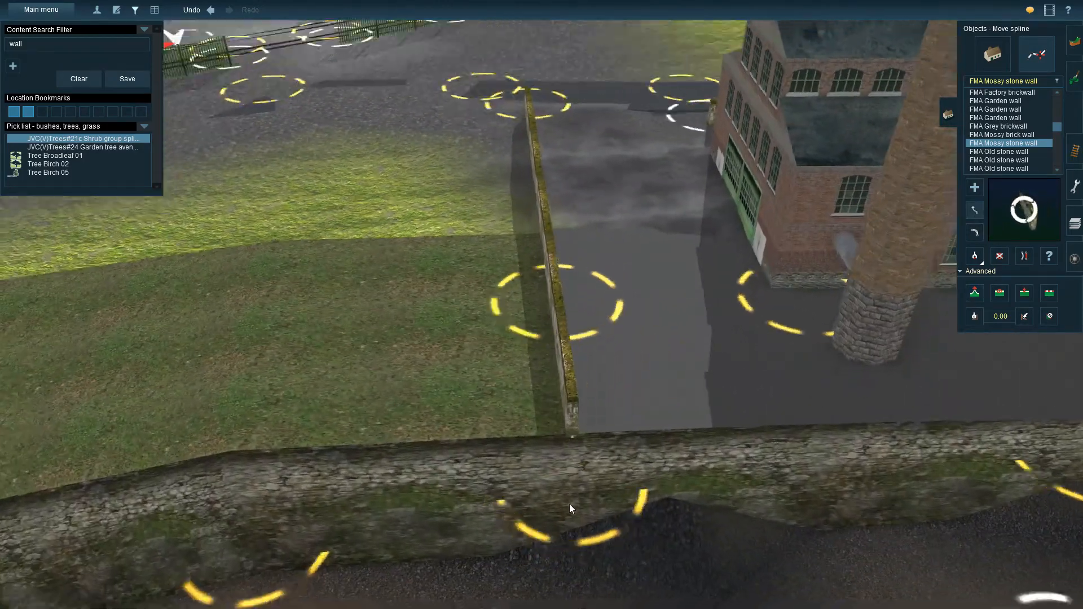
- Insert a spline point in the middle of the yard-end wall and adjust its height to follow the ground
{"action": "key", "text": "Right"}
{"action": "key", "text": "Up"}
{"action": "left_click", "coordinate": [1024, 293]}
{"action": "left_click", "coordinate": [571, 282]}
{"action": "key", "text": "Up"}
{"action": "key", "text": "h"}
{"action": "mouse_move", "coordinate": [553, 283]}
{"action": "left_mouse_down"}
{"action": "mouse_move", "coordinate": [512, 361]}
{"action": "mouse_move", "coordinate": [559, 302]}
{"action": "left_mouse_up"}
{"action": "key", "text": "Down"}
{"action": "key", "text": "Up"}
{"action": "key", "text": "Down"}
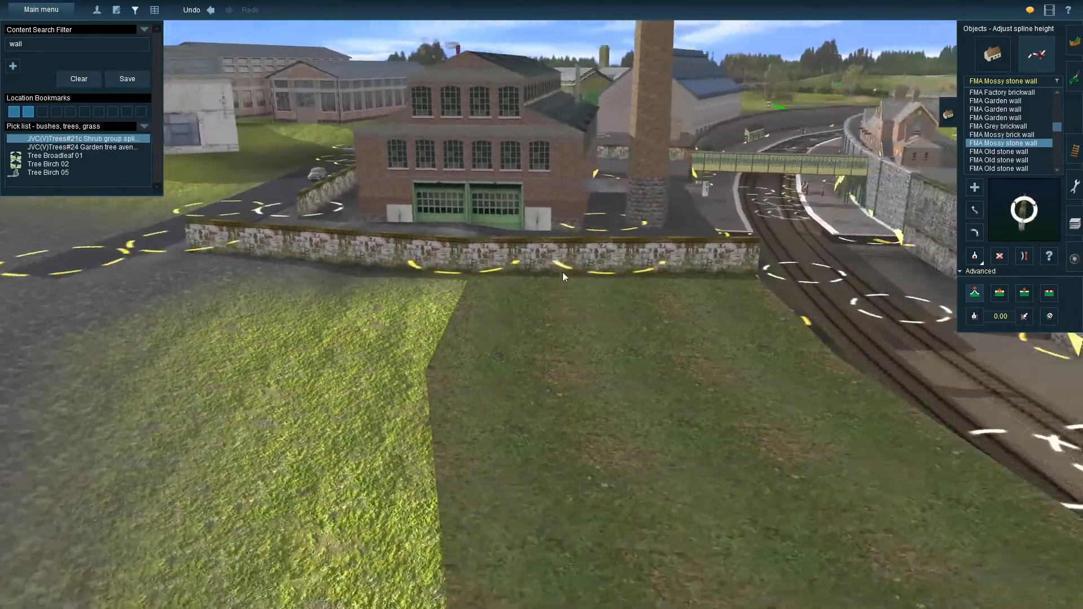
- Add a short mossy stone return at the yard-end wall's road corner and extend the roadside wall's end towards it
{"action": "key", "text": "Right"}
{"action": "key", "text": "Left"}
{"action": "key", "text": "Up"}
{"action": "key", "text": "m"}
{"action": "key", "text": "a"}
{"action": "mouse_move", "coordinate": [638, 409]}
{"action": "left_mouse_down"}
{"action": "mouse_move", "coordinate": [591, 397]}
{"action": "mouse_move", "coordinate": [649, 409]}
{"action": "left_mouse_up"}
{"action": "left_click", "coordinate": [975, 210]}
{"action": "left_click", "coordinate": [192, 11]}
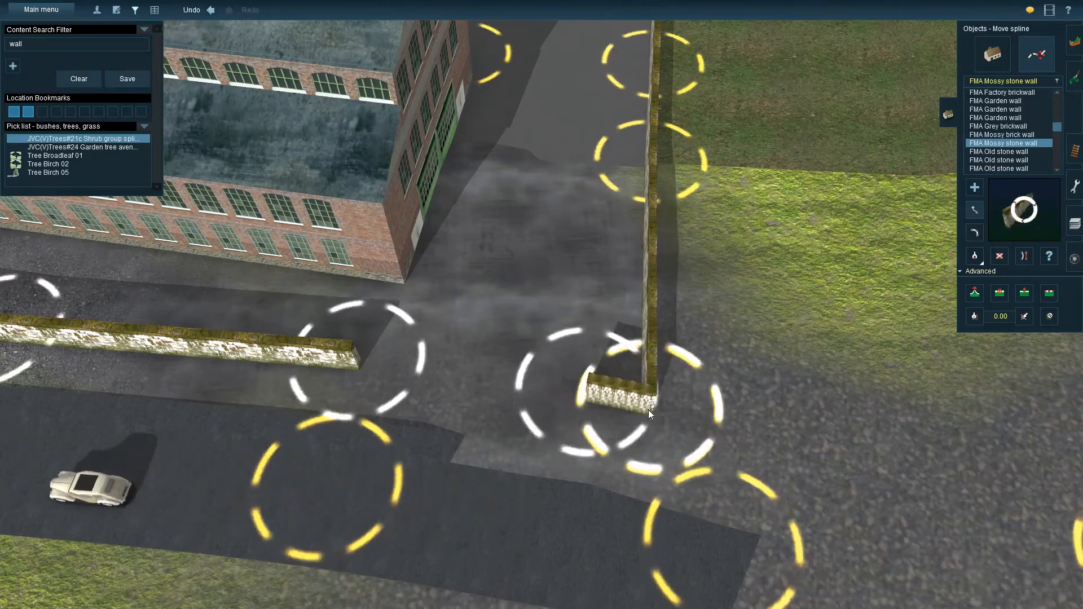
{"action": "left_click_drag", "start_coordinate": [359, 365], "coordinate": [395, 374]}
{"action": "right_click_drag", "start_coordinate": [395, 374], "coordinate": [417, 330]}
- Rotate the rusty-roofed building and move it onto the yard next to the access road pavement
{"action": "scroll", "coordinate": [408, 286], "scroll_direction": "down", "scroll_amount": 4}
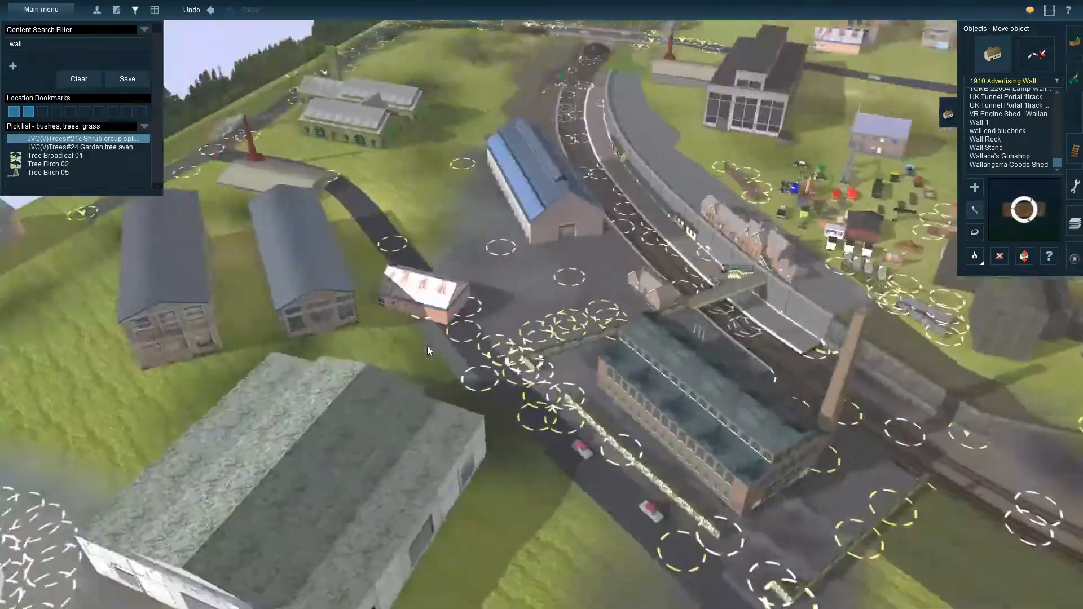
{"action": "key", "text": "r"}
{"action": "left_click_drag", "start_coordinate": [519, 284], "coordinate": [536, 310]}
{"action": "key", "text": "m"}
{"action": "left_click_drag", "start_coordinate": [431, 269], "coordinate": [520, 317]}
{"action": "right_click_drag", "start_coordinate": [593, 315], "coordinate": [505, 330]}
{"action": "scroll", "coordinate": [597, 331], "scroll_direction": "up", "scroll_amount": 4}
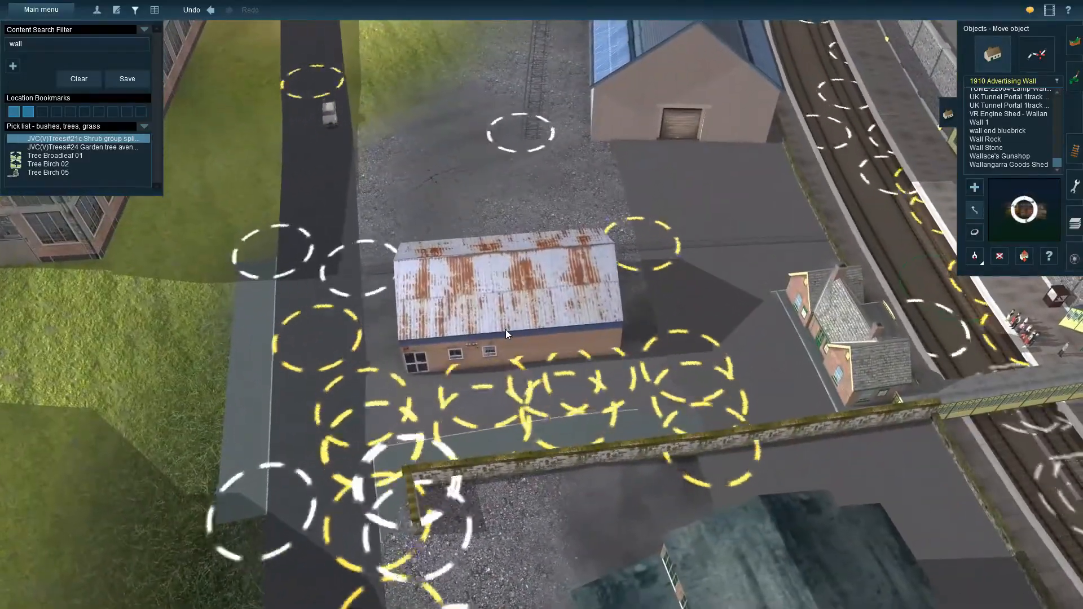
- Adjust the height of the rusty-roofed building on the yard
{"action": "key", "text": "h"}
{"action": "left_click_drag", "start_coordinate": [505, 329], "coordinate": [583, 270]}
{"action": "right_click_drag", "start_coordinate": [583, 269], "coordinate": [548, 320]}
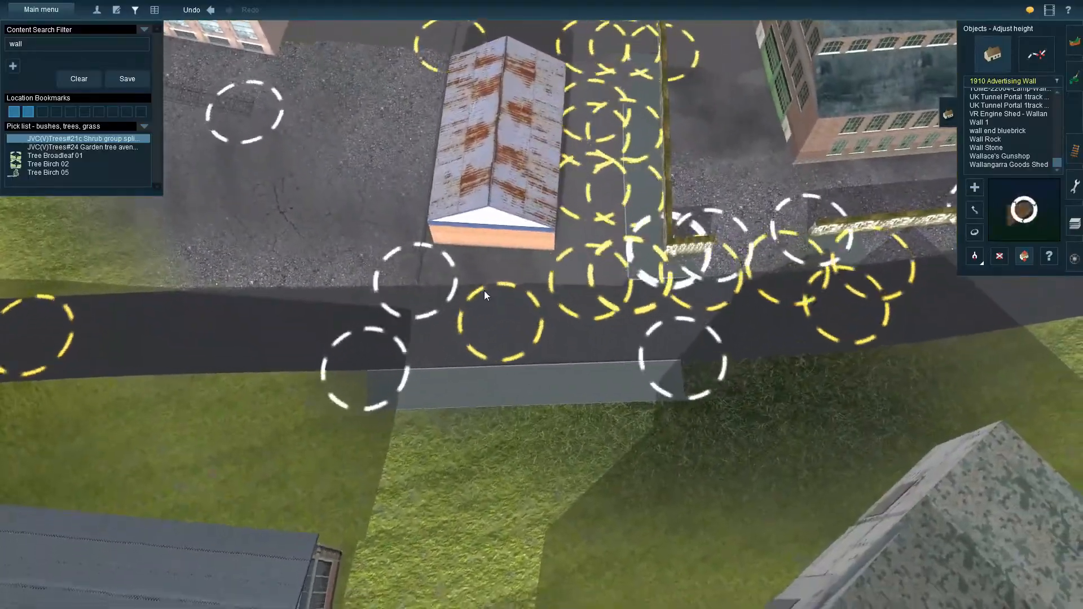
{"action": "right_click_drag", "start_coordinate": [485, 290], "coordinate": [554, 318]}
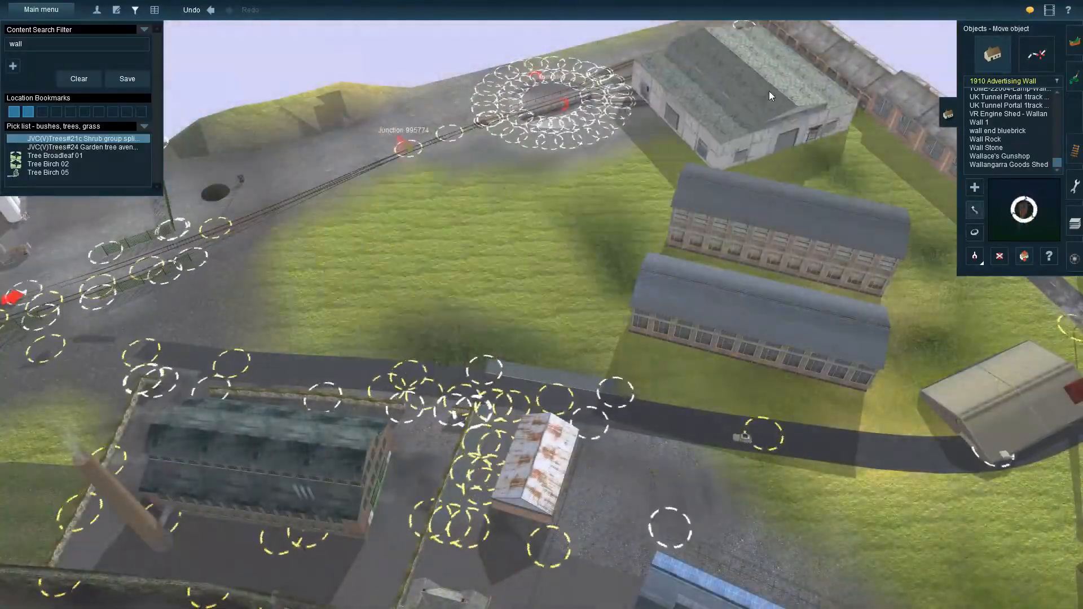
- Reposition and rotate the two long grey-roofed brick sheds on the field across the road from the works and adjust their height
{"action": "left_click_drag", "start_coordinate": [785, 225], "coordinate": [490, 256]}
{"action": "right_click_drag", "start_coordinate": [490, 256], "coordinate": [401, 231]}
{"action": "left_click_drag", "start_coordinate": [439, 209], "coordinate": [476, 132]}
{"action": "key", "text": "r"}
{"action": "left_click_drag", "start_coordinate": [753, 344], "coordinate": [511, 273]}
{"action": "key", "text": "m"}
{"action": "right_click_drag", "start_coordinate": [511, 271], "coordinate": [543, 231]}
{"action": "scroll", "coordinate": [554, 299], "scroll_direction": "up", "scroll_amount": 5}
{"action": "key", "text": "h"}
{"action": "left_click_drag", "start_coordinate": [543, 231], "coordinate": [543, 248]}
{"action": "left_click_drag", "start_coordinate": [672, 164], "coordinate": [671, 175]}
- Move the workshop with the red chimney so it stands beside the bend of the access road
{"action": "right_click_drag", "start_coordinate": [434, 192], "coordinate": [587, 259]}
{"action": "left_click_drag", "start_coordinate": [587, 259], "coordinate": [627, 170]}
{"action": "key", "text": "m"}
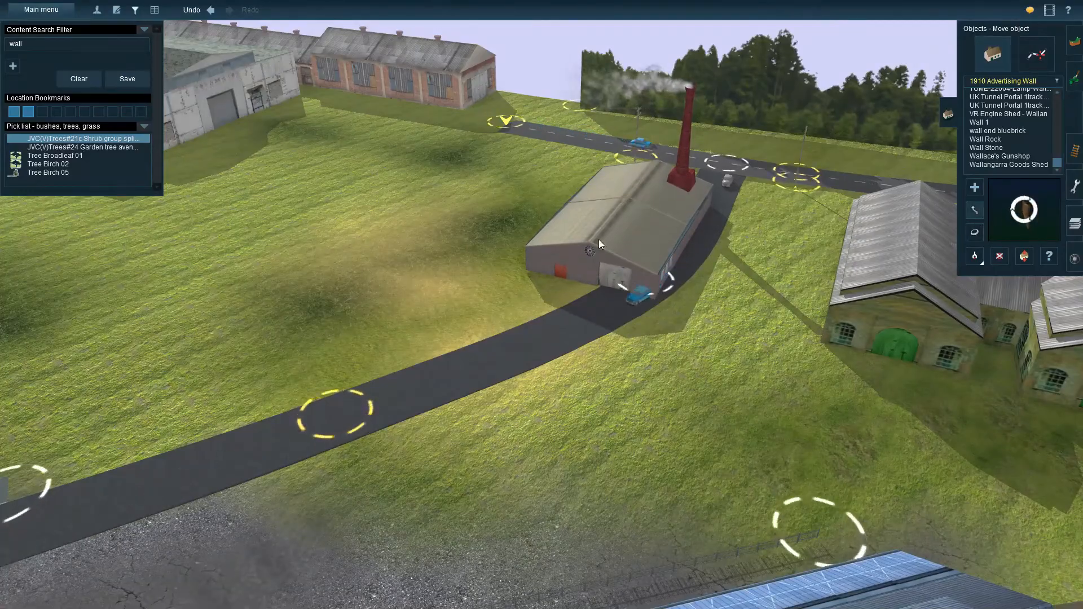
{"action": "right_click_drag", "start_coordinate": [644, 238], "coordinate": [429, 281]}
{"action": "left_click_drag", "start_coordinate": [669, 121], "coordinate": [799, 224]}
{"action": "right_click_drag", "start_coordinate": [799, 225], "coordinate": [741, 277]}
{"action": "key", "text": "m"}
{"action": "left_click_drag", "start_coordinate": [271, 355], "coordinate": [750, 122]}
{"action": "right_click_drag", "start_coordinate": [750, 121], "coordinate": [635, 377]}
- Rotate the derelict brick building standing between the factory road and the railway retaining wall
{"action": "left_click", "coordinate": [972, 233]}
{"action": "left_click_drag", "start_coordinate": [451, 271], "coordinate": [629, 292]}
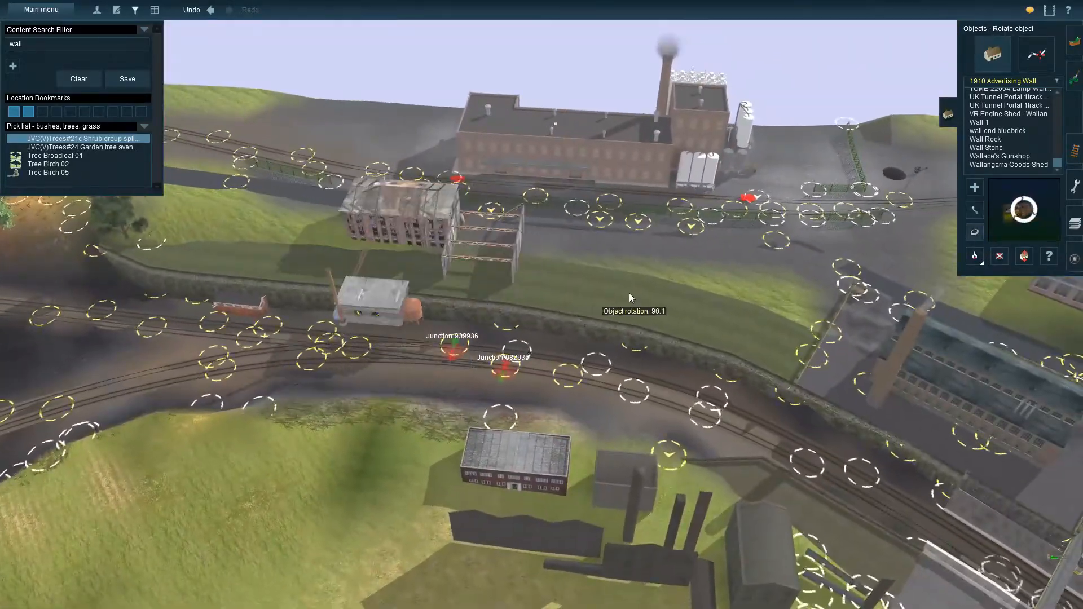
{"action": "key", "text": "Up"}
{"action": "left_click_drag", "start_coordinate": [386, 218], "coordinate": [418, 231]}
{"action": "right_click_drag", "start_coordinate": [418, 226], "coordinate": [504, 364]}
{"action": "scroll", "coordinate": [504, 365], "scroll_direction": "down", "scroll_amount": 8}
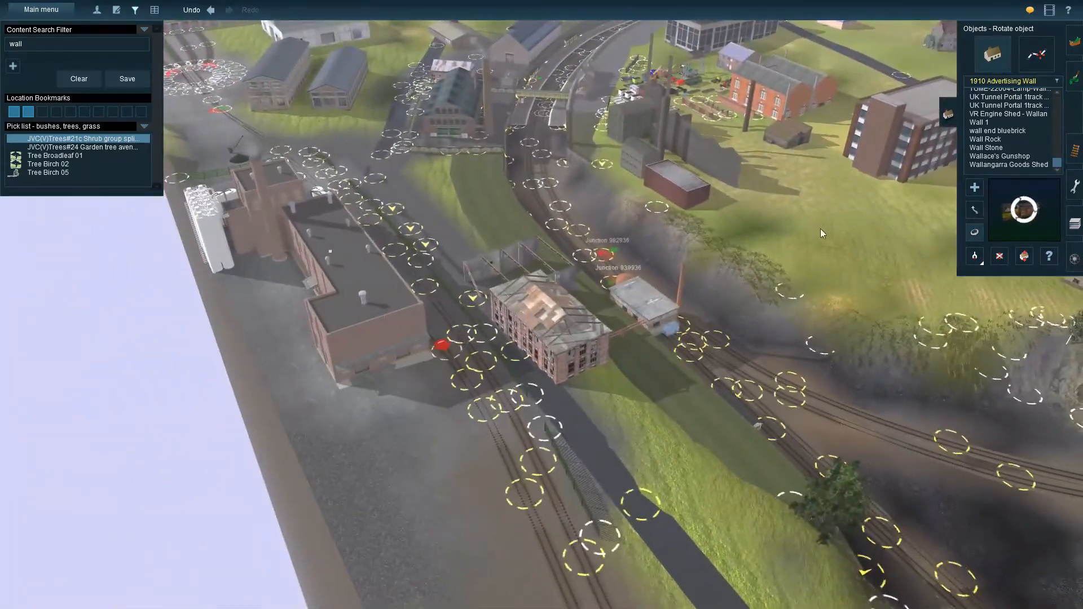
- Move the derelict brick building onto the grass field between the blue-roofed building and the road bridge
{"action": "key", "text": "m"}
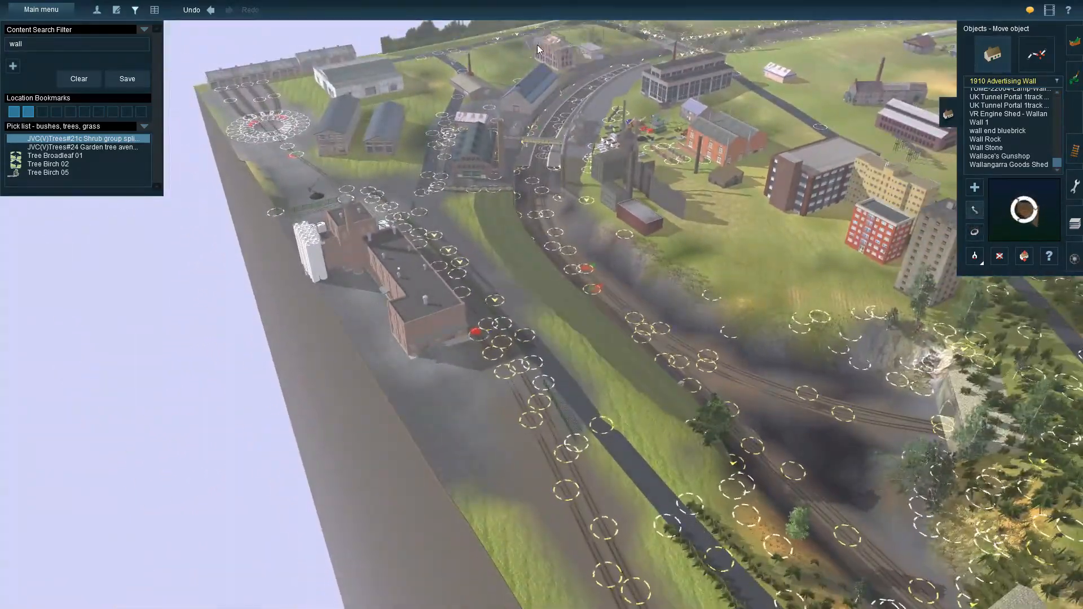
{"action": "right_click", "coordinate": [537, 50]}
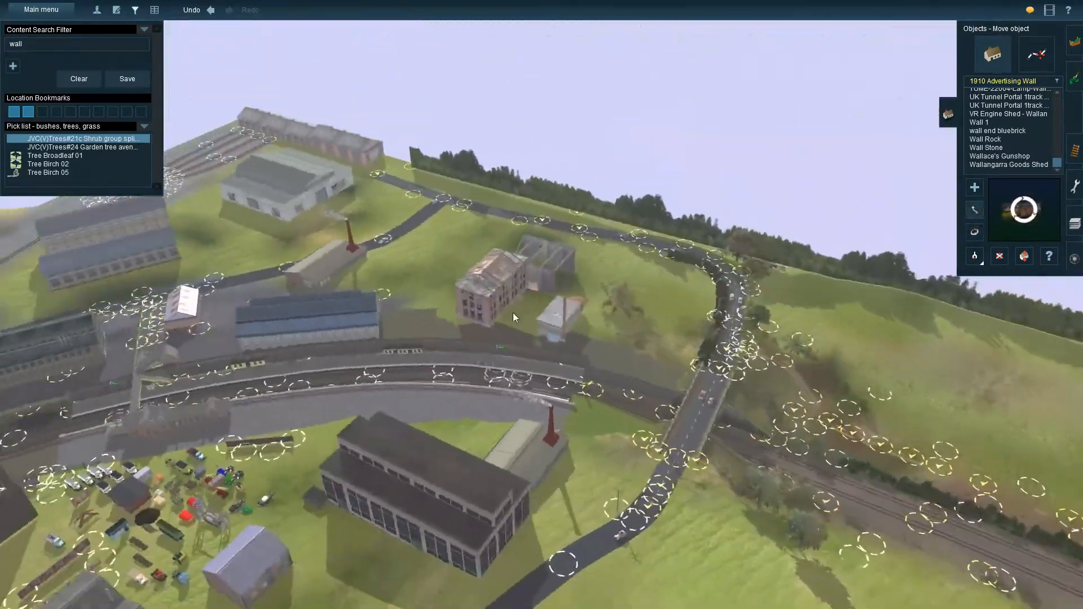
{"action": "scroll", "coordinate": [511, 315], "scroll_direction": "up", "scroll_amount": 5}
{"action": "right_click_drag", "start_coordinate": [520, 313], "coordinate": [861, 243]}
{"action": "left_click_drag", "start_coordinate": [669, 185], "coordinate": [456, 305]}
{"action": "right_click_drag", "start_coordinate": [456, 306], "coordinate": [516, 259]}
{"action": "left_click_drag", "start_coordinate": [516, 259], "coordinate": [509, 246]}
{"action": "right_click_drag", "start_coordinate": [614, 310], "coordinate": [584, 334]}
{"action": "left_click_drag", "start_coordinate": [584, 334], "coordinate": [636, 413]}
{"action": "right_click_drag", "start_coordinate": [636, 413], "coordinate": [149, 166]}
- Lay an FMA Old wall along the grass edge of the factory road, discarding the Wall Stone object
{"action": "left_click", "coordinate": [1008, 148]}
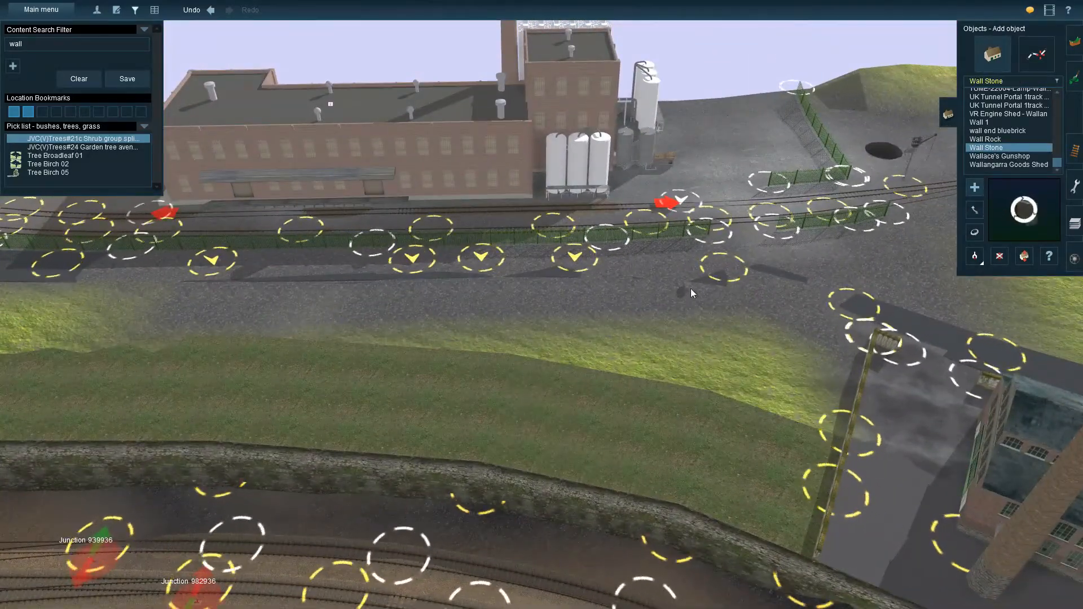
{"action": "left_click", "coordinate": [210, 10]}
{"action": "left_click", "coordinate": [1048, 55]}
{"action": "left_click", "coordinate": [995, 134]}
{"action": "left_click_drag", "start_coordinate": [726, 286], "coordinate": [449, 298]}
{"action": "scroll", "coordinate": [450, 298], "scroll_direction": "up", "scroll_amount": 3}
{"action": "scroll", "coordinate": [450, 298], "scroll_direction": "down", "scroll_amount": 3}
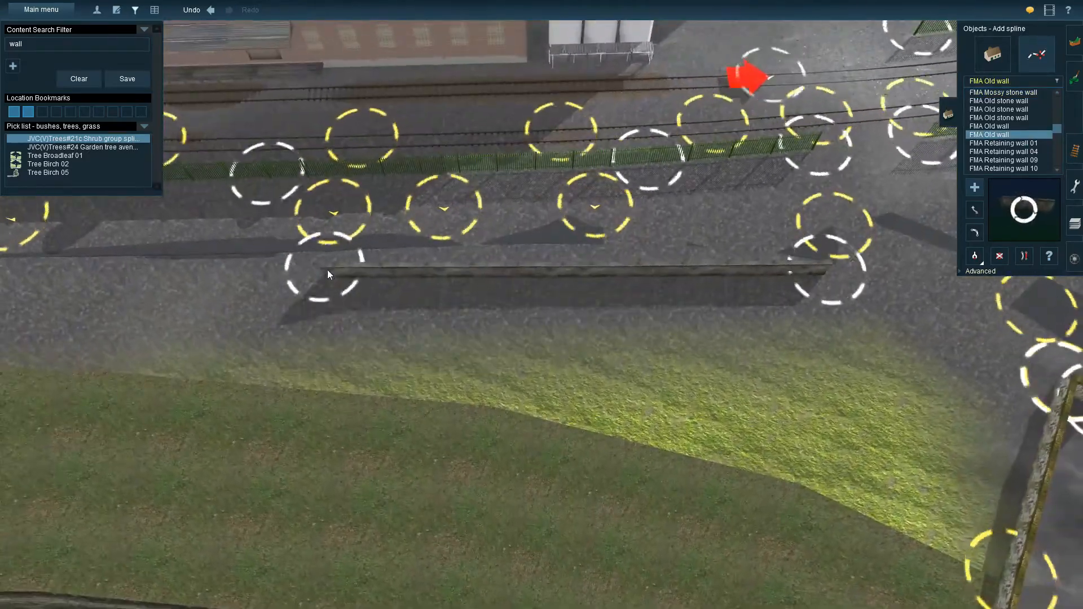
{"action": "left_click", "coordinate": [554, 256]}
{"action": "left_click", "coordinate": [248, 267]}
{"action": "right_click", "coordinate": [976, 357]}
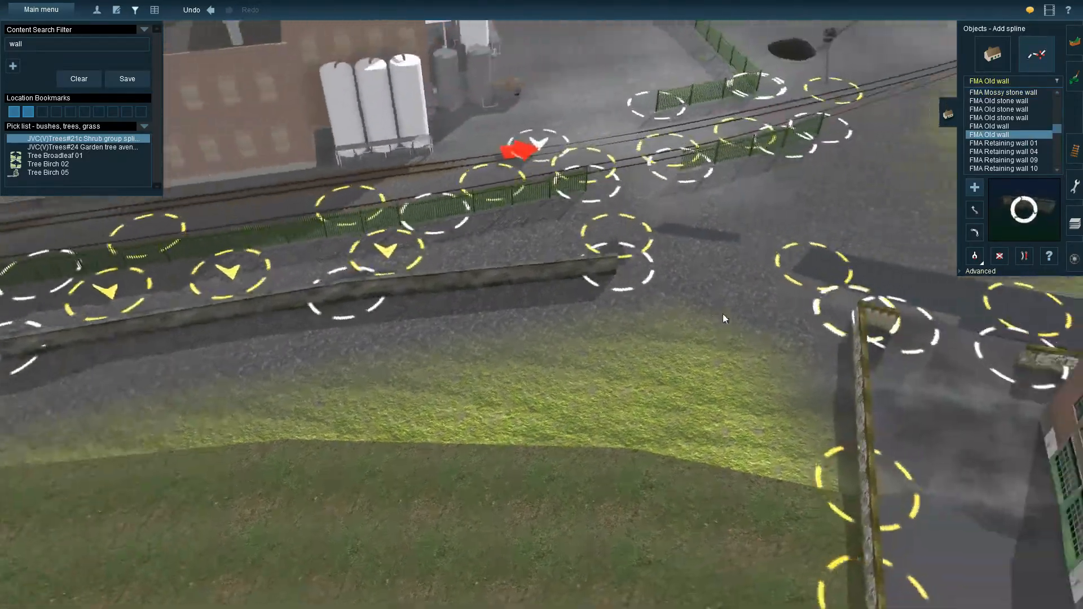
- Shape the road-junction end of the FMA Old wall and put a short length beside the mossy wall return
{"action": "left_click_drag", "start_coordinate": [367, 278], "coordinate": [443, 265]}
{"action": "left_click_drag", "start_coordinate": [590, 279], "coordinate": [544, 270]}
{"action": "right_click_drag", "start_coordinate": [544, 270], "coordinate": [846, 288]}
{"action": "key", "text": "m"}
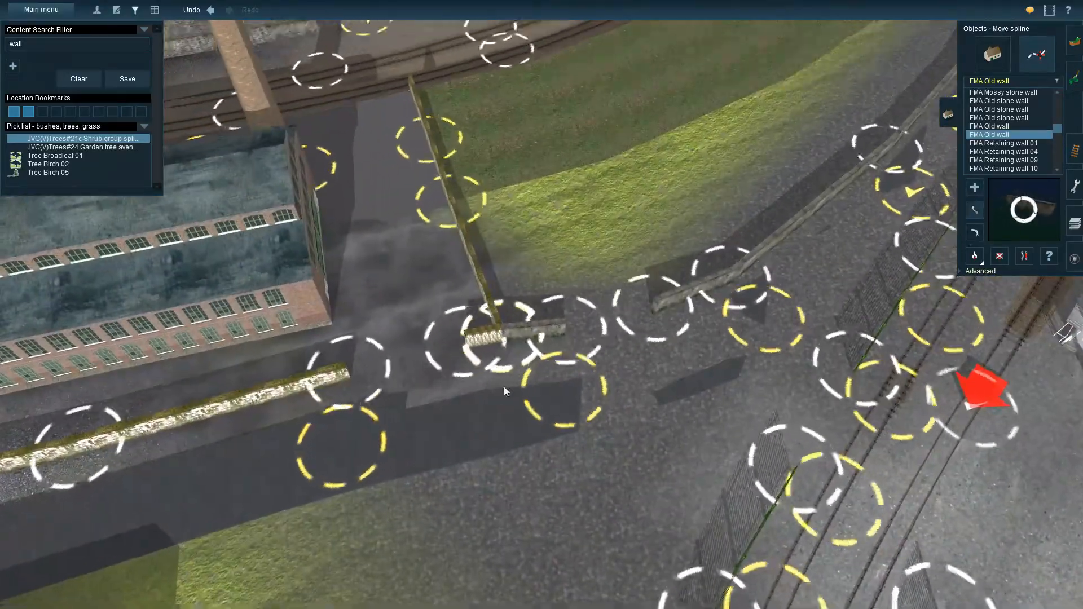
{"action": "scroll", "coordinate": [516, 381], "scroll_direction": "up", "scroll_amount": 5}
{"action": "key", "text": "Right"}
{"action": "key", "text": "Left"}
{"action": "key", "text": "Up"}
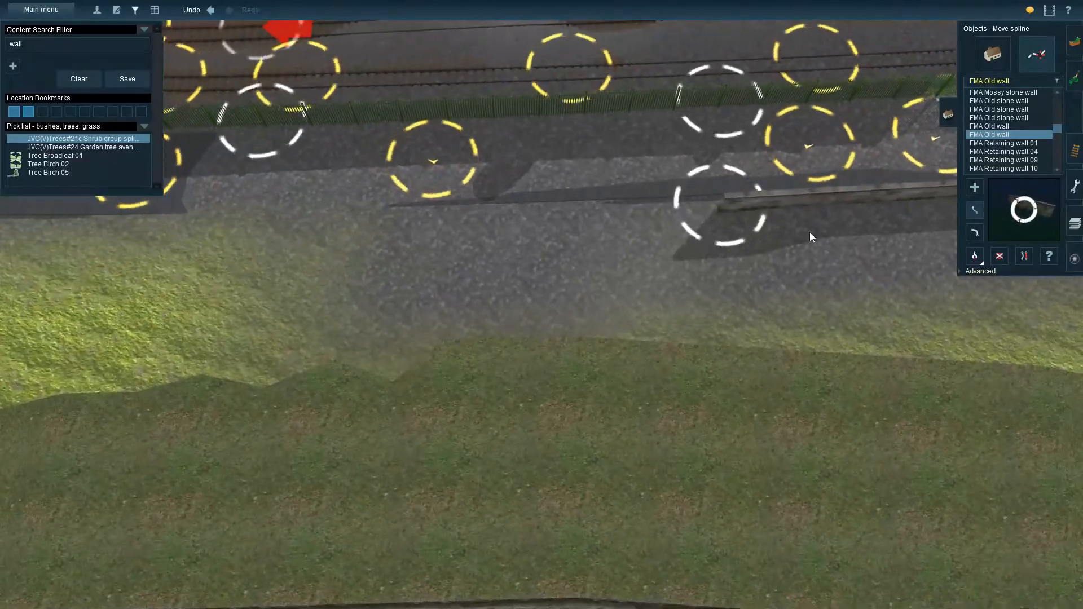
{"action": "right_click", "coordinate": [811, 233]}
{"action": "key", "text": "Down"}
{"action": "key", "text": "Left"}
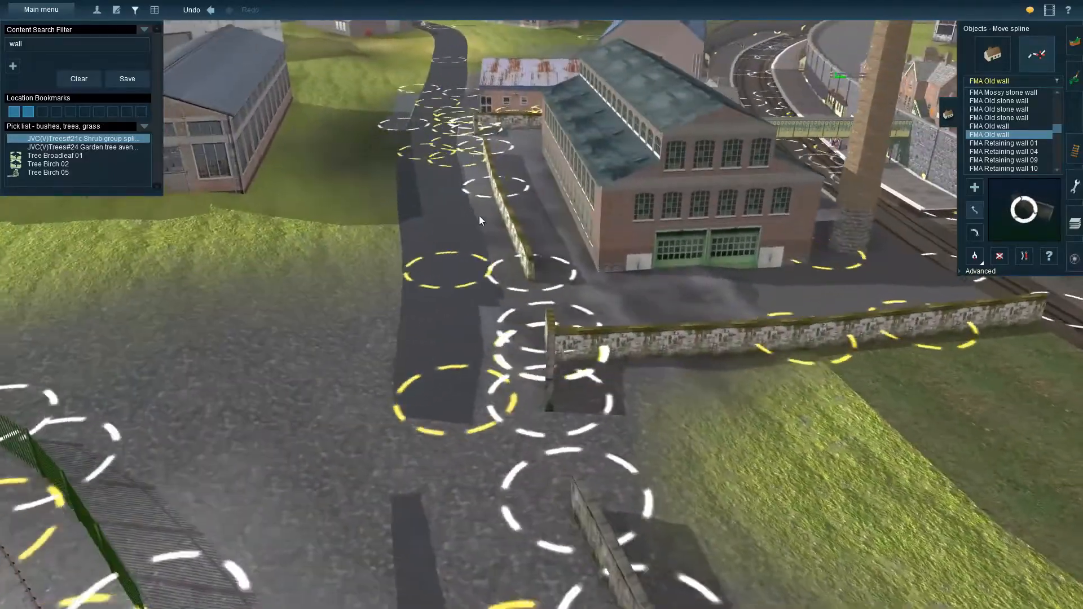
- Pick up the existing Pavement Asphalt 3.6m spline and extend it along the grass side of the road opposite the works
{"action": "right_click", "coordinate": [479, 216]}
{"action": "key", "text": "Up"}
{"action": "key", "text": "g"}
{"action": "left_click", "coordinate": [893, 243]}
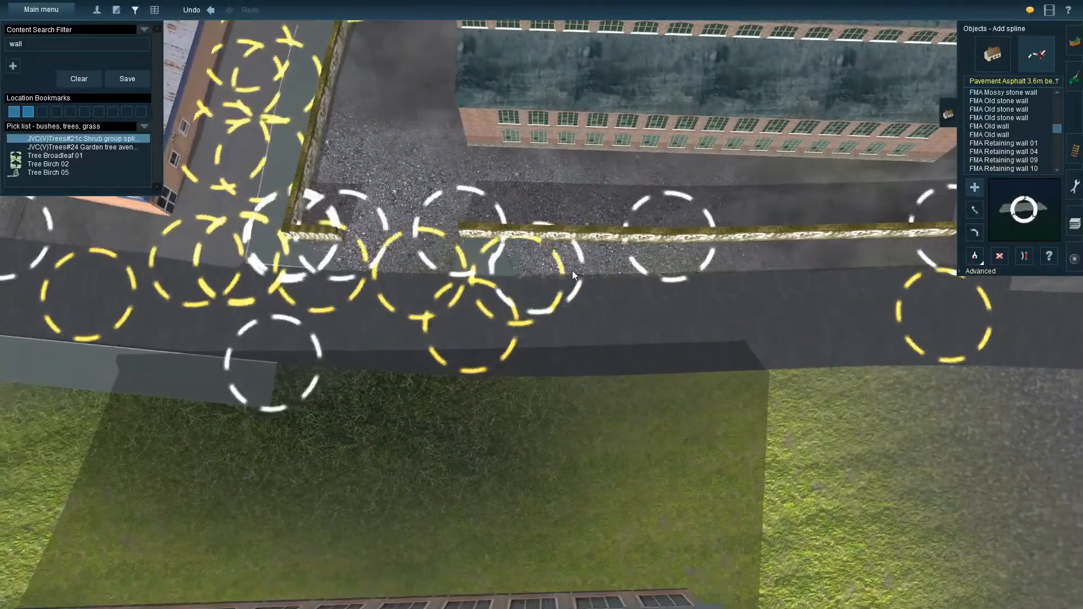
{"action": "right_click", "coordinate": [752, 269]}
{"action": "key", "text": "Left"}
{"action": "left_click", "coordinate": [141, 354]}
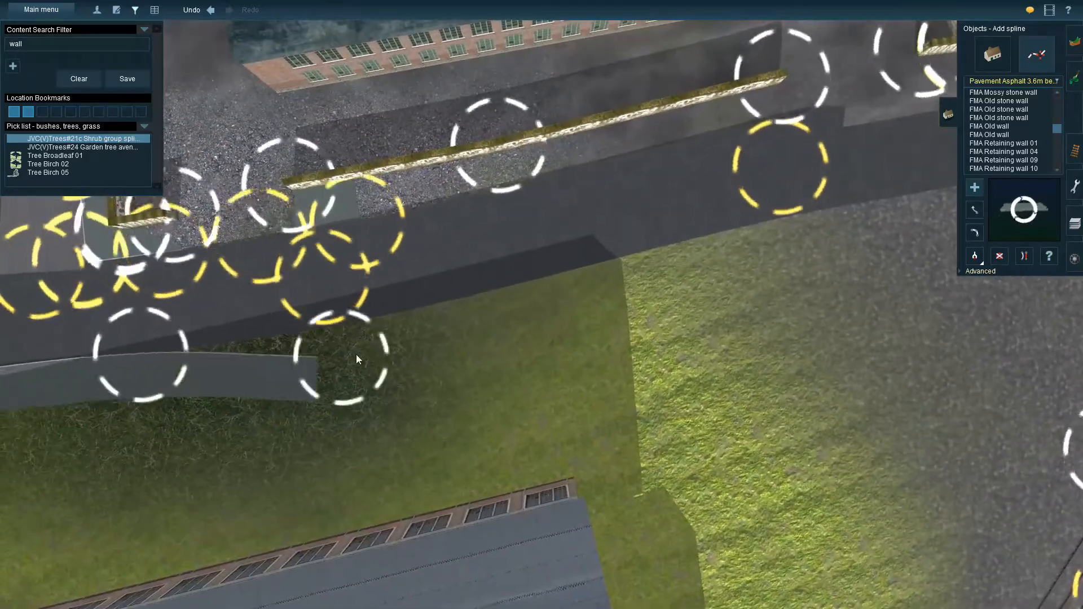
{"action": "left_click", "coordinate": [381, 314]}
{"action": "left_click", "coordinate": [729, 233]}
{"action": "left_click", "coordinate": [933, 190]}
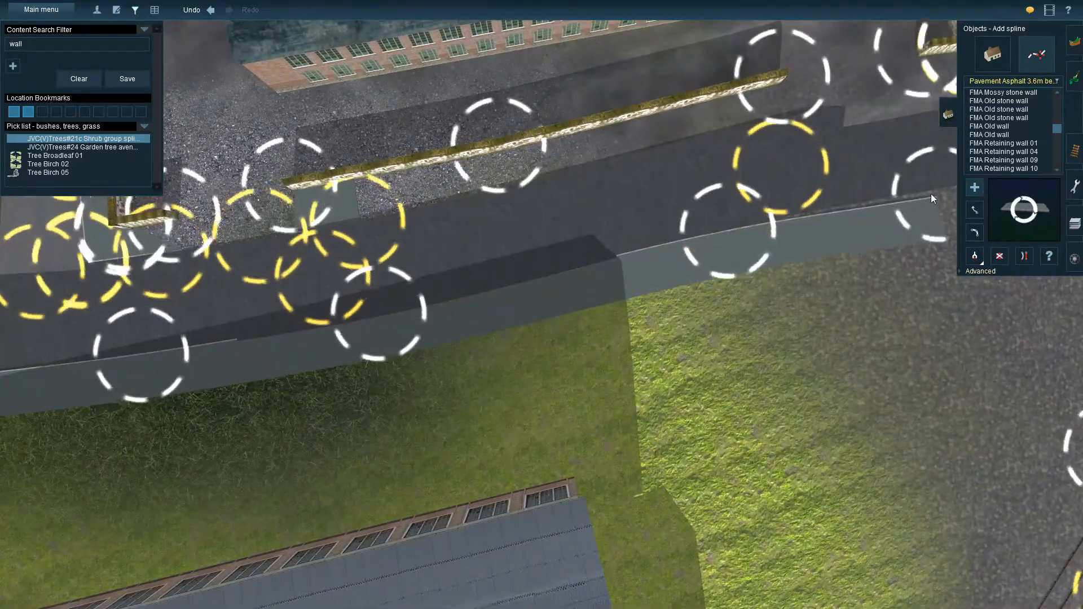
- Adjust the height of the points of the pavement on the grass side of the road
{"action": "left_click", "coordinate": [981, 271]}
{"action": "left_click", "coordinate": [975, 293]}
{"action": "left_click_drag", "start_coordinate": [381, 314], "coordinate": [380, 323]}
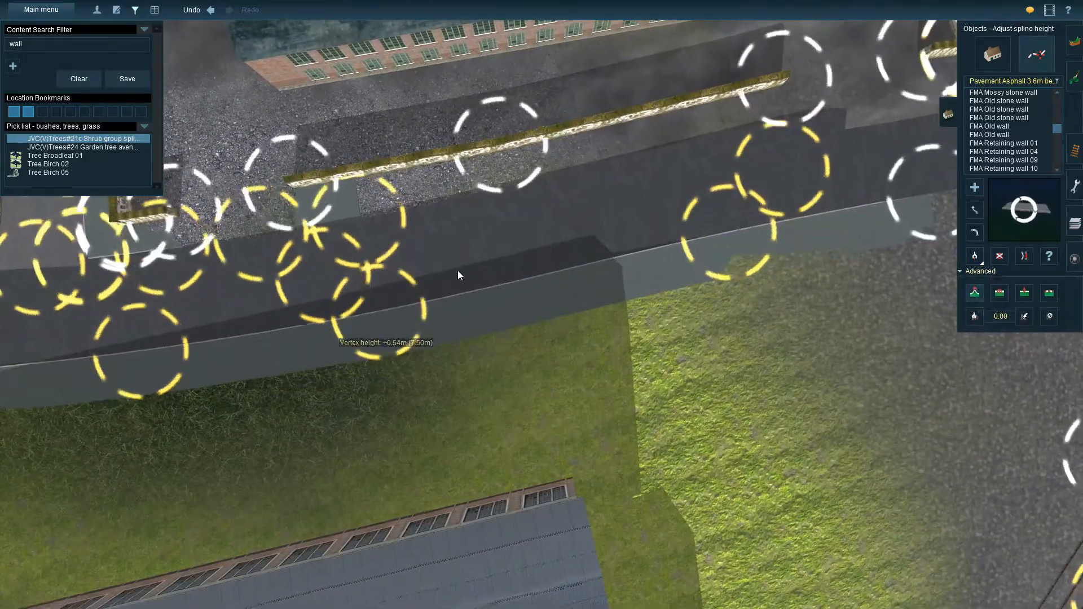
{"action": "key", "text": "Left"}
{"action": "left_click_drag", "start_coordinate": [561, 318], "coordinate": [560, 324]}
- Lay an asphalt pavement in front of the mossy roadside wall, insert points in it and adjust their height
{"action": "right_click", "coordinate": [438, 347]}
{"action": "key", "text": "Right"}
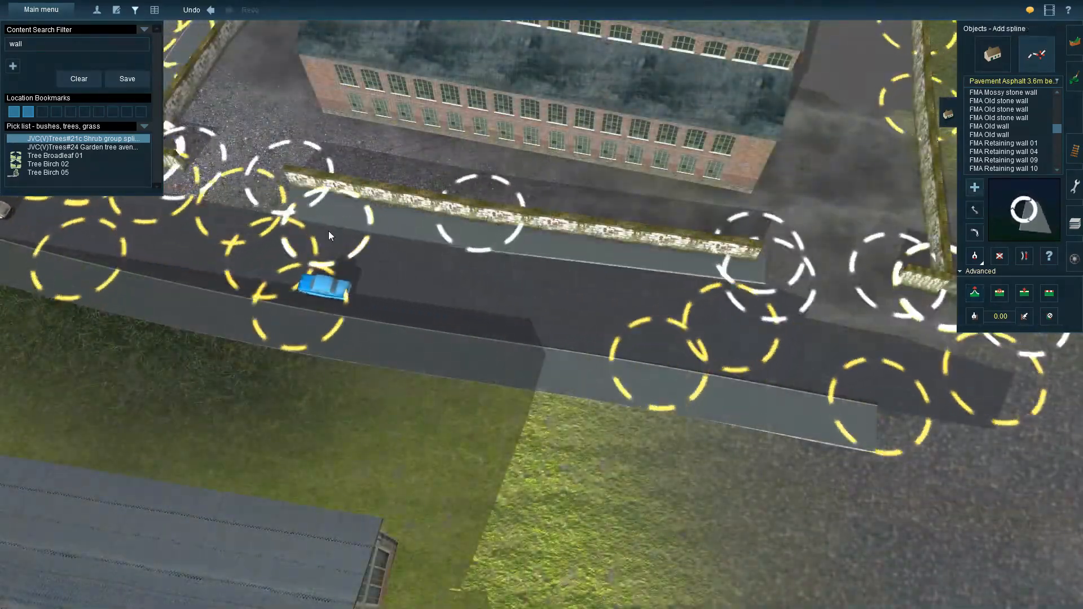
{"action": "key", "text": "m"}
{"action": "left_click_drag", "start_coordinate": [765, 279], "coordinate": [753, 287]}
{"action": "left_click", "coordinate": [976, 293]}
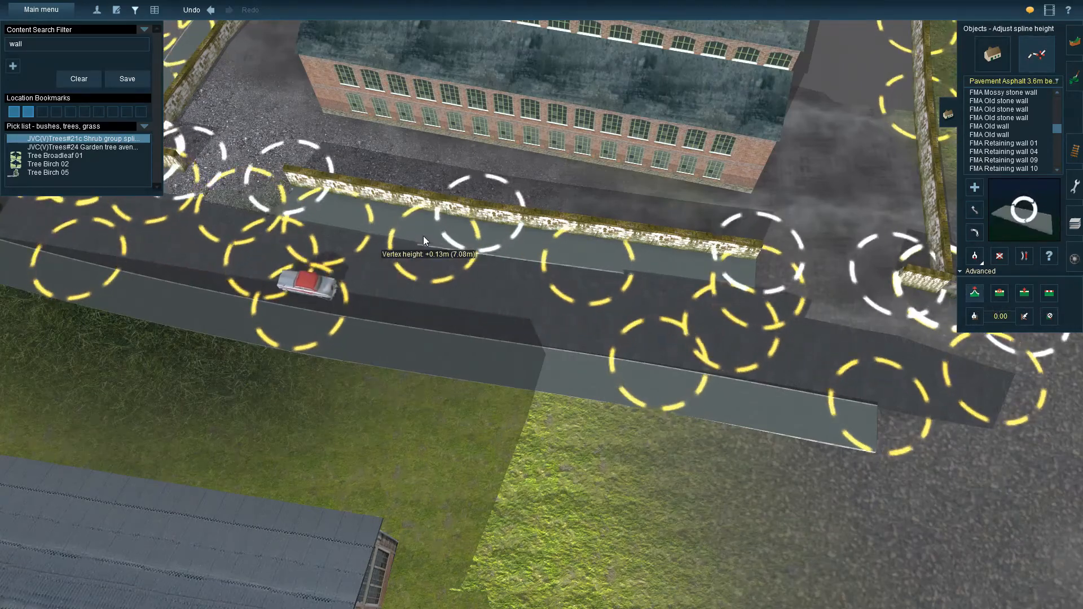
{"action": "key", "text": "i"}
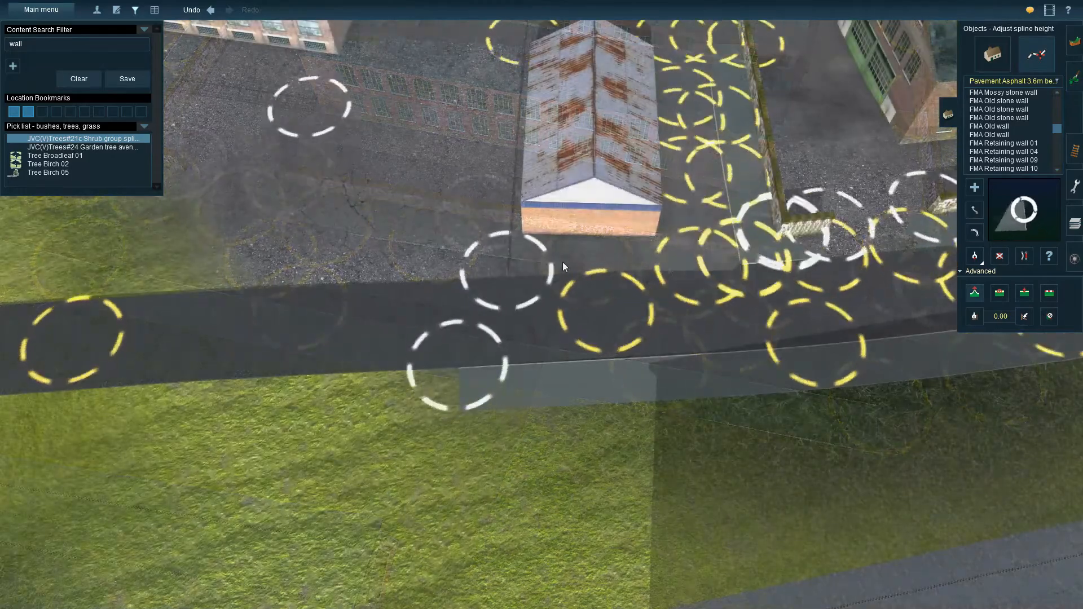
- Lay an asphalt pavement between the road and the yard in front of the rusty-roofed building and align its end
{"action": "key", "text": "a"}
{"action": "left_click", "coordinate": [645, 260]}
{"action": "left_click", "coordinate": [127, 291]}
{"action": "key", "text": "m"}
{"action": "left_click_drag", "start_coordinate": [656, 270], "coordinate": [652, 262]}
{"action": "key", "text": "Down"}
{"action": "key", "text": "Up"}
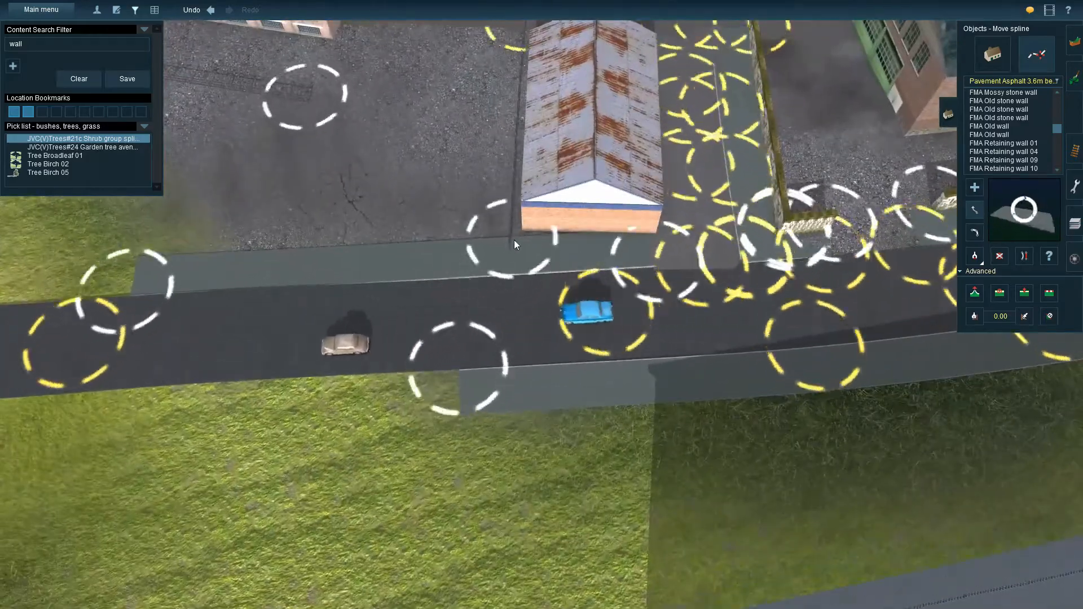
{"action": "right_click", "coordinate": [567, 249]}
{"action": "key", "text": "Right"}
{"action": "key", "text": "Down"}
{"action": "key", "text": "Left"}
{"action": "key", "text": "Up"}
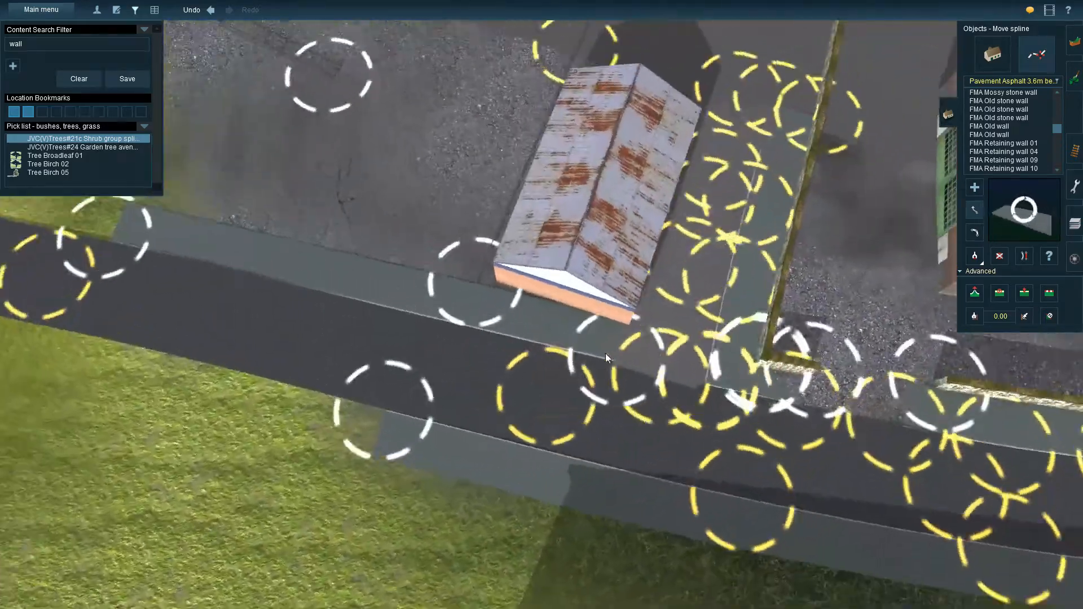
{"action": "left_click", "coordinate": [624, 360]}
{"action": "key", "text": "Down"}
{"action": "left_click", "coordinate": [210, 10]}
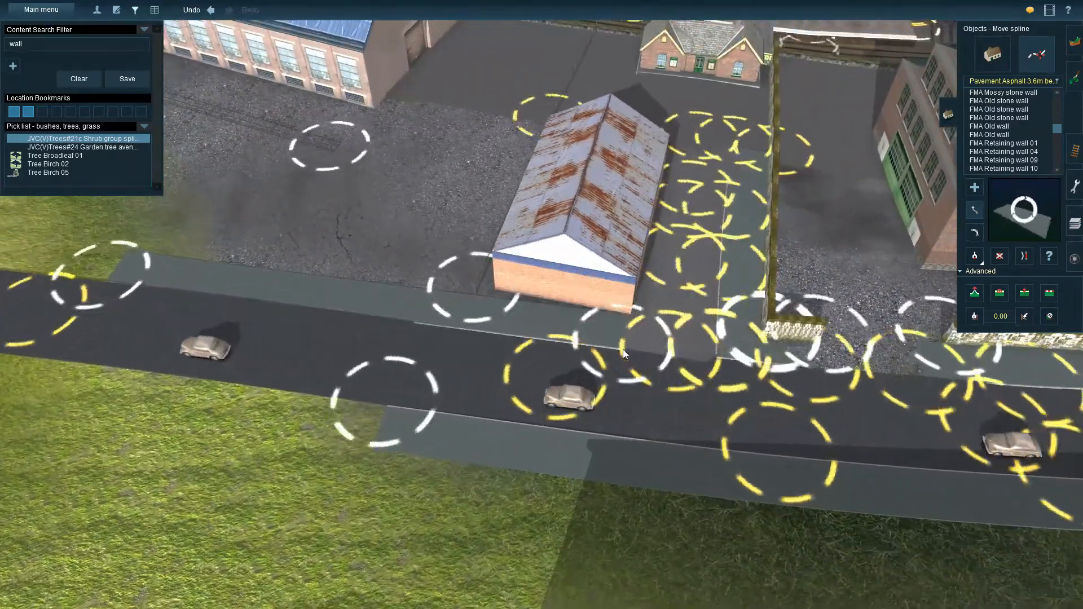
- Insert two spline points into the pavement in front of the yard
{"action": "key", "text": "Right"}
{"action": "key", "text": "Down"}
{"action": "key", "text": "Left"}
{"action": "scroll", "coordinate": [519, 384], "scroll_direction": "up", "scroll_amount": 3}
{"action": "key", "text": "Left"}
{"action": "key", "text": "Up"}
{"action": "left_click", "coordinate": [975, 256]}
{"action": "left_click", "coordinate": [500, 288]}
{"action": "left_click", "coordinate": [276, 296]}
- Adjust the height of the yard-front pavement's points to fit the road surface
{"action": "left_click", "coordinate": [975, 293]}
{"action": "left_click_drag", "start_coordinate": [533, 296], "coordinate": [533, 290]}
{"action": "left_click_drag", "start_coordinate": [242, 294], "coordinate": [242, 289]}
{"action": "left_click_drag", "start_coordinate": [25, 305], "coordinate": [25, 301]}
{"action": "right_click", "coordinate": [164, 339]}
{"action": "left_click_drag", "start_coordinate": [406, 270], "coordinate": [406, 252]}
{"action": "scroll", "coordinate": [720, 268], "scroll_direction": "down", "scroll_amount": 2}
{"action": "right_click", "coordinate": [511, 282]}
{"action": "key", "text": "Left"}
{"action": "scroll", "coordinate": [609, 300], "scroll_direction": "down", "scroll_amount": 3}
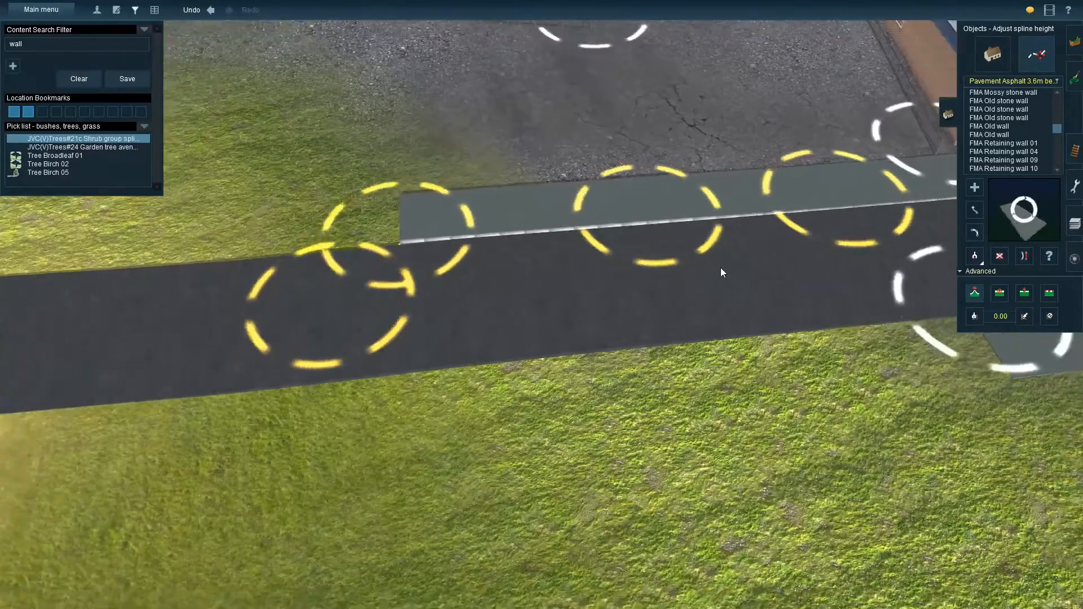
- Extend the grass-side pavement as far as the end of the yard-front pavement and align it with the road edge
{"action": "key", "text": "Right"}
{"action": "key", "text": "a"}
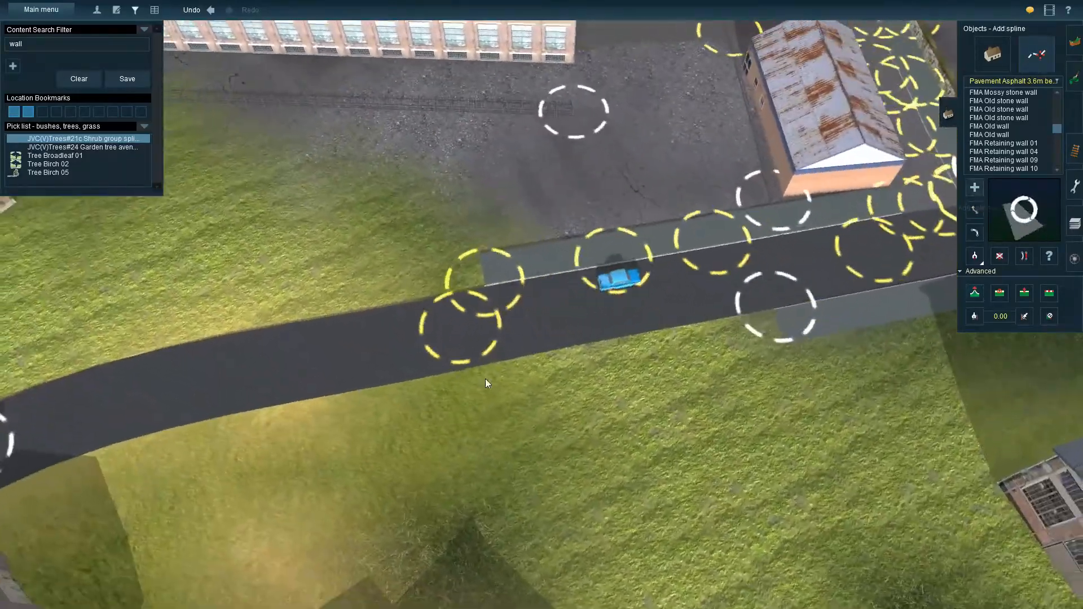
{"action": "left_click", "coordinate": [517, 371]}
{"action": "left_click", "coordinate": [772, 316]}
{"action": "key", "text": "m"}
{"action": "left_click_drag", "start_coordinate": [510, 374], "coordinate": [512, 360]}
{"action": "key", "text": "Left"}
{"action": "key", "text": "Down"}
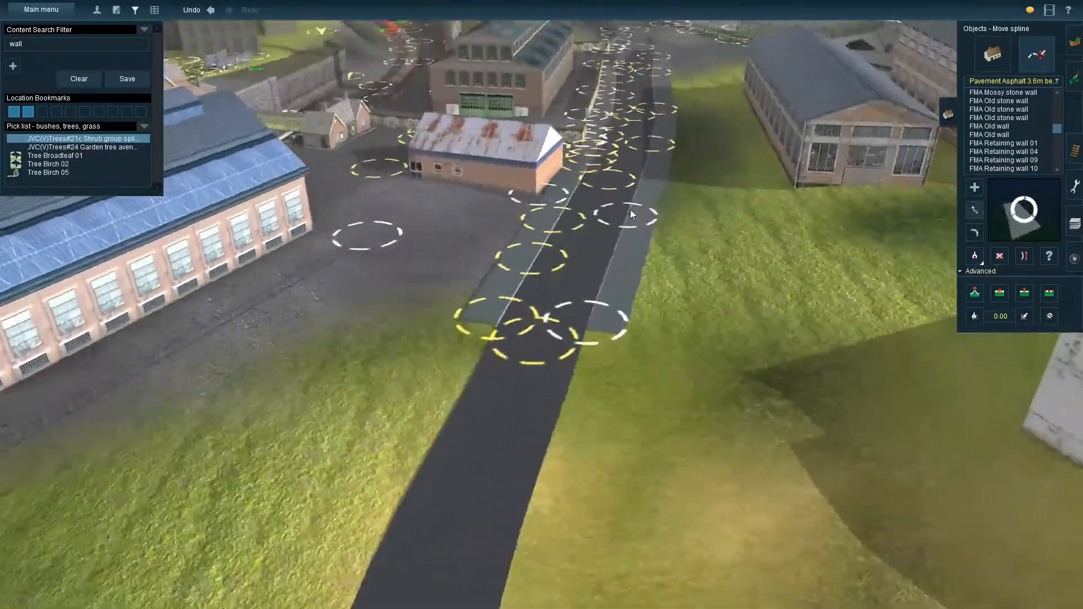
- Extend the pavement around the road corner to the railway fence and add a short piece in front of the mossy wall return
{"action": "right_click", "coordinate": [592, 141]}
{"action": "key", "text": "Left"}
{"action": "key", "text": "Up"}
{"action": "key", "text": "a"}
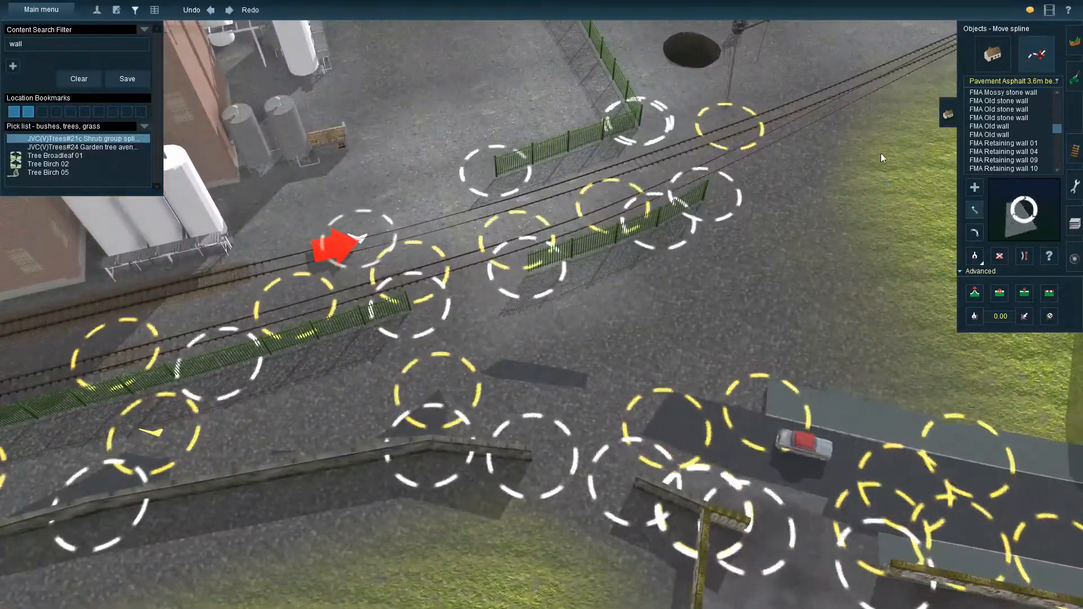
{"action": "left_click", "coordinate": [581, 365]}
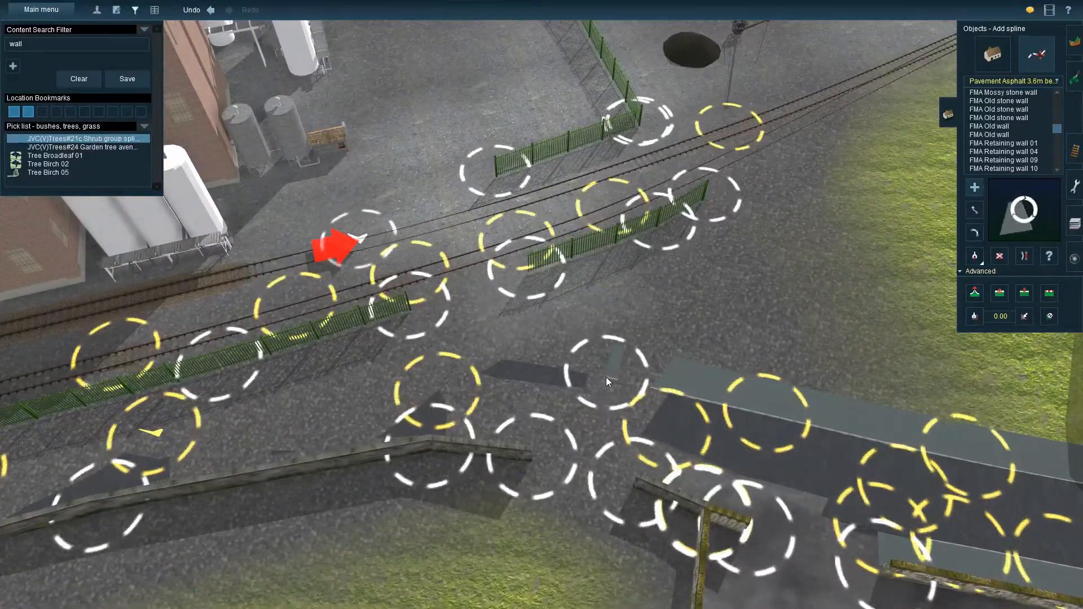
{"action": "left_click", "coordinate": [648, 383]}
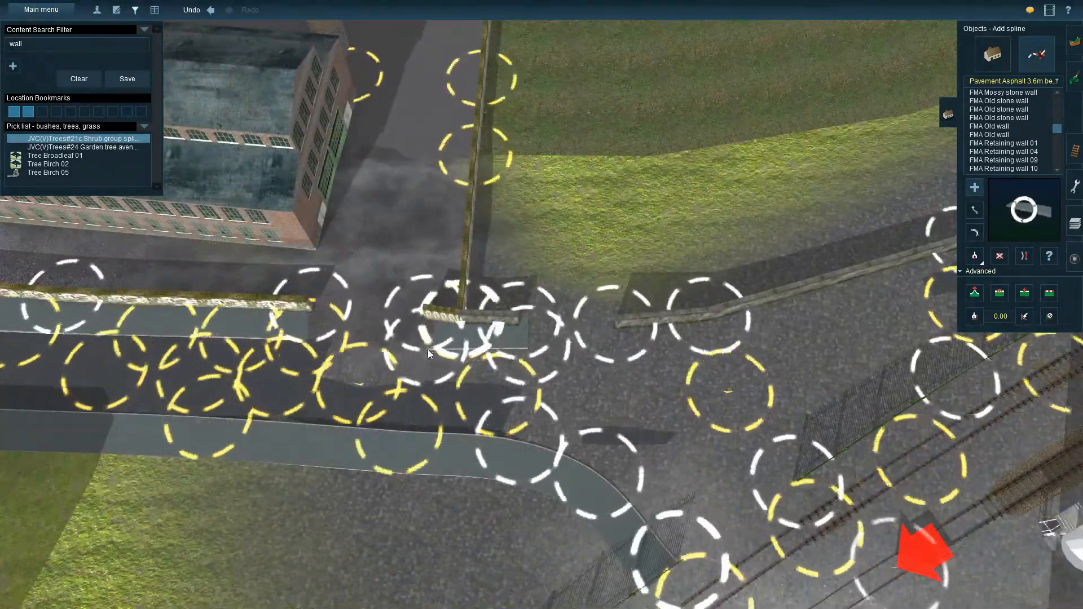
{"action": "key", "text": "m"}
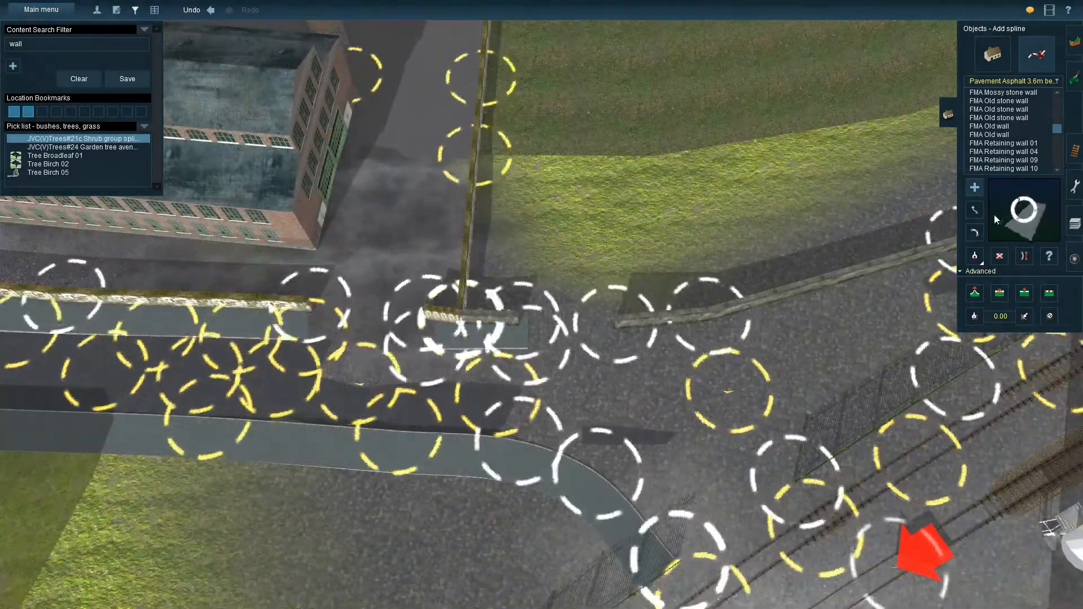
{"action": "right_click", "coordinate": [883, 291]}
{"action": "left_click_drag", "start_coordinate": [630, 277], "coordinate": [630, 249]}
{"action": "left_click_drag", "start_coordinate": [290, 292], "coordinate": [294, 284]}
- Lay an asphalt pavement along the FMA Old wall from the junction corner and move its points to follow the wall
{"action": "key", "text": "a"}
{"action": "left_click", "coordinate": [838, 205]}
{"action": "left_click", "coordinate": [624, 286]}
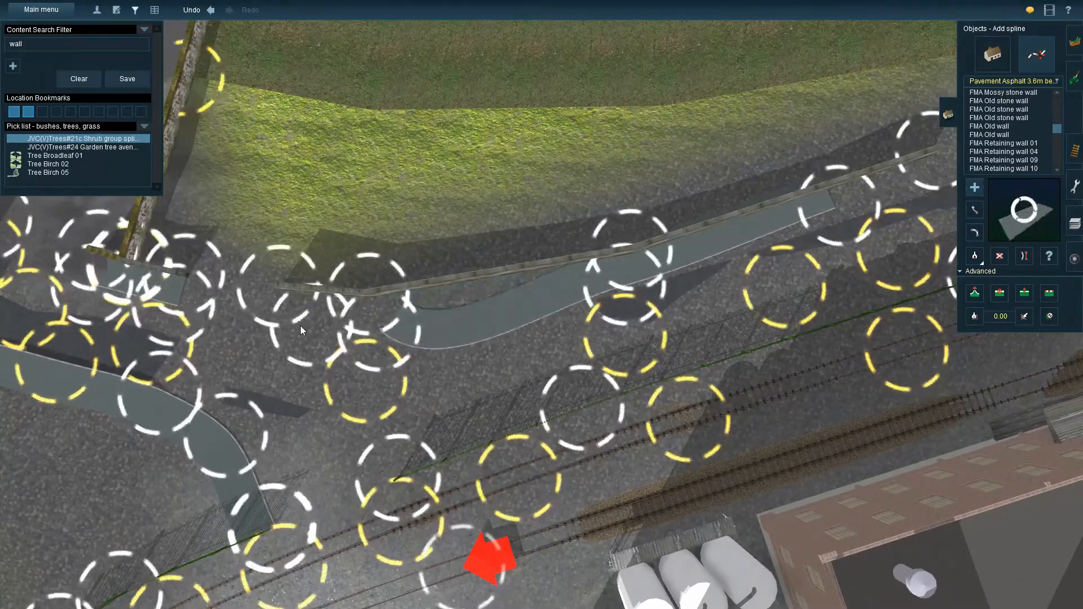
{"action": "left_click", "coordinate": [270, 323]}
{"action": "right_click_drag", "start_coordinate": [270, 323], "coordinate": [737, 277]}
{"action": "key", "text": "m"}
{"action": "left_click_drag", "start_coordinate": [737, 278], "coordinate": [706, 300]}
{"action": "mouse_move", "coordinate": [469, 306]}
{"action": "left_mouse_down"}
{"action": "mouse_move", "coordinate": [479, 300]}
{"action": "mouse_move", "coordinate": [452, 314]}
{"action": "left_mouse_up"}
{"action": "left_click_drag", "start_coordinate": [480, 278], "coordinate": [483, 282]}
{"action": "key", "text": "Up"}
{"action": "key", "text": "Down"}
- Continue the asphalt pavement past the end of the FMA Old wall and insert two spline points in the new stretch
{"action": "right_click", "coordinate": [948, 249]}
{"action": "left_click", "coordinate": [975, 187]}
{"action": "left_click", "coordinate": [865, 338]}
{"action": "left_click", "coordinate": [247, 342]}
{"action": "left_click", "coordinate": [974, 209]}
{"action": "left_click", "coordinate": [656, 334]}
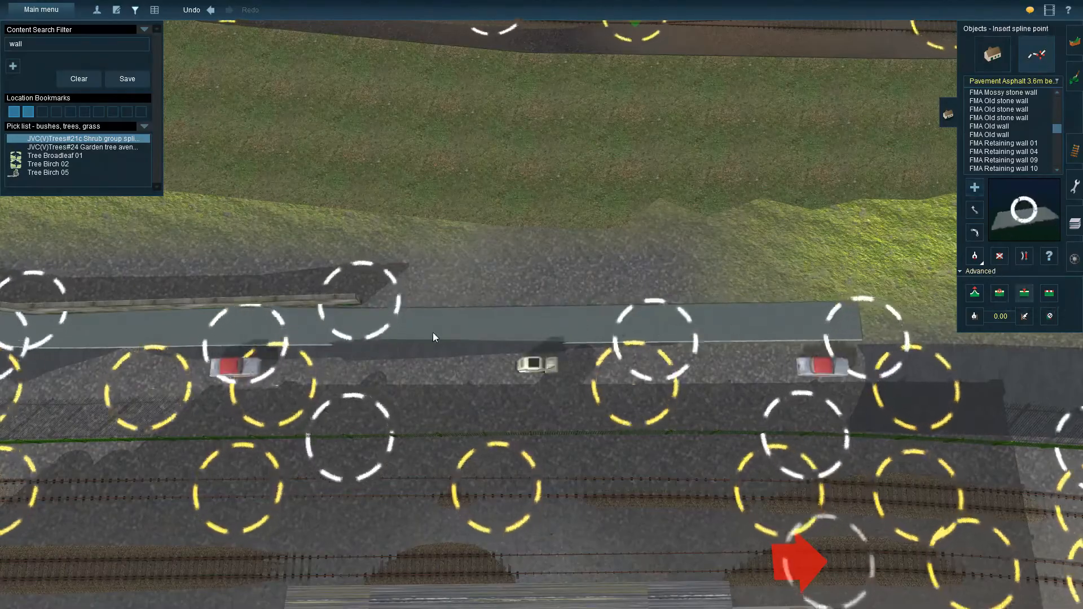
{"action": "left_click", "coordinate": [433, 333]}
- Adjust the height of the inserted points in the pavement beyond the FMA Old wall
{"action": "left_click", "coordinate": [974, 293]}
{"action": "right_click_drag", "start_coordinate": [444, 323], "coordinate": [543, 330]}
{"action": "key", "text": "Right"}
{"action": "key", "text": "Down"}
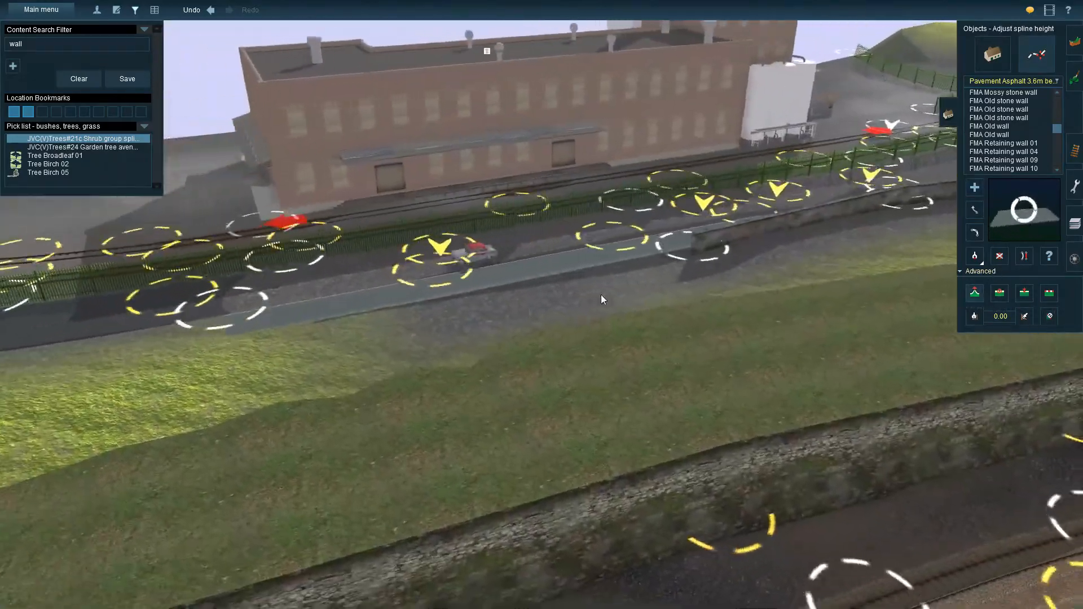
{"action": "right_click", "coordinate": [700, 255]}
{"action": "key", "text": "Right"}
{"action": "right_click_drag", "start_coordinate": [530, 251], "coordinate": [424, 242]}
{"action": "key", "text": "Up"}
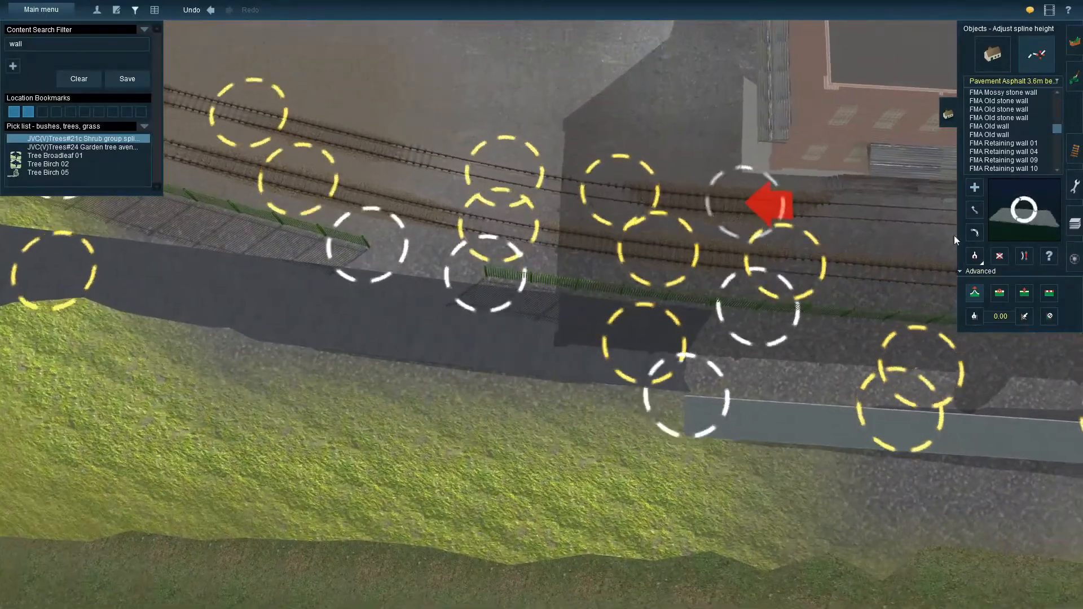
- Lay an asphalt pavement along the grassy side of the road up to the existing pavement's end and adjust its end point position and height
{"action": "left_click", "coordinate": [975, 187]}
{"action": "left_click", "coordinate": [334, 360]}
{"action": "left_click", "coordinate": [678, 404]}
{"action": "key", "text": "m"}
{"action": "mouse_move", "coordinate": [336, 362]}
{"action": "left_mouse_down"}
{"action": "mouse_move", "coordinate": [349, 353]}
{"action": "mouse_move", "coordinate": [330, 350]}
{"action": "left_mouse_up"}
{"action": "key", "text": "h"}
{"action": "left_click", "coordinate": [351, 367]}
{"action": "left_click", "coordinate": [655, 390]}
{"action": "key", "text": "Down"}
{"action": "key", "text": "Up"}
{"action": "key", "text": "m"}
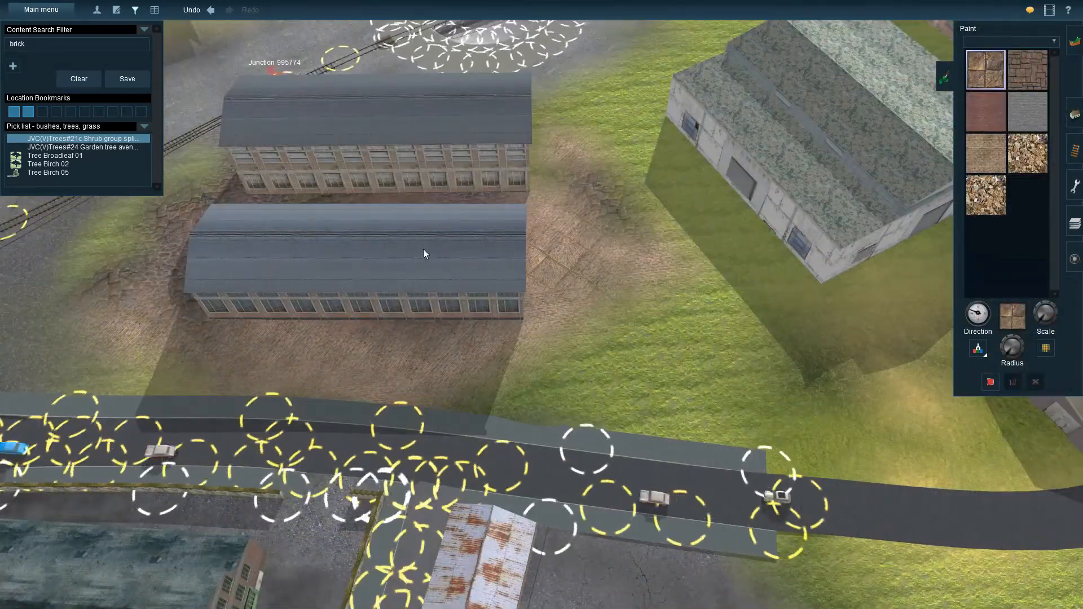
- Filter the ground textures for "floor" and try the dark brown one on the ground beside the factory halls
{"action": "left_click_drag", "start_coordinate": [33, 43], "coordinate": [8, 44]}
{"action": "type", "text": "floor"}
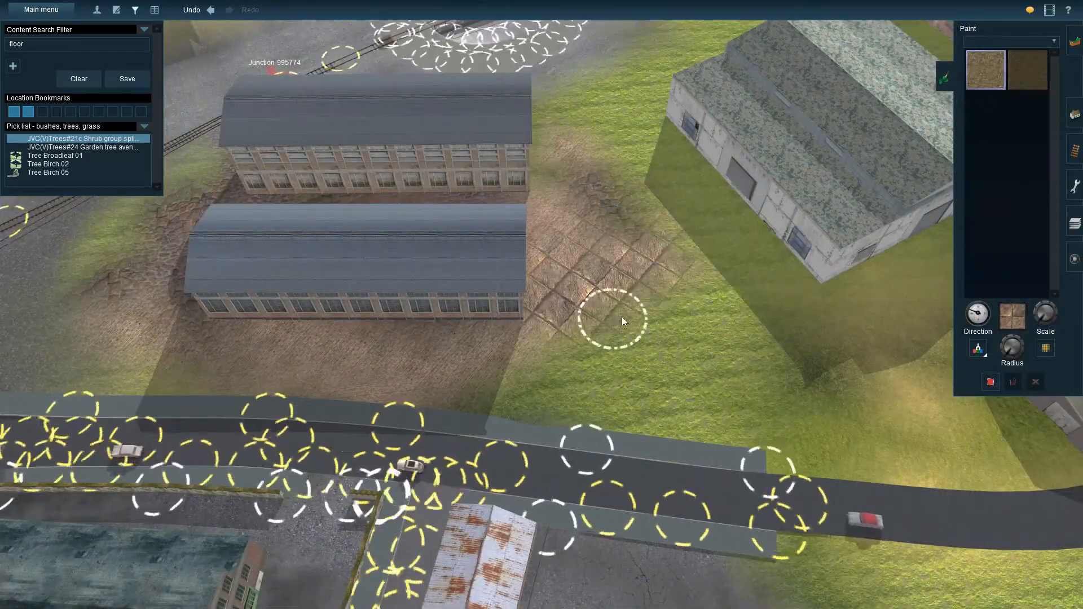
{"action": "left_click", "coordinate": [1028, 69]}
{"action": "left_click_drag", "start_coordinate": [579, 306], "coordinate": [539, 311]}
- Filter the ground textures for "tarmac" and paint the dark tarmac one on the ground around the factory halls
{"action": "left_click_drag", "start_coordinate": [32, 44], "coordinate": [2, 44]}
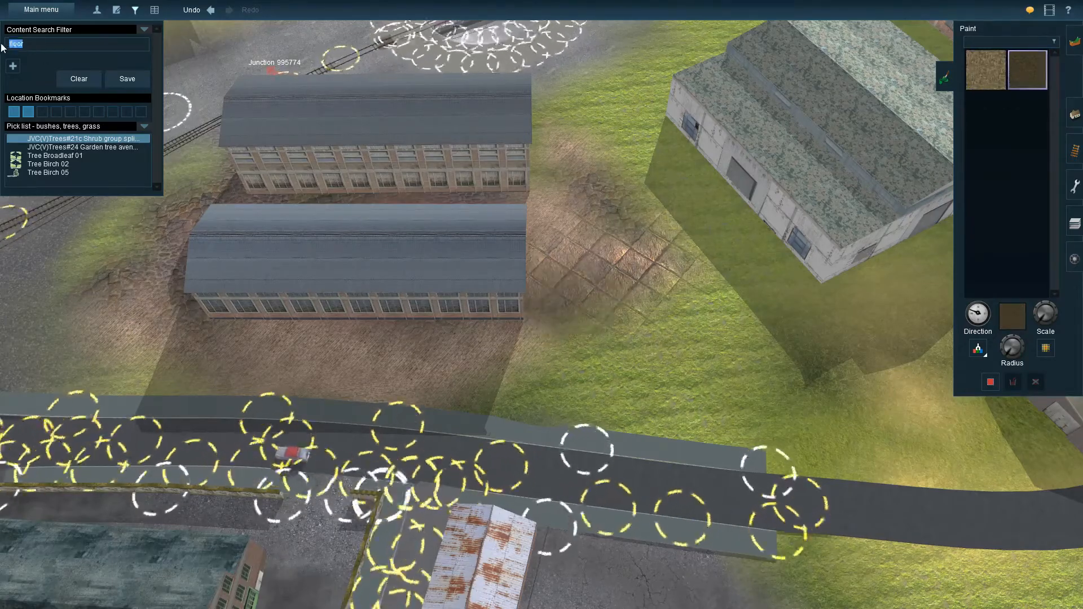
{"action": "type", "text": "tarmac"}
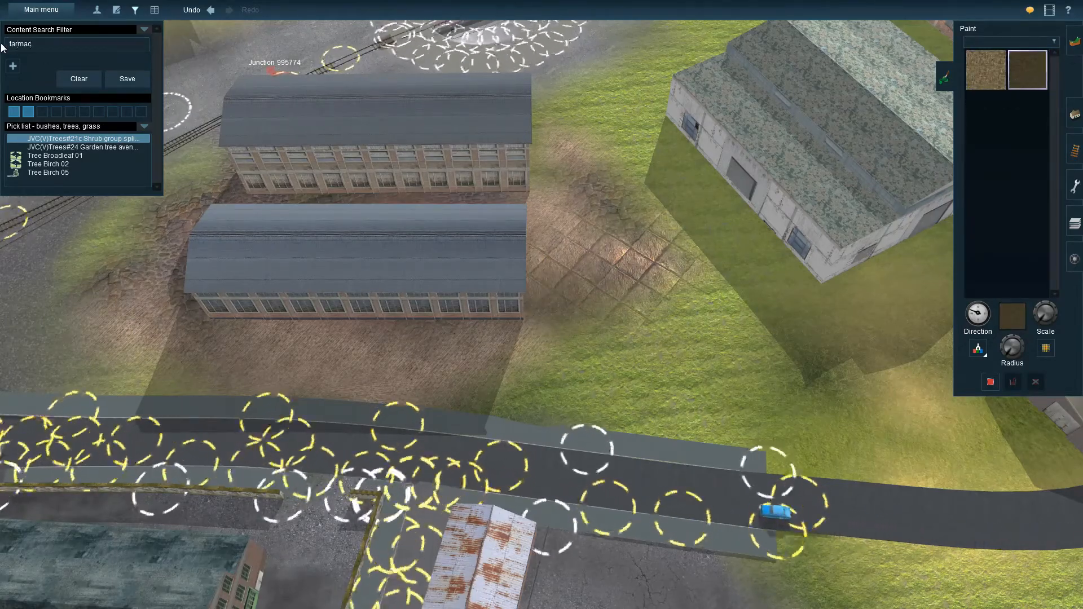
{"action": "left_click", "coordinate": [985, 113]}
{"action": "mouse_move", "coordinate": [610, 283]}
{"action": "left_mouse_down"}
{"action": "mouse_move", "coordinate": [611, 342]}
{"action": "mouse_move", "coordinate": [236, 379]}
{"action": "mouse_move", "coordinate": [182, 365]}
{"action": "left_mouse_up"}
{"action": "key", "text": "Left"}
{"action": "right_click", "coordinate": [182, 365]}
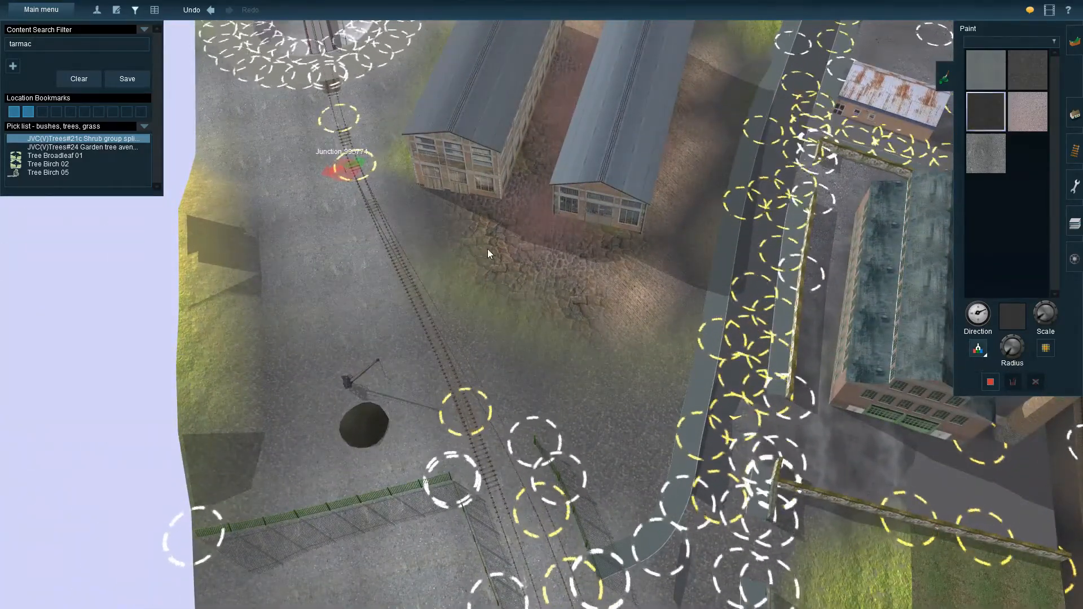
- Filter the ground textures for "cobble" and paint light grey cobbles over the yard in front of and beside the factory halls
{"action": "double_click", "coordinate": [45, 44]}
{"action": "type", "text": "cobble"}
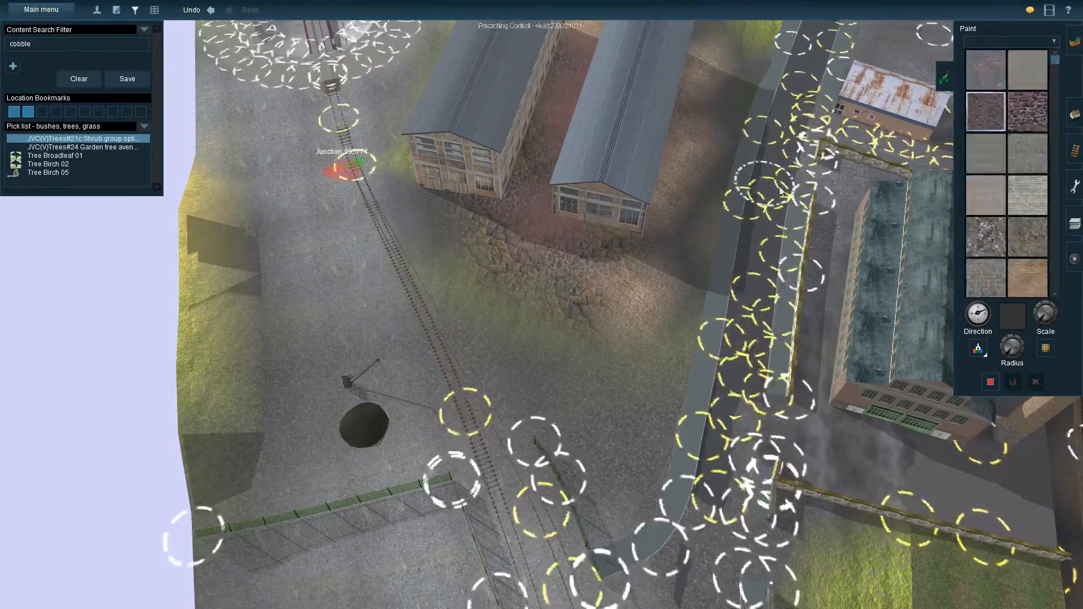
{"action": "left_click", "coordinate": [1028, 195]}
{"action": "right_click", "coordinate": [824, 299]}
{"action": "key", "text": "Left"}
{"action": "right_click", "coordinate": [361, 237]}
{"action": "left_click_drag", "start_coordinate": [592, 248], "coordinate": [699, 237]}
{"action": "mouse_move", "coordinate": [613, 93]}
{"action": "left_mouse_down"}
{"action": "mouse_move", "coordinate": [385, 228]}
{"action": "mouse_move", "coordinate": [421, 323]}
{"action": "mouse_move", "coordinate": [640, 273]}
{"action": "mouse_move", "coordinate": [367, 374]}
{"action": "left_mouse_up"}
{"action": "key", "text": "Down"}
{"action": "key", "text": "Left"}
{"action": "scroll", "coordinate": [395, 406], "scroll_direction": "up", "scroll_amount": 3}
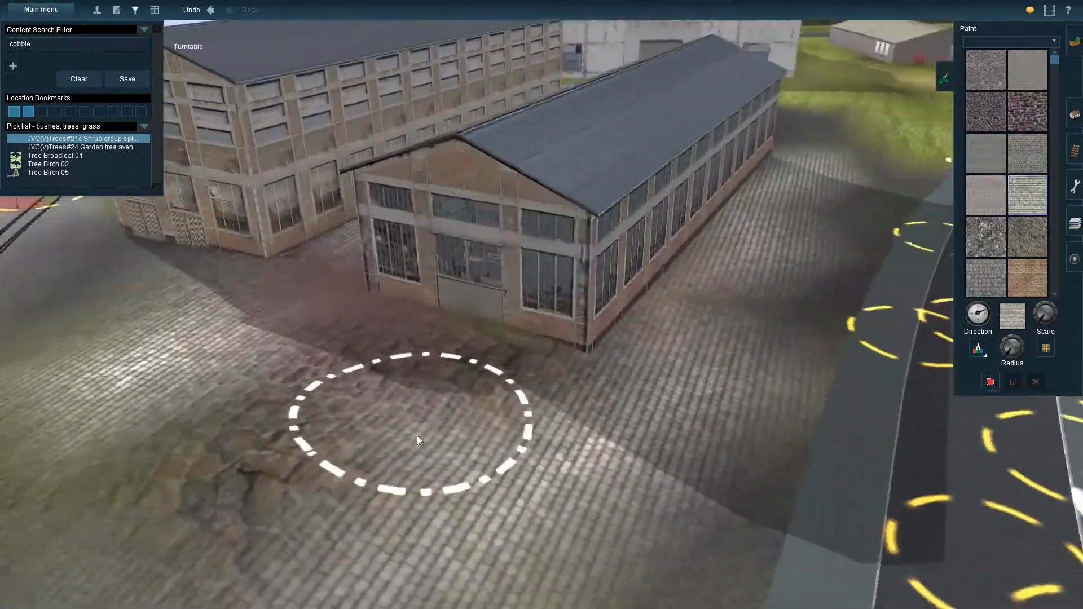
{"action": "key", "text": "Down"}
{"action": "right_click", "coordinate": [417, 436]}
{"action": "key", "text": "Up"}
- Sample a ground height of 9.36 in the cobbled yard for levelling the terrain and undo the last terrain change
{"action": "left_click", "coordinate": [1074, 41]}
{"action": "left_click", "coordinate": [1053, 48]}
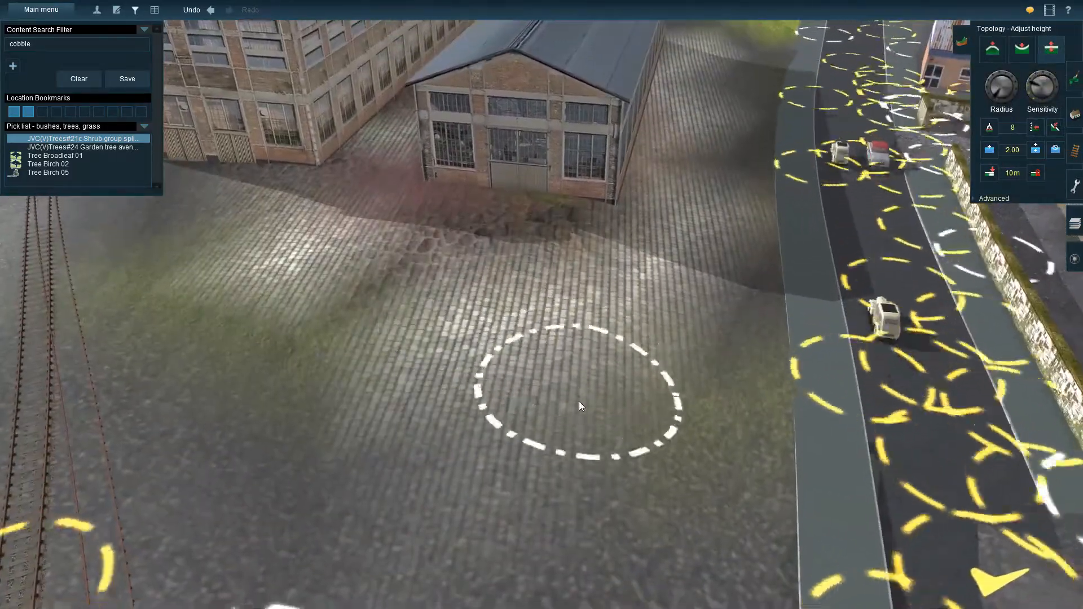
{"action": "key", "text": "Right"}
{"action": "key", "text": "Up"}
{"action": "right_click", "coordinate": [632, 217]}
{"action": "left_click", "coordinate": [991, 127]}
{"action": "left_click", "coordinate": [499, 311]}
{"action": "key", "text": "Down"}
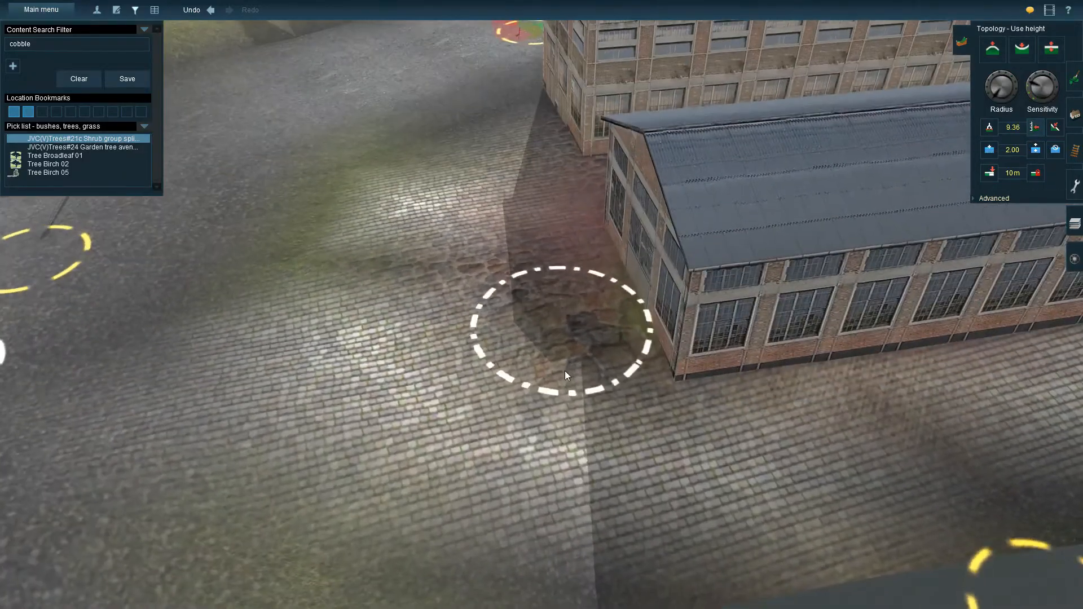
{"action": "left_click", "coordinate": [197, 9]}
- Apply the 9.36 height to the cobbled ground in front of and between the two factory halls
{"action": "key", "text": "Left"}
{"action": "left_click", "coordinate": [570, 373]}
{"action": "right_click", "coordinate": [570, 374]}
{"action": "key", "text": "Up"}
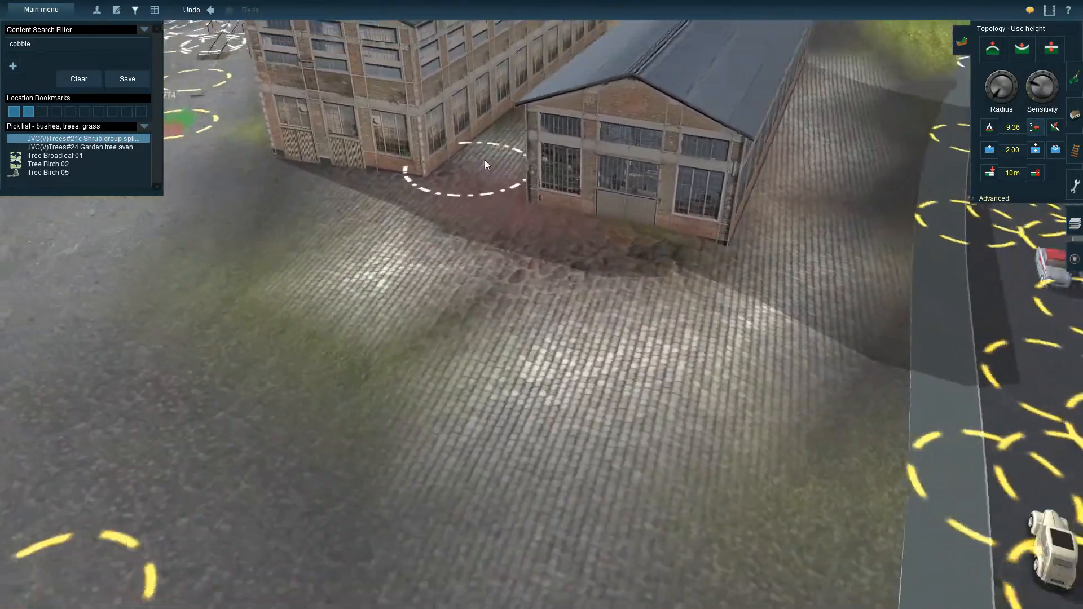
{"action": "right_click", "coordinate": [469, 178]}
{"action": "right_click", "coordinate": [621, 121]}
{"action": "key", "text": "Left"}
{"action": "right_click", "coordinate": [720, 300]}
- Level the ground at the grassy far end of the halls and beside the taller hall's track-side corner to 9.36
{"action": "key", "text": "Right"}
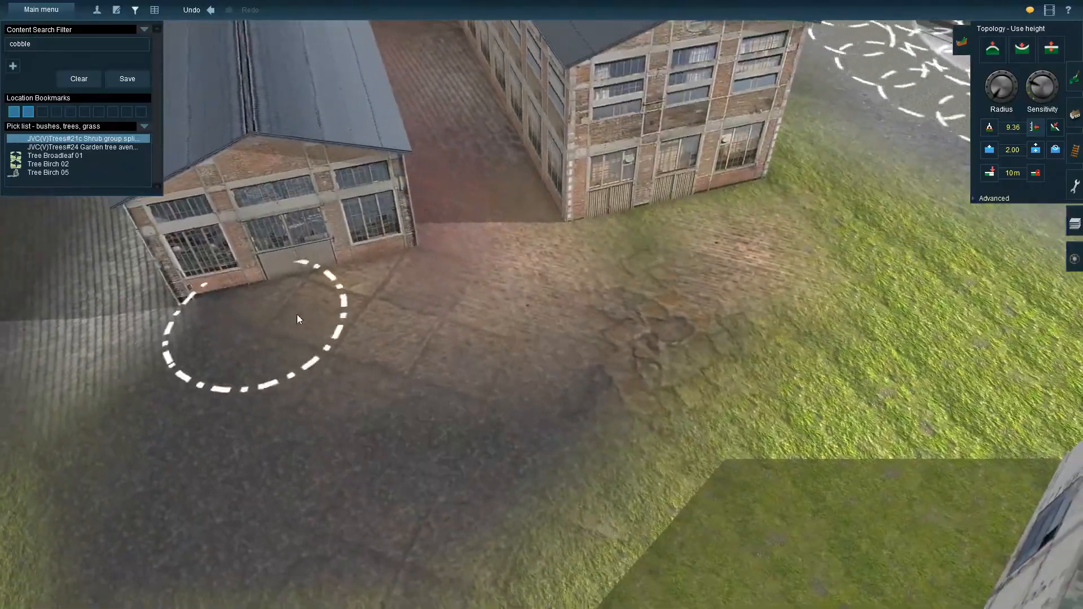
{"action": "key", "text": "Left"}
{"action": "right_click", "coordinate": [719, 380]}
{"action": "key", "text": "Down"}
{"action": "key", "text": "Up"}
{"action": "key", "text": "Left"}
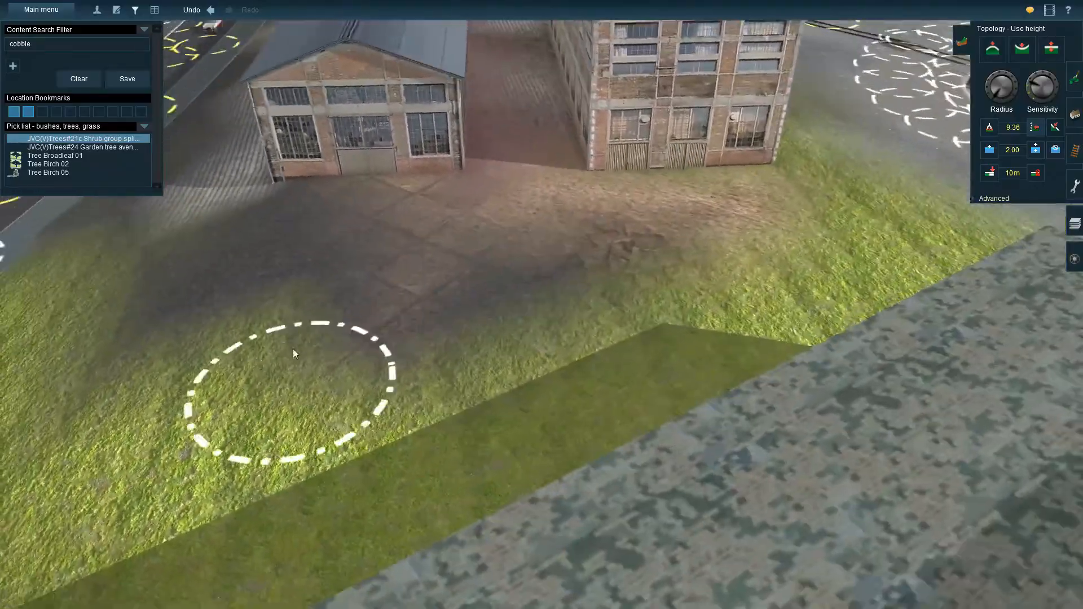
{"action": "right_click", "coordinate": [631, 222]}
{"action": "right_click", "coordinate": [712, 303]}
{"action": "key", "text": "Left"}
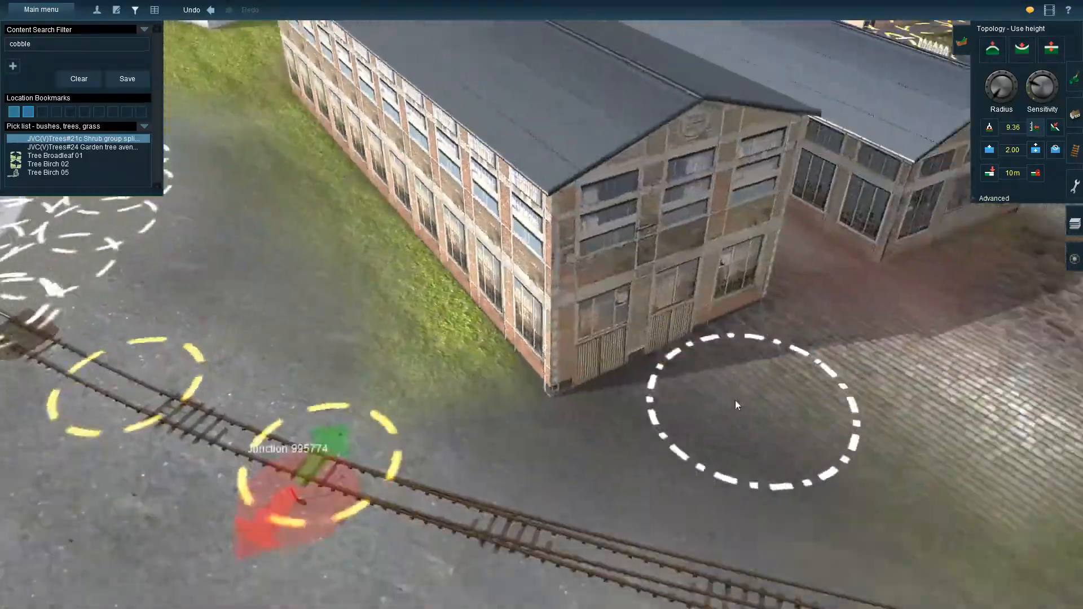
{"action": "right_click", "coordinate": [748, 417]}
{"action": "right_click", "coordinate": [699, 358]}
- Paint dark cobbles over the bare patches around the lower hall and across the far ends of both factory halls
{"action": "left_click", "coordinate": [1075, 114]}
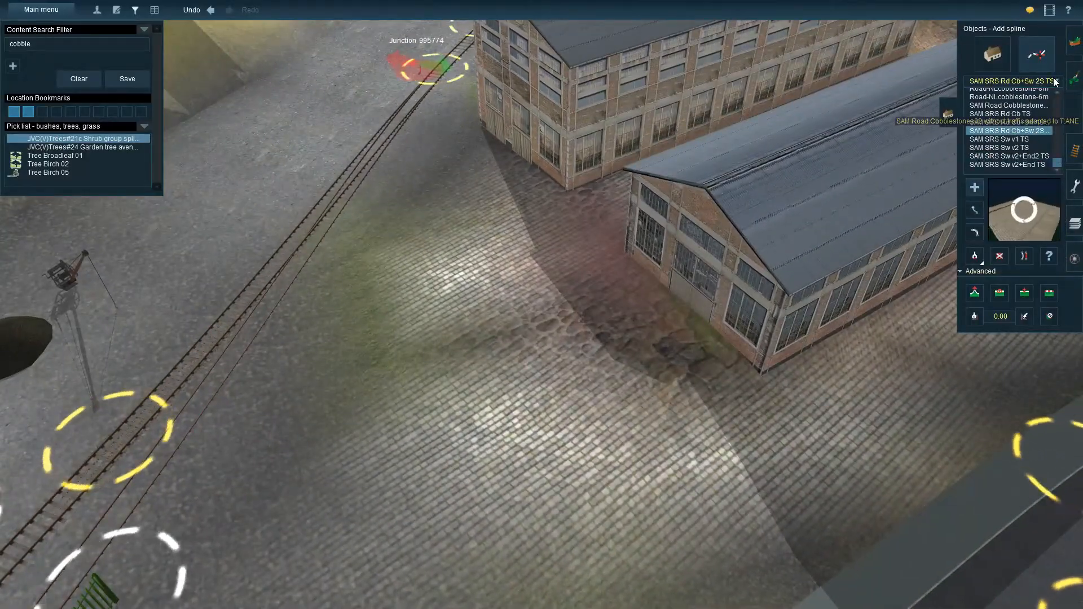
{"action": "left_click", "coordinate": [1075, 77]}
{"action": "left_click", "coordinate": [986, 111]}
{"action": "right_click", "coordinate": [791, 304]}
{"action": "key", "text": "Right"}
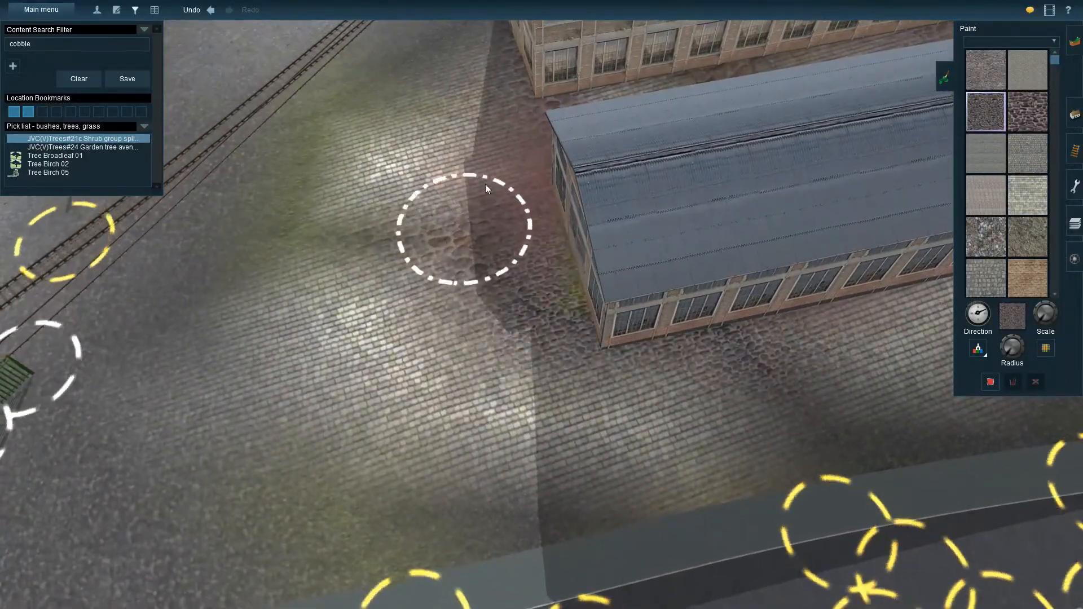
{"action": "right_click", "coordinate": [510, 127]}
{"action": "right_click", "coordinate": [916, 348]}
{"action": "key", "text": "Down"}
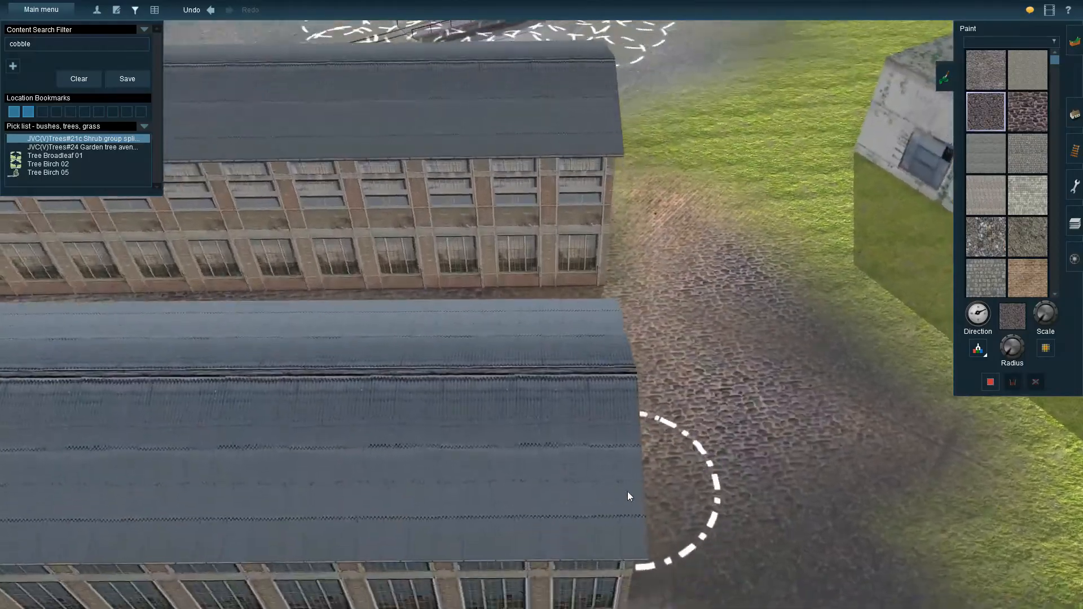
{"action": "right_click", "coordinate": [627, 492]}
{"action": "key", "text": "Right"}
- Blend the edges of the cobbled yard beside the road and railway with the worn, mossy cobble texture
{"action": "left_click", "coordinate": [1027, 236]}
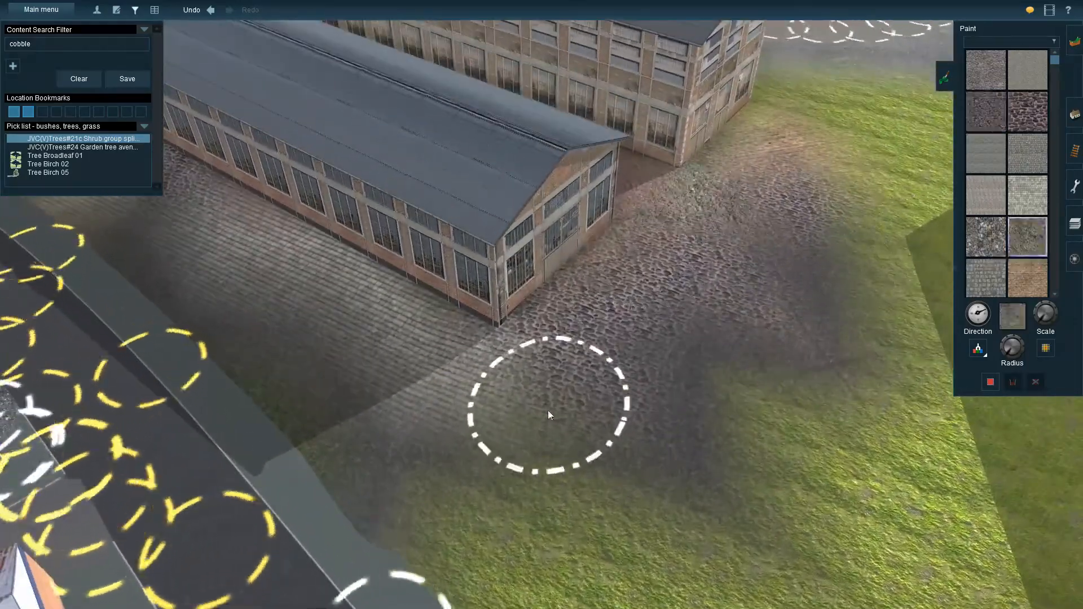
{"action": "right_click", "coordinate": [228, 330]}
{"action": "key", "text": "Left"}
{"action": "right_click", "coordinate": [310, 252]}
{"action": "key", "text": "Left"}
{"action": "key", "text": "Up"}
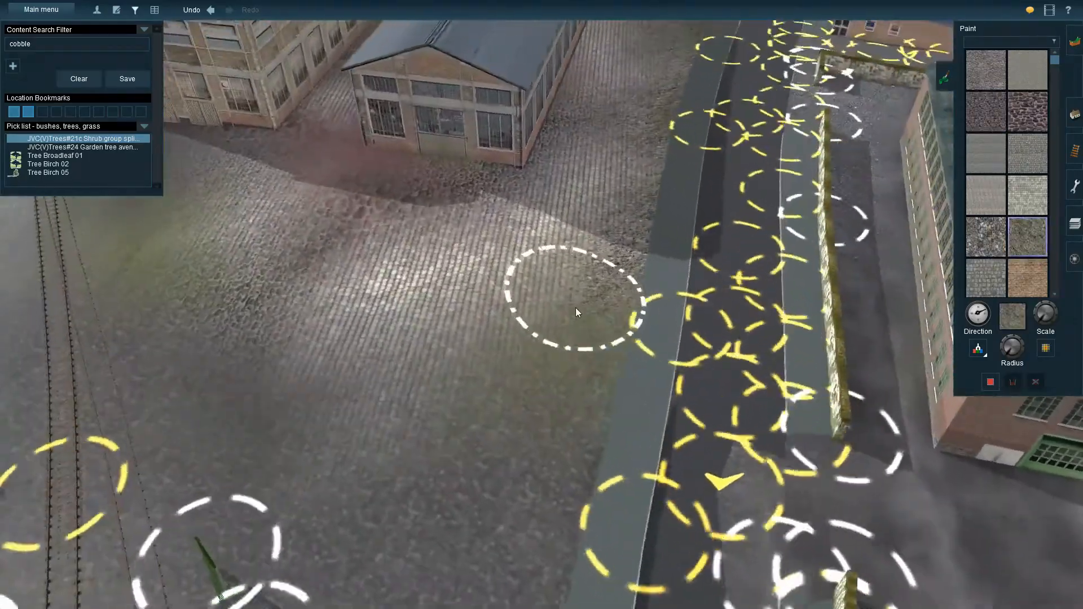
- Try lowering the cobbled ground in front of the lower factory hall and undo the change
{"action": "left_click", "coordinate": [1074, 41]}
{"action": "left_click", "coordinate": [1022, 49]}
{"action": "key", "text": "Down"}
{"action": "key", "text": "Up"}
{"action": "key", "text": "Left"}
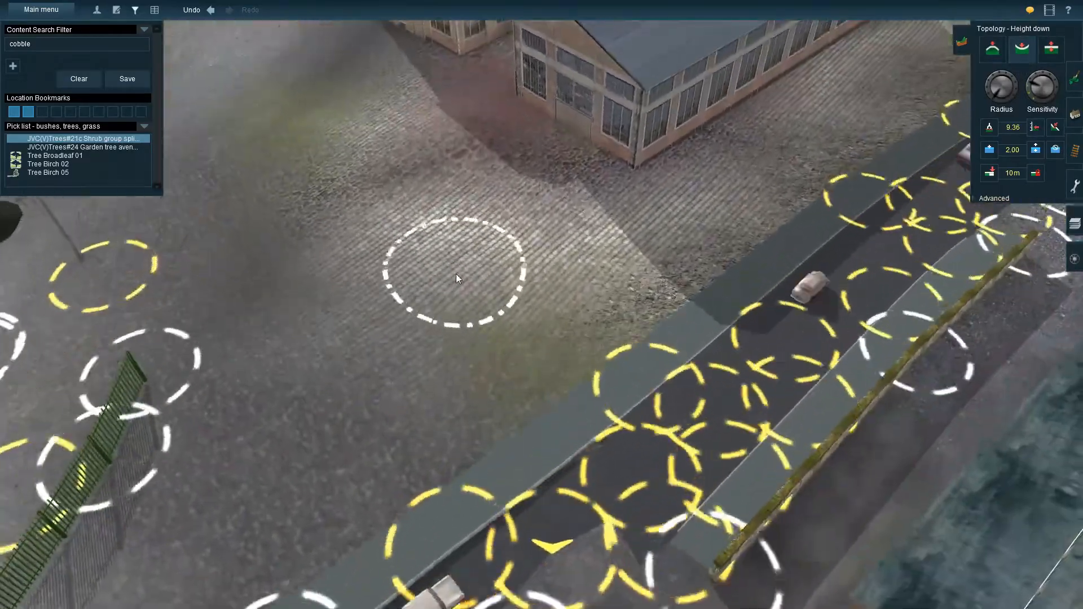
{"action": "key", "text": "Down"}
{"action": "key", "text": "Up"}
{"action": "left_click", "coordinate": [193, 11]}
- Flatten the cobbled yard between the lower factory hall and the roadside pavement with the Plateau tool
{"action": "left_click", "coordinate": [1055, 127]}
{"action": "left_click_drag", "start_coordinate": [448, 255], "coordinate": [569, 325]}
{"action": "key", "text": "Down"}
{"action": "key", "text": "Up"}
{"action": "key", "text": "Left"}
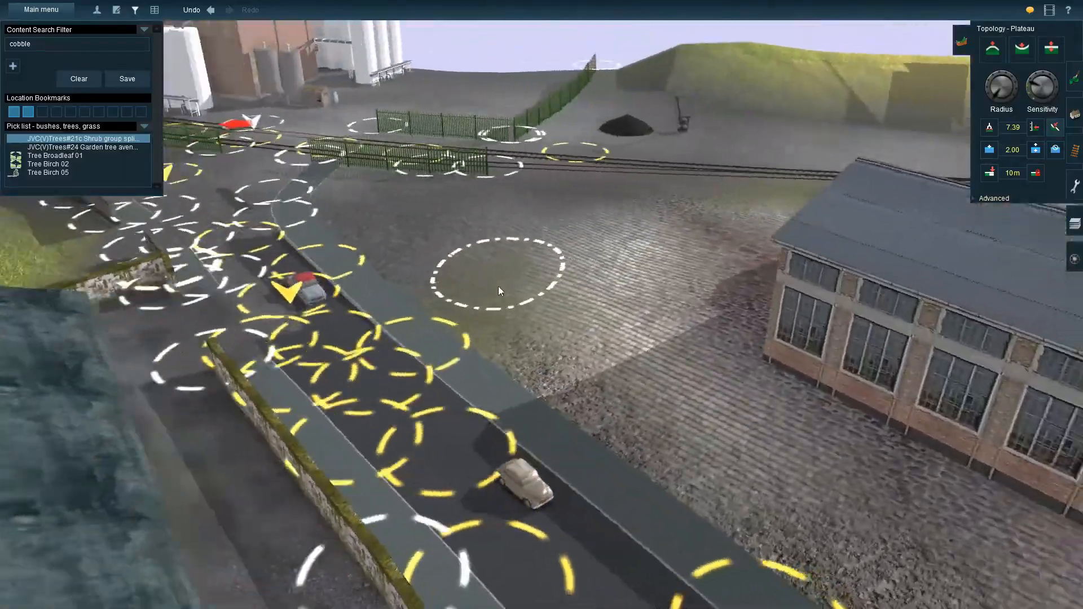
{"action": "key", "text": "Right"}
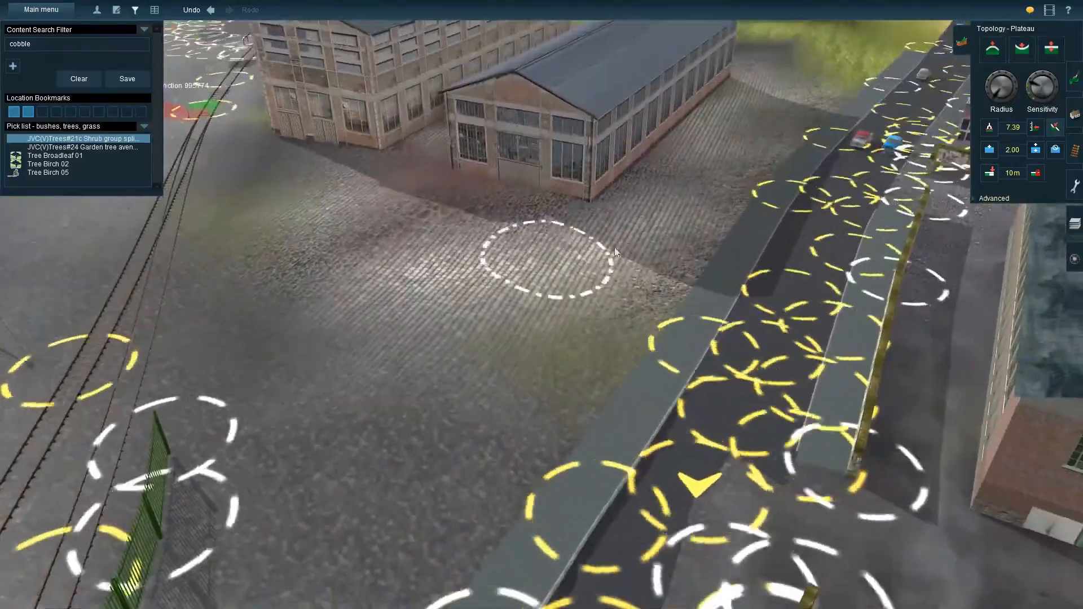
- Apply the stored terrain height of 7.39 to the cobbled ground in front of the smaller warehouse with the Use height tool
{"action": "left_click", "coordinate": [1035, 127]}
{"action": "left_click_drag", "start_coordinate": [506, 320], "coordinate": [628, 312]}
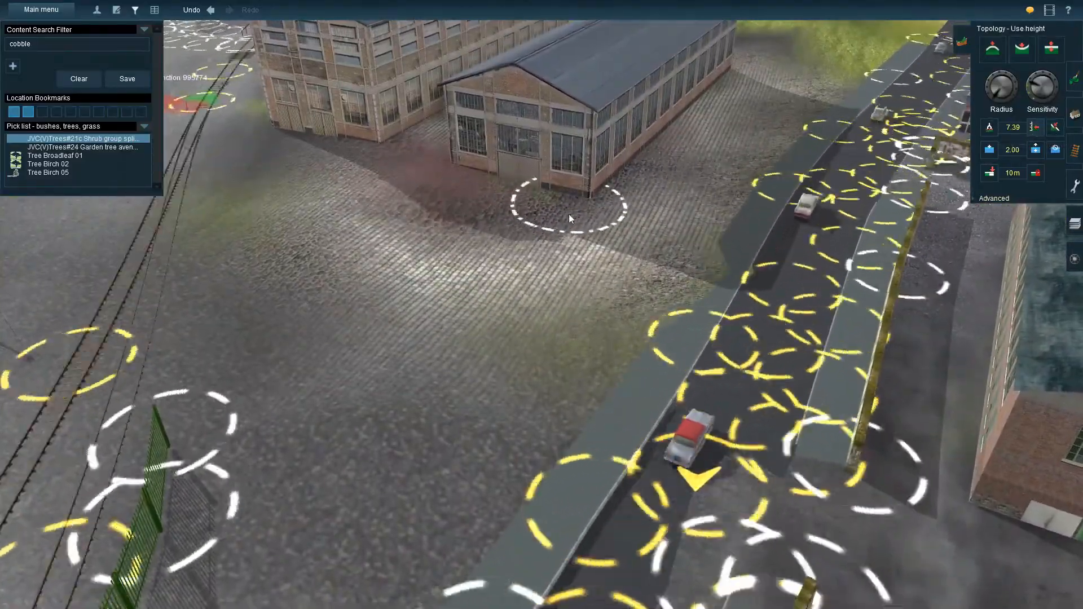
- Examine the levelled ground around both warehouses, the road frontage and the track from several sides
{"action": "right_click", "coordinate": [569, 214]}
{"action": "right_click", "coordinate": [728, 157]}
{"action": "key", "text": "Left"}
{"action": "key", "text": "Up"}
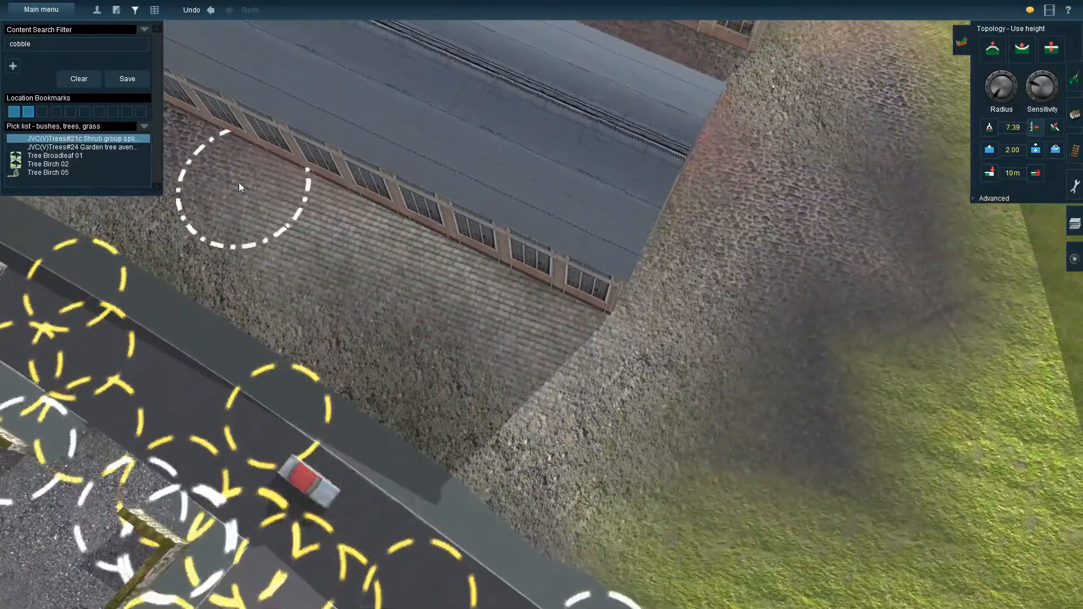
{"action": "right_click", "coordinate": [243, 188]}
{"action": "key", "text": "Left"}
{"action": "key", "text": "Down"}
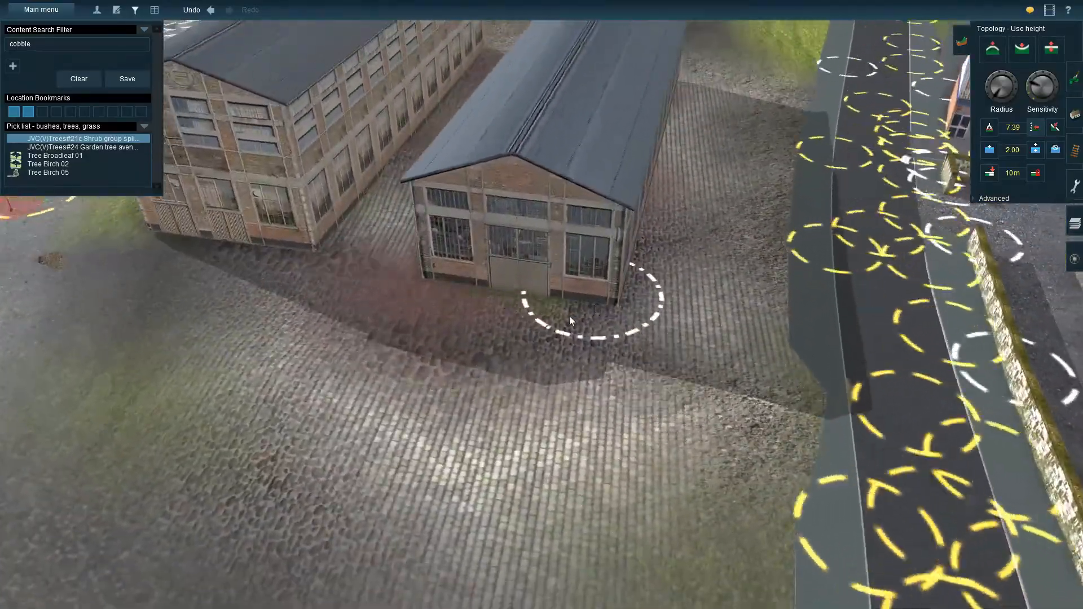
{"action": "key", "text": "Right"}
{"action": "key", "text": "Up"}
{"action": "right_click", "coordinate": [858, 192]}
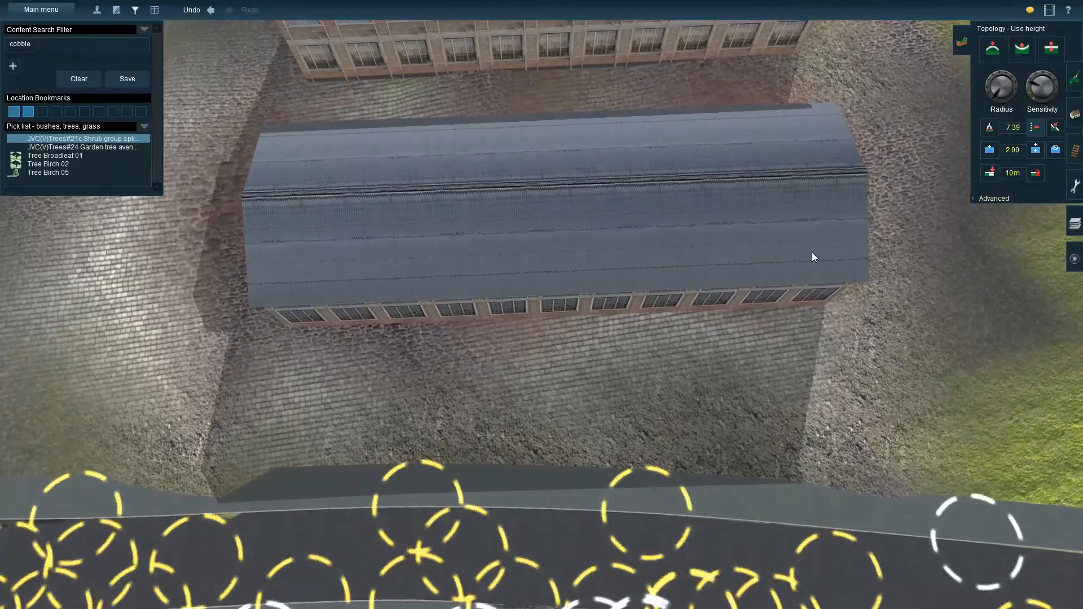
{"action": "right_click", "coordinate": [638, 66]}
{"action": "key", "text": "Right"}
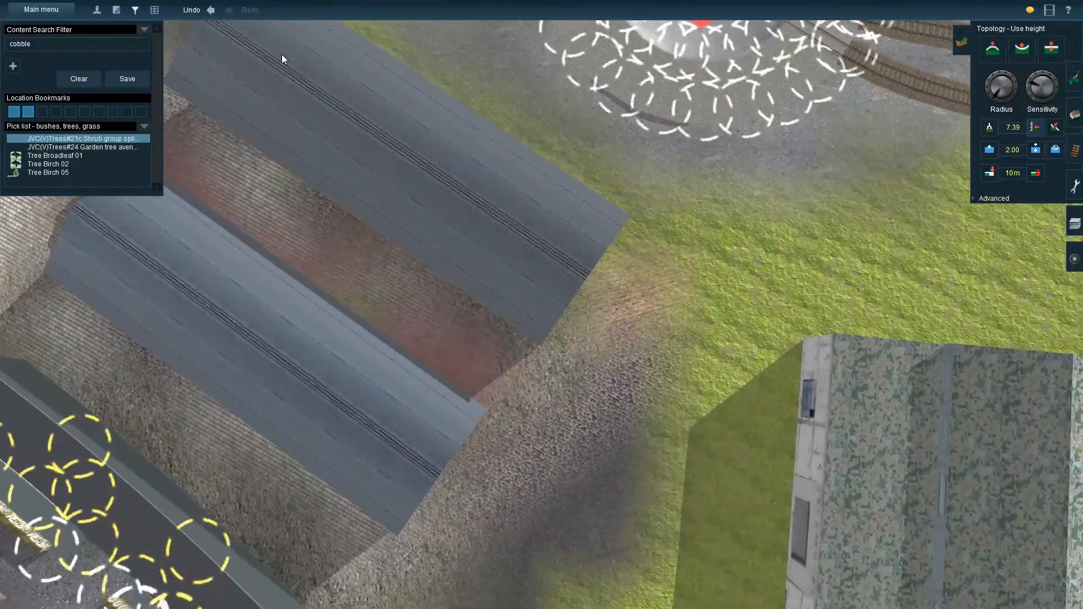
{"action": "right_click", "coordinate": [230, 129]}
{"action": "key", "text": "Left"}
{"action": "key", "text": "Down"}
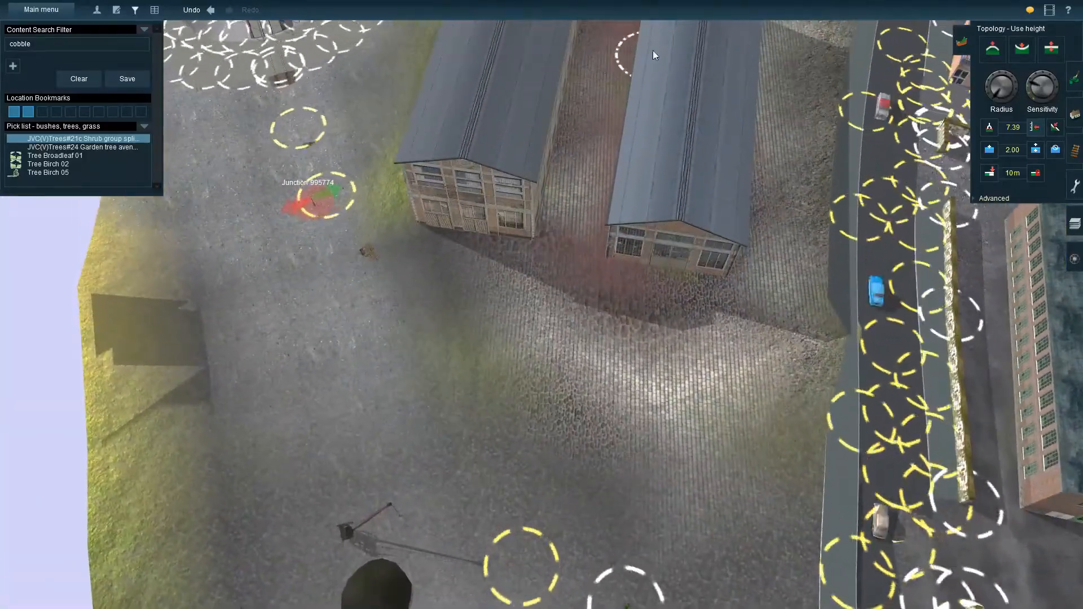
{"action": "key", "text": "Down"}
{"action": "key", "text": "Right"}
{"action": "key", "text": "Right"}
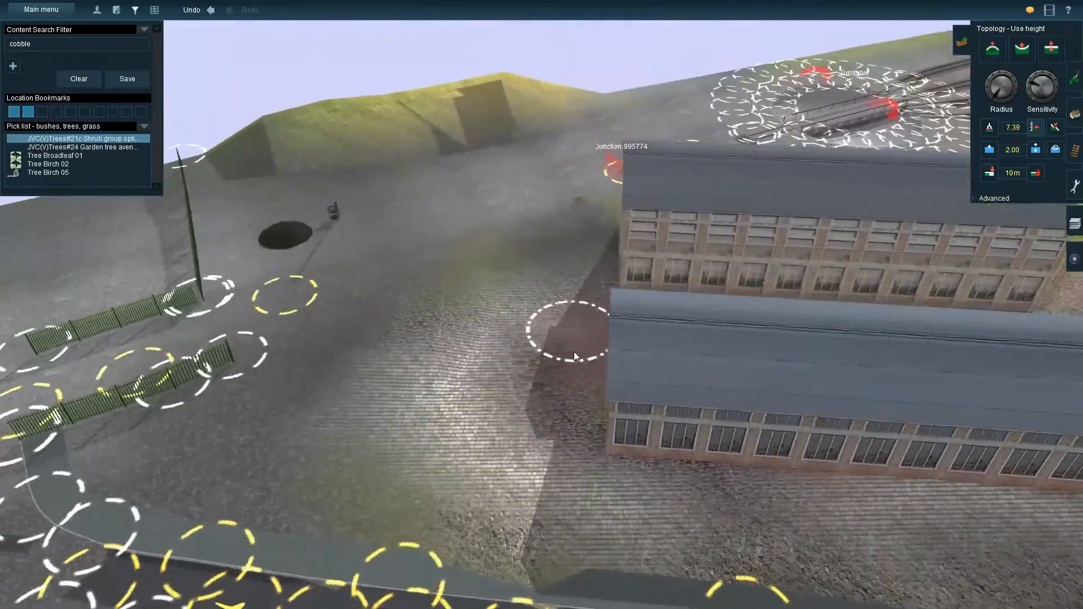
{"action": "key", "text": "Down"}
{"action": "key", "text": "Left"}
{"action": "key", "text": "Up"}
{"action": "key", "text": "Left"}
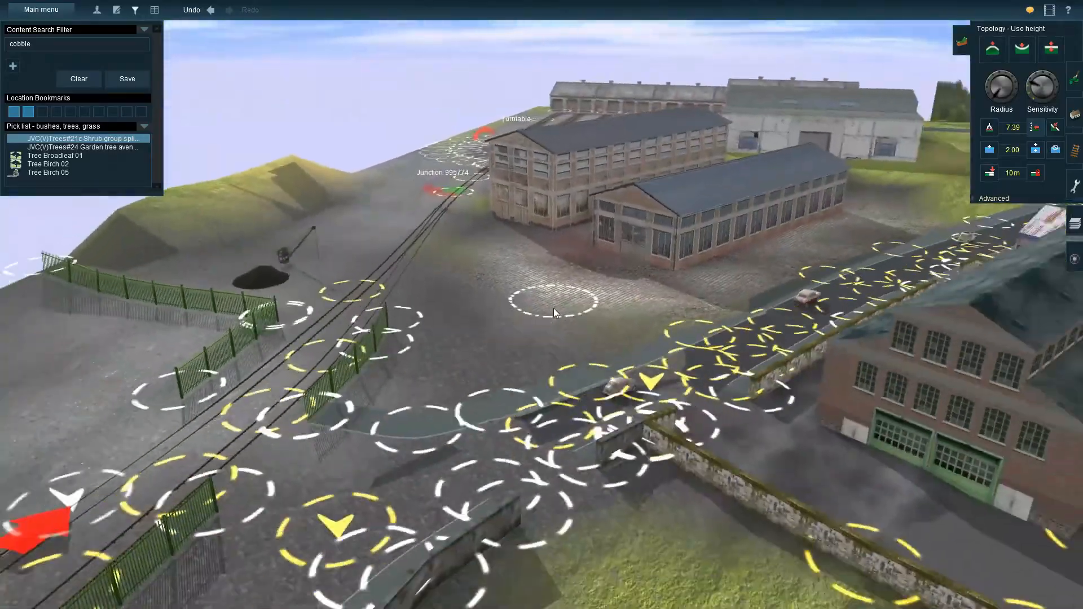
{"action": "key", "text": "Down"}
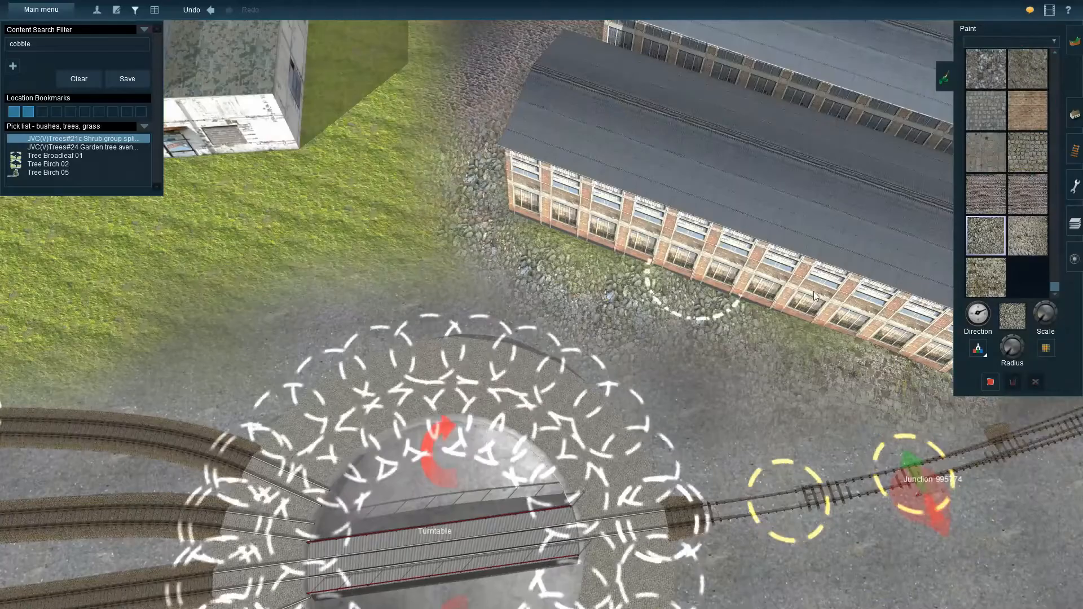
- Paint the ground between and around the two warehouses with the grey slab texture
{"action": "left_click", "coordinate": [987, 153]}
{"action": "key", "text": "Right"}
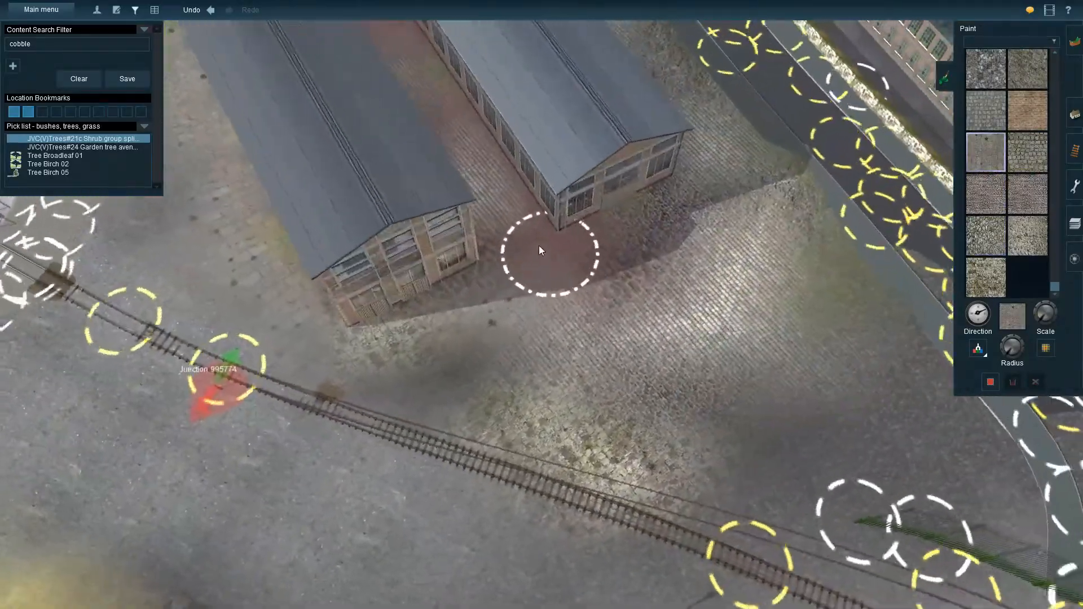
{"action": "key", "text": "Right"}
{"action": "key", "text": "Down"}
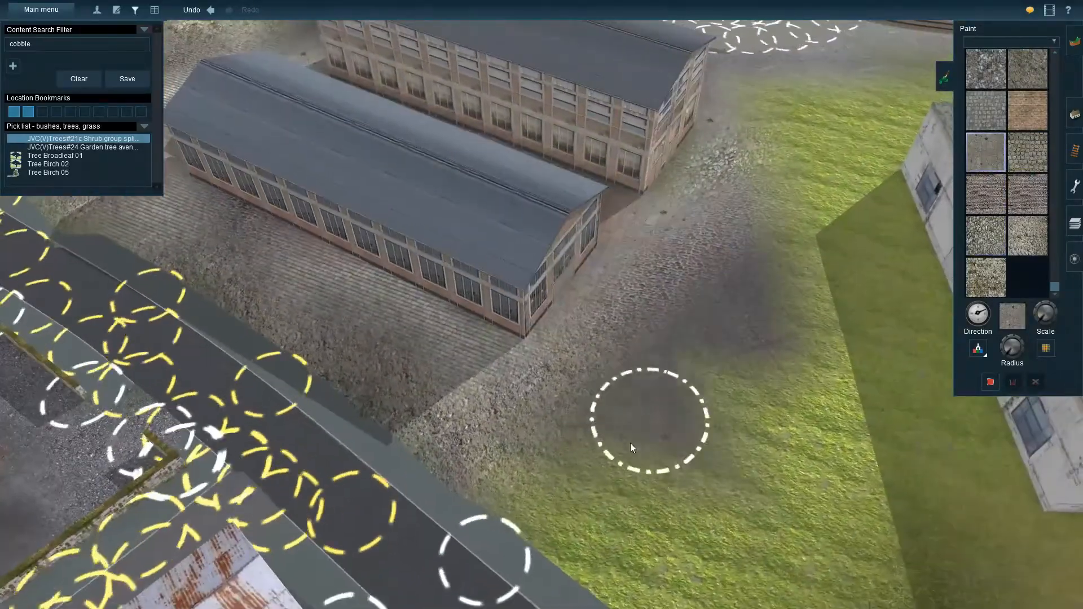
- Filter the textures by "grass" and paint the reddish-brown one along the grass edge behind the warehouses and the roadside verge
{"action": "double_click", "coordinate": [9, 45]}
{"action": "type", "text": "grass"}
{"action": "left_click", "coordinate": [987, 121]}
{"action": "mouse_move", "coordinate": [705, 350]}
{"action": "left_mouse_down"}
{"action": "mouse_move", "coordinate": [789, 103]}
{"action": "mouse_move", "coordinate": [767, 122]}
{"action": "left_mouse_up"}
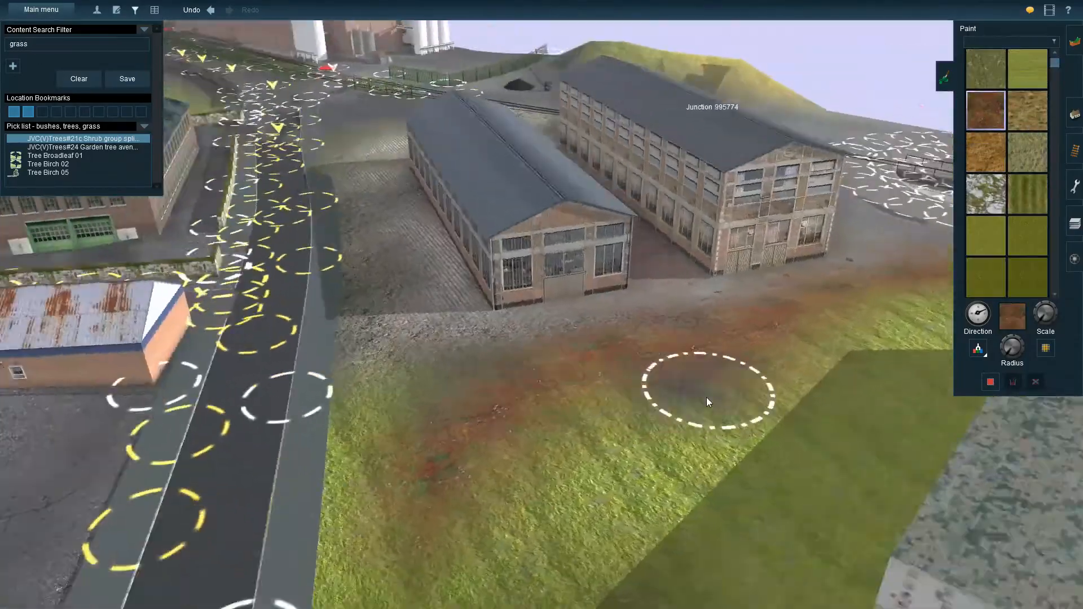
{"action": "key", "text": "Left"}
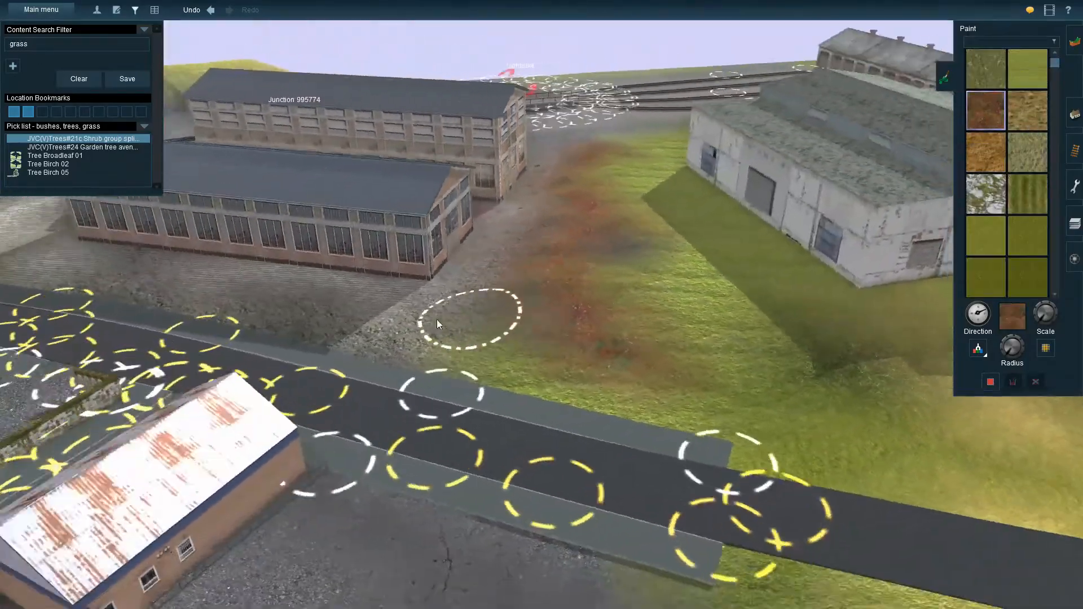
{"action": "key", "text": "Up"}
{"action": "key", "text": "Up"}
{"action": "left_click_drag", "start_coordinate": [684, 318], "coordinate": [230, 385]}
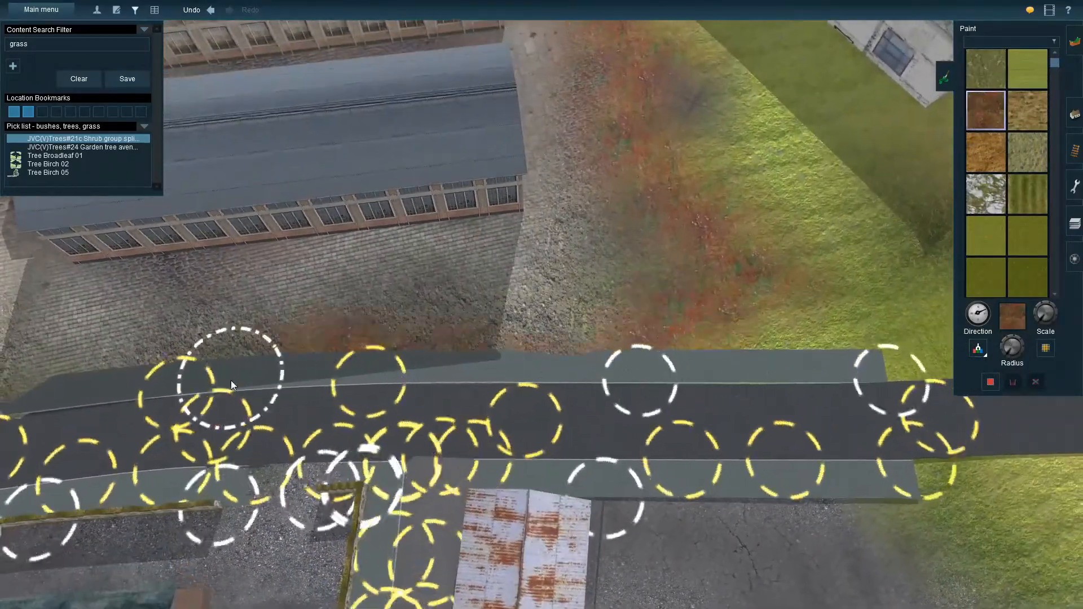
- Blend two more grass textures over the roadside verge and the strip at the far end of the warehouses
{"action": "left_click", "coordinate": [1032, 199]}
{"action": "left_click_drag", "start_coordinate": [686, 316], "coordinate": [271, 380]}
{"action": "left_click_drag", "start_coordinate": [1055, 63], "coordinate": [1054, 201]}
{"action": "left_click", "coordinate": [987, 151]}
{"action": "mouse_move", "coordinate": [694, 322]}
{"action": "left_mouse_down"}
{"action": "mouse_move", "coordinate": [486, 360]}
{"action": "mouse_move", "coordinate": [694, 137]}
{"action": "left_mouse_up"}
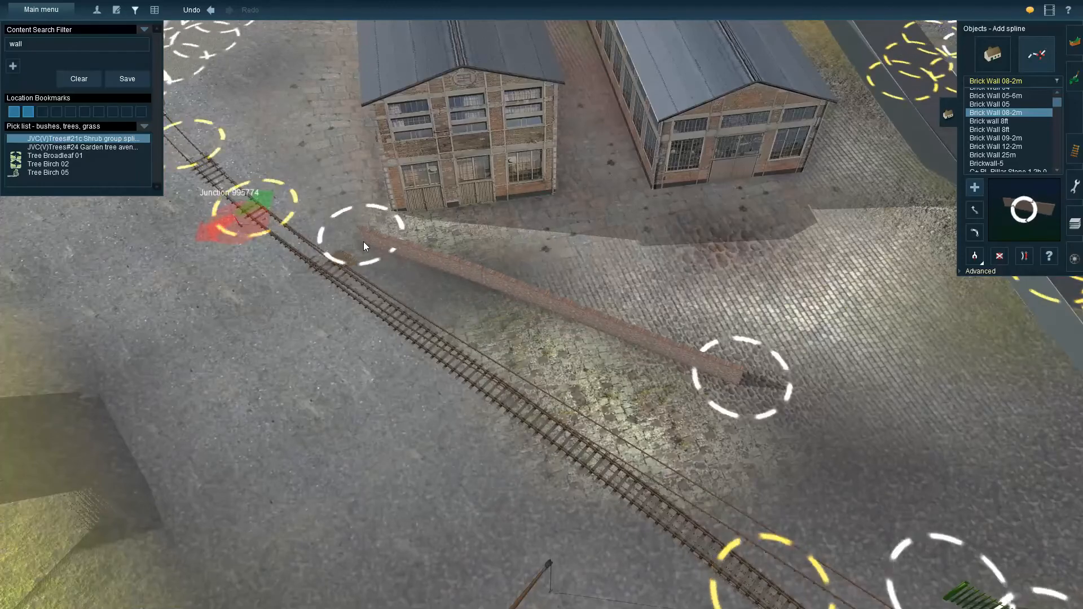
- Move the yard-side end of the Brick Wall 08-2m spline closer to the railway track
{"action": "key", "text": "m"}
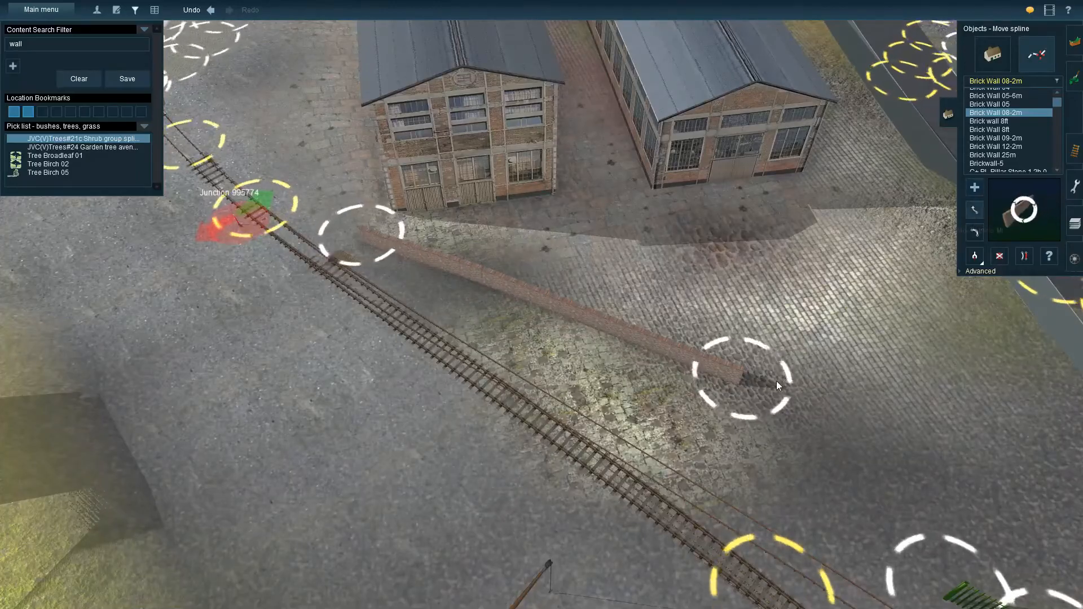
{"action": "left_click_drag", "start_coordinate": [778, 381], "coordinate": [725, 442]}
{"action": "key", "text": "Left"}
- Extend the Brick Wall 08-2m spline between the track and the larger warehouse and around the turntable's edge
{"action": "left_click", "coordinate": [975, 187]}
{"action": "left_click_drag", "start_coordinate": [638, 285], "coordinate": [303, 291]}
{"action": "key", "text": "Up"}
{"action": "right_click", "coordinate": [307, 290]}
{"action": "left_click_drag", "start_coordinate": [587, 289], "coordinate": [344, 293]}
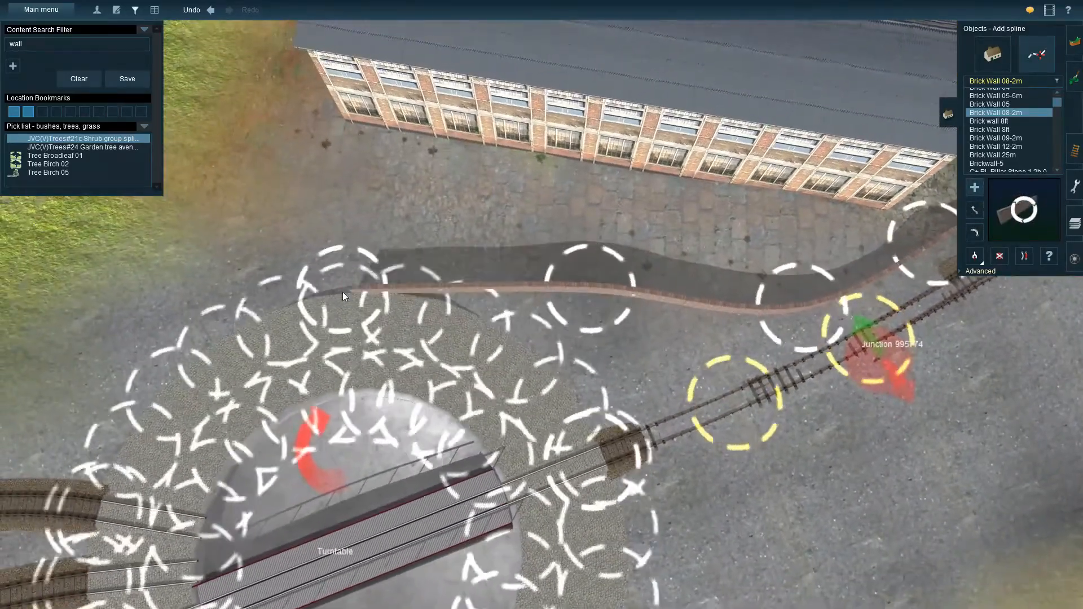
{"action": "right_click", "coordinate": [345, 291]}
{"action": "key", "text": "Down"}
{"action": "left_click_drag", "start_coordinate": [571, 327], "coordinate": [448, 398]}
- Reposition the brick wall's vertices near the turntable so the wall follows the edge of the yard
{"action": "key", "text": "m"}
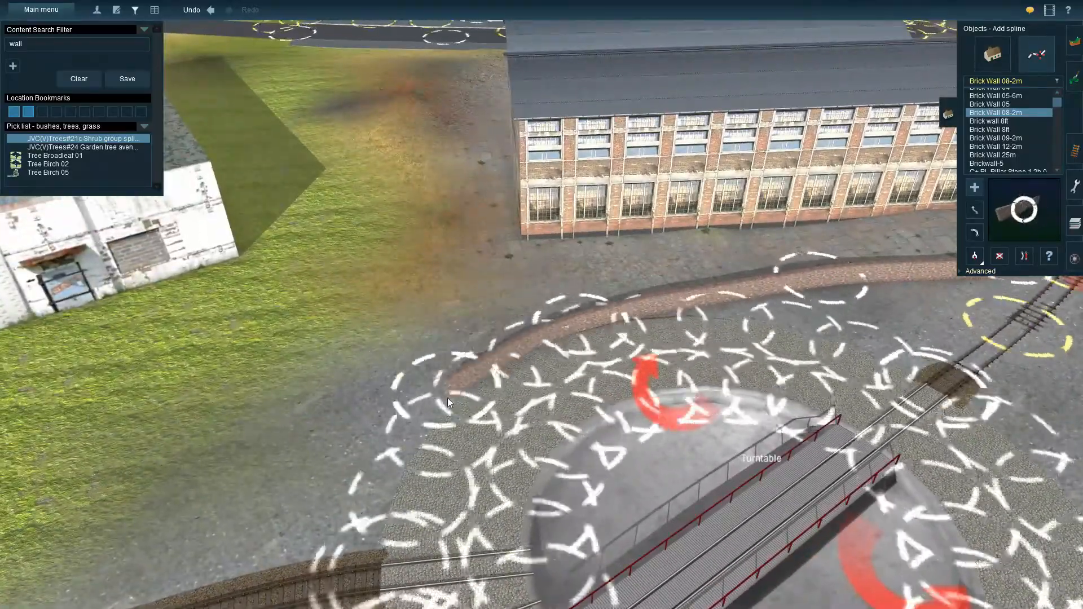
{"action": "key", "text": "Left"}
{"action": "key", "text": "Up"}
{"action": "left_click_drag", "start_coordinate": [733, 169], "coordinate": [696, 243]}
{"action": "left_click_drag", "start_coordinate": [593, 316], "coordinate": [297, 361]}
{"action": "key", "text": "Down"}
{"action": "key", "text": "Left"}
{"action": "key", "text": "Up"}
{"action": "key", "text": "Right"}
- Add a brick wall section from the turntable's edge across the grass behind the warehouses to the road
{"action": "left_click", "coordinate": [974, 187]}
{"action": "right_click", "coordinate": [297, 362]}
{"action": "key", "text": "Left"}
{"action": "mouse_move", "coordinate": [567, 257]}
{"action": "left_mouse_down"}
{"action": "mouse_move", "coordinate": [393, 343]}
{"action": "mouse_move", "coordinate": [68, 540]}
{"action": "left_mouse_up"}
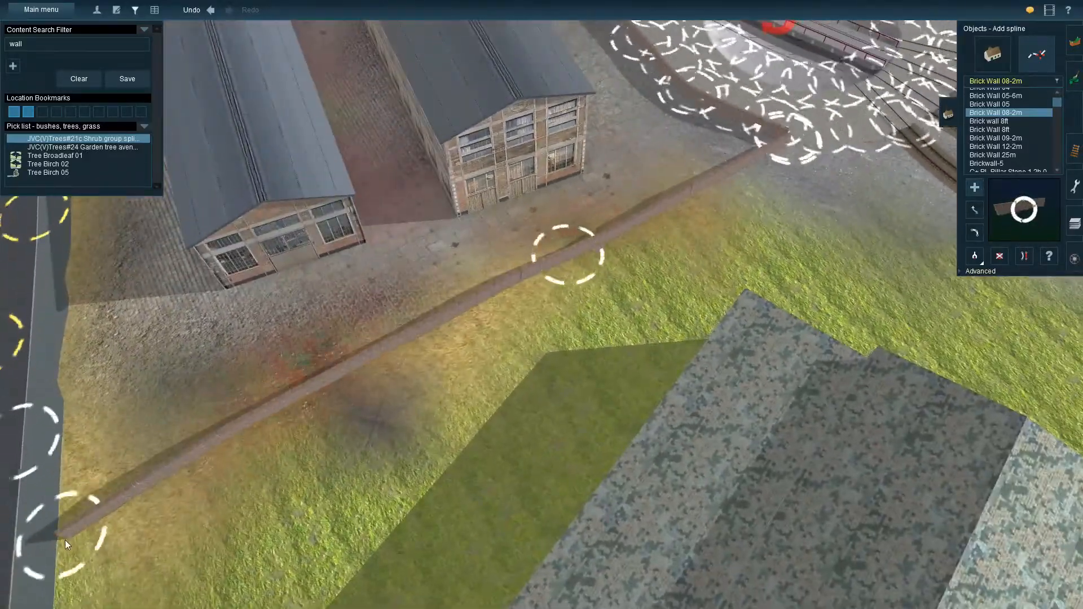
- Continue the brick wall along the pavement in front of the smaller warehouse towards the yard entrance
{"action": "right_click", "coordinate": [185, 526]}
{"action": "key", "text": "Left"}
{"action": "left_click_drag", "start_coordinate": [683, 411], "coordinate": [304, 402]}
{"action": "right_click", "coordinate": [304, 402]}
{"action": "key", "text": "Left"}
{"action": "left_click_drag", "start_coordinate": [573, 266], "coordinate": [135, 340]}
{"action": "right_click", "coordinate": [136, 339]}
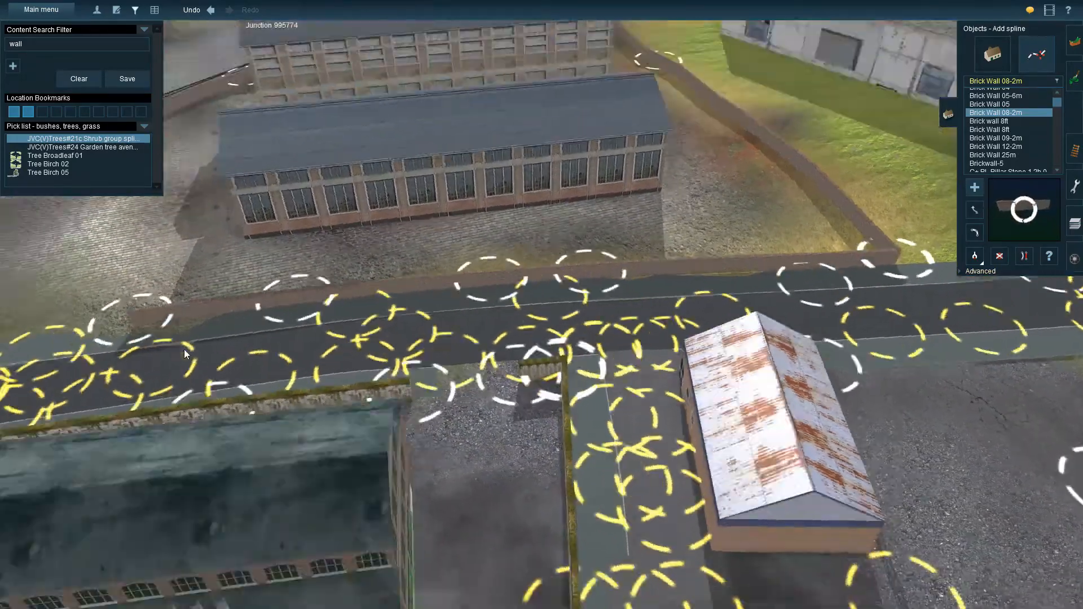
{"action": "key", "text": "Left"}
- Delete the unwanted spline section near the yard entrance and add a brick wall section beside the track
{"action": "left_click", "coordinate": [999, 256]}
{"action": "left_click", "coordinate": [373, 320]}
{"action": "left_click", "coordinate": [975, 188]}
{"action": "mouse_move", "coordinate": [500, 174]}
{"action": "left_mouse_down"}
{"action": "mouse_move", "coordinate": [396, 320]}
{"action": "mouse_move", "coordinate": [286, 385]}
{"action": "mouse_move", "coordinate": [338, 423]}
{"action": "mouse_move", "coordinate": [398, 438]}
{"action": "mouse_move", "coordinate": [653, 388]}
{"action": "left_mouse_up"}
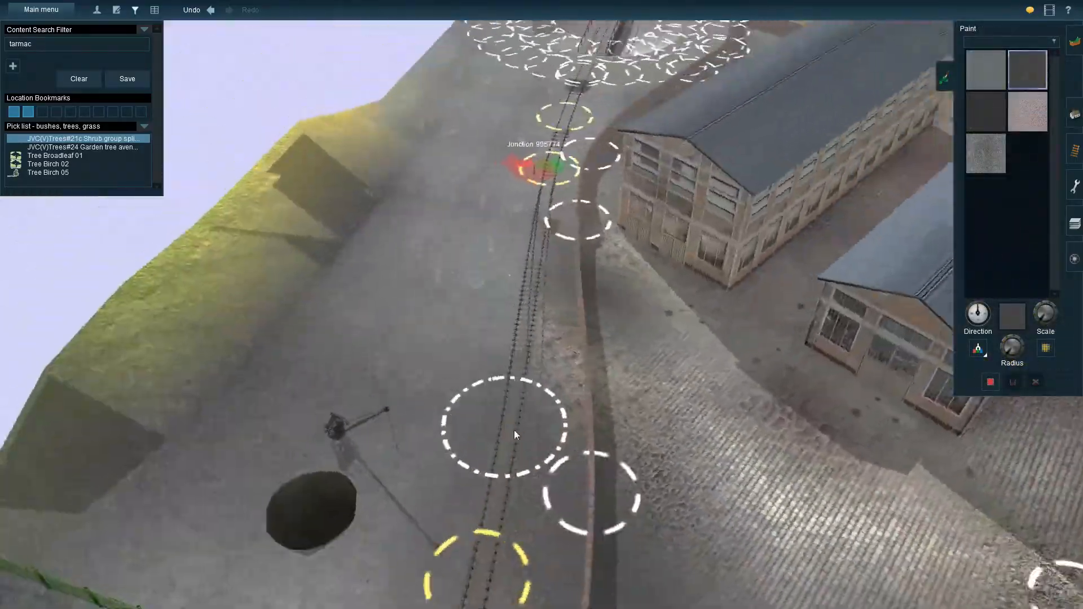
- Filter the textures by "tar" and paint the pinkish tarmac texture over the ground inside the yard entrance
{"action": "key", "text": "Left"}
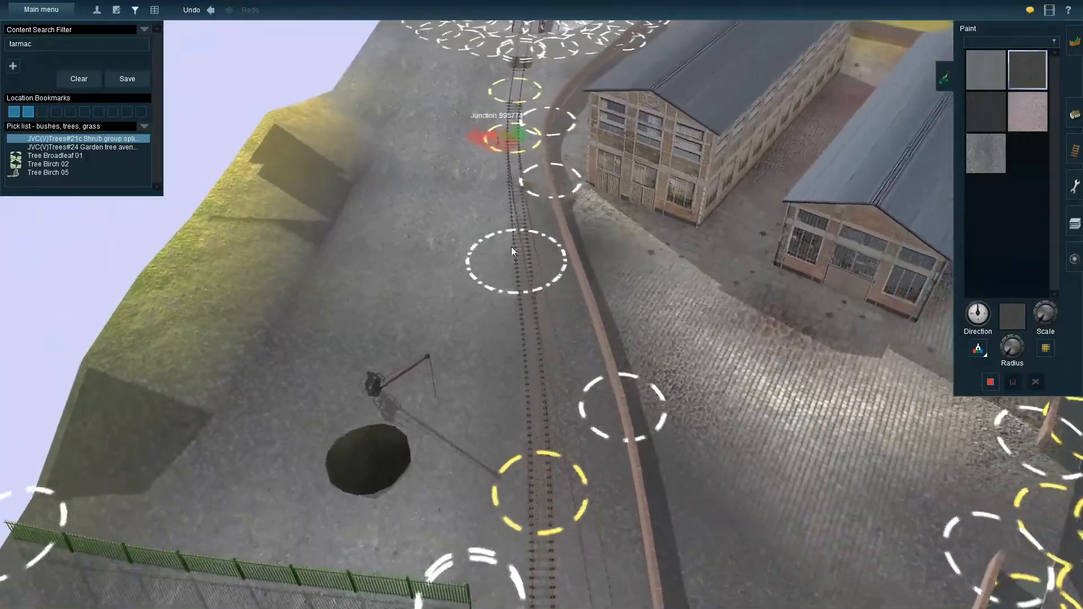
{"action": "key", "text": "Left"}
{"action": "right_click", "coordinate": [662, 303]}
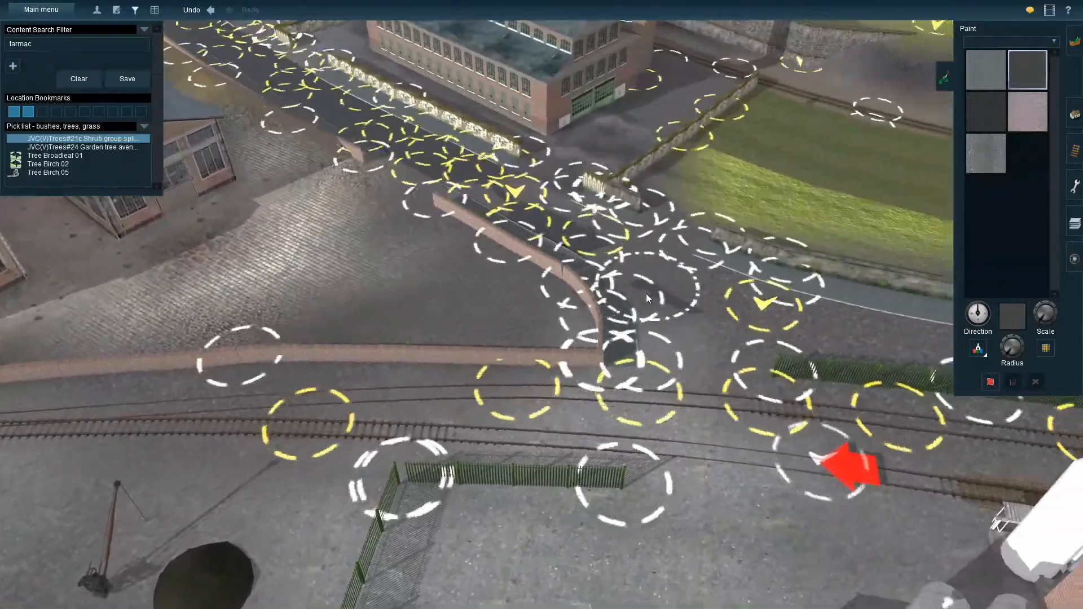
{"action": "key", "text": "Right"}
{"action": "right_click", "coordinate": [677, 259]}
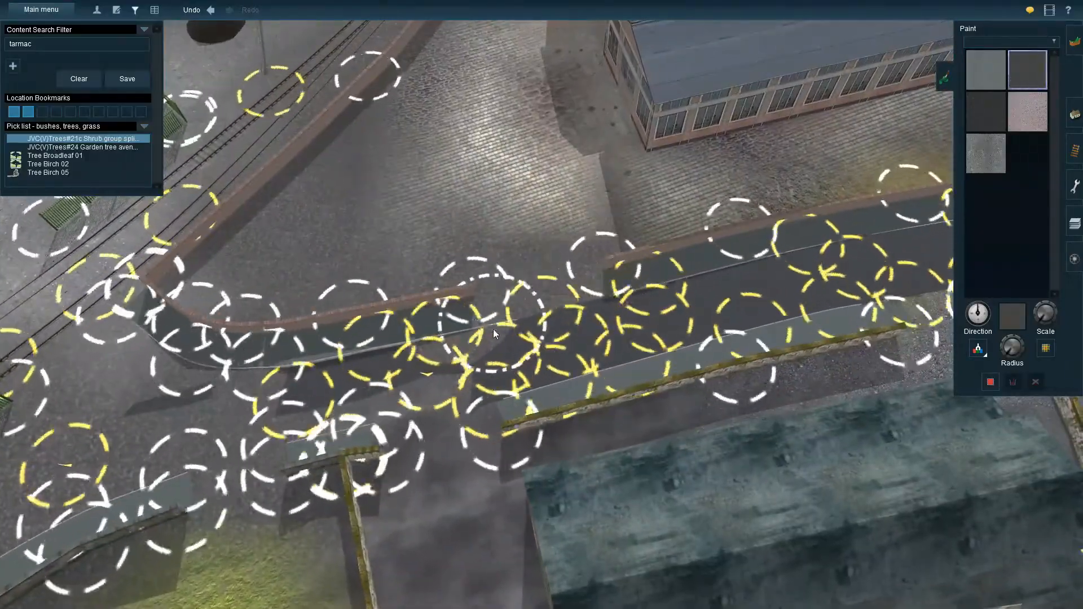
{"action": "left_click", "coordinate": [42, 43]}
{"action": "key", "text": "BackSpace"}
{"action": "key", "text": "BackSpace"}
{"action": "key", "text": "BackSpace"}
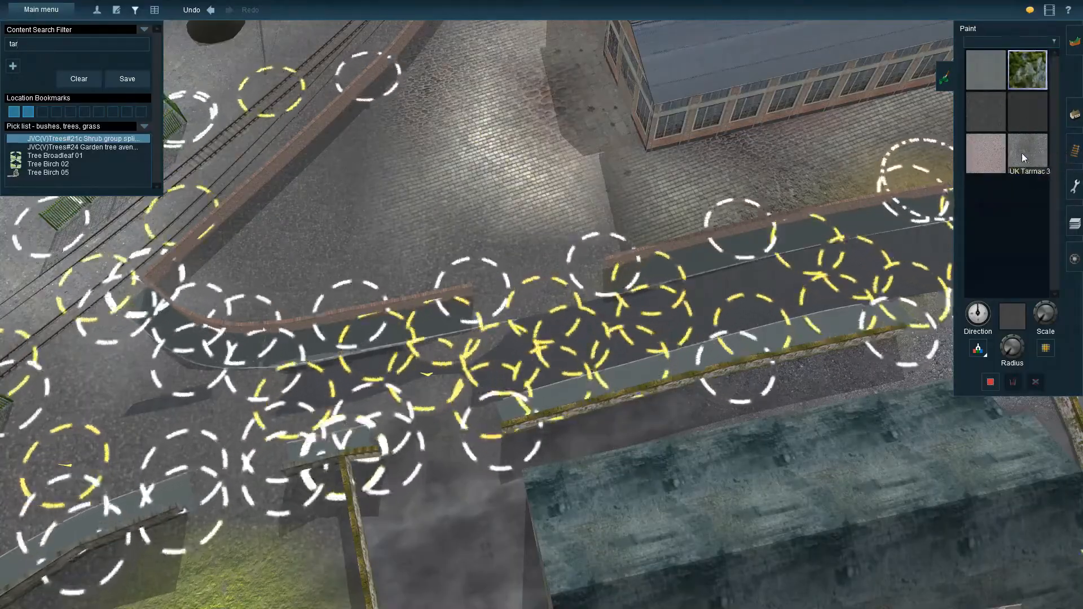
{"action": "left_click", "coordinate": [988, 154]}
{"action": "left_click_drag", "start_coordinate": [509, 258], "coordinate": [321, 288]}
- Paint the pinkish tarmac texture along the boundary wall around the warehouses and beside the turntable
{"action": "key", "text": "Down"}
{"action": "right_click", "coordinate": [779, 254]}
{"action": "key", "text": "Right"}
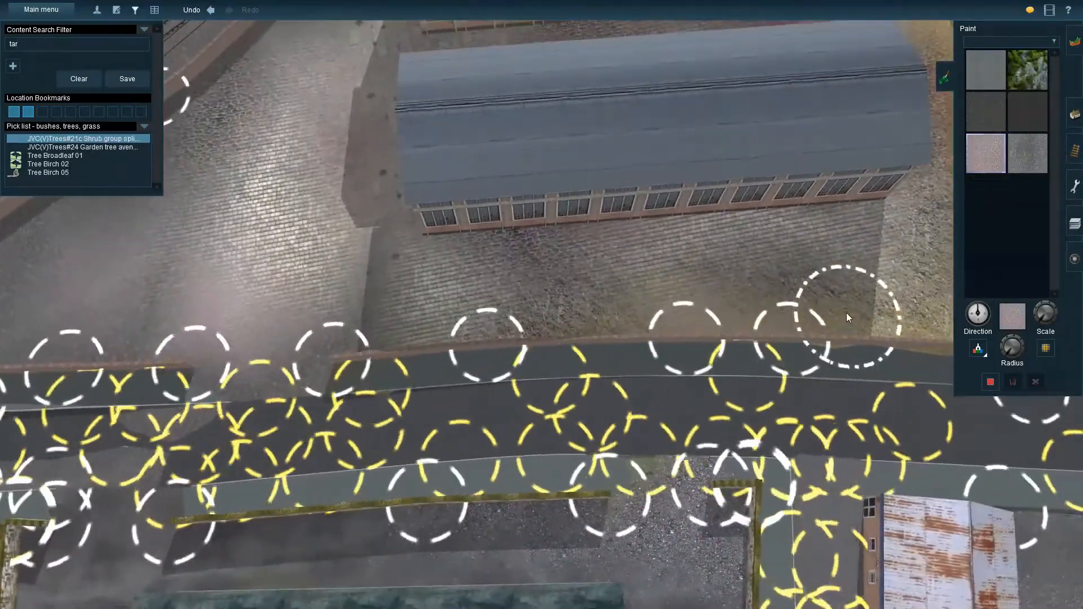
{"action": "right_click", "coordinate": [844, 319]}
{"action": "right_click", "coordinate": [594, 141]}
{"action": "key", "text": "Right"}
{"action": "right_click", "coordinate": [631, 116]}
{"action": "key", "text": "Right"}
{"action": "right_click", "coordinate": [693, 242]}
{"action": "key", "text": "Left"}
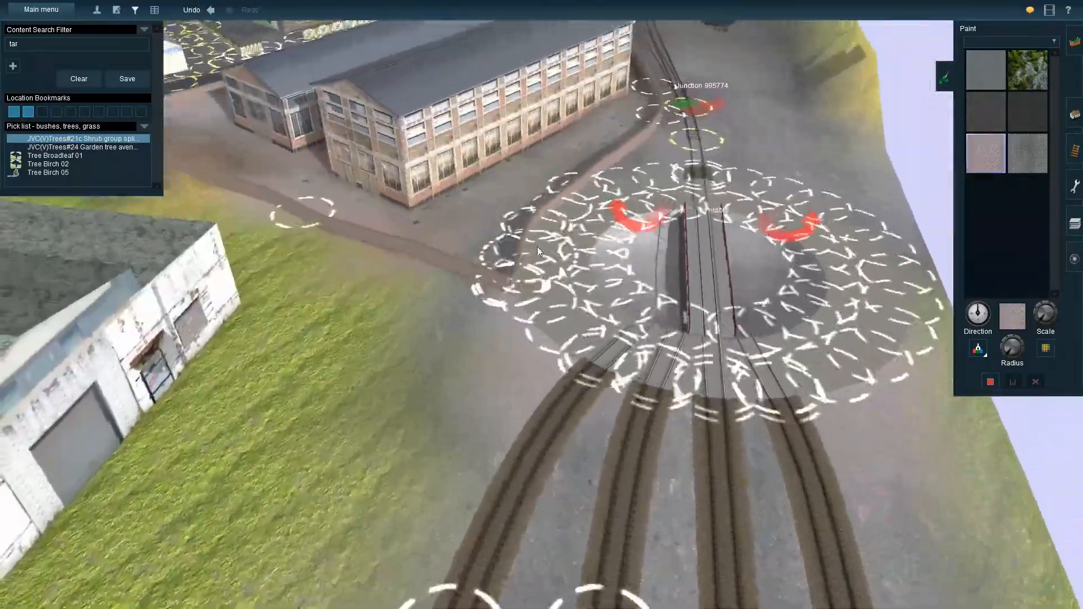
{"action": "right_click", "coordinate": [501, 210]}
{"action": "right_click", "coordinate": [435, 272]}
{"action": "key", "text": "Right"}
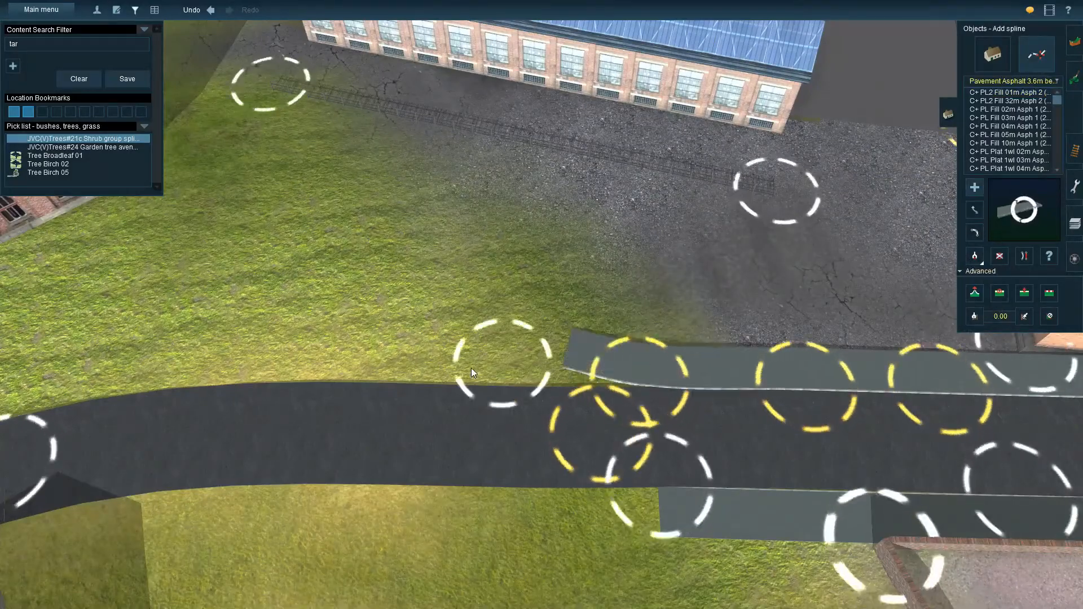
- Extend the Pavement Asphalt 3.6m spline along the grassy edge of the road and around its bend
{"action": "left_click", "coordinate": [343, 382]}
{"action": "left_click", "coordinate": [140, 395]}
{"action": "right_click", "coordinate": [140, 394]}
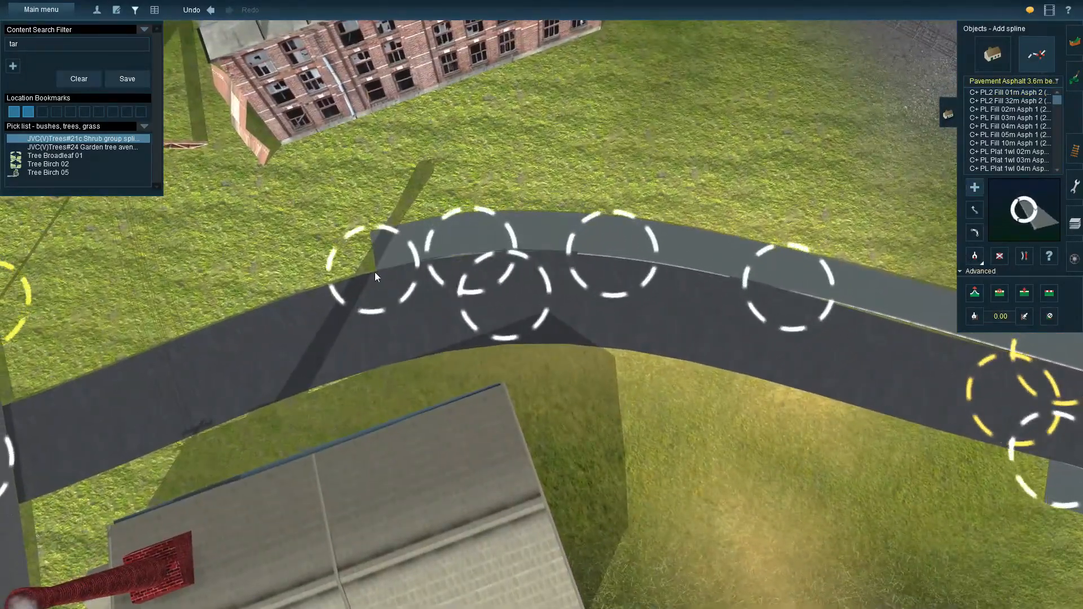
{"action": "left_click", "coordinate": [320, 286]}
{"action": "right_click", "coordinate": [198, 361]}
- Lay further asphalt pavement along the side road, with a separate short section where it meets the main road
{"action": "left_click", "coordinate": [454, 271]}
{"action": "left_click", "coordinate": [353, 288]}
{"action": "key", "text": "Return"}
{"action": "left_click", "coordinate": [488, 269]}
{"action": "left_click", "coordinate": [370, 274]}
{"action": "middle_click_drag", "start_coordinate": [370, 273], "coordinate": [463, 251]}
{"action": "right_click", "coordinate": [464, 252]}
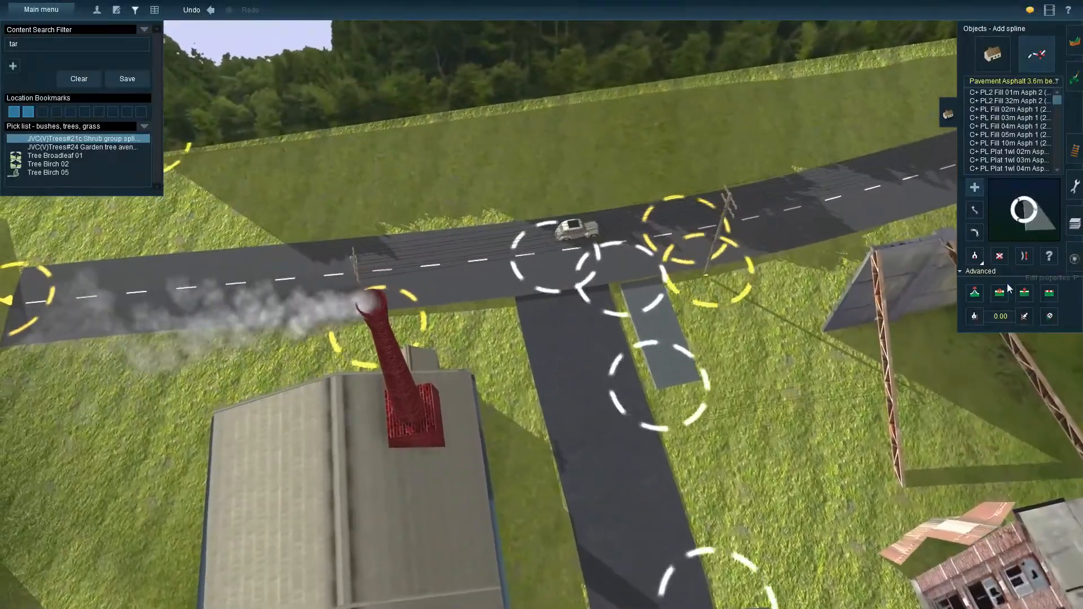
- Try to adjust the height of the short pavement section's vertex at the main road junction
{"action": "left_click", "coordinate": [975, 292]}
{"action": "key", "text": "Left"}
{"action": "mouse_move", "coordinate": [550, 210]}
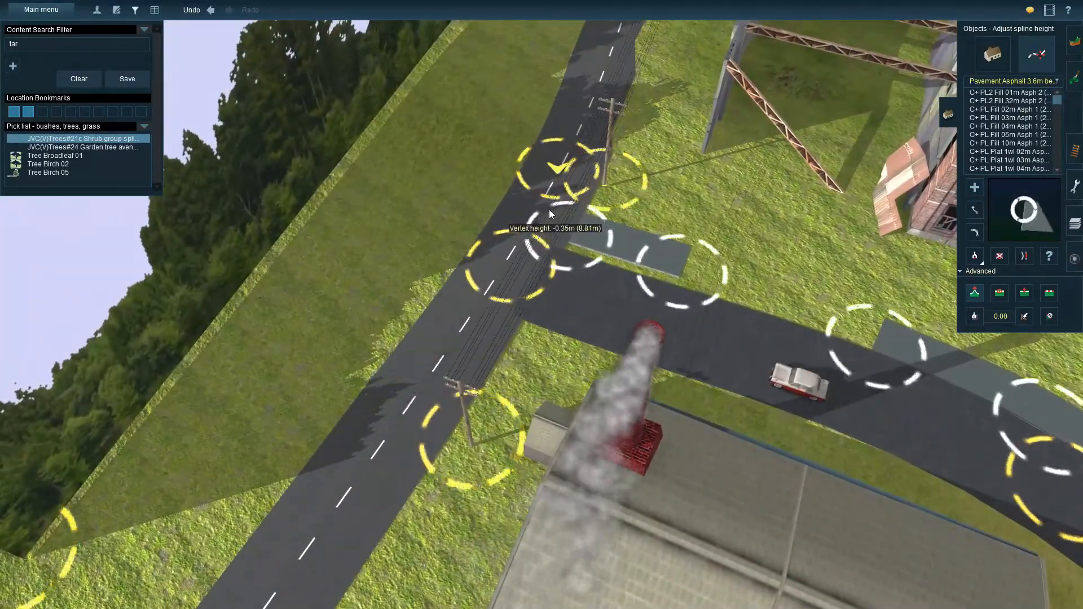
{"action": "key", "text": "Left"}
- Move both ends of the short pavement section against the edge of the side road
{"action": "left_click", "coordinate": [972, 209]}
{"action": "key", "text": "Up"}
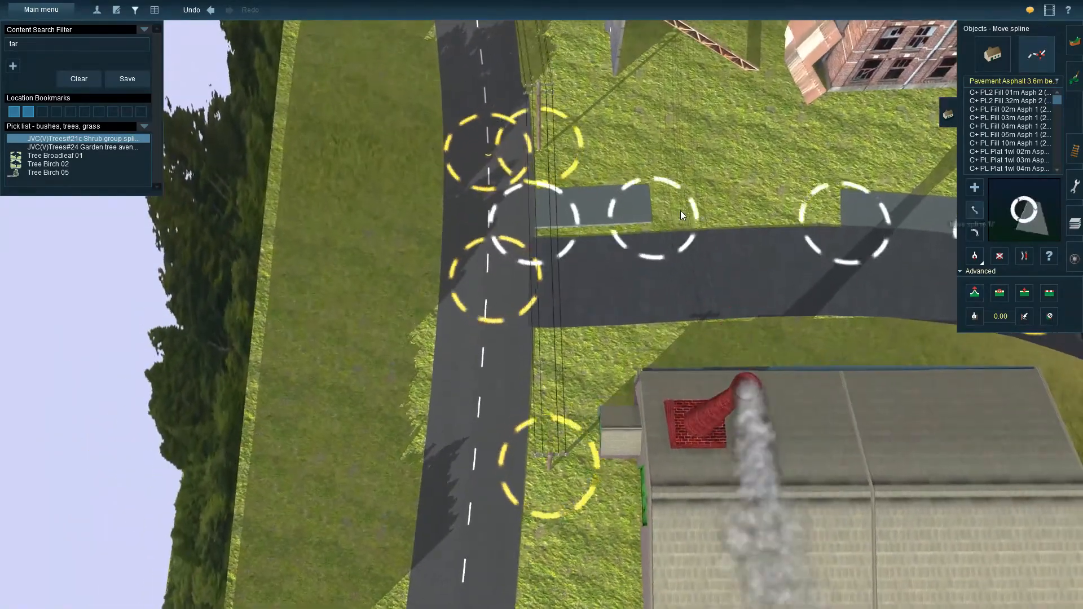
{"action": "left_click_drag", "start_coordinate": [655, 220], "coordinate": [680, 232]}
{"action": "left_click_drag", "start_coordinate": [534, 227], "coordinate": [526, 242]}
- Adjust the vertex heights of the short pavement section, with its junction end at about 9.23 m
{"action": "left_click", "coordinate": [975, 292]}
{"action": "mouse_move", "coordinate": [554, 224]}
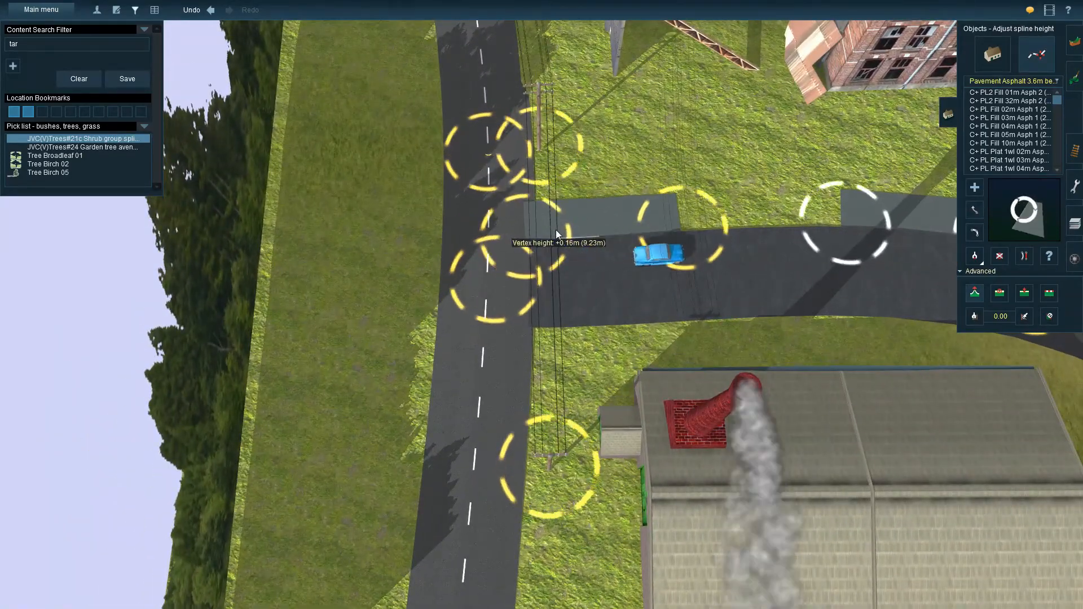
{"action": "key", "text": "Down"}
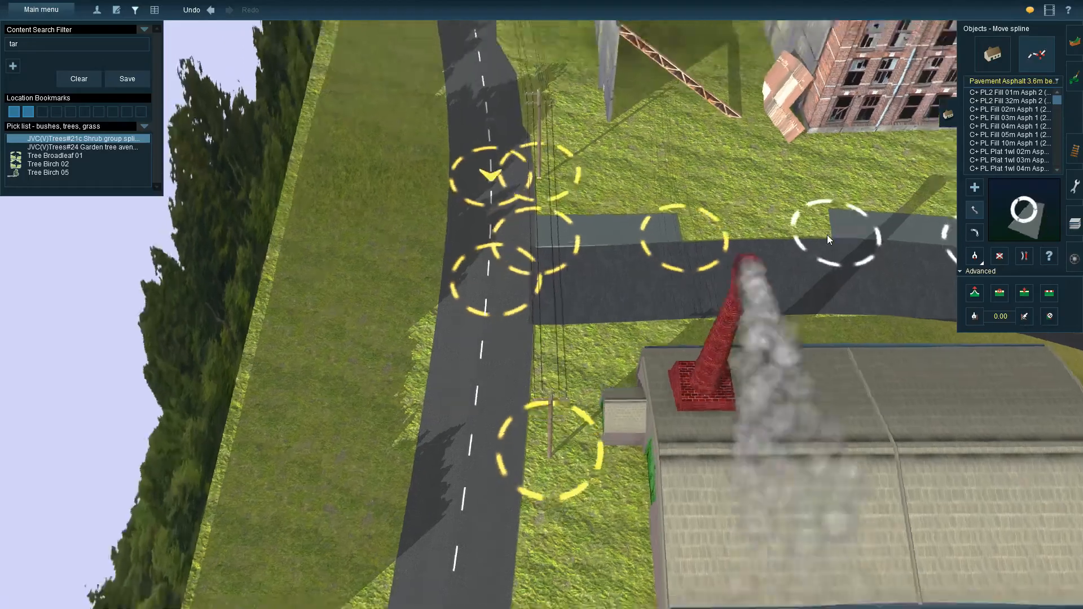
{"action": "right_click", "coordinate": [827, 234]}
{"action": "key", "text": "Left"}
{"action": "key", "text": "Left"}
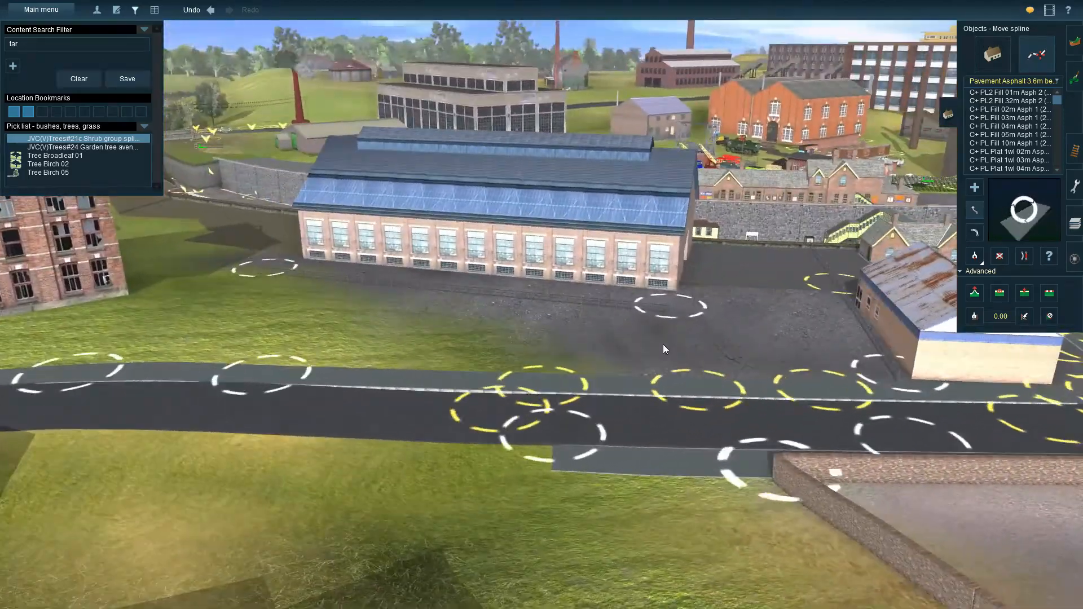
- Level the ground around the derelict brick factory beside the side road at a height of 9.15 m
{"action": "right_click", "coordinate": [469, 281]}
{"action": "key", "text": "Up"}
{"action": "key", "text": "Right"}
{"action": "left_click_drag", "start_coordinate": [912, 381], "coordinate": [901, 509]}
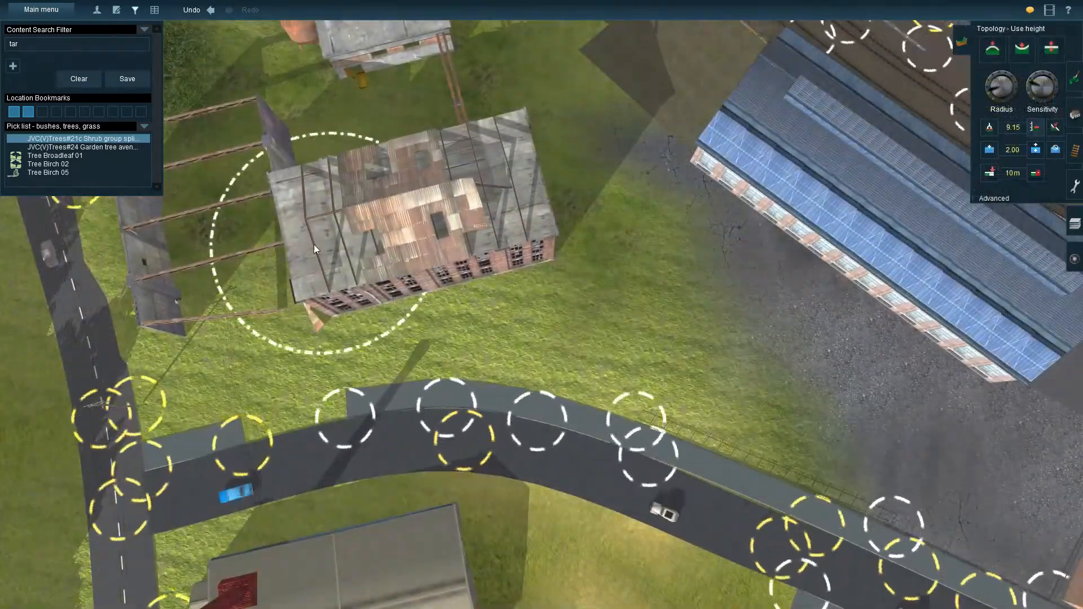
{"action": "left_click_drag", "start_coordinate": [323, 242], "coordinate": [408, 66]}
{"action": "right_click", "coordinate": [265, 79]}
{"action": "key", "text": "Right"}
{"action": "key", "text": "Down"}
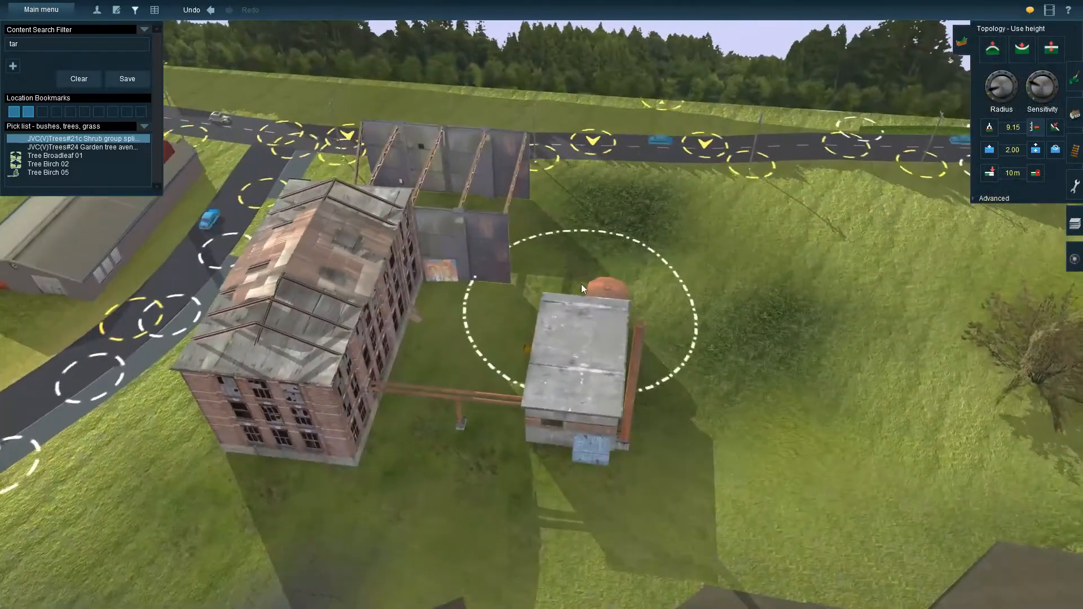
- Examine the ground around the derelict factory, its outbuilding and the steel-framed hall from several sides
{"action": "key", "text": "Down"}
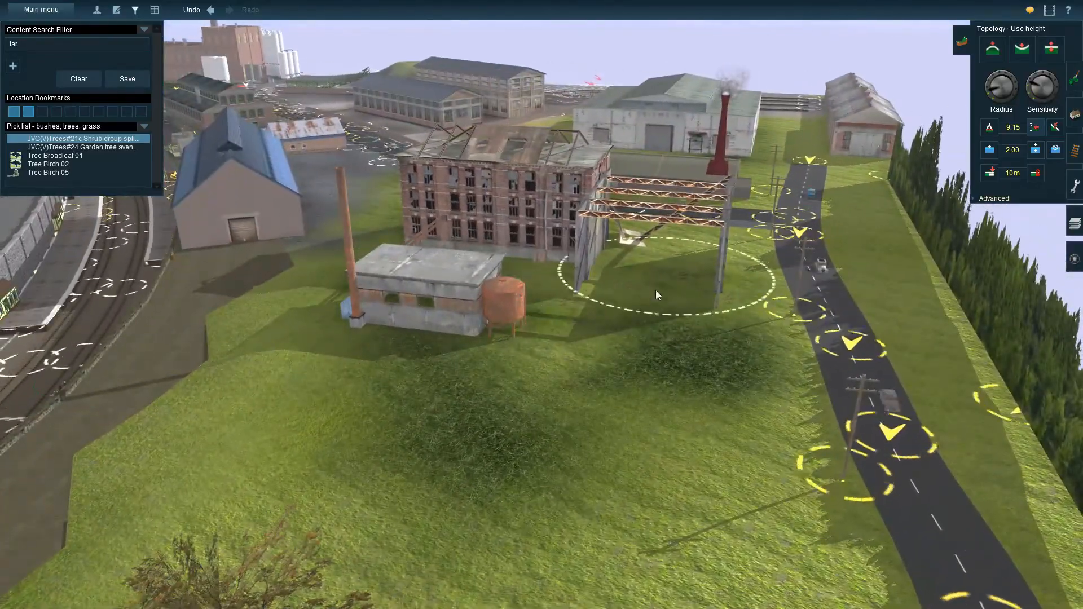
{"action": "scroll", "coordinate": [614, 347], "scroll_direction": "up", "scroll_amount": 5}
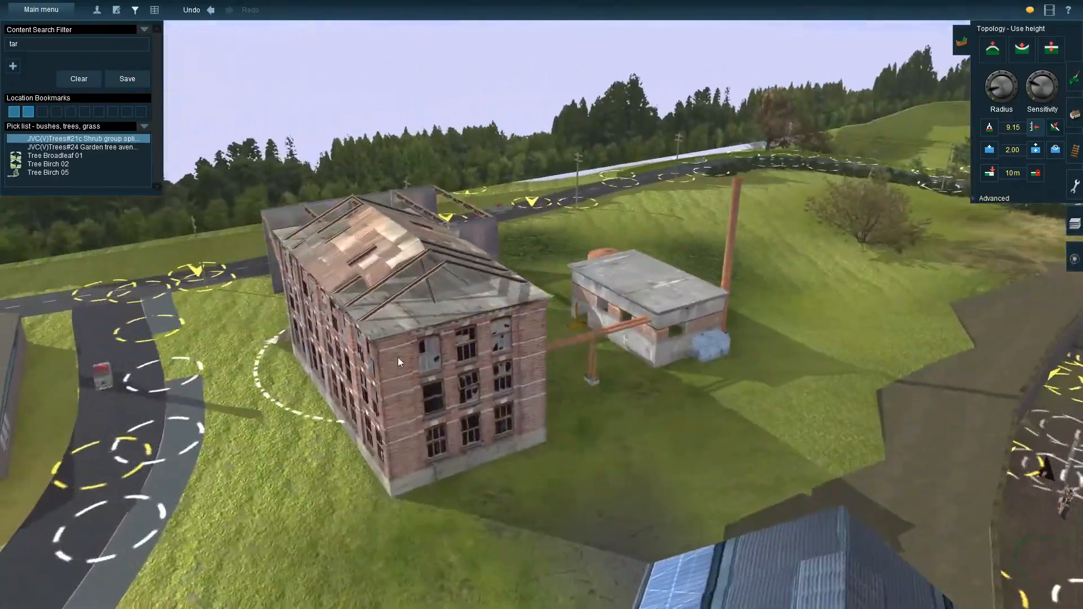
{"action": "right_click", "coordinate": [398, 357]}
{"action": "key", "text": "Left"}
{"action": "key", "text": "Up"}
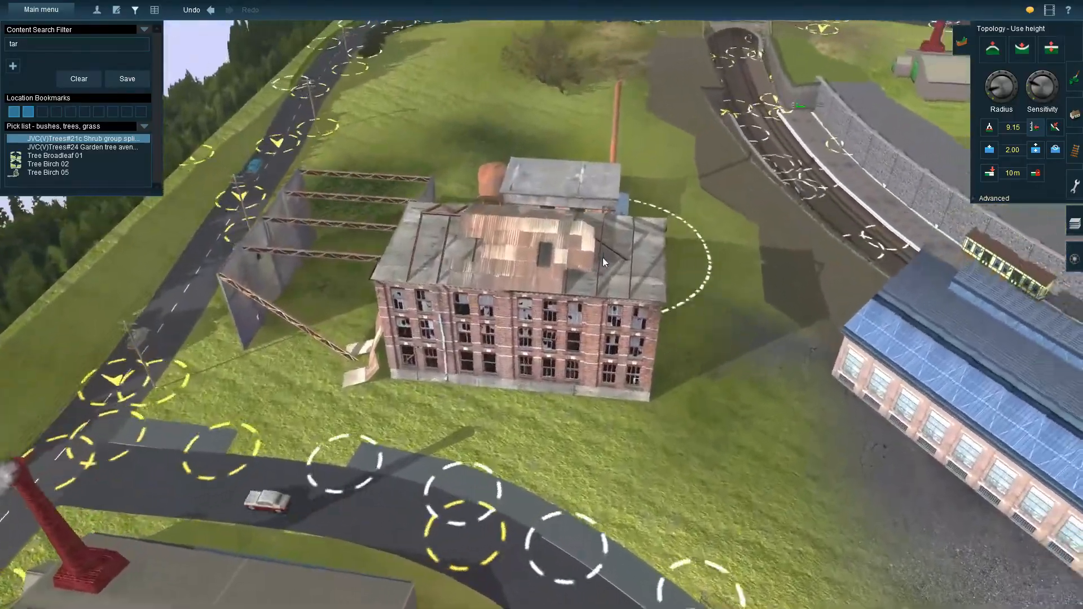
{"action": "right_click", "coordinate": [599, 257]}
{"action": "key", "text": "Right"}
{"action": "key", "text": "Right"}
{"action": "key", "text": "Down"}
{"action": "key", "text": "Right"}
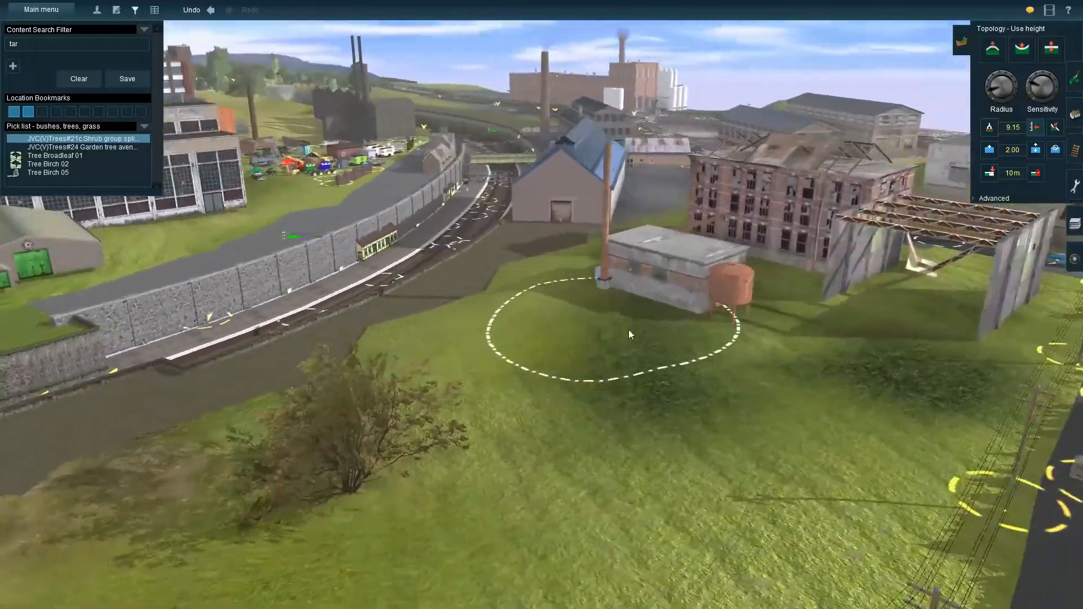
{"action": "key", "text": "Up"}
{"action": "key", "text": "Left"}
- Paint the ground around the derelict factory and its outbuilding with the dark grey gravel texture, out to the main road
{"action": "left_click", "coordinate": [1074, 79]}
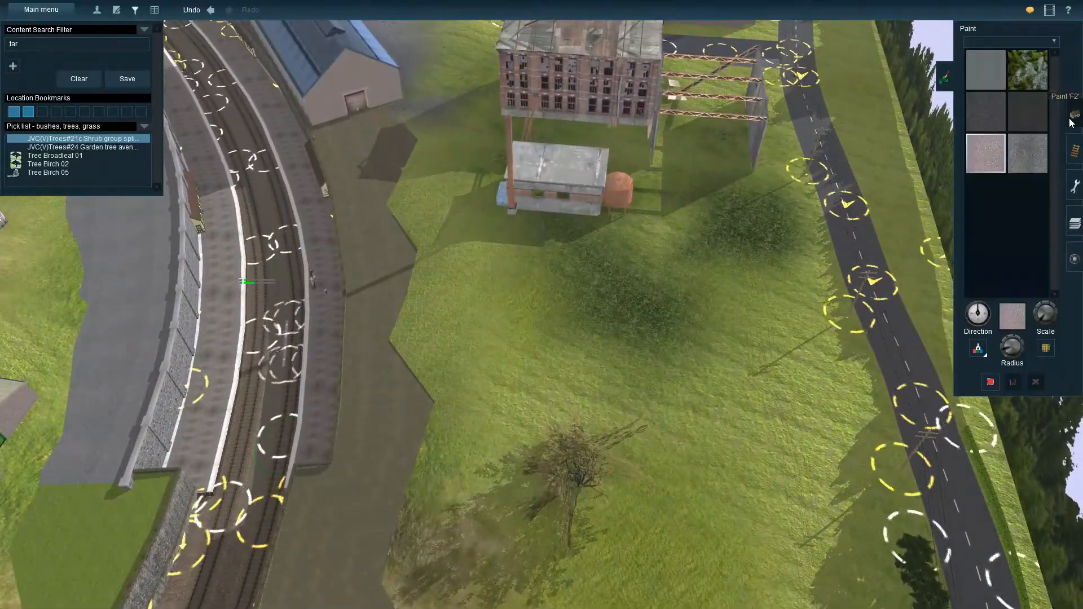
{"action": "right_click", "coordinate": [644, 119]}
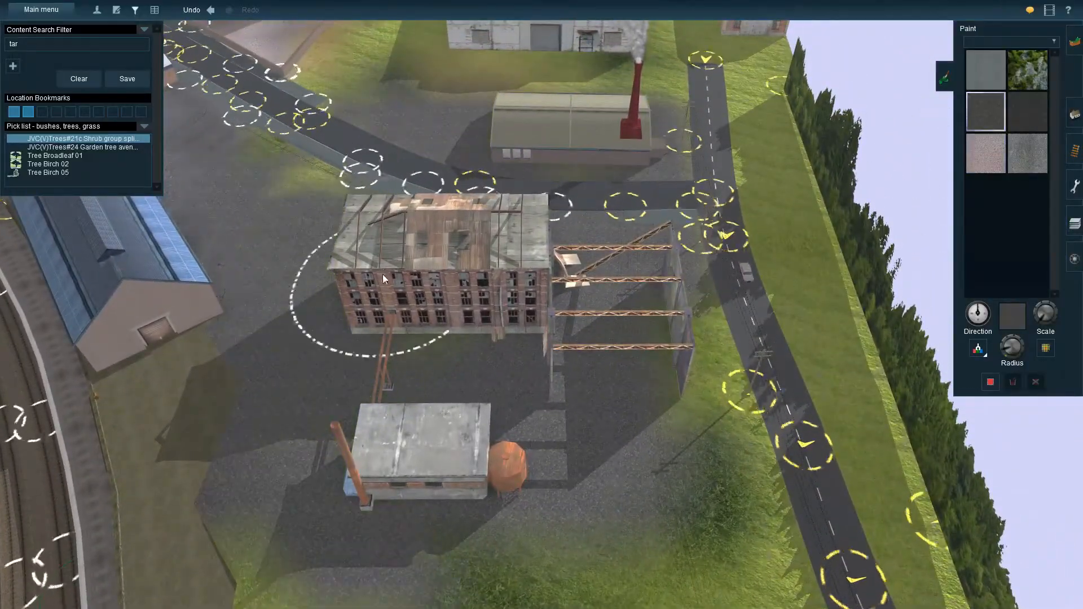
{"action": "left_click_drag", "start_coordinate": [387, 286], "coordinate": [361, 214]}
{"action": "right_click", "coordinate": [367, 237]}
{"action": "right_click", "coordinate": [700, 356]}
{"action": "left_click_drag", "start_coordinate": [338, 407], "coordinate": [271, 395]}
{"action": "right_click", "coordinate": [294, 417]}
{"action": "right_click", "coordinate": [621, 237]}
{"action": "left_click_drag", "start_coordinate": [706, 316], "coordinate": [777, 326]}
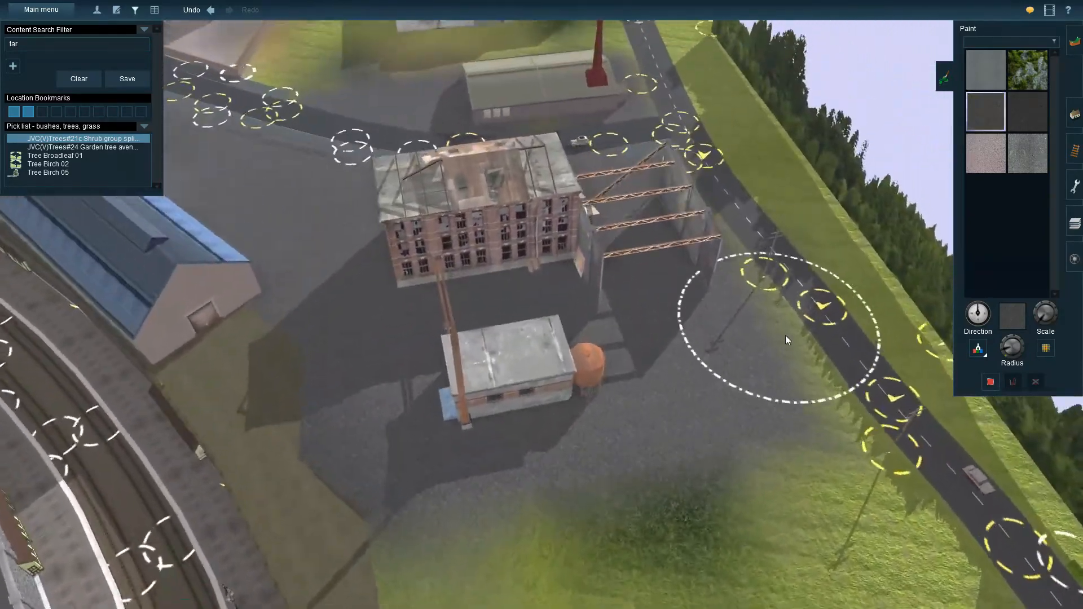
- Move the derelict factory building slightly away from the blue-roofed warehouse, towards the main road
{"action": "left_click", "coordinate": [1075, 116]}
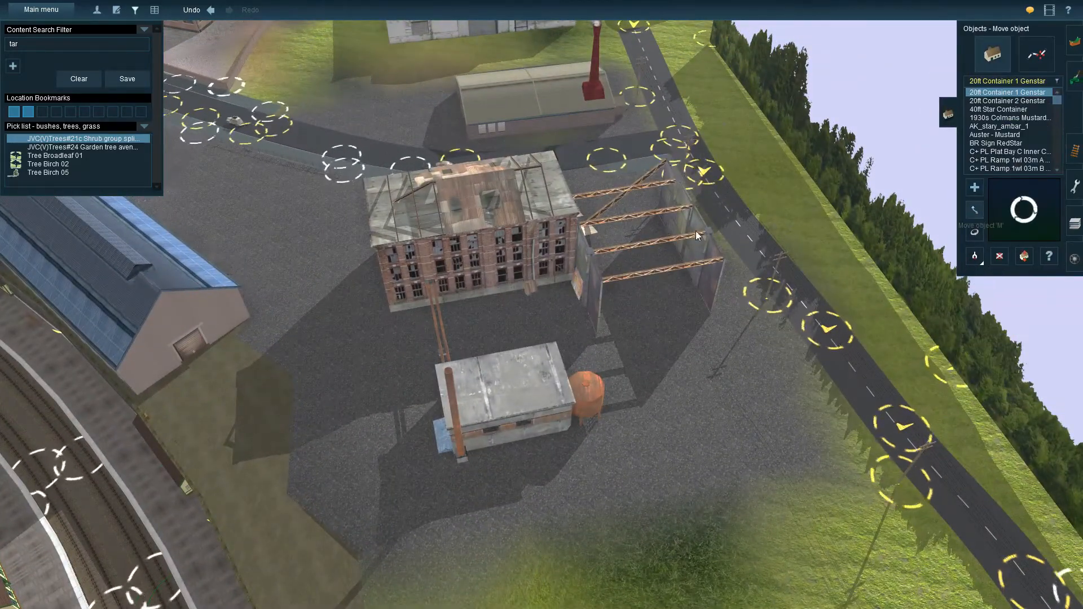
{"action": "scroll", "coordinate": [537, 255], "scroll_direction": "up", "scroll_amount": 3}
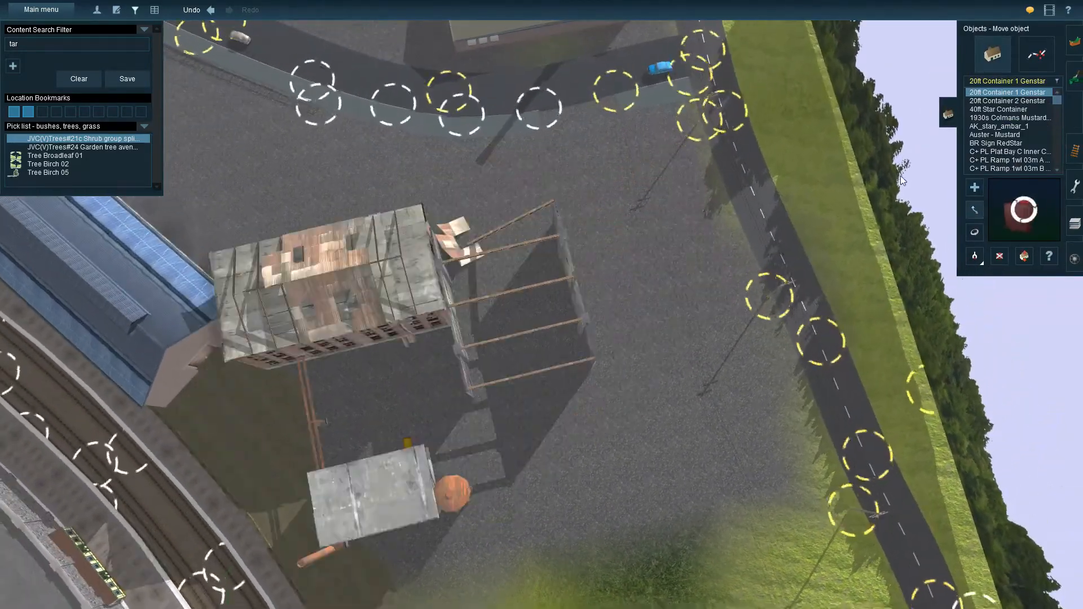
{"action": "left_click_drag", "start_coordinate": [347, 295], "coordinate": [445, 274]}
{"action": "right_click_drag", "start_coordinate": [920, 225], "coordinate": [970, 287]}
{"action": "left_click", "coordinate": [1024, 257]}
{"action": "right_click_drag", "start_coordinate": [517, 293], "coordinate": [587, 293]}
- Paint patches of the lighter grey texture over the factory yard near the road and adjust the brush radius
{"action": "left_click", "coordinate": [1074, 78]}
{"action": "left_click", "coordinate": [985, 71]}
{"action": "mouse_move", "coordinate": [739, 321]}
{"action": "left_mouse_down"}
{"action": "mouse_move", "coordinate": [635, 193]}
{"action": "mouse_move", "coordinate": [306, 371]}
{"action": "mouse_move", "coordinate": [293, 254]}
{"action": "left_mouse_up"}
{"action": "mouse_move", "coordinate": [459, 252]}
{"action": "right_mouse_down"}
{"action": "mouse_move", "coordinate": [417, 238]}
{"action": "mouse_move", "coordinate": [733, 266]}
{"action": "right_mouse_up"}
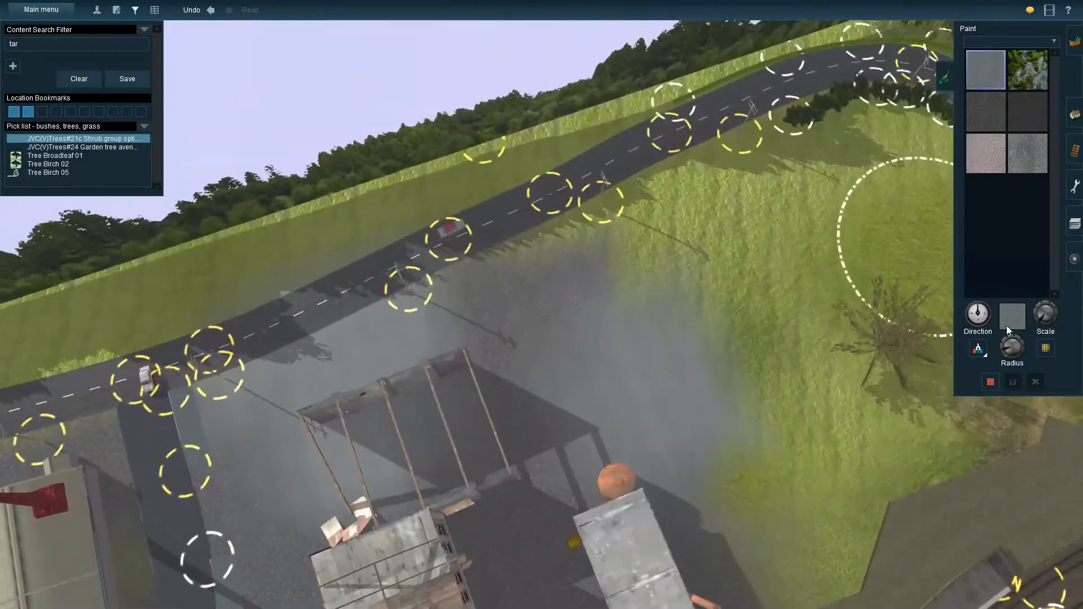
{"action": "left_click_drag", "start_coordinate": [1010, 345], "coordinate": [1020, 368]}
{"action": "right_click_drag", "start_coordinate": [500, 411], "coordinate": [310, 342]}
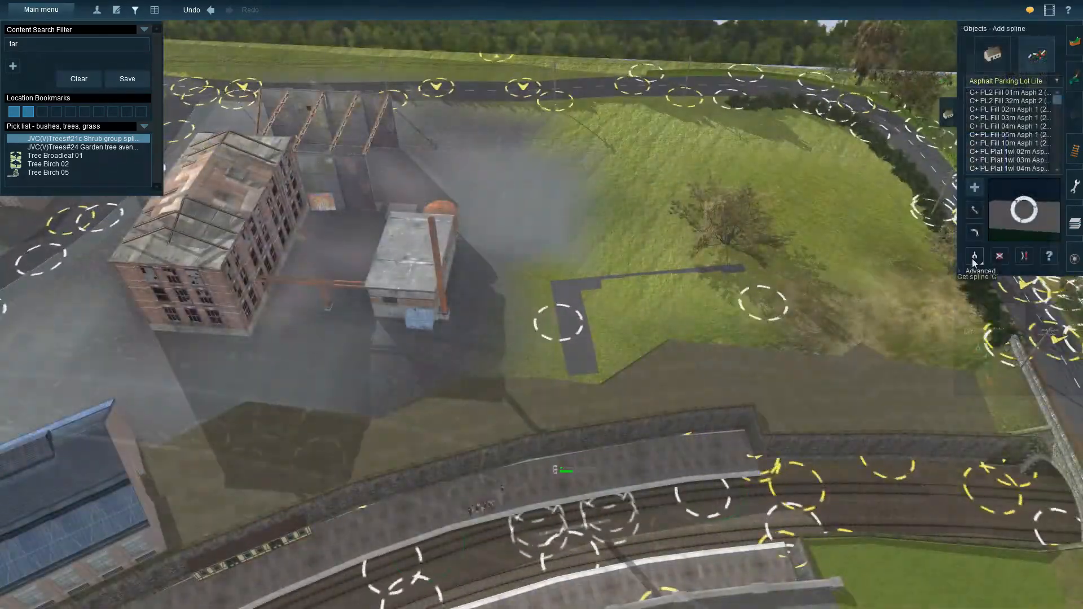
- Lay an Asphalt Parking Lot Lite section on the grass between the factory outbuilding and the tree
{"action": "left_click", "coordinate": [561, 321]}
{"action": "left_click", "coordinate": [710, 360]}
{"action": "left_click", "coordinate": [961, 272]}
{"action": "left_click", "coordinate": [975, 233]}
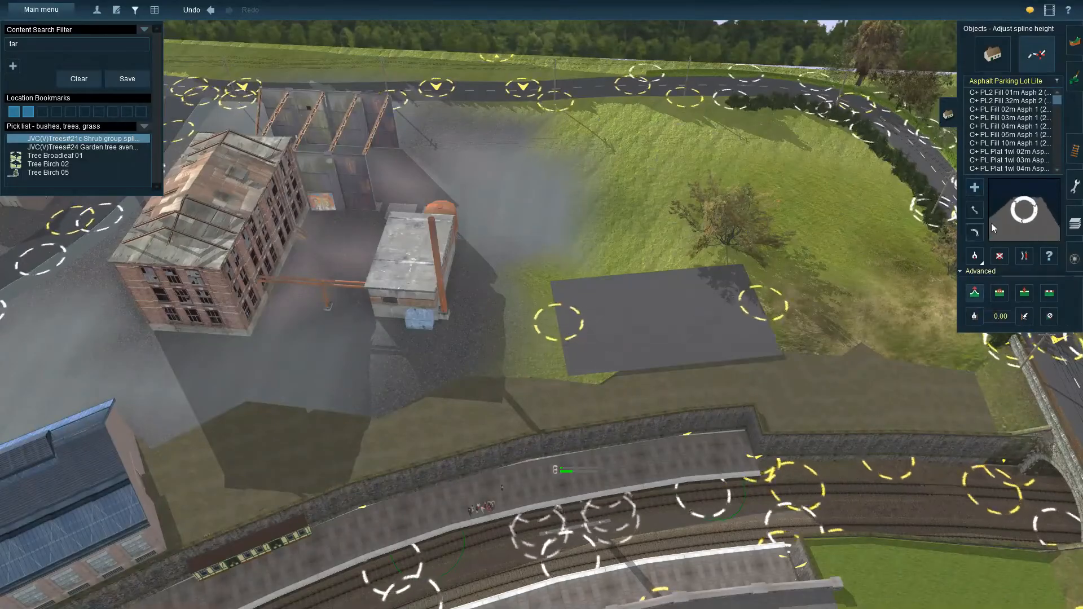
- Move the asphalt section's vertices to surface the strip between the blue-roofed warehouse's gable and the factory outbuilding, along the railway wall
{"action": "left_click_drag", "start_coordinate": [761, 305], "coordinate": [439, 407]}
{"action": "right_click_drag", "start_coordinate": [524, 352], "coordinate": [398, 334]}
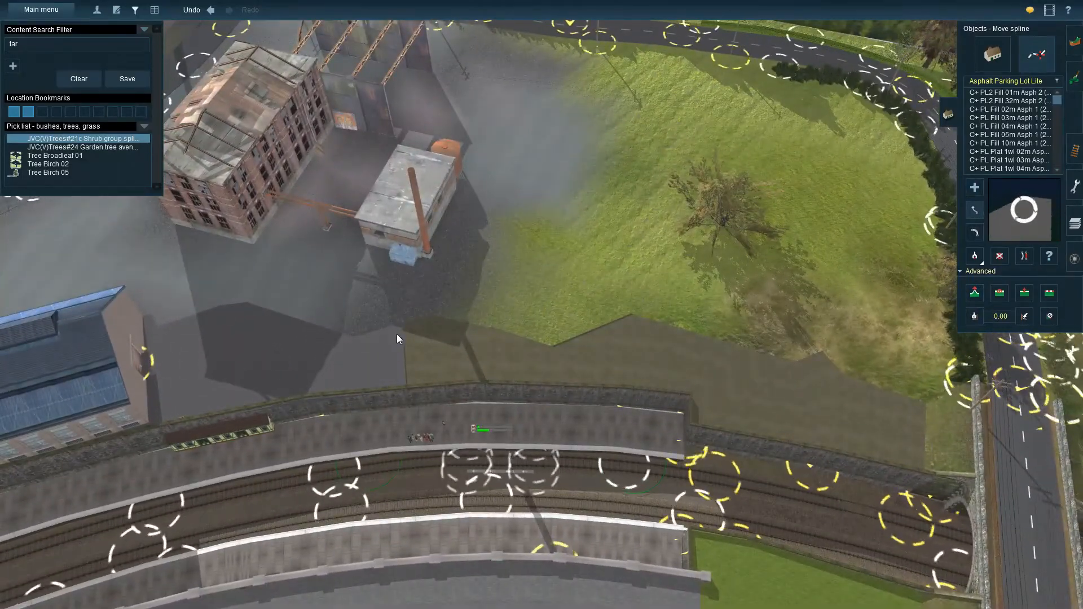
{"action": "right_click_drag", "start_coordinate": [560, 327], "coordinate": [528, 354]}
{"action": "scroll", "coordinate": [528, 354], "scroll_direction": "up", "scroll_amount": 3}
{"action": "key", "text": "m"}
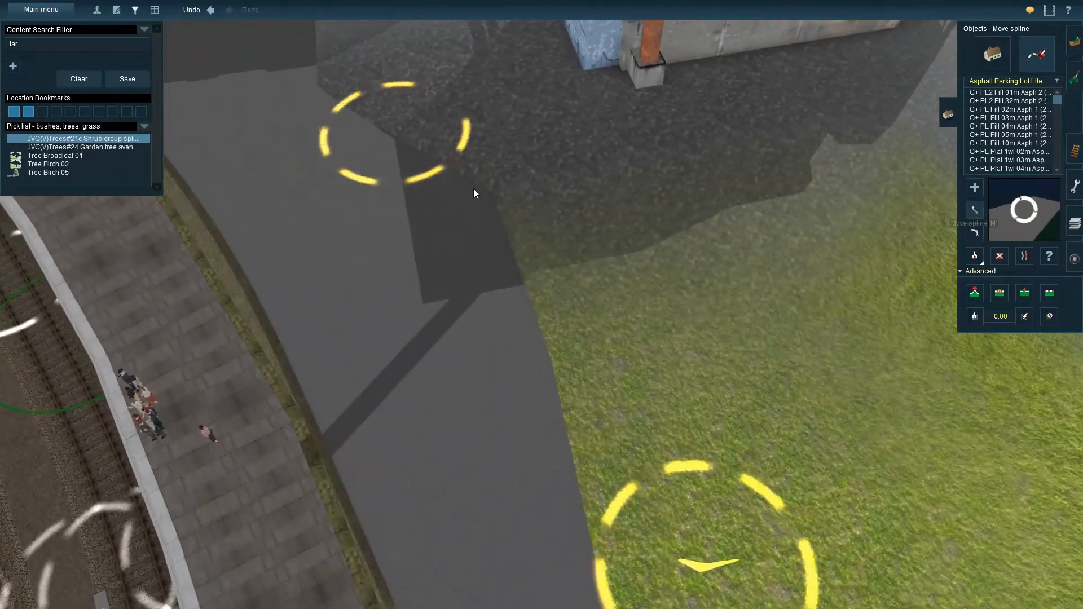
- Lay a Wall brick 8ft spline from near the outbuilding past the factory corner to the side road pavement
{"action": "right_click_drag", "start_coordinate": [394, 181], "coordinate": [656, 177]}
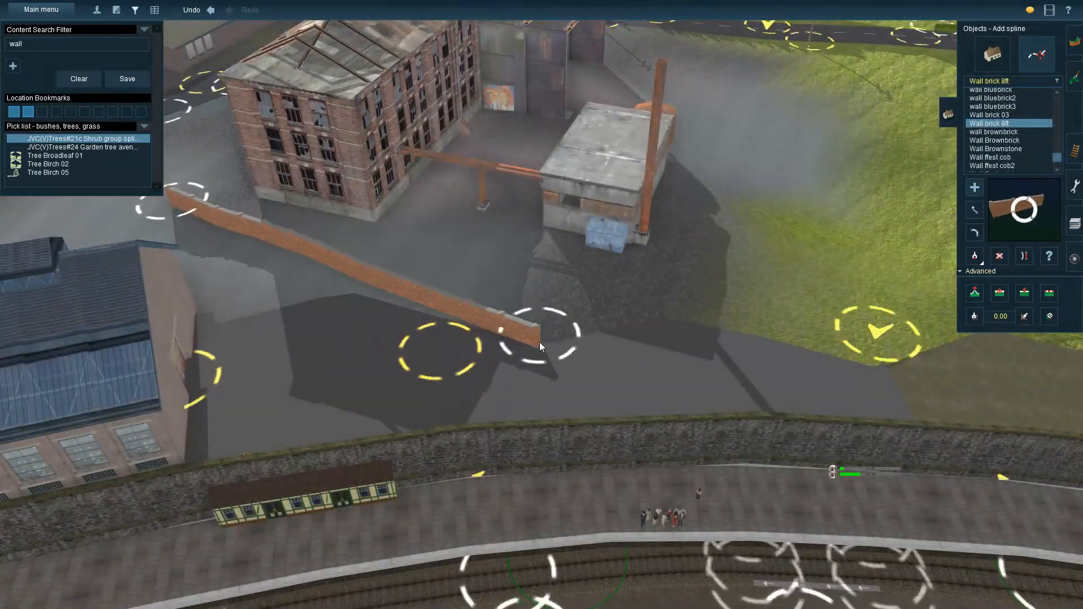
{"action": "left_click_drag", "start_coordinate": [540, 342], "coordinate": [558, 331]}
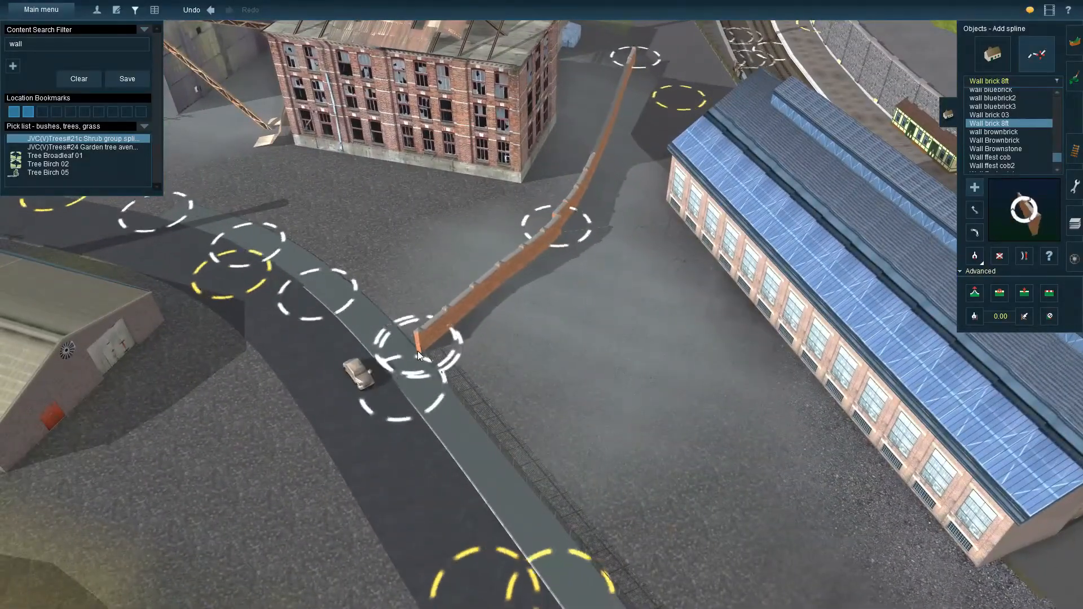
{"action": "key", "text": "Up"}
{"action": "key", "text": "Right"}
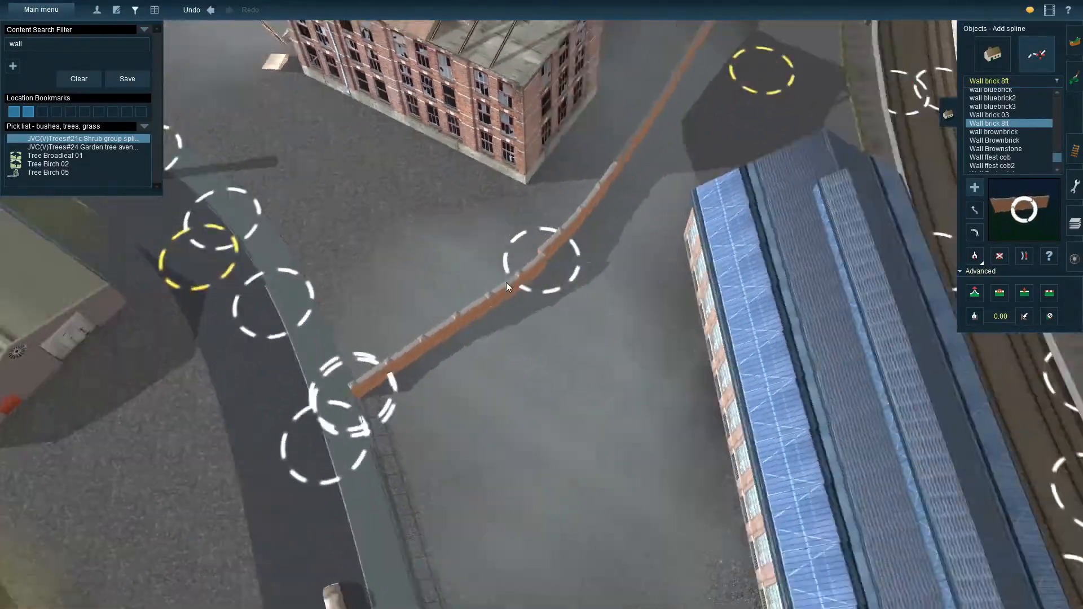
- Delete the brick wall section between the factory corner and the side road pavement
{"action": "key", "text": "m"}
{"action": "key", "text": "Right"}
{"action": "key", "text": "d"}
{"action": "left_click", "coordinate": [521, 294]}
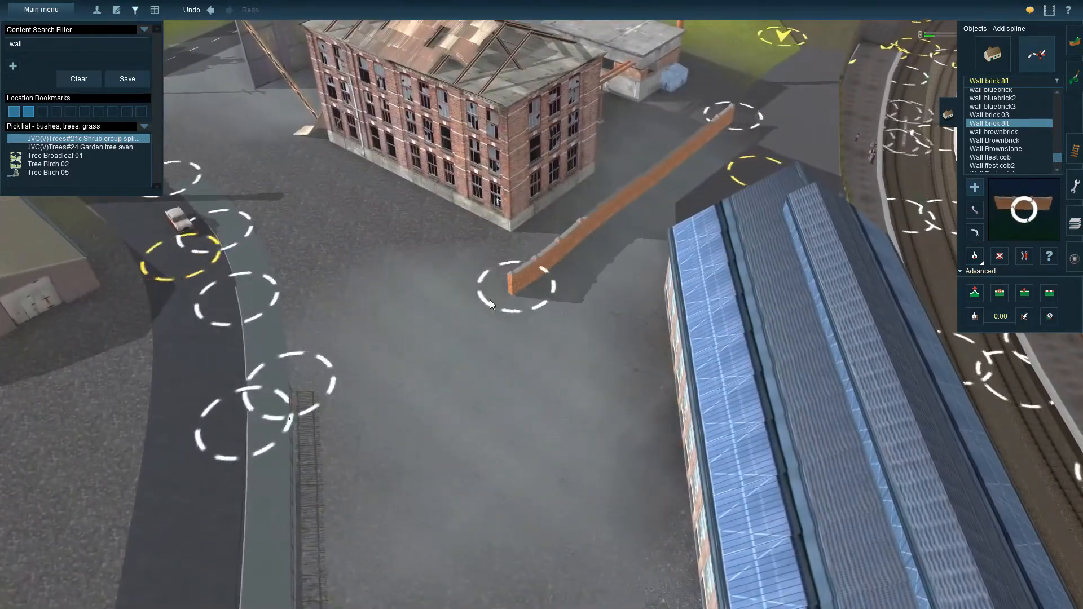
- Lay a new brick wall section from the factory corner to the side road and extend the wall's other end past the outbuilding
{"action": "key", "text": "Right"}
{"action": "right_click", "coordinate": [674, 307]}
{"action": "key", "text": "Down"}
{"action": "key", "text": "Right"}
{"action": "key", "text": "Up"}
{"action": "left_click", "coordinate": [512, 252]}
{"action": "left_click", "coordinate": [608, 395]}
{"action": "left_click", "coordinate": [709, 363]}
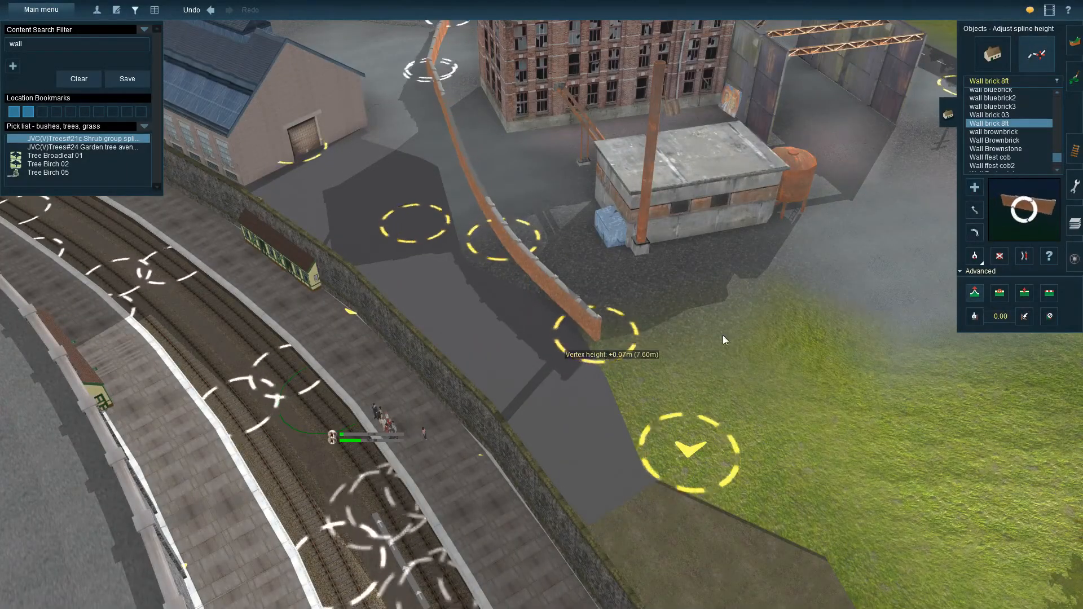
- Try to move the brick wall's end vertex near the outbuilding further out, and undo the move
{"action": "left_click_drag", "start_coordinate": [426, 386], "coordinate": [527, 500]}
{"action": "key", "text": "Left"}
{"action": "key", "text": "Down"}
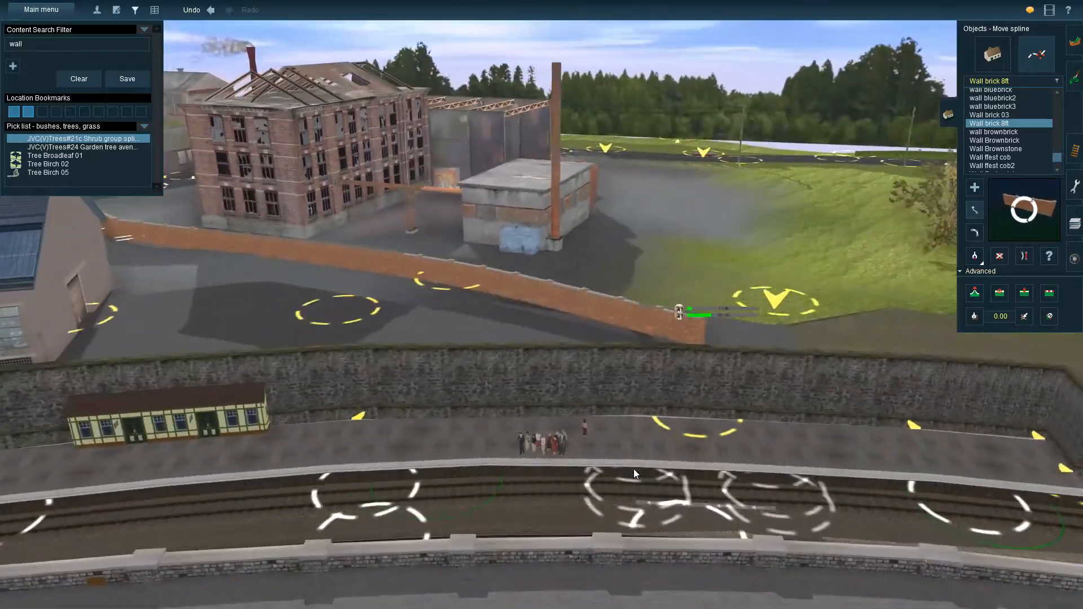
{"action": "key", "text": "Up"}
{"action": "key", "text": "ctrl+z"}
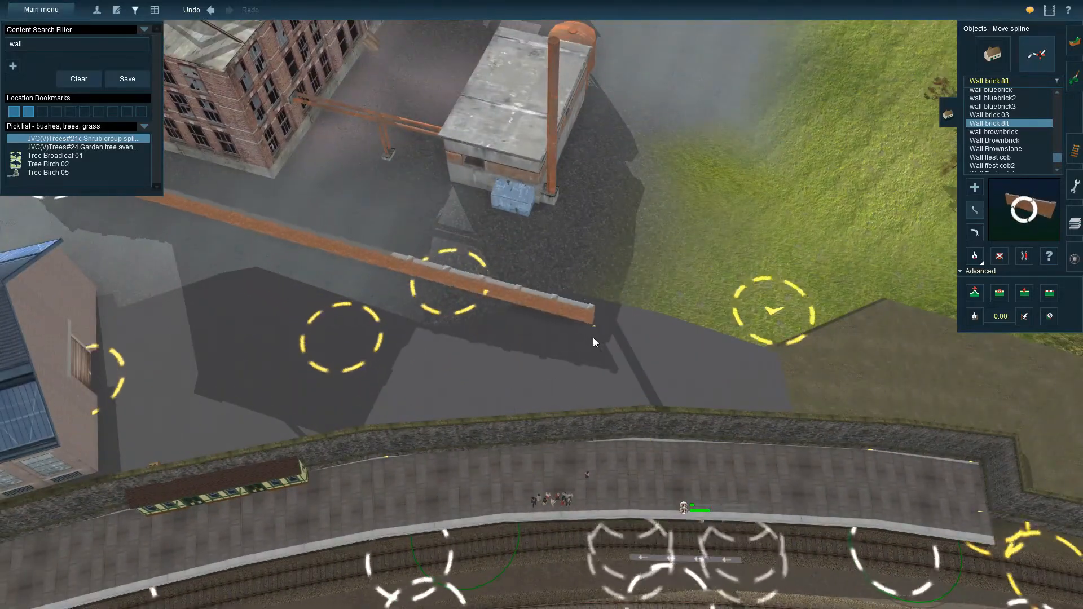
- Lay a brick wall section from the wall's end by the outbuilding towards the main road, and adjust the corner's vertex height
{"action": "key", "text": "Right"}
{"action": "key", "text": "a"}
{"action": "left_click", "coordinate": [433, 309]}
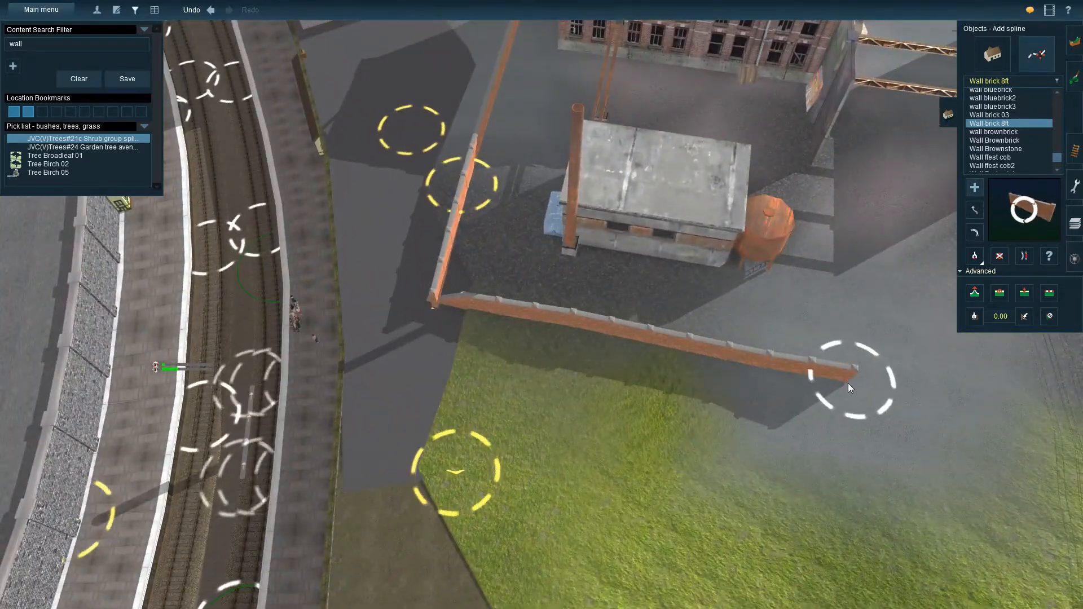
{"action": "key", "text": "Left"}
{"action": "key", "text": "Down"}
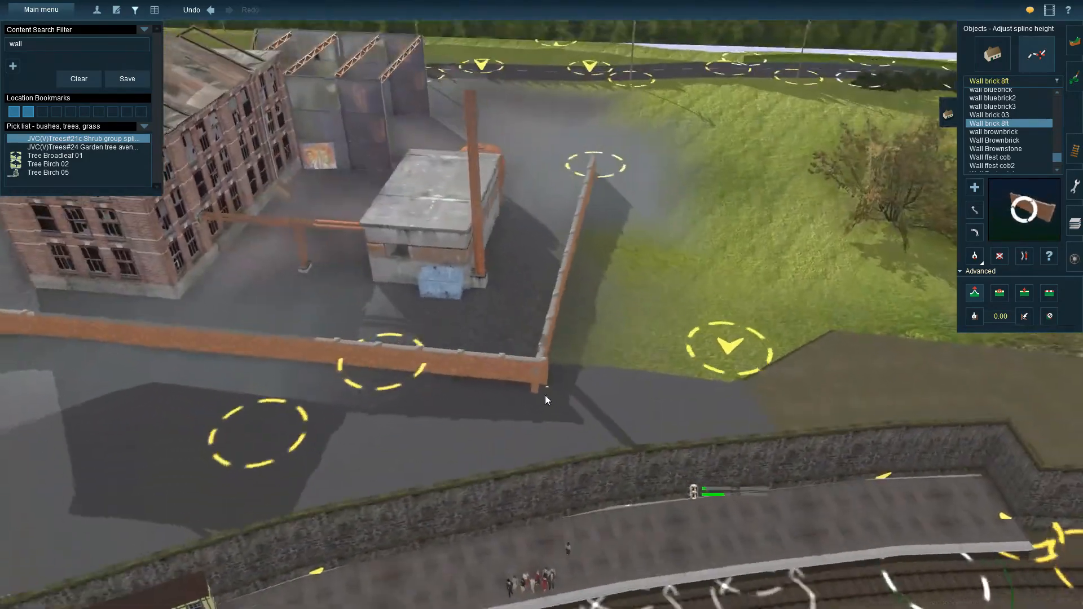
{"action": "left_click_drag", "start_coordinate": [544, 394], "coordinate": [546, 432]}
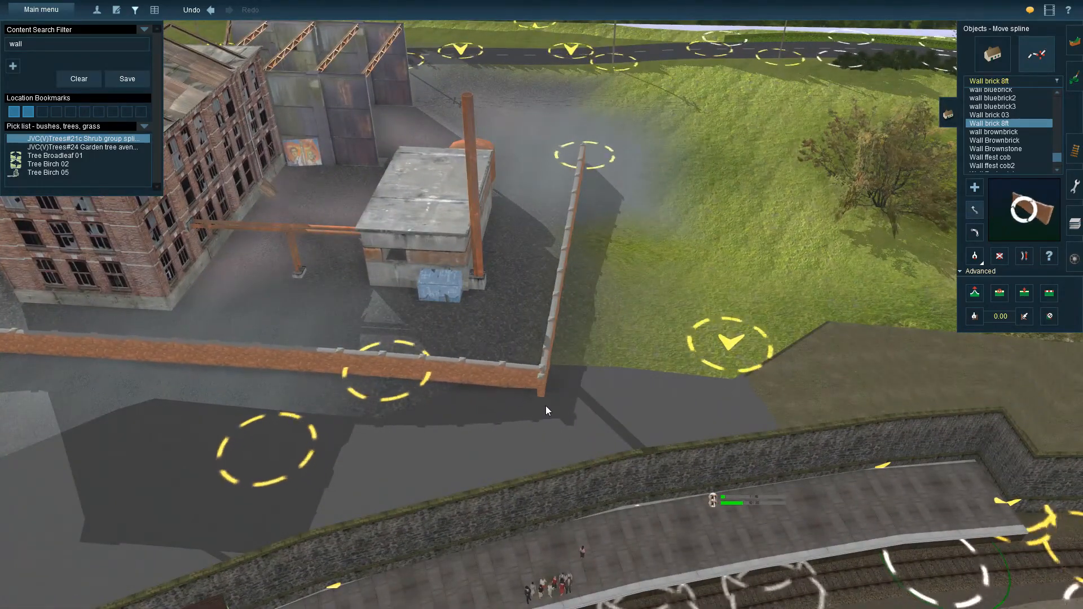
- Extend the brick wall behind the outbuilding in a straight line to just short of the main road
{"action": "key", "text": "Right"}
{"action": "key", "text": "Up"}
{"action": "key", "text": "Right"}
{"action": "key", "text": "Down"}
{"action": "right_click", "coordinate": [746, 337]}
{"action": "key", "text": "Up"}
{"action": "key", "text": "a"}
{"action": "left_click", "coordinate": [434, 272]}
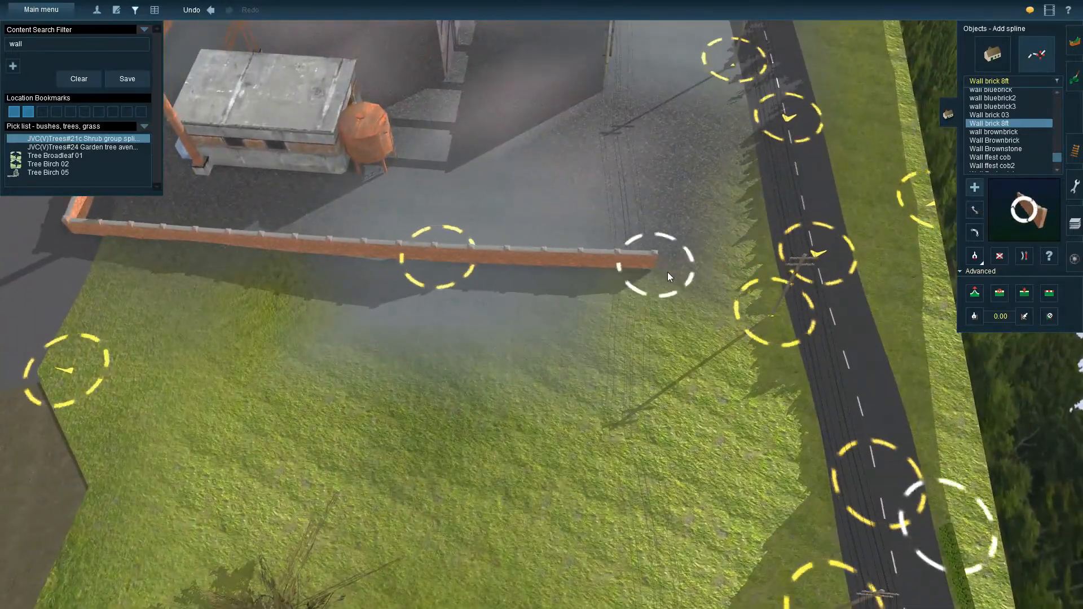
{"action": "left_click", "coordinate": [703, 272]}
- Lay a brick wall section alongside the main road, from the yard's corner to the side road junction
{"action": "key", "text": "Right"}
{"action": "key", "text": "Down"}
{"action": "key", "text": "Up"}
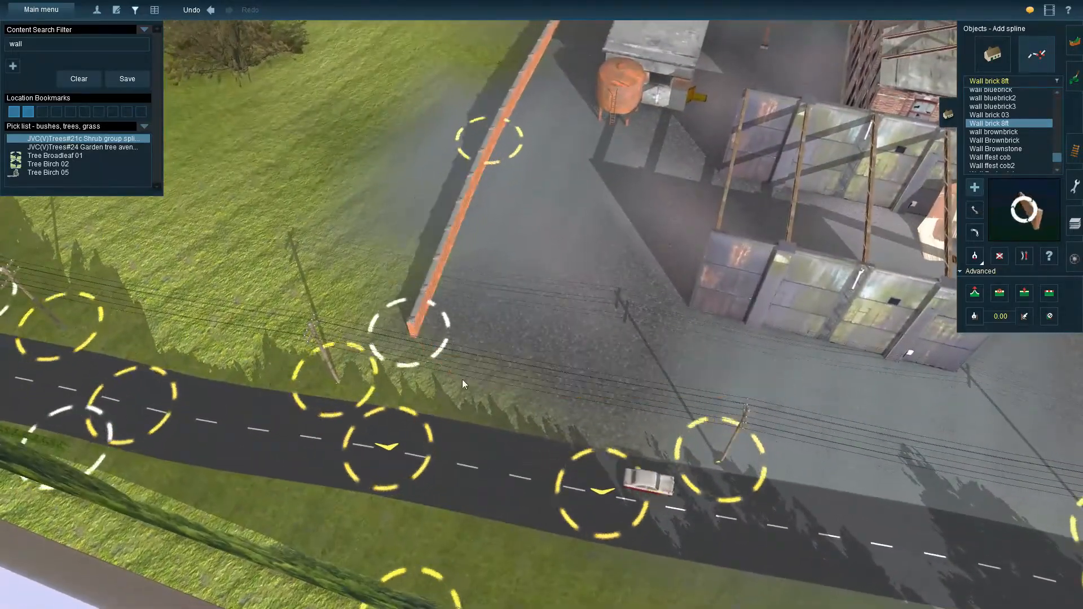
{"action": "left_click", "coordinate": [415, 333]}
{"action": "right_click", "coordinate": [971, 440]}
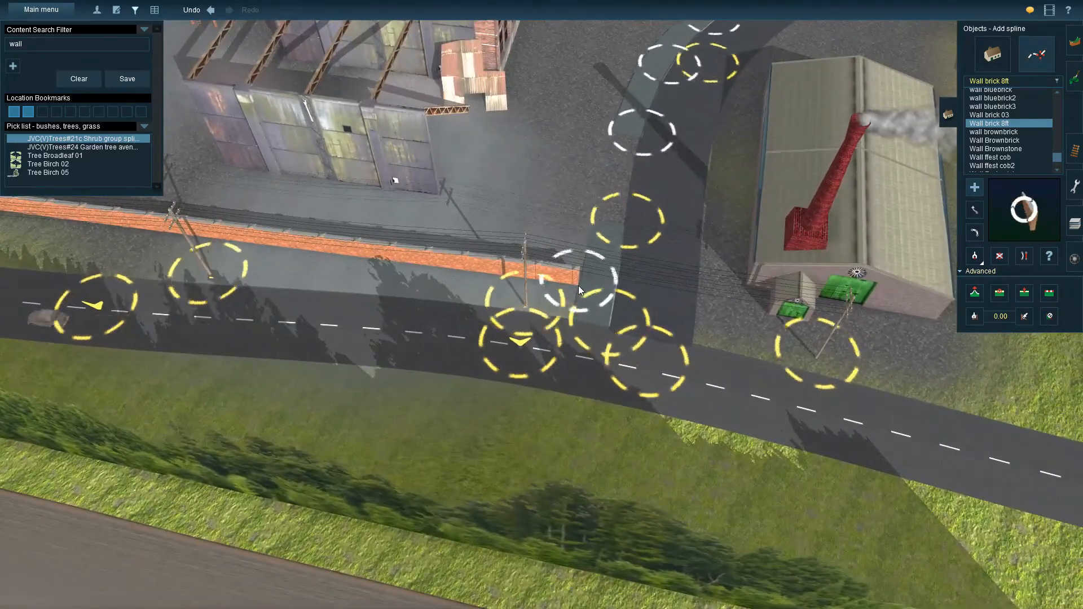
{"action": "left_click", "coordinate": [578, 285]}
- Lay a short brick wall section from the junction corner along the short pavement on the side road
{"action": "key", "text": "Right"}
{"action": "key", "text": "Down"}
{"action": "key", "text": "Up"}
{"action": "right_click", "coordinate": [333, 290]}
{"action": "left_click", "coordinate": [528, 312]}
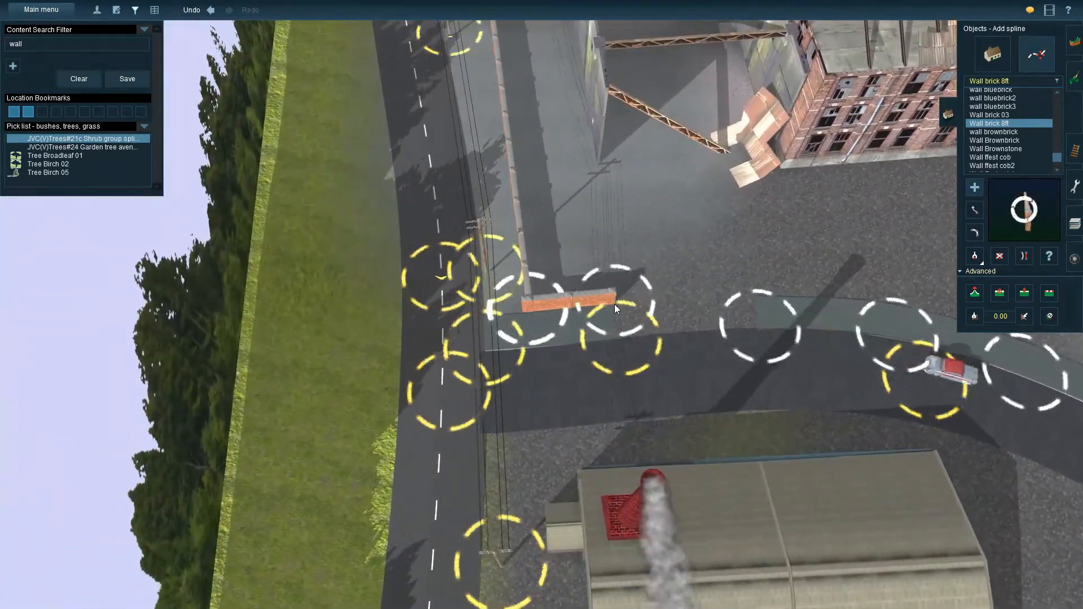
{"action": "left_click", "coordinate": [608, 307]}
- Lay a brick wall beyond the entrance gap, following the side road pavement's curve to the existing wall's end
{"action": "right_click", "coordinate": [770, 287]}
{"action": "key", "text": "Left"}
{"action": "left_click", "coordinate": [526, 307]}
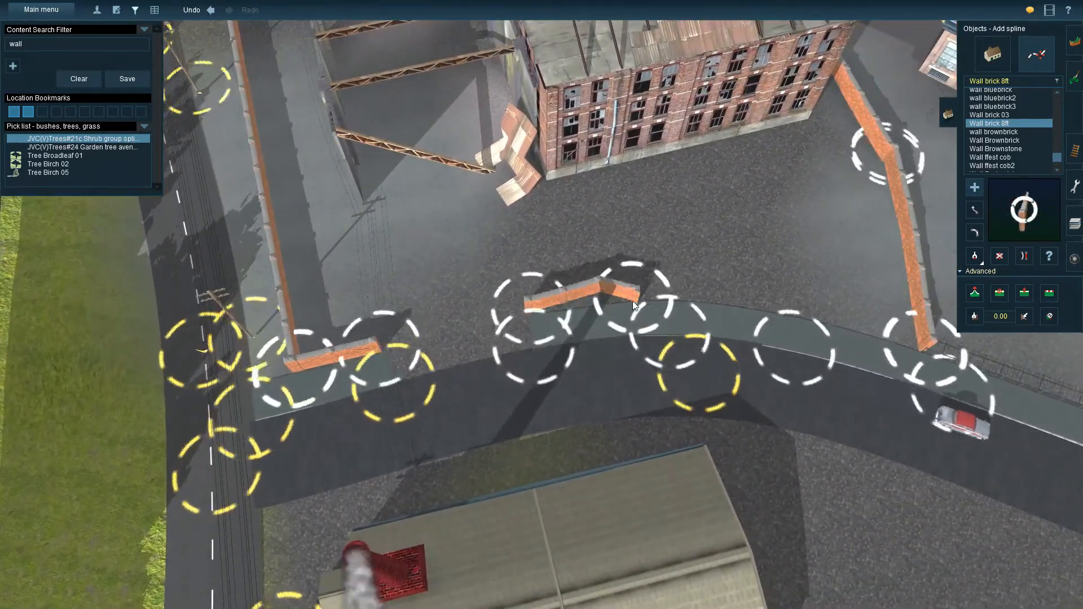
{"action": "left_click", "coordinate": [633, 301]}
{"action": "left_click", "coordinate": [746, 310]}
{"action": "left_click", "coordinate": [846, 328]}
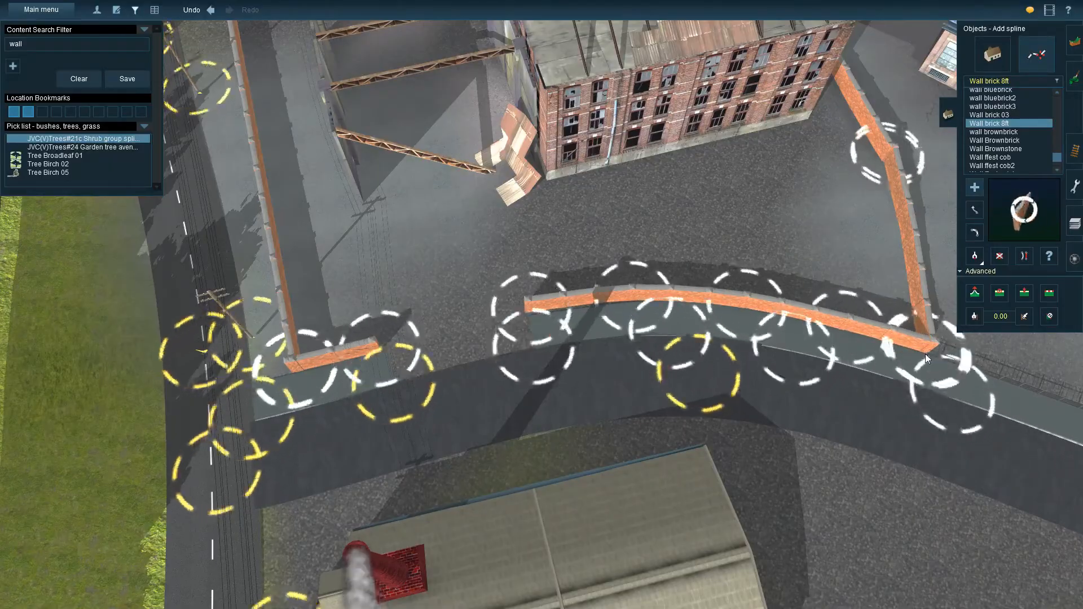
{"action": "left_click", "coordinate": [926, 354]}
- Examine the brick boundary wall around the derelict factory and the neighbouring warehouse yard from several sides
{"action": "key", "text": "Down"}
{"action": "right_click", "coordinate": [796, 280]}
{"action": "key", "text": "Right"}
{"action": "key", "text": "Right"}
{"action": "key", "text": "Down"}
{"action": "right_click", "coordinate": [690, 278]}
{"action": "key", "text": "Right"}
{"action": "right_click", "coordinate": [652, 324]}
{"action": "right_click", "coordinate": [608, 370]}
{"action": "key", "text": "Up"}
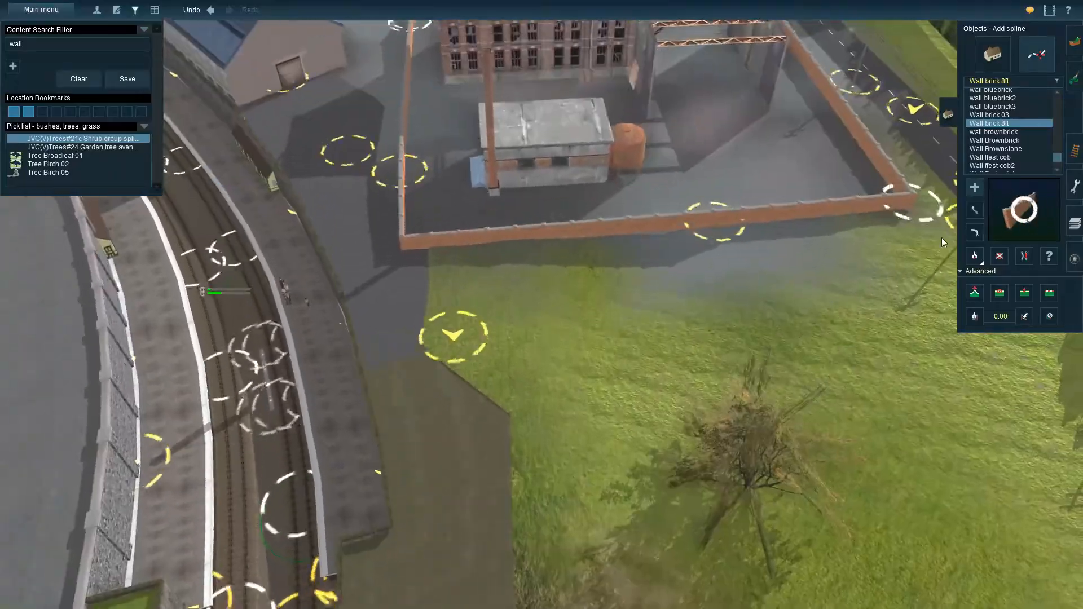
{"action": "key", "text": "Down"}
{"action": "right_click", "coordinate": [384, 265]}
{"action": "key", "text": "Right"}
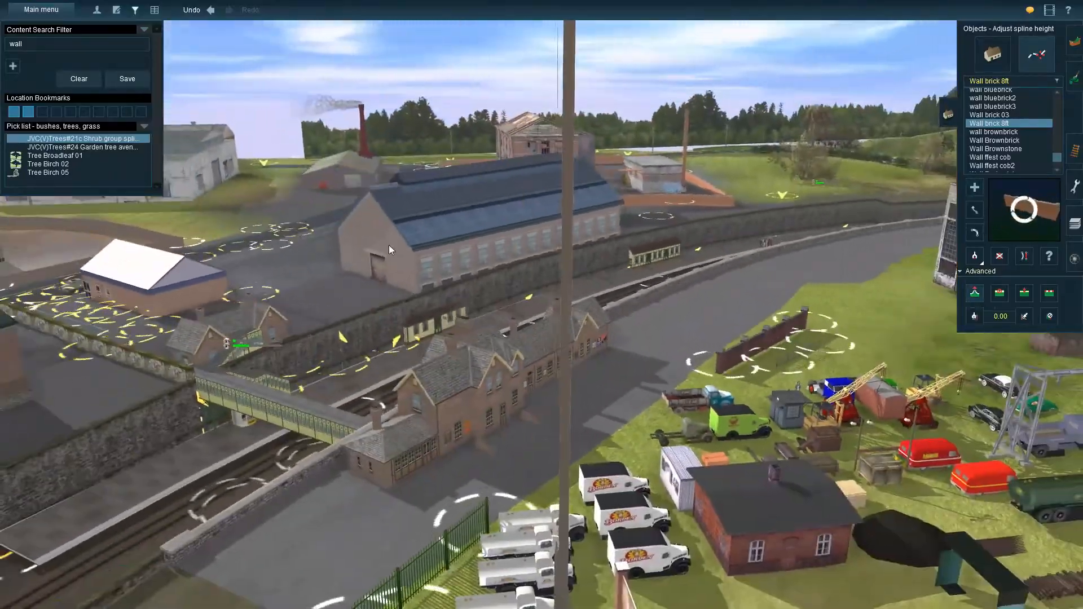
{"action": "right_click", "coordinate": [388, 245]}
{"action": "key", "text": "Right"}
{"action": "key", "text": "Up"}
{"action": "key", "text": "Right"}
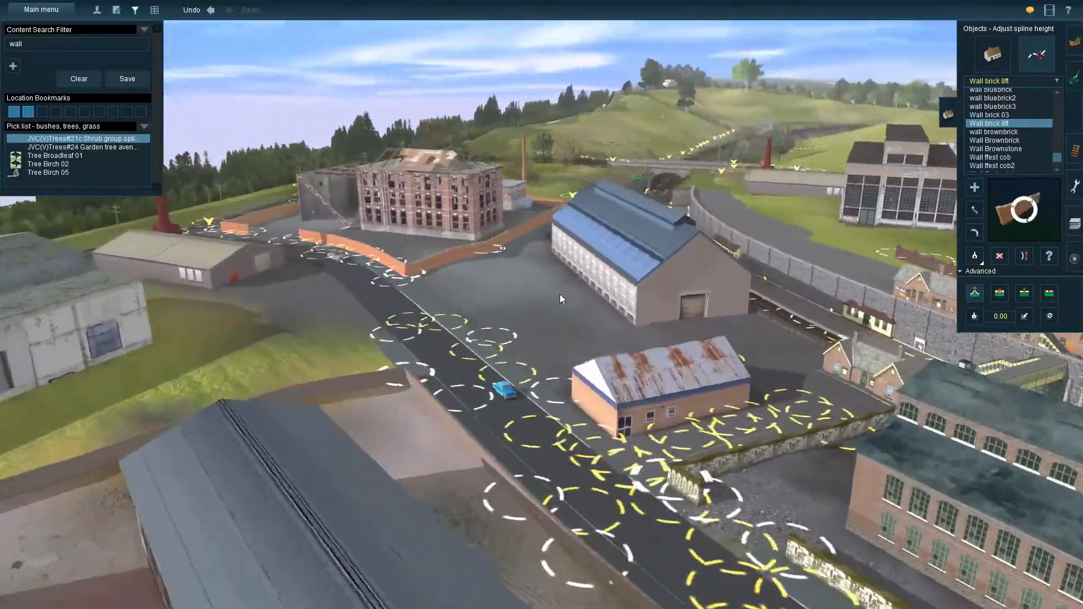
- Examine the warehouse yards, the platforms and the bare ground along the railway cutting up to the road bridge
{"action": "right_click", "coordinate": [560, 276]}
{"action": "key", "text": "Up"}
{"action": "key", "text": "Right"}
{"action": "right_click", "coordinate": [729, 300]}
{"action": "right_click", "coordinate": [729, 299]}
{"action": "key", "text": "Right"}
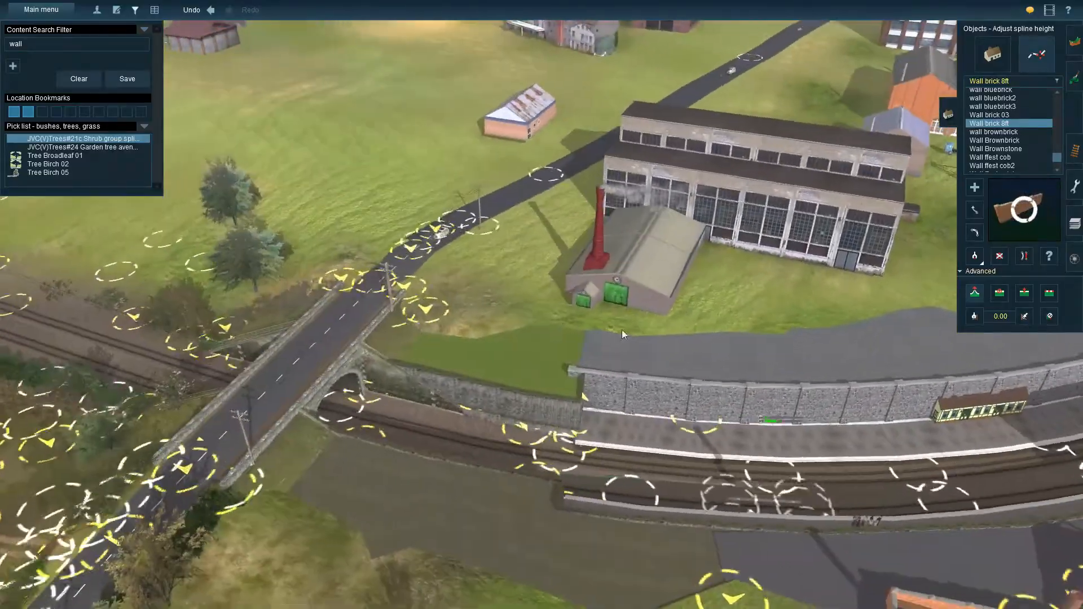
{"action": "left_click", "coordinate": [559, 341]}
{"action": "key", "text": "Right"}
{"action": "right_click", "coordinate": [326, 259]}
{"action": "left_click", "coordinate": [687, 303]}
{"action": "key", "text": "Escape"}
{"action": "key", "text": "Escape"}
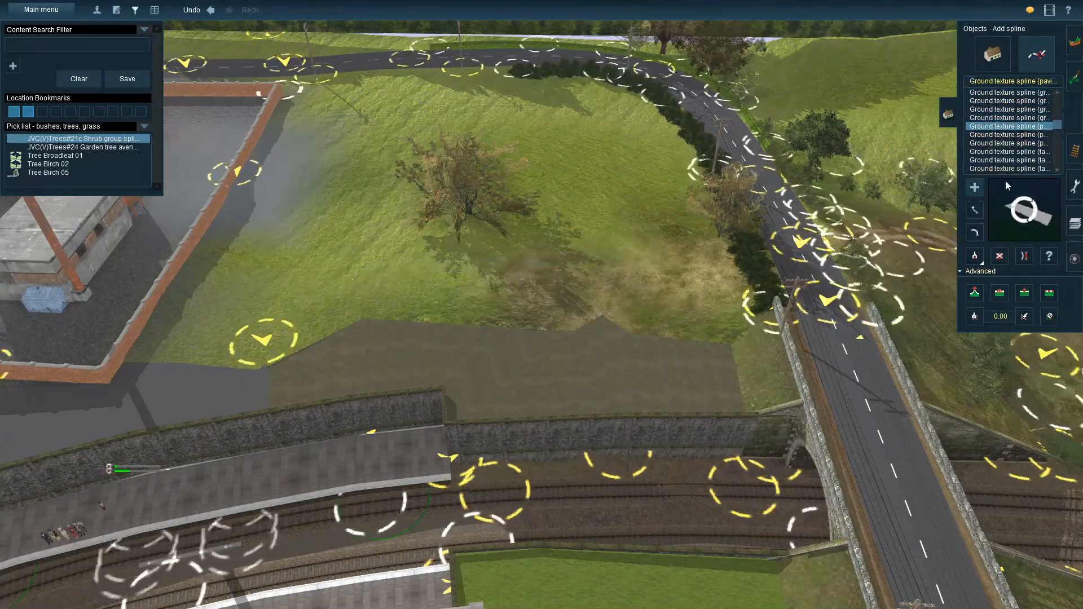
- Lay a grass ground texture spline over the bare ground along the retaining wall, from the platform's end to the road bridge
{"action": "scroll", "coordinate": [996, 164], "scroll_direction": "down", "scroll_amount": 2}
{"action": "left_click", "coordinate": [988, 133]}
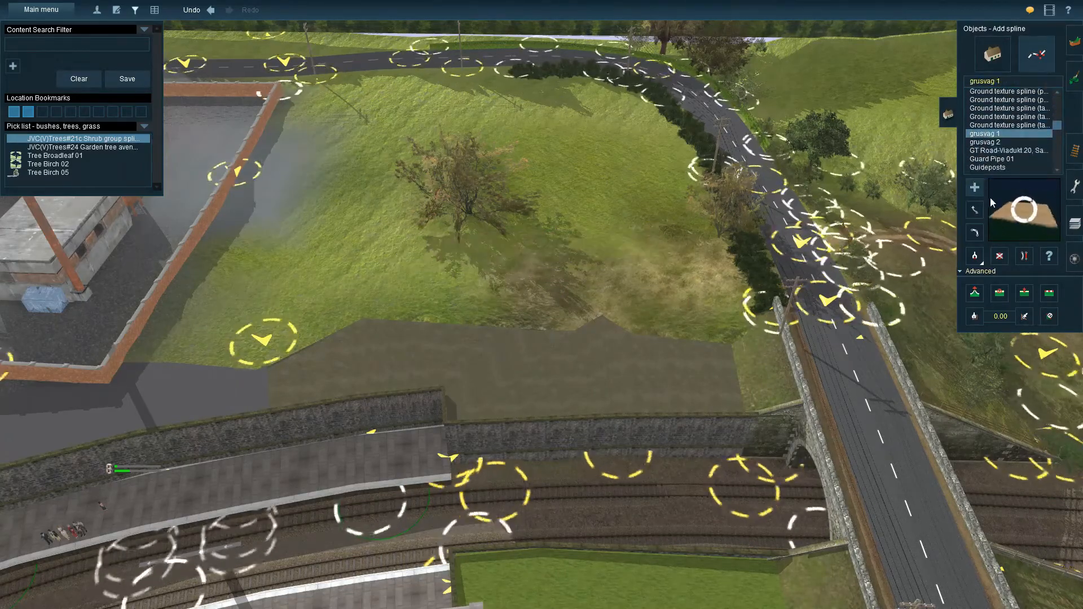
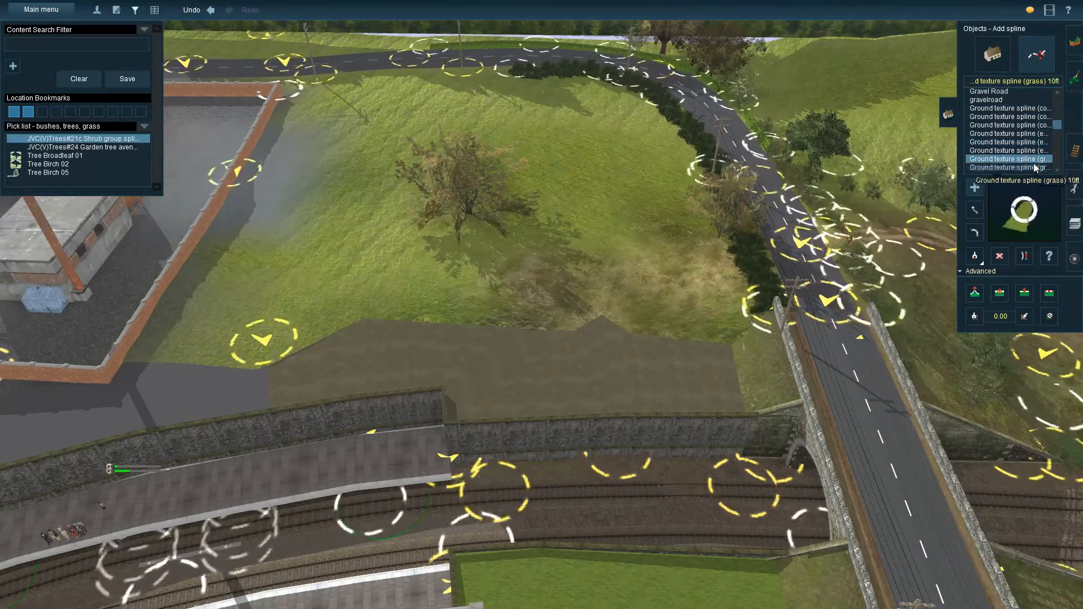
{"action": "left_click", "coordinate": [1038, 167]}
{"action": "scroll", "coordinate": [1045, 170], "scroll_direction": "down", "scroll_amount": 2}
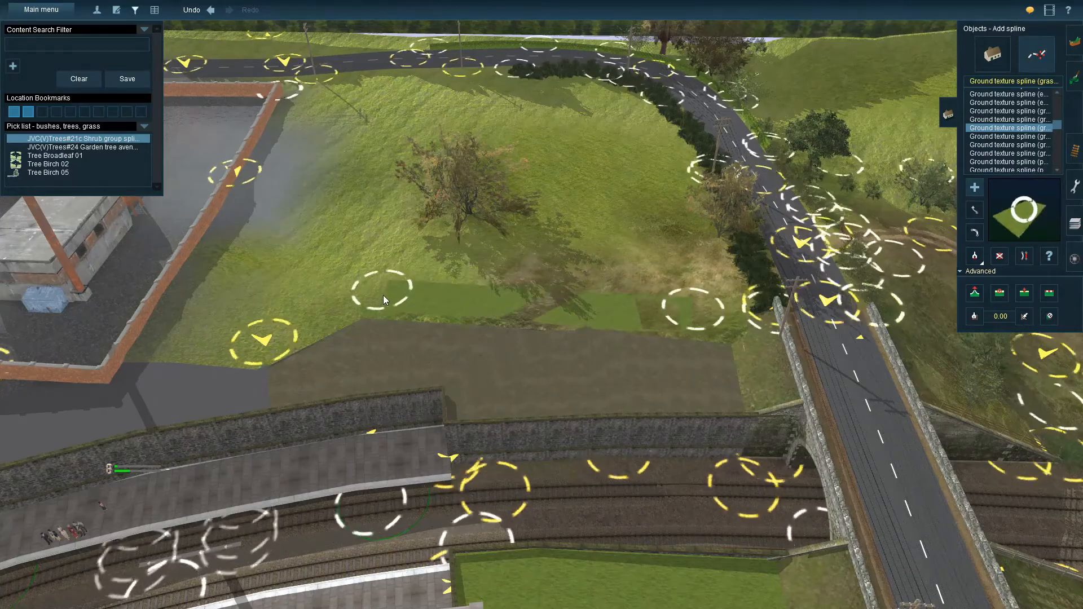
{"action": "left_click_drag", "start_coordinate": [382, 290], "coordinate": [584, 396]}
{"action": "key", "text": "ctrl+z"}
{"action": "right_click_drag", "start_coordinate": [538, 252], "coordinate": [554, 458]}
{"action": "left_click_drag", "start_coordinate": [554, 459], "coordinate": [674, 379]}
{"action": "right_click_drag", "start_coordinate": [673, 379], "coordinate": [511, 422]}
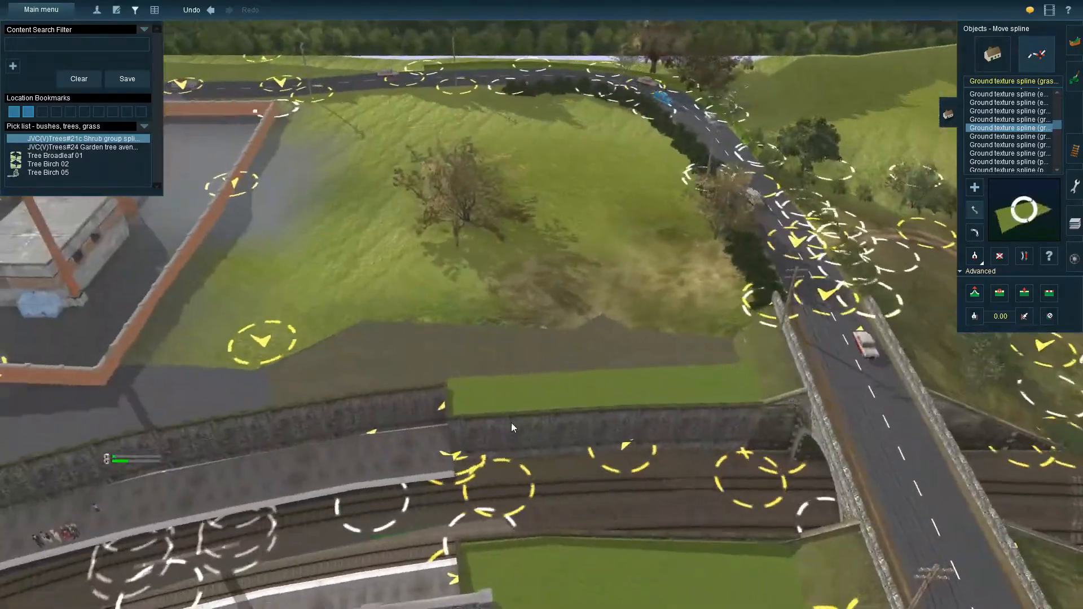
{"action": "right_click", "coordinate": [512, 423]}
{"action": "key", "text": "Left"}
{"action": "right_click", "coordinate": [567, 237]}
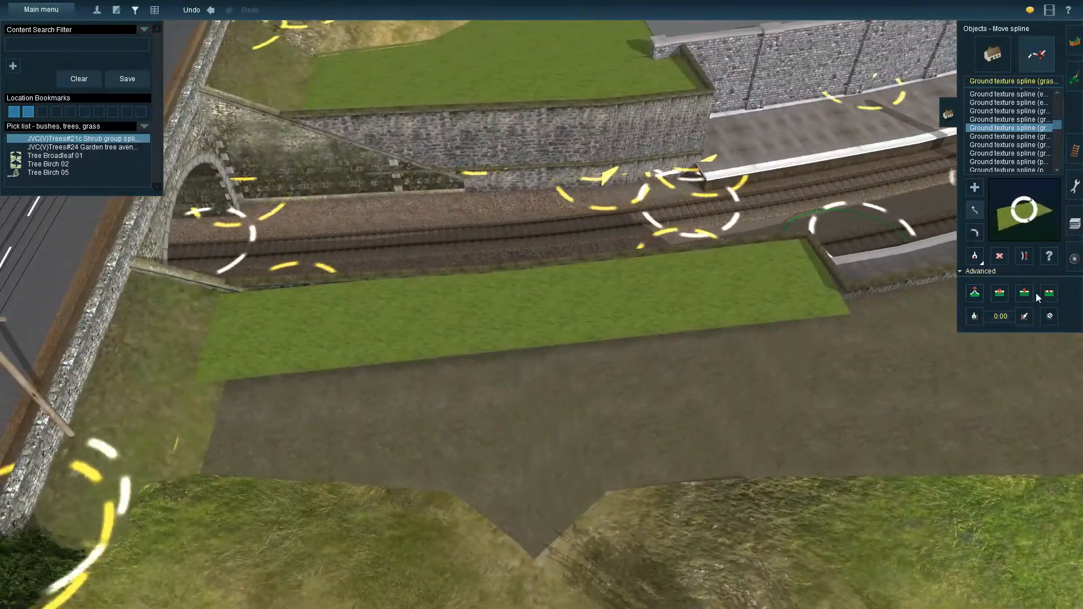
- Insert a spline point midway along the grass strip by the retaining wall and adjust its bridge end to fit the wall
{"action": "left_click", "coordinate": [974, 293]}
{"action": "key", "text": "Up"}
{"action": "key", "text": "Right"}
{"action": "key", "text": "Right"}
{"action": "key", "text": "Up"}
{"action": "left_click", "coordinate": [1024, 293]}
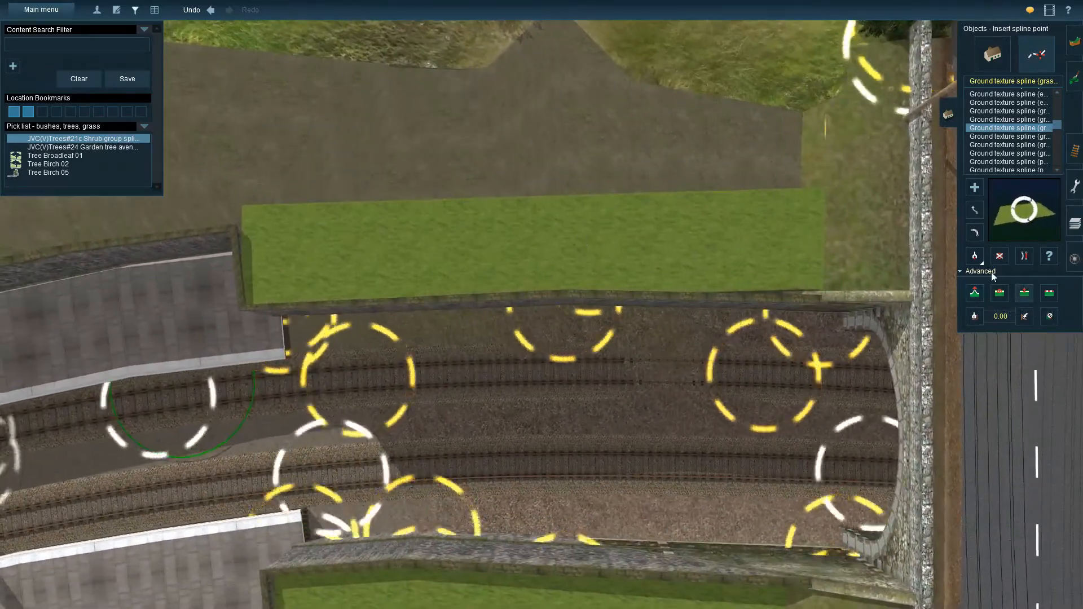
{"action": "left_click", "coordinate": [554, 286]}
{"action": "left_click", "coordinate": [974, 210]}
{"action": "left_click_drag", "start_coordinate": [805, 255], "coordinate": [794, 266]}
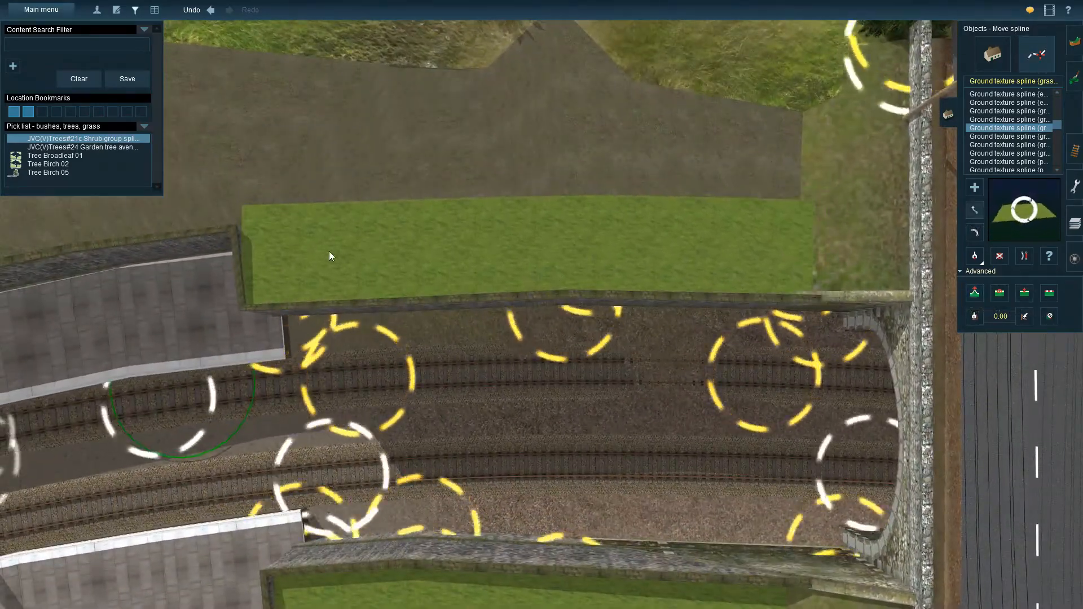
{"action": "right_click", "coordinate": [404, 164]}
- Lay a second grass strip beside the first, stretch it to the asphalt yard's edge and match its height to the surrounding ground
{"action": "left_click", "coordinate": [975, 187]}
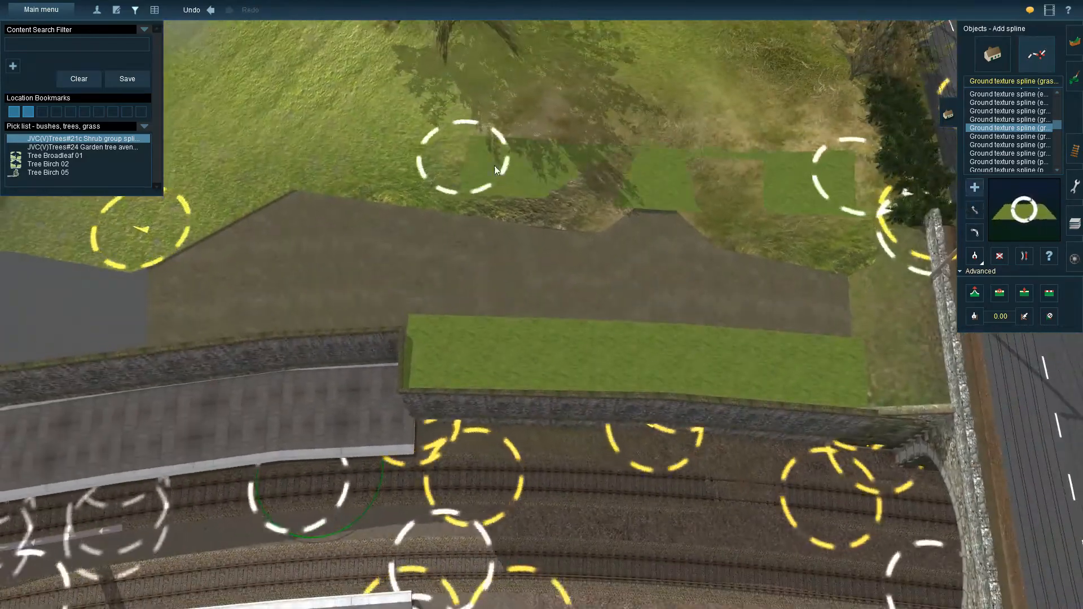
{"action": "left_click", "coordinate": [975, 293]}
{"action": "left_click", "coordinate": [846, 177]}
{"action": "left_click", "coordinate": [974, 210]}
{"action": "left_click_drag", "start_coordinate": [849, 178], "coordinate": [858, 327]}
{"action": "left_click_drag", "start_coordinate": [463, 160], "coordinate": [153, 290]}
{"action": "left_click_drag", "start_coordinate": [879, 339], "coordinate": [875, 383]}
{"action": "left_click", "coordinate": [192, 9]}
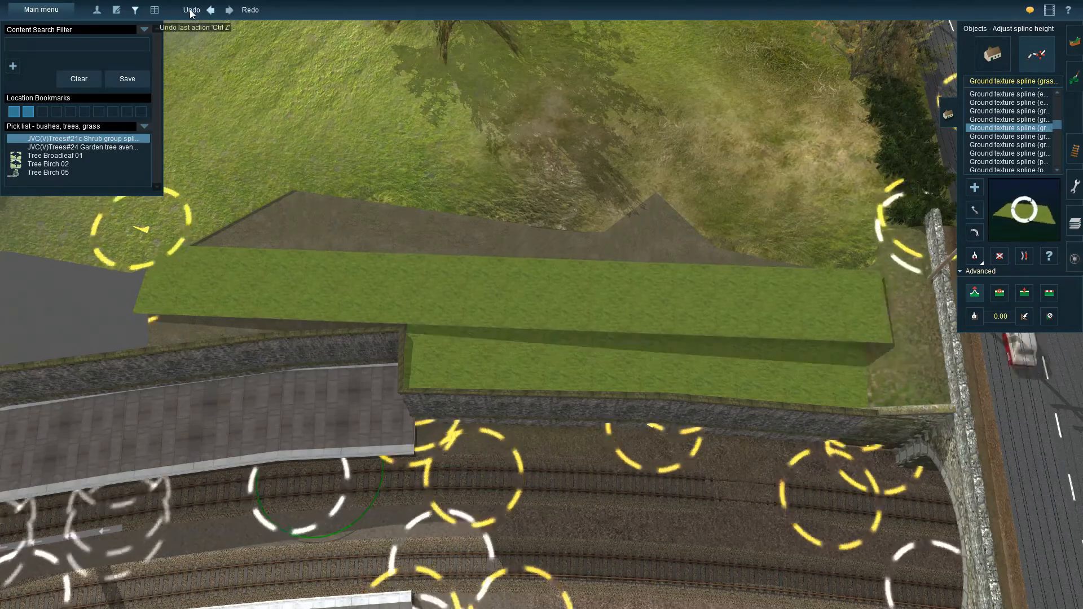
{"action": "left_click_drag", "start_coordinate": [868, 307], "coordinate": [858, 397]}
{"action": "mouse_move", "coordinate": [152, 282]}
{"action": "left_mouse_down"}
{"action": "mouse_move", "coordinate": [154, 303]}
{"action": "mouse_move", "coordinate": [156, 290]}
{"action": "left_mouse_up"}
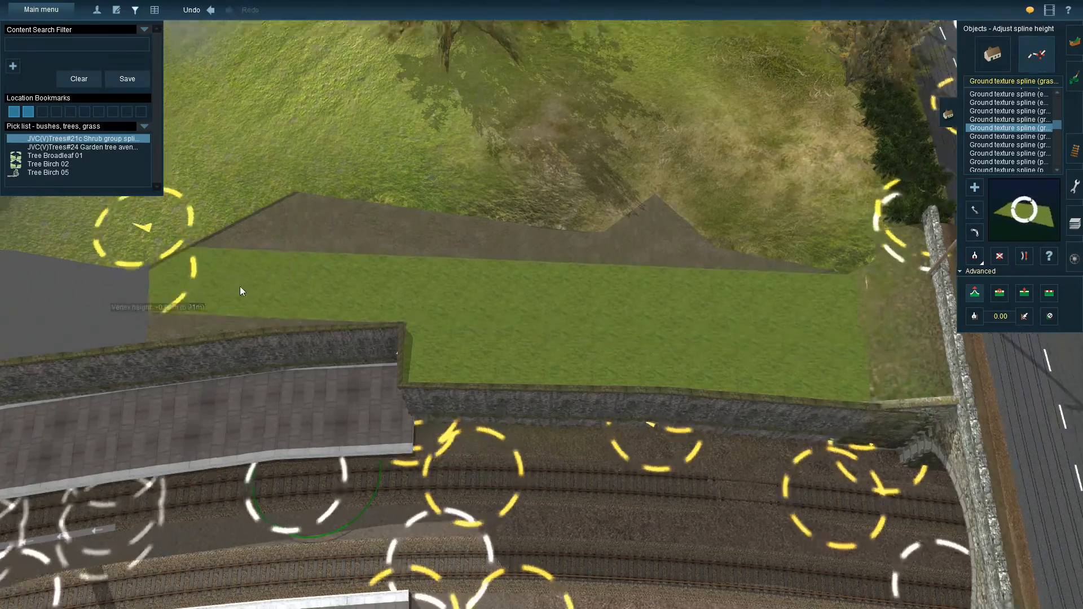
- Cover the remaining bare ground towards the hillside with further grass splines and level their ends
{"action": "key", "text": "Left"}
{"action": "key", "text": "Down"}
{"action": "key", "text": "Right"}
{"action": "left_click", "coordinate": [975, 187]}
{"action": "key", "text": "h"}
{"action": "left_click_drag", "start_coordinate": [666, 304], "coordinate": [764, 313]}
{"action": "key", "text": "m"}
{"action": "left_click_drag", "start_coordinate": [305, 279], "coordinate": [113, 346]}
{"action": "left_click", "coordinate": [975, 293]}
{"action": "key", "text": "Up"}
{"action": "key", "text": "a"}
{"action": "left_click_drag", "start_coordinate": [654, 269], "coordinate": [496, 271]}
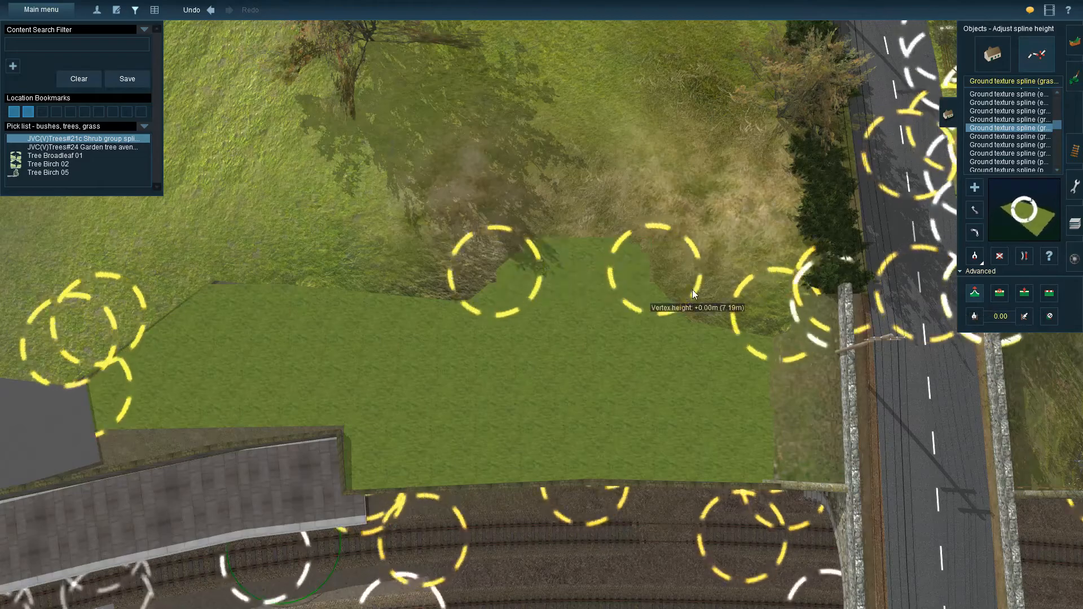
- Extend the grass behind the platform wall up to the asphalt yard's edge, adjusting the spline's points and height
{"action": "key", "text": "Down"}
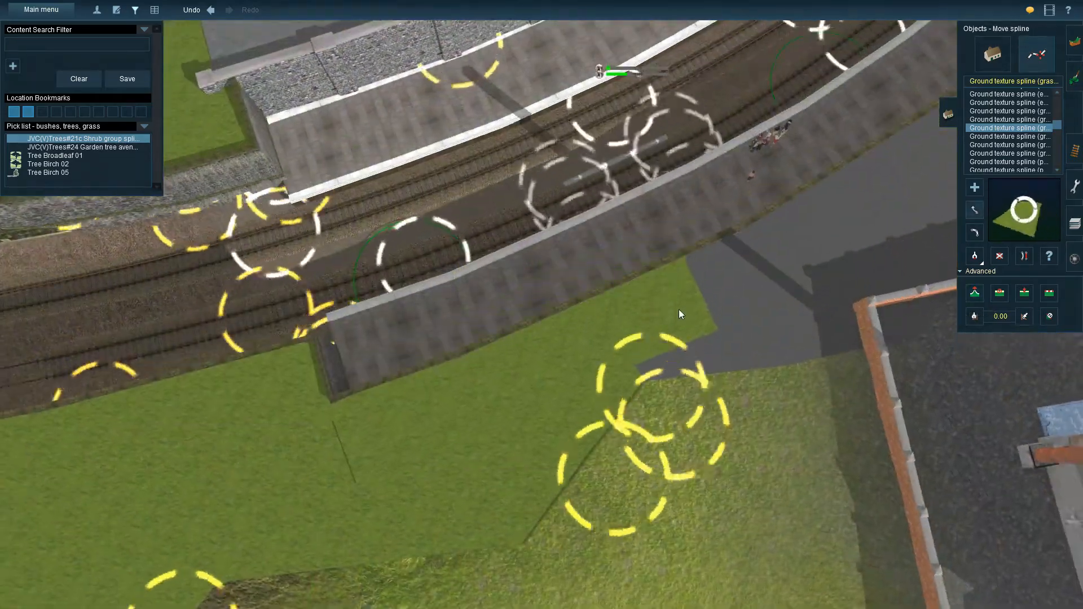
{"action": "left_click_drag", "start_coordinate": [652, 377], "coordinate": [895, 284]}
{"action": "key", "text": "a"}
{"action": "key", "text": "h"}
{"action": "key", "text": "m"}
{"action": "key", "text": "ctrl+z"}
{"action": "left_click_drag", "start_coordinate": [801, 329], "coordinate": [791, 259]}
{"action": "key", "text": "Left"}
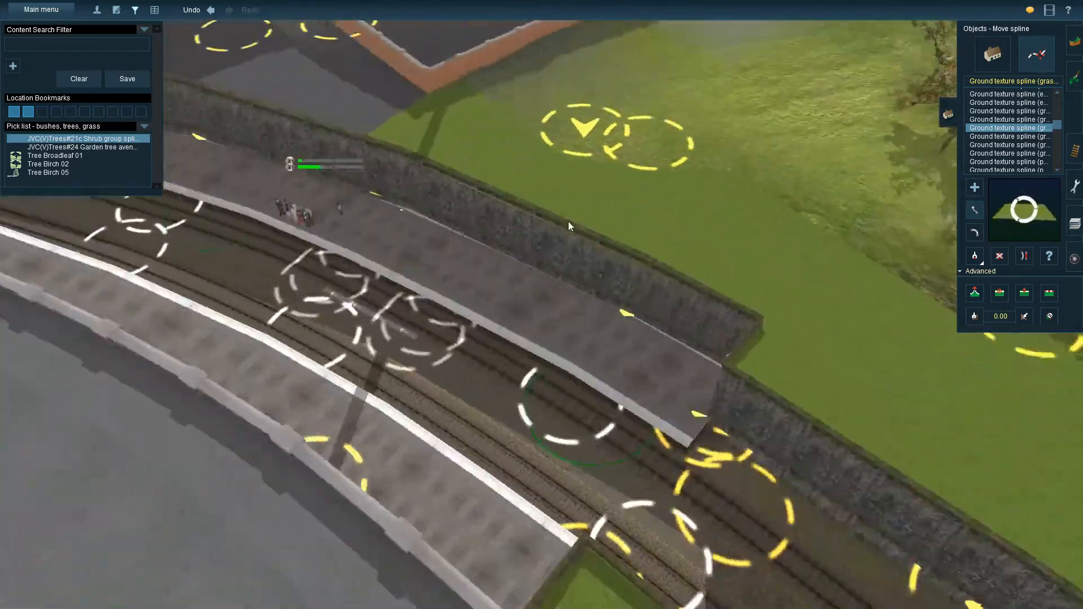
{"action": "left_click", "coordinate": [1025, 294]}
{"action": "key", "text": "m"}
{"action": "key", "text": "h"}
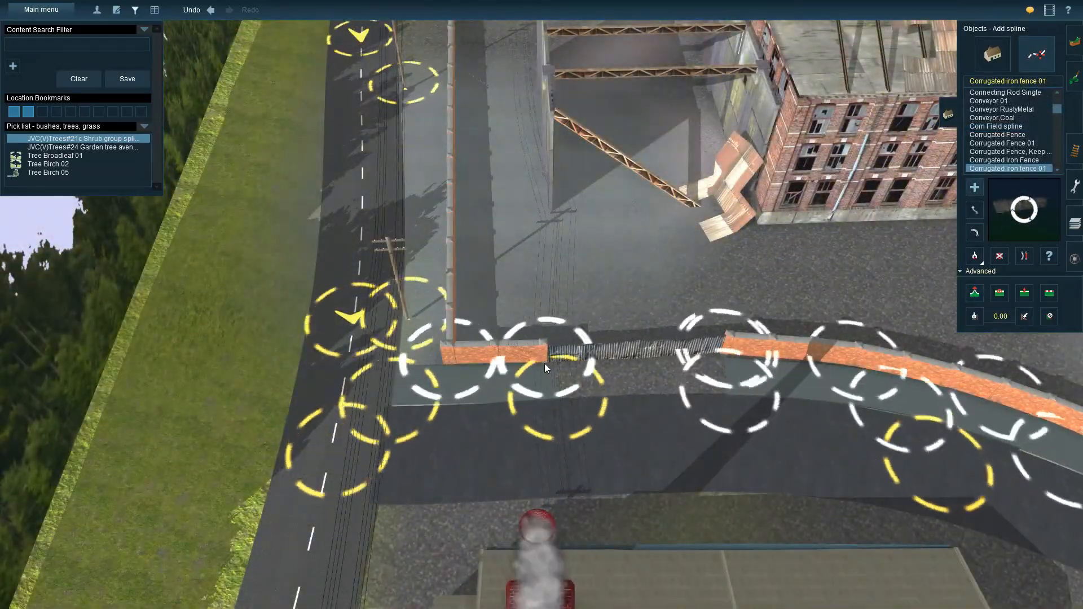
- Extend the Road - Asphalt 5m spline from the main road past the camouflage-roofed warehouse towards the engine shed sidings
{"action": "key", "text": "Left"}
{"action": "right_click_drag", "start_coordinate": [544, 364], "coordinate": [495, 320]}
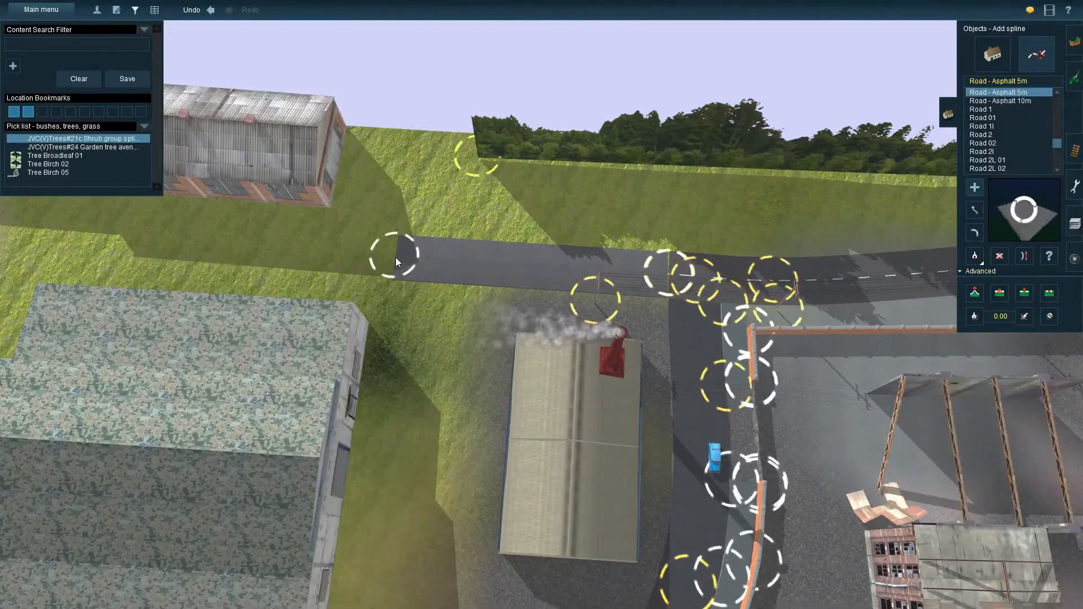
{"action": "right_click", "coordinate": [116, 241]}
{"action": "left_click", "coordinate": [974, 187]}
{"action": "left_click_drag", "start_coordinate": [624, 302], "coordinate": [557, 301]}
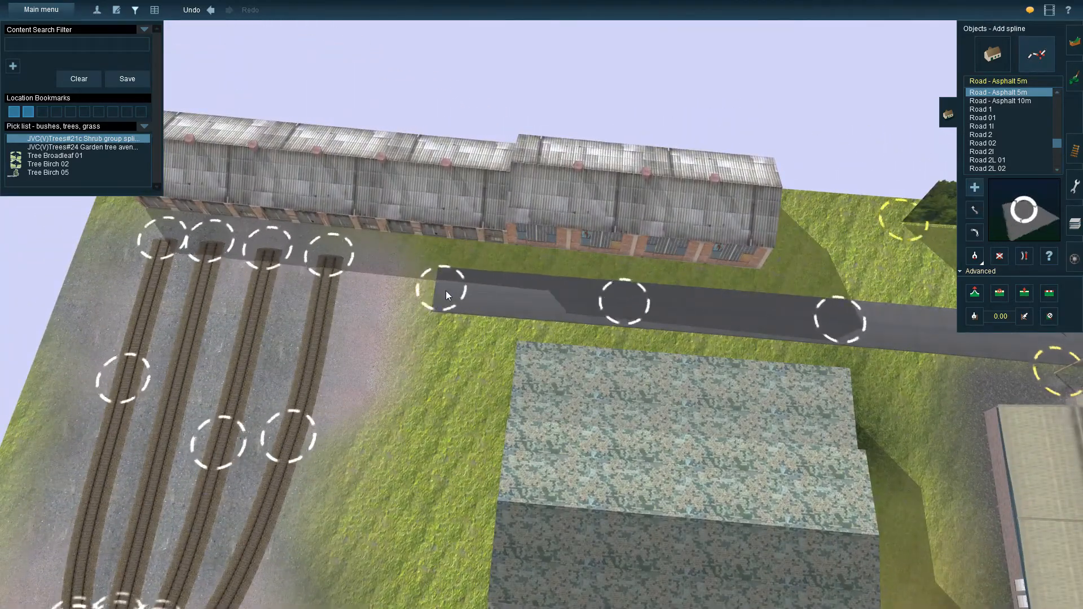
{"action": "left_click", "coordinate": [485, 295]}
- Curve the asphalt road around the warehouse's corner, end it beside the sidings and adjust its end height
{"action": "left_click", "coordinate": [448, 310]}
{"action": "left_click", "coordinate": [431, 348]}
{"action": "key", "text": "Right"}
{"action": "right_click_drag", "start_coordinate": [289, 368], "coordinate": [424, 249]}
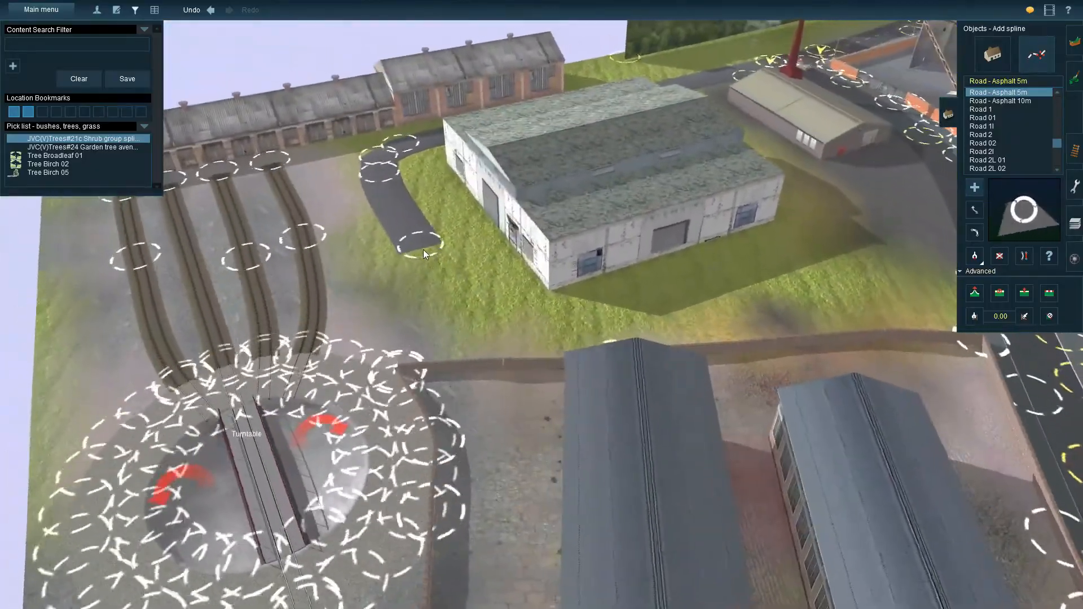
{"action": "left_click", "coordinate": [974, 293]}
{"action": "left_click_drag", "start_coordinate": [397, 266], "coordinate": [395, 278]}
- Paint dark gravel ground textures over the grass around the camouflage-roofed warehouse and beside the new road
{"action": "mouse_move", "coordinate": [376, 257]}
{"action": "right_mouse_down"}
{"action": "mouse_move", "coordinate": [509, 297]}
{"action": "mouse_move", "coordinate": [965, 128]}
{"action": "right_mouse_up"}
{"action": "left_click", "coordinate": [1074, 78]}
{"action": "right_click_drag", "start_coordinate": [545, 471], "coordinate": [648, 190]}
{"action": "right_click_drag", "start_coordinate": [446, 314], "coordinate": [666, 334]}
{"action": "left_click_drag", "start_coordinate": [745, 287], "coordinate": [933, 350]}
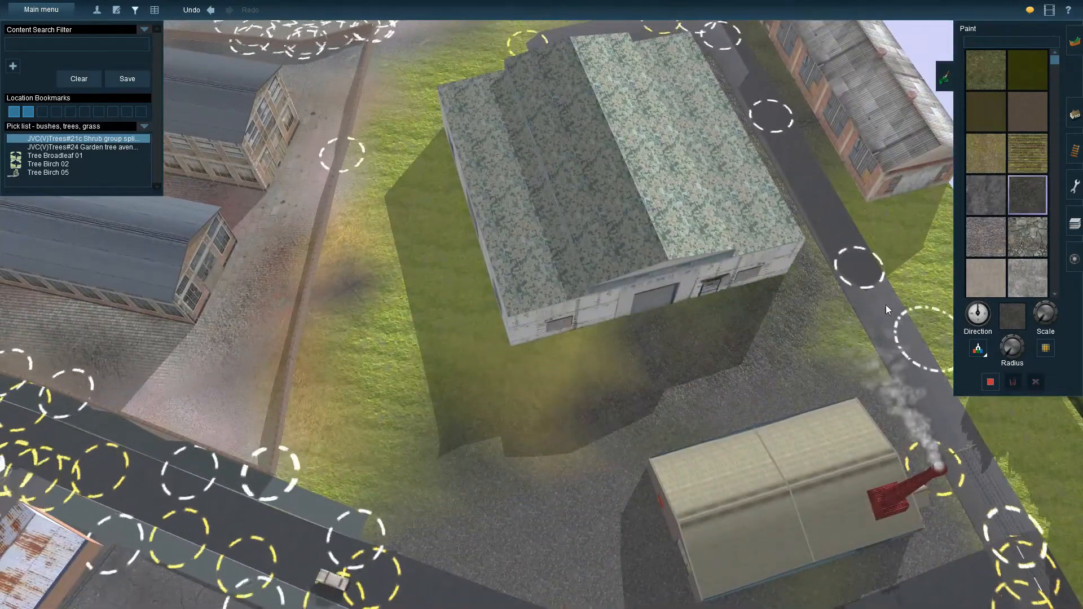
{"action": "left_click_drag", "start_coordinate": [550, 320], "coordinate": [570, 388]}
{"action": "right_click_drag", "start_coordinate": [863, 243], "coordinate": [595, 225]}
{"action": "left_click_drag", "start_coordinate": [643, 271], "coordinate": [570, 299]}
{"action": "right_click_drag", "start_coordinate": [327, 48], "coordinate": [557, 331]}
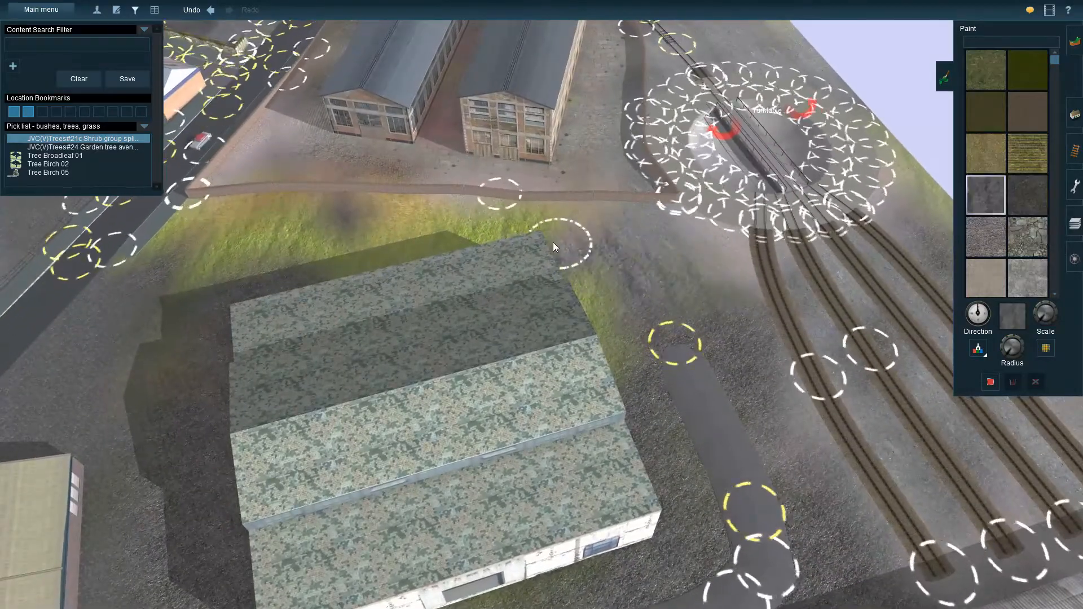
- Filter the ground textures by "road" and paint dark asphalt over the ground beyond the tracks, between the factory and turntable
{"action": "left_click", "coordinate": [1056, 294]}
{"action": "left_click", "coordinate": [1055, 294]}
{"action": "left_click", "coordinate": [26, 40]}
{"action": "type", "text": "road"}
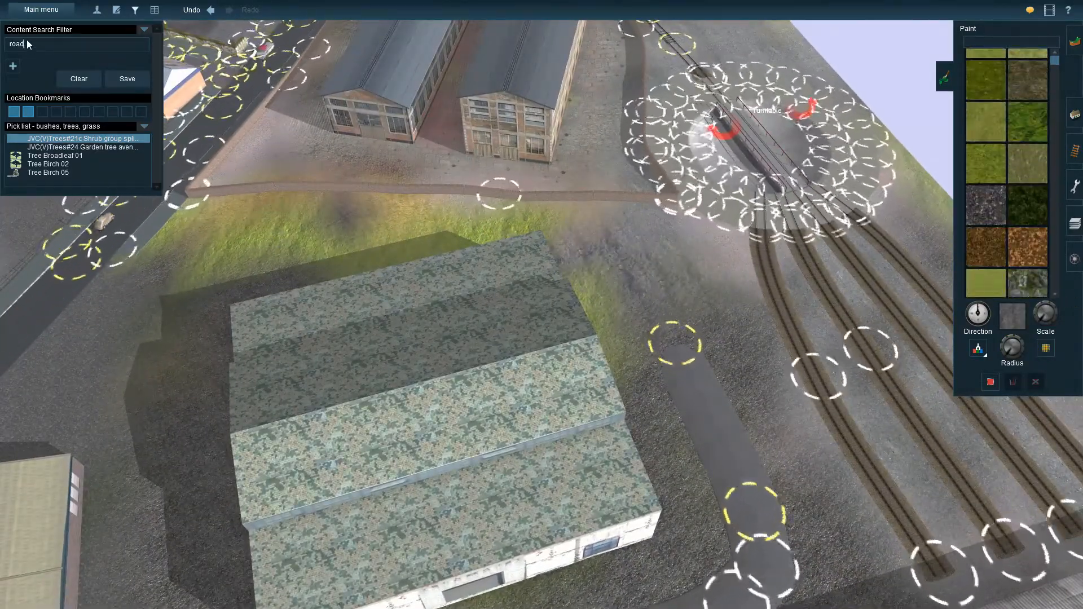
{"action": "right_click_drag", "start_coordinate": [602, 343], "coordinate": [411, 361]}
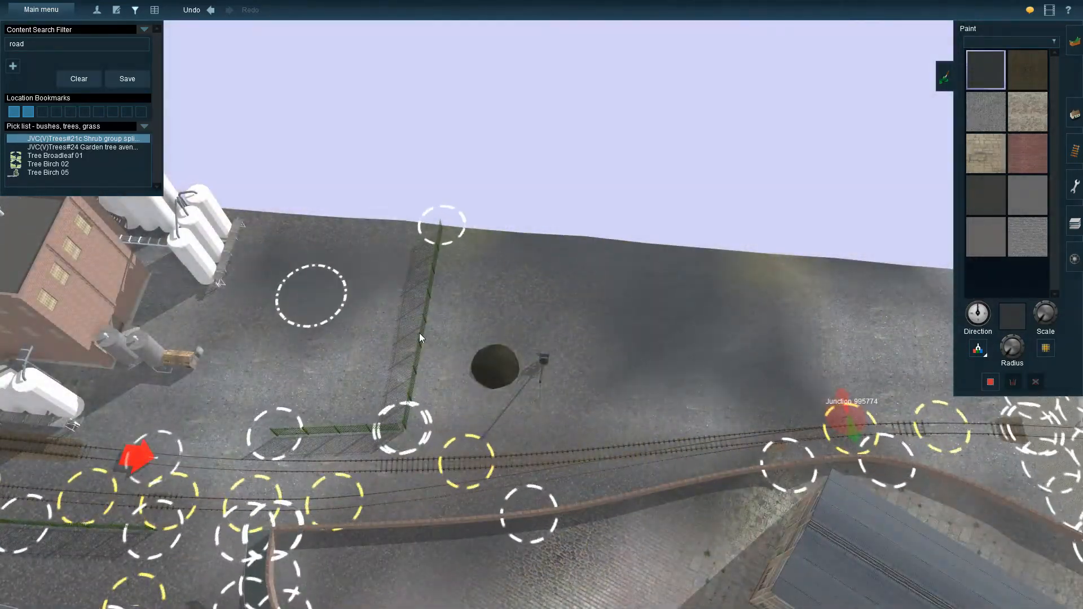
{"action": "right_click_drag", "start_coordinate": [314, 303], "coordinate": [425, 255]}
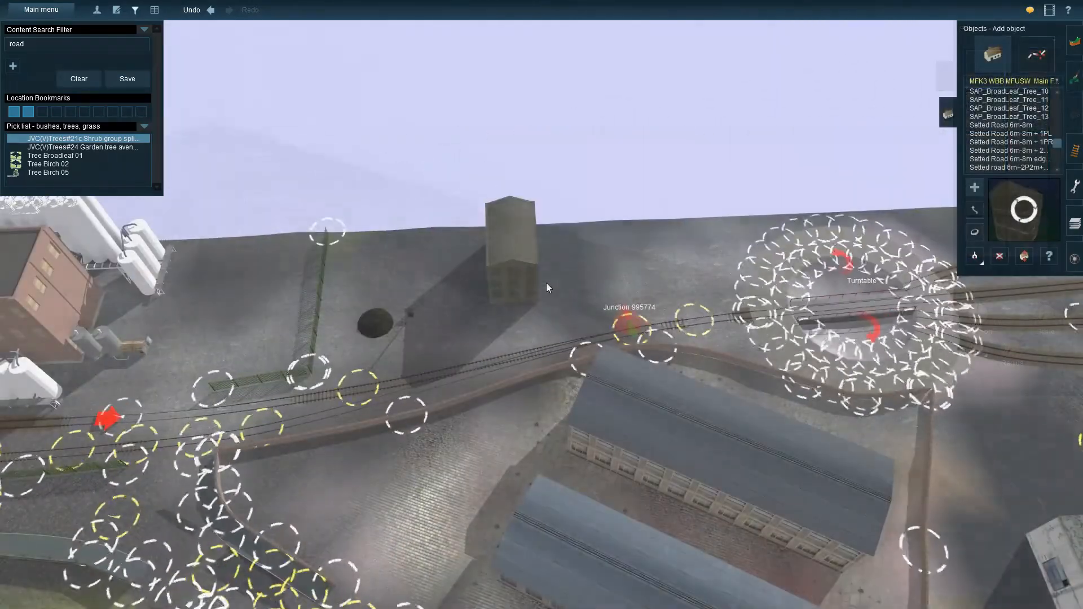
- Place two more MFK3 factory buildings in a row with the first, between the round pit and the turntable
{"action": "left_click", "coordinate": [598, 281]}
{"action": "left_click", "coordinate": [684, 266]}
{"action": "right_click_drag", "start_coordinate": [584, 298], "coordinate": [858, 310]}
{"action": "key", "text": "m"}
{"action": "right_click_drag", "start_coordinate": [584, 351], "coordinate": [545, 260]}
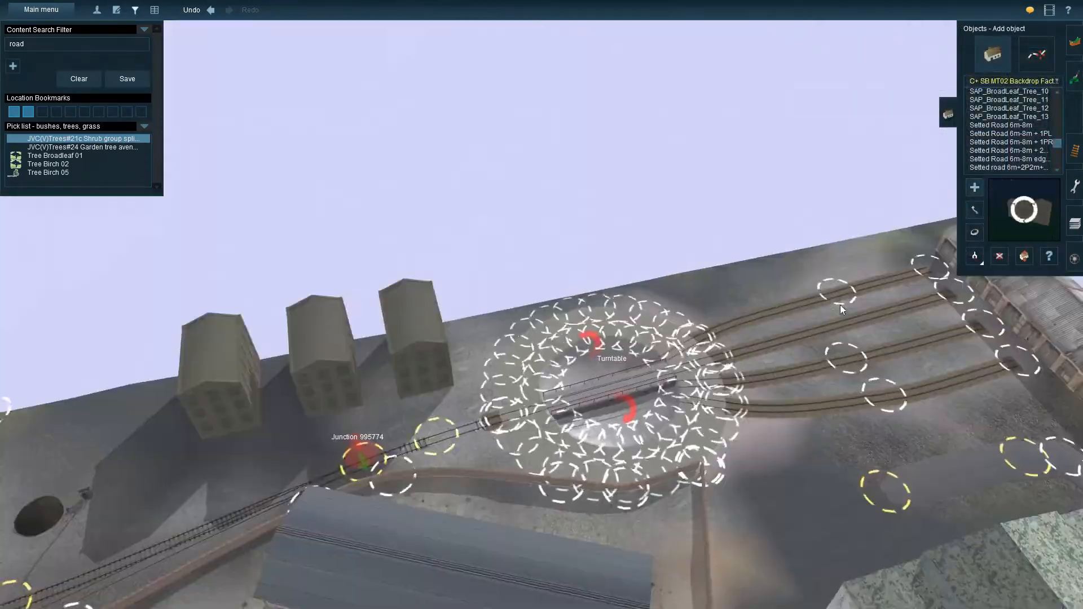
- Place a row of C+ SB MT02 backdrop factories along the baseboard edge behind the turntable and sidings
{"action": "left_click", "coordinate": [762, 264]}
{"action": "left_click", "coordinate": [649, 286]}
{"action": "left_click", "coordinate": [539, 311]}
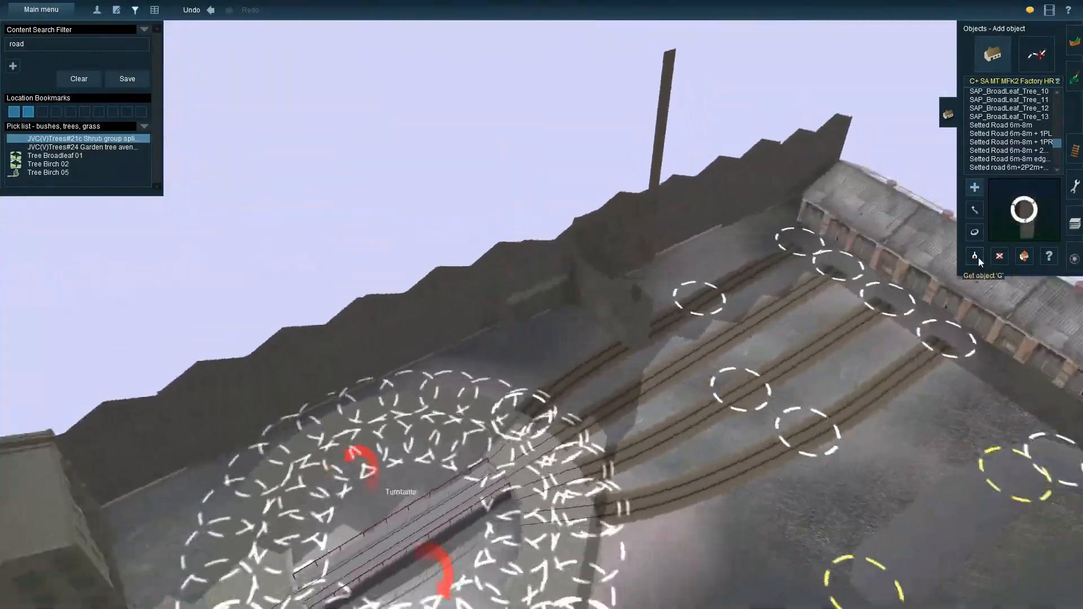
- Rotate the C+ SA MT MFK2 factory parallel to the backdrop row and move it against the mill beside the three factory buildings
{"action": "left_click", "coordinate": [975, 232]}
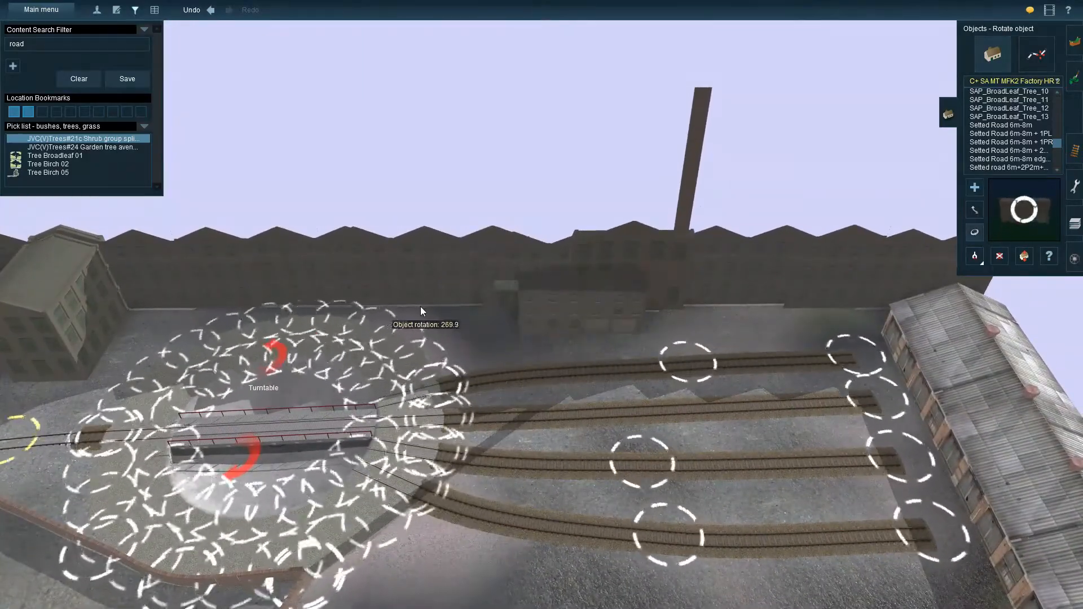
{"action": "key", "text": "m"}
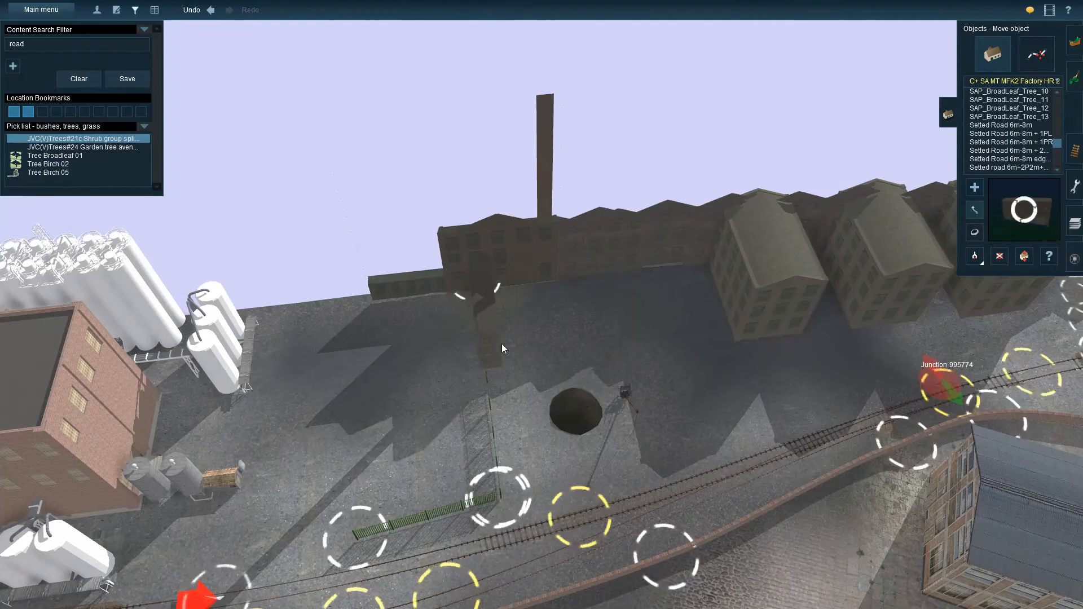
{"action": "left_click_drag", "start_coordinate": [621, 347], "coordinate": [462, 357]}
{"action": "key", "text": "m"}
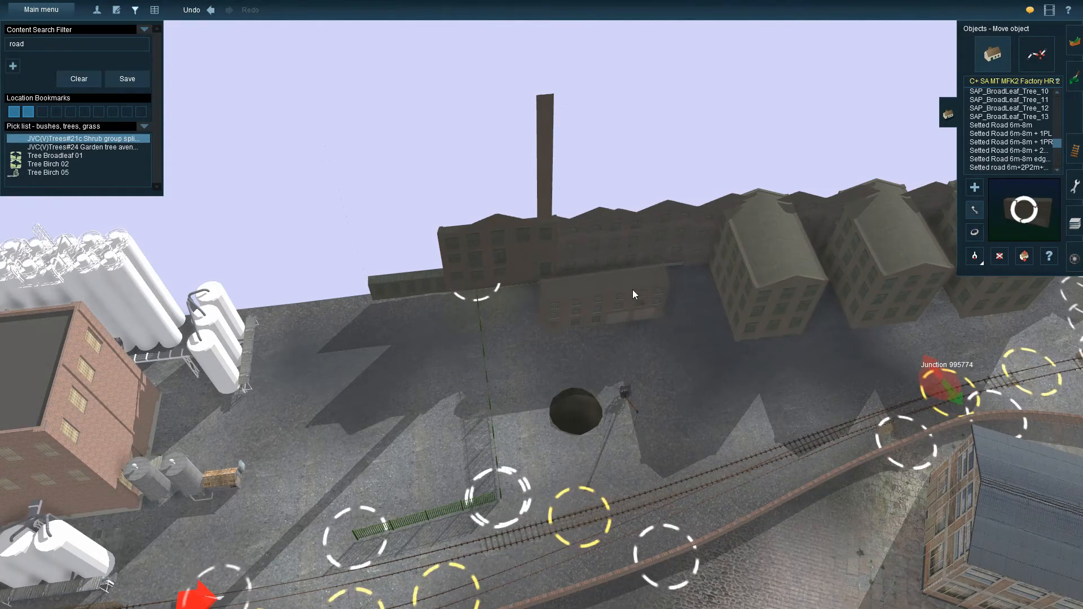
{"action": "left_click_drag", "start_coordinate": [628, 295], "coordinate": [631, 260]}
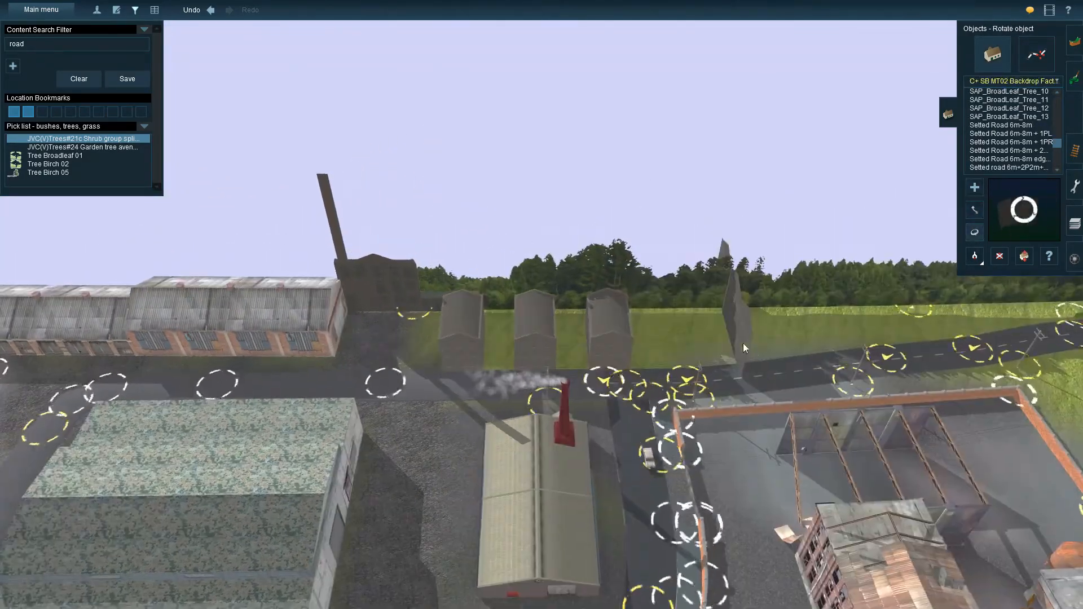
- Rotate the backdrop factory by the main road and move it behind the three small buildings at the road junction
{"action": "left_click_drag", "start_coordinate": [743, 343], "coordinate": [910, 351]}
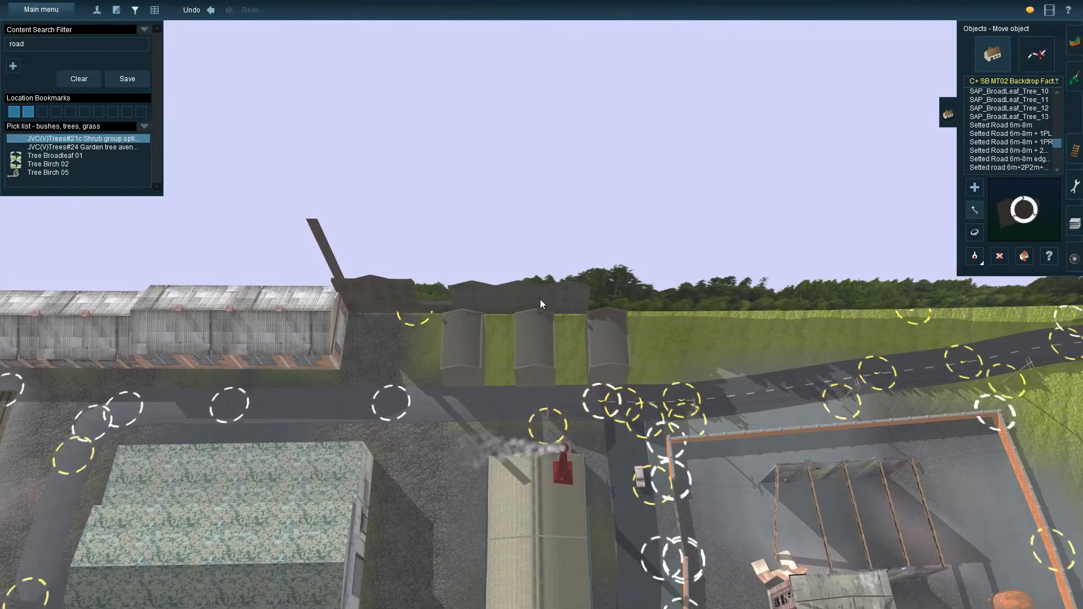
{"action": "key", "text": "Right"}
{"action": "key", "text": "Left"}
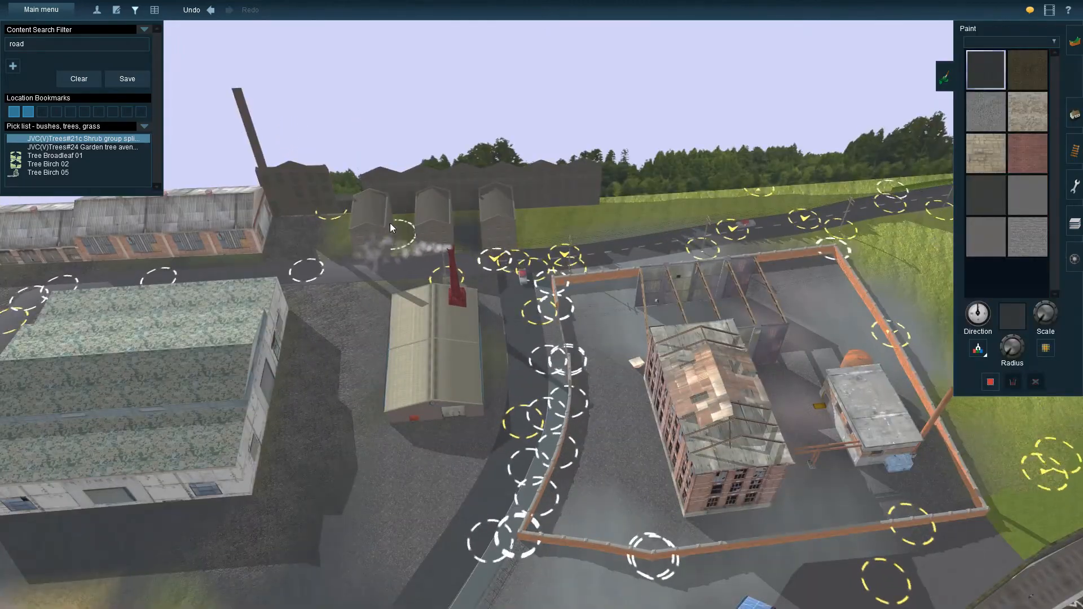
{"action": "right_click_drag", "start_coordinate": [339, 260], "coordinate": [321, 166]}
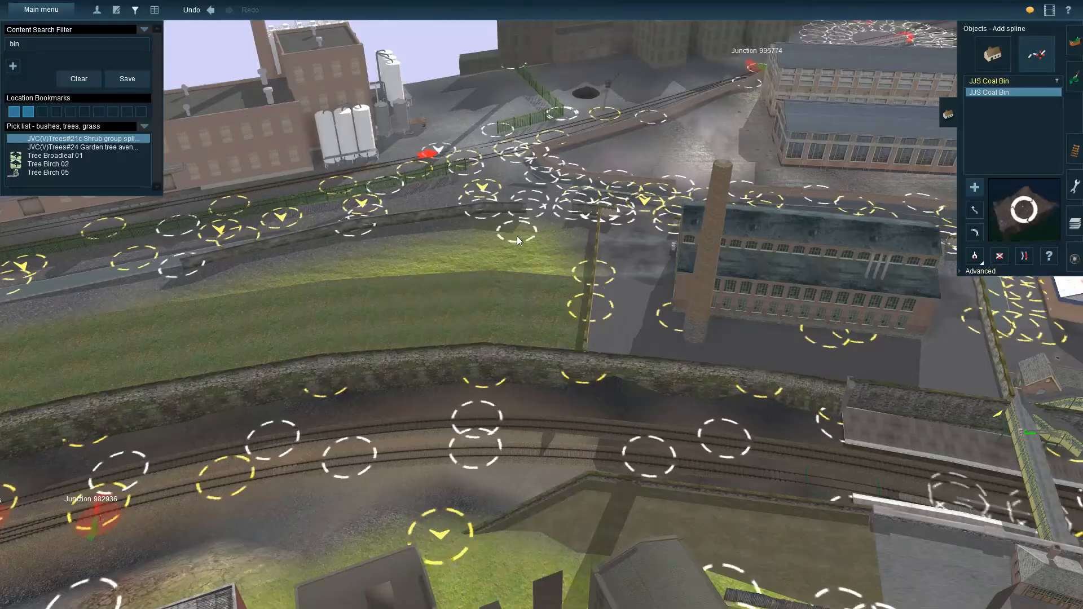
- Lay two JJS Coal Bin splines end to end along the stone wall beside the road, above the grass bank
{"action": "left_click", "coordinate": [282, 273]}
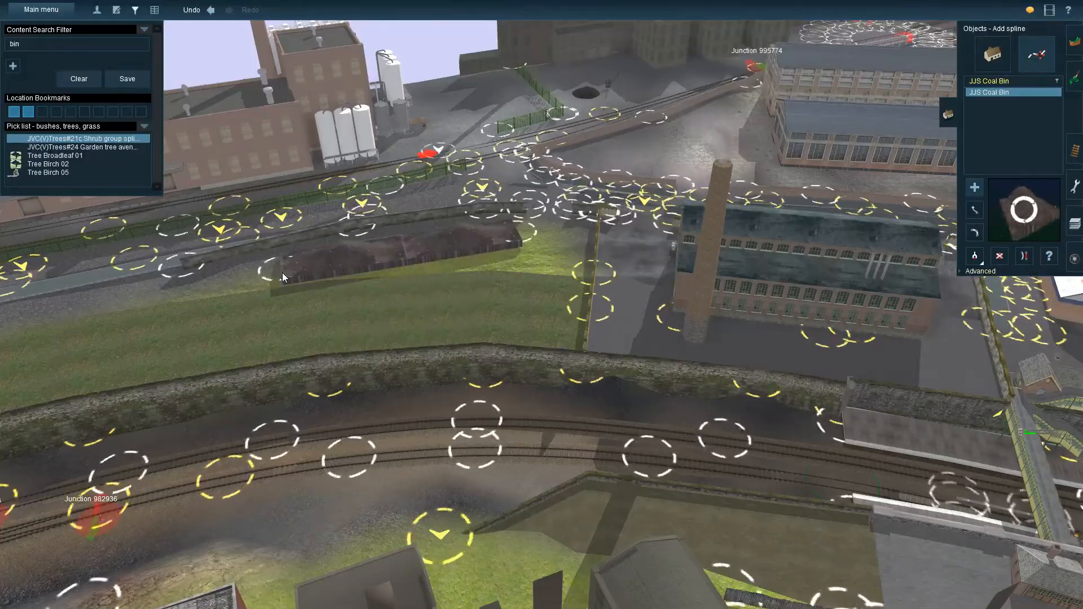
{"action": "right_click", "coordinate": [248, 286]}
{"action": "scroll", "coordinate": [214, 300], "scroll_direction": "up", "scroll_amount": 3}
{"action": "left_click", "coordinate": [511, 248]}
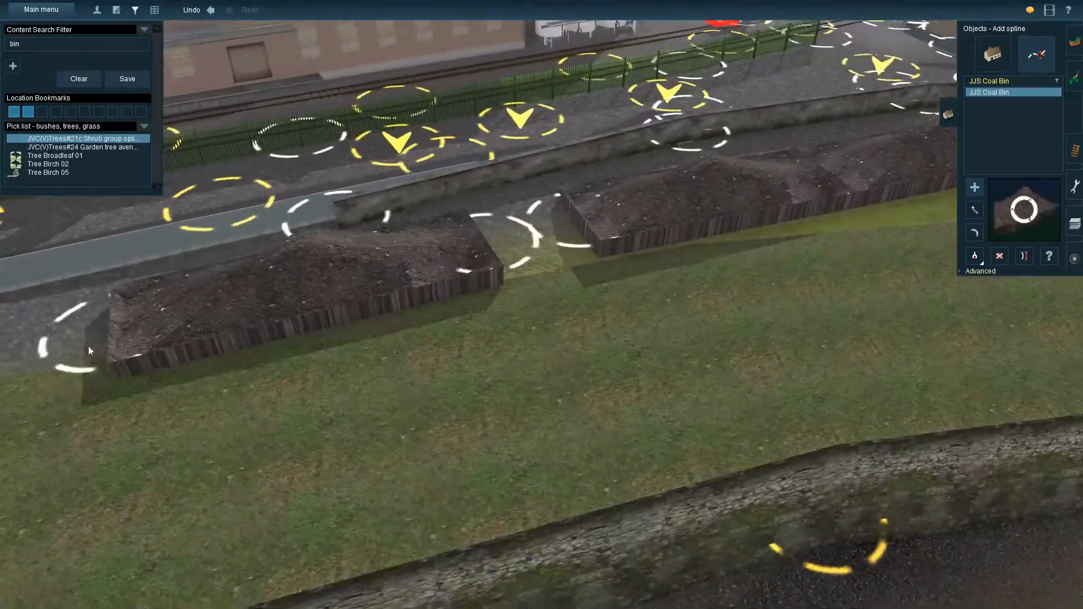
- Extend the JJS Coal Bin row with another bin at the end farthest from the factory with the tall chimney
{"action": "right_click", "coordinate": [88, 351]}
{"action": "left_click", "coordinate": [130, 332]}
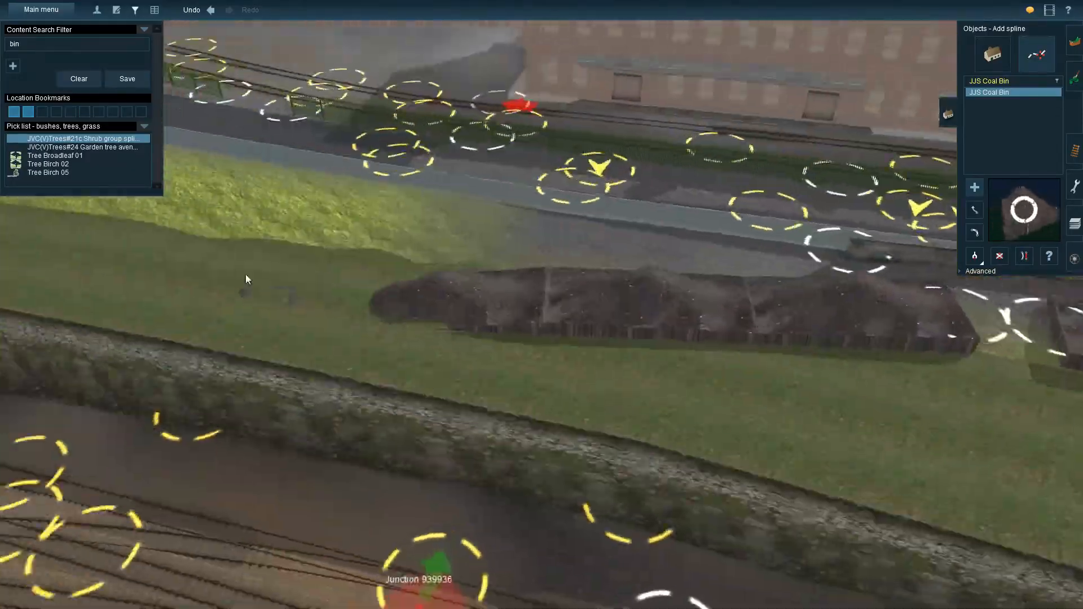
{"action": "right_click", "coordinate": [838, 389]}
{"action": "right_click_drag", "start_coordinate": [388, 245], "coordinate": [406, 265]}
- Move both JJS Coal Bin rows across the grass bank to run along the stone wall above the railway
{"action": "left_click", "coordinate": [992, 54]}
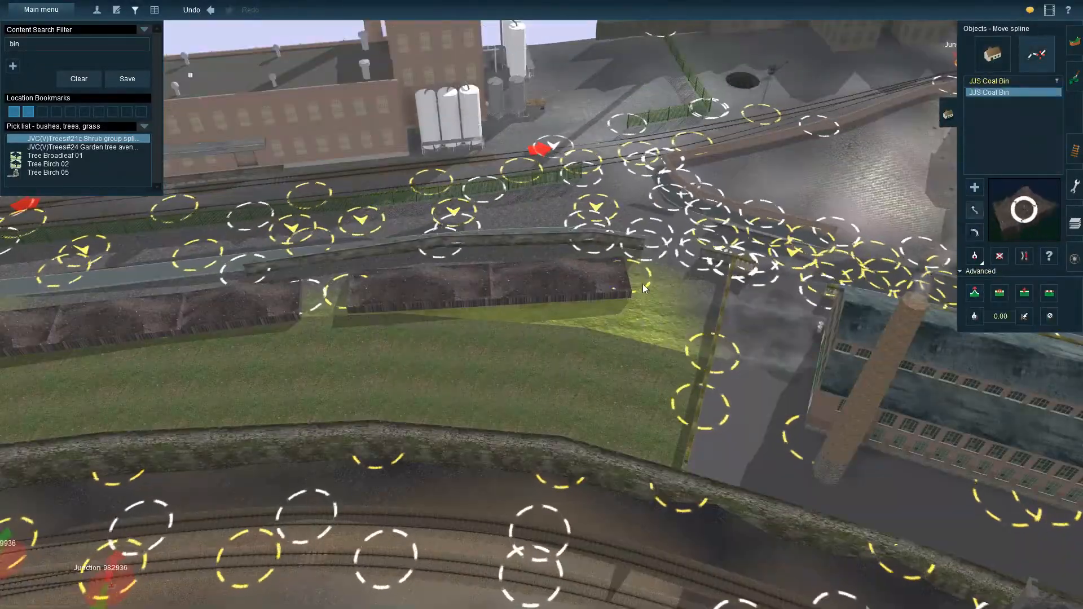
{"action": "left_click_drag", "start_coordinate": [643, 283], "coordinate": [316, 324]}
{"action": "right_click", "coordinate": [343, 333]}
{"action": "key", "text": "m"}
{"action": "left_click_drag", "start_coordinate": [553, 276], "coordinate": [626, 350]}
{"action": "left_click_drag", "start_coordinate": [218, 313], "coordinate": [221, 379]}
{"action": "right_click_drag", "start_coordinate": [616, 297], "coordinate": [263, 52]}
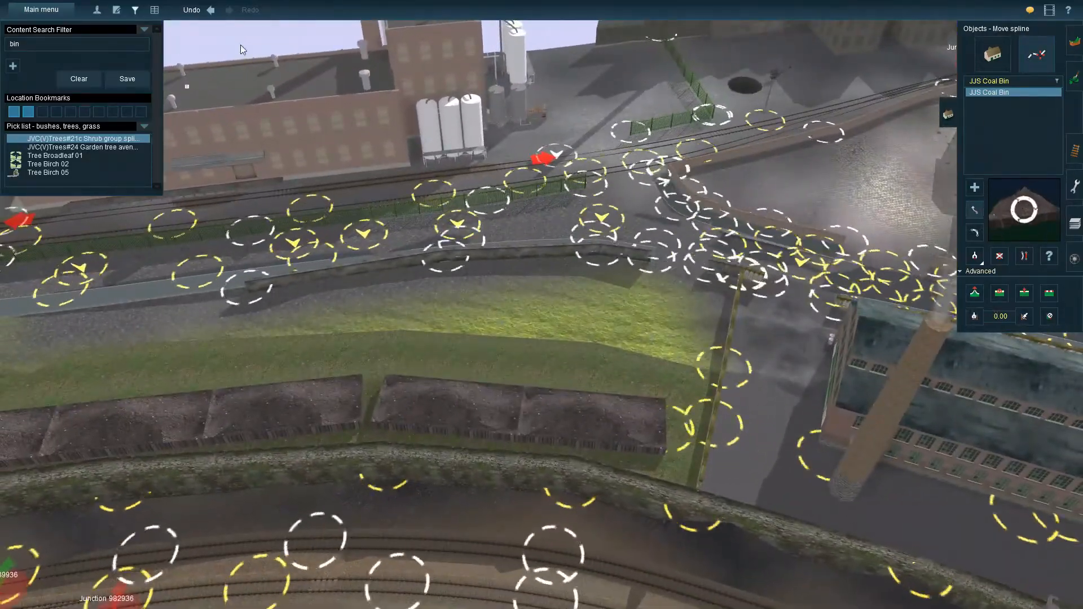
- Try a porta cabin on the grass between the roadside stone wall and the coal bins, and undo its placement
{"action": "left_click", "coordinate": [992, 54]}
{"action": "scroll", "coordinate": [1060, 148], "scroll_direction": "down", "scroll_amount": 1}
{"action": "left_click", "coordinate": [986, 141]}
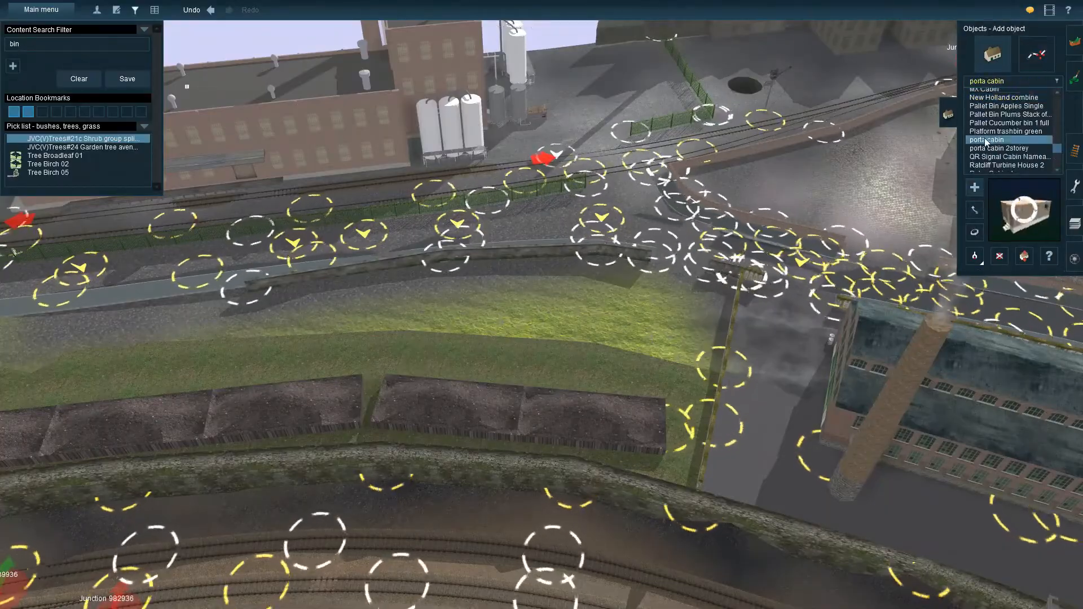
{"action": "left_click", "coordinate": [567, 300]}
{"action": "key", "text": "Down"}
{"action": "scroll", "coordinate": [567, 300], "scroll_direction": "up", "scroll_amount": 3}
{"action": "key", "text": "Left"}
{"action": "key", "text": "Right"}
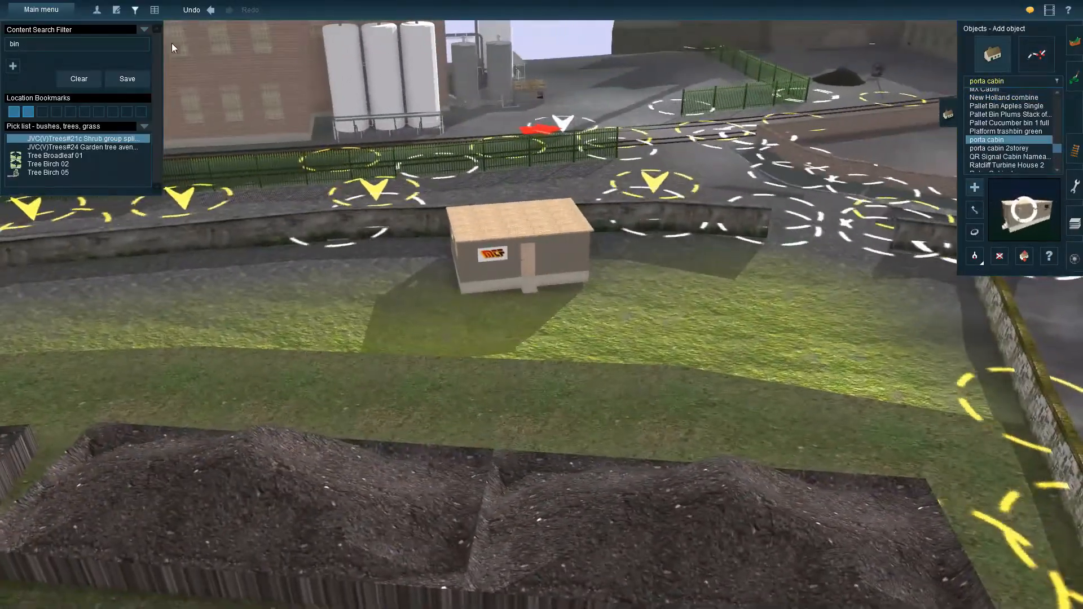
{"action": "left_click", "coordinate": [192, 10]}
{"action": "left_click", "coordinate": [982, 149]}
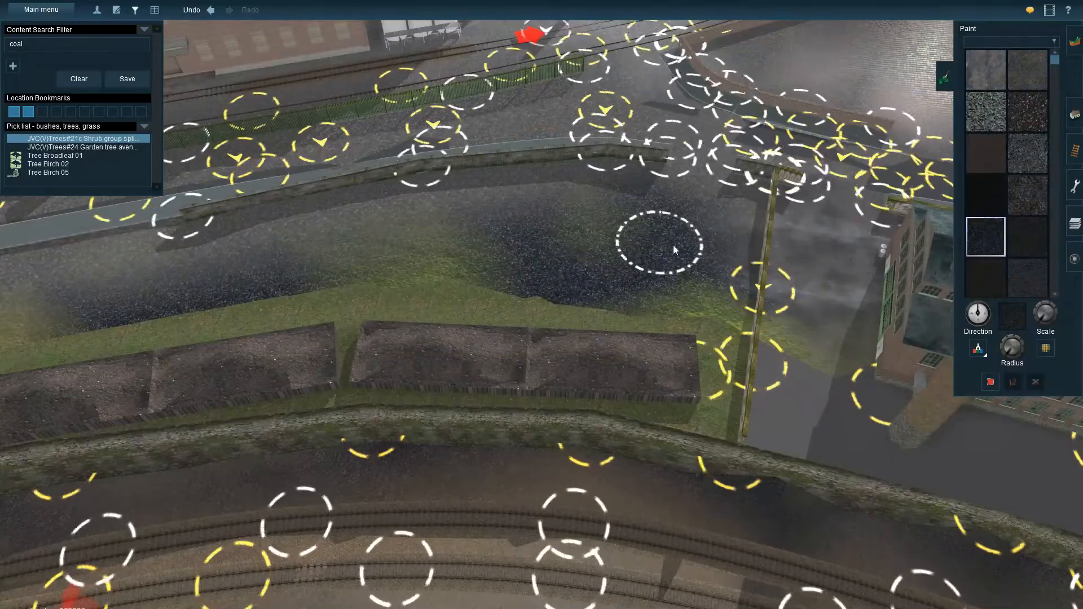
- Paint dark coal-like ground textures over the grass between the roadside stone wall and the coal bins
{"action": "scroll", "coordinate": [362, 316], "scroll_direction": "up", "scroll_amount": 3}
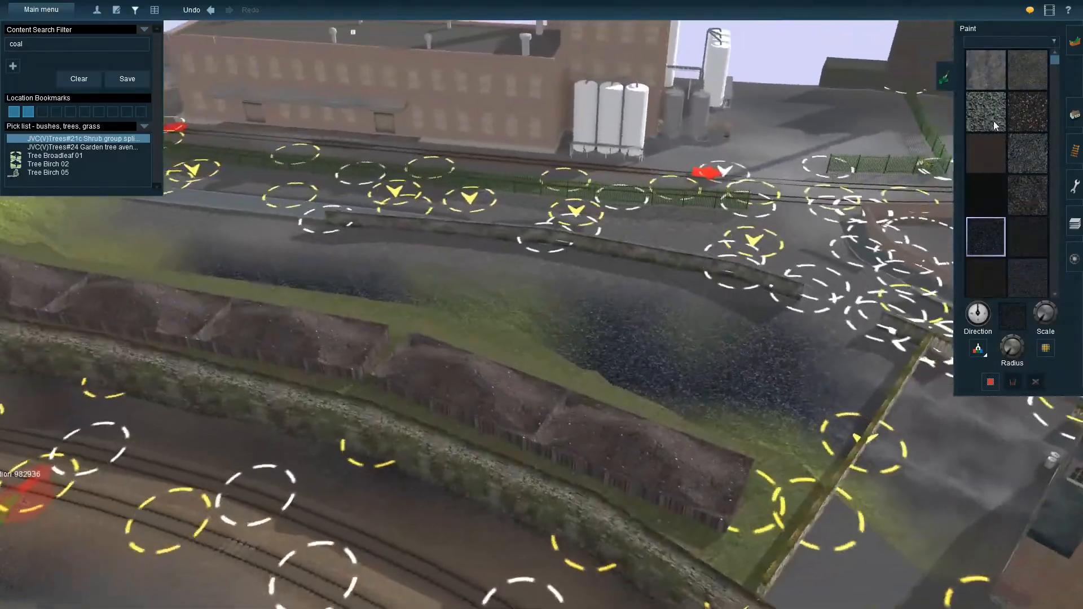
{"action": "scroll", "coordinate": [1010, 226], "scroll_direction": "down", "scroll_amount": 5}
{"action": "left_click", "coordinate": [976, 248]}
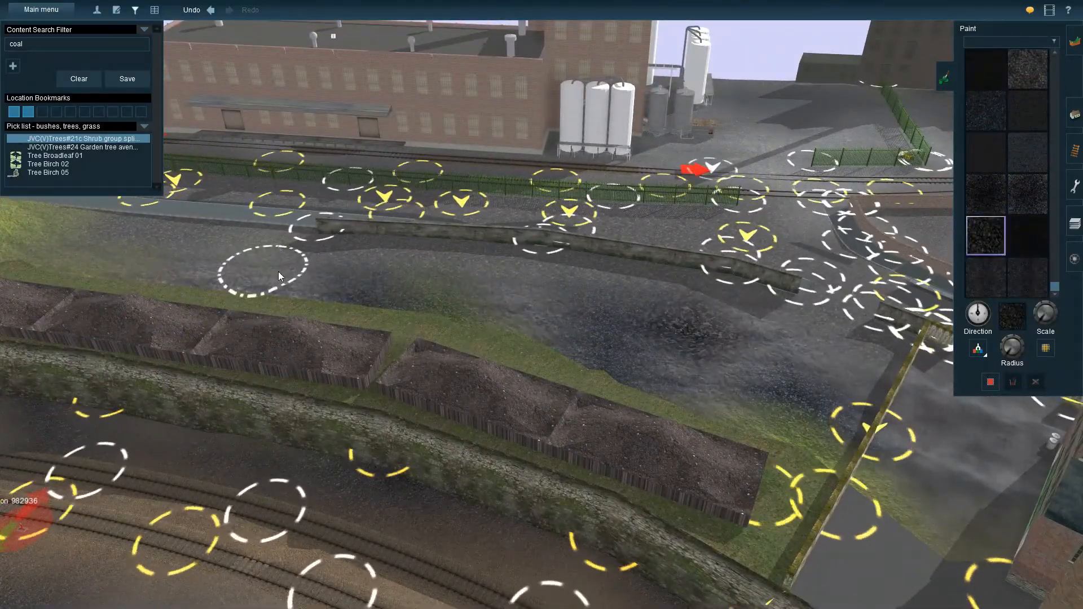
{"action": "key", "text": "Up"}
{"action": "right_click", "coordinate": [230, 262]}
{"action": "key", "text": "Down"}
{"action": "key", "text": "Left"}
- Filter the ground textures by "dirt" and paint orange-brown dirt between the roadside wall and the coal bins
{"action": "left_click_drag", "start_coordinate": [24, 43], "coordinate": [8, 41]}
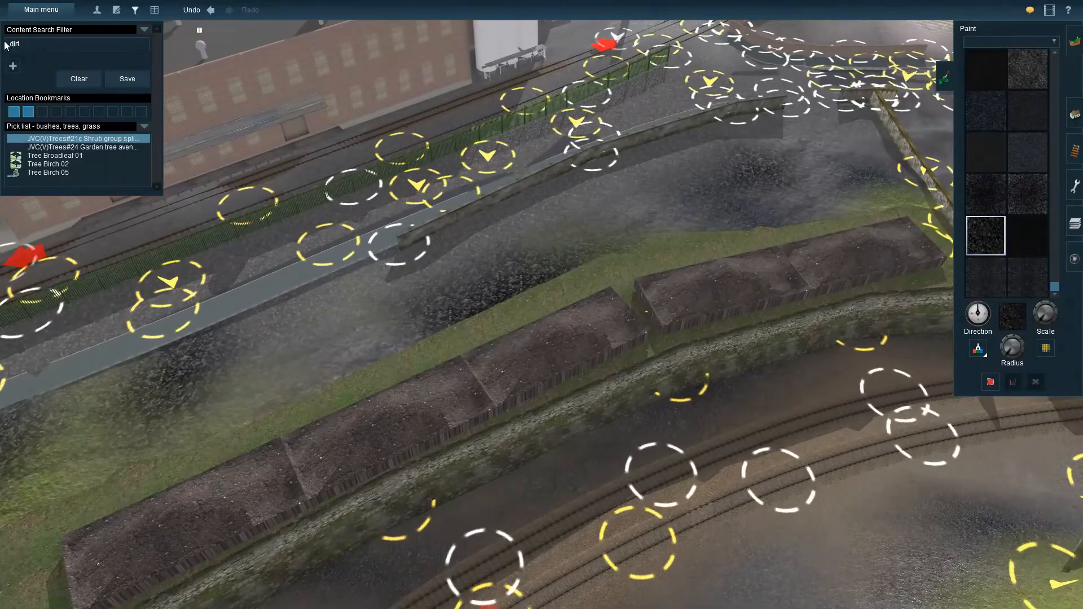
{"action": "left_click_drag", "start_coordinate": [1055, 287], "coordinate": [1051, 200]}
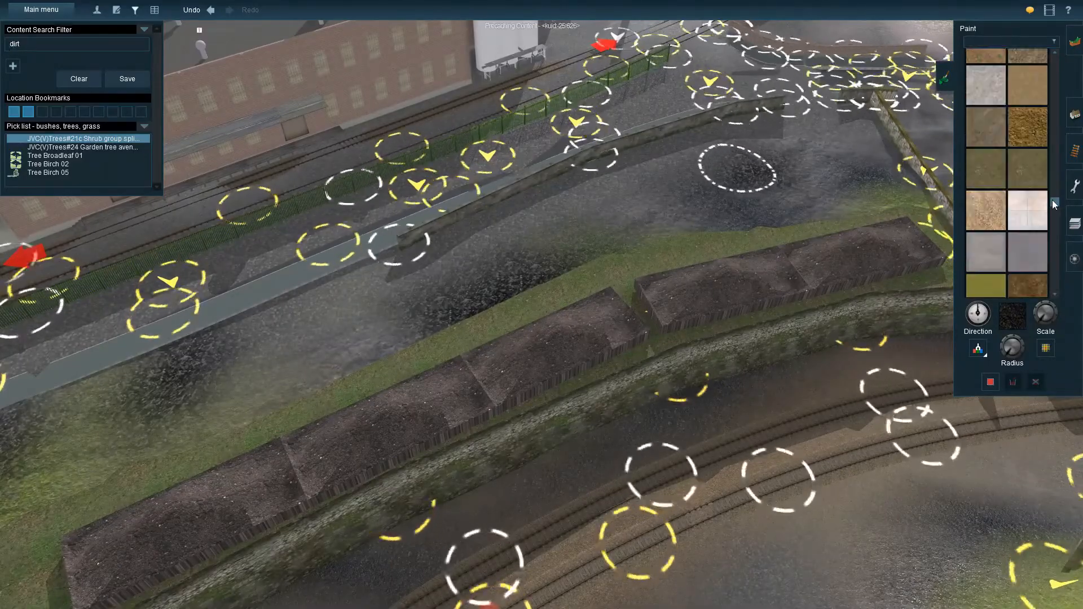
{"action": "left_click", "coordinate": [1027, 168]}
{"action": "key", "text": "Up"}
{"action": "mouse_move", "coordinate": [801, 179]}
{"action": "left_mouse_down"}
{"action": "mouse_move", "coordinate": [345, 383]}
{"action": "mouse_move", "coordinate": [917, 162]}
{"action": "mouse_move", "coordinate": [403, 334]}
{"action": "mouse_move", "coordinate": [285, 326]}
{"action": "mouse_move", "coordinate": [649, 195]}
{"action": "mouse_move", "coordinate": [351, 328]}
{"action": "left_mouse_up"}
{"action": "key", "text": "Down"}
{"action": "key", "text": "Up"}
{"action": "key", "text": "Down"}
{"action": "right_click", "coordinate": [351, 328]}
{"action": "key", "text": "Left"}
{"action": "mouse_move", "coordinate": [453, 327]}
{"action": "left_mouse_down"}
{"action": "mouse_move", "coordinate": [259, 314]}
{"action": "mouse_move", "coordinate": [269, 339]}
{"action": "left_mouse_up"}
{"action": "key", "text": "Up"}
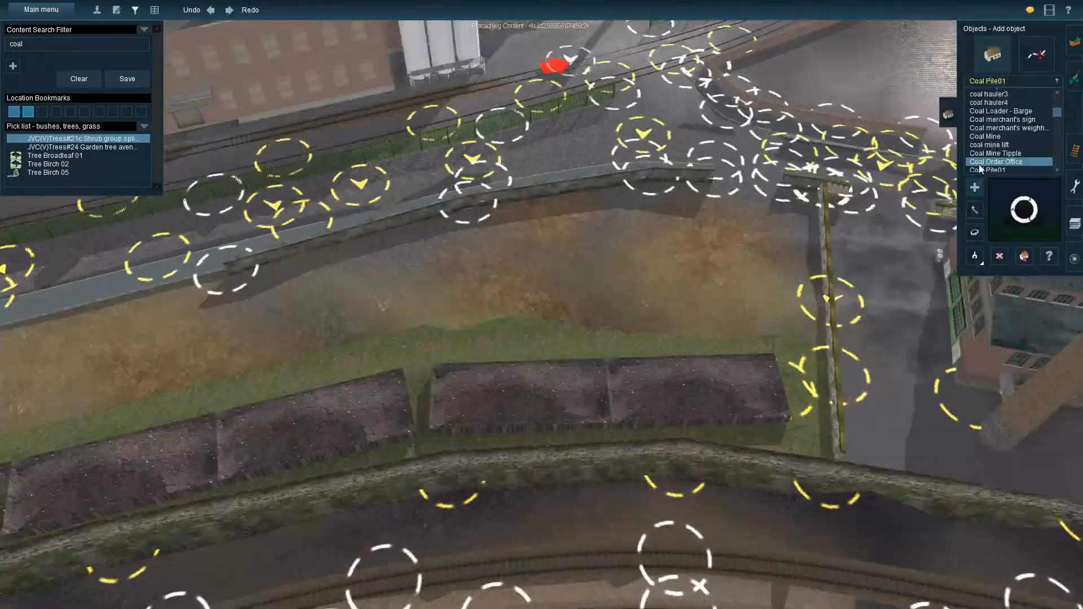
- Place the Coal Order Office on the dirt yard, rotate it end-on to the road and move it beside the pavement
{"action": "scroll", "coordinate": [683, 272], "scroll_direction": "up", "scroll_amount": 3}
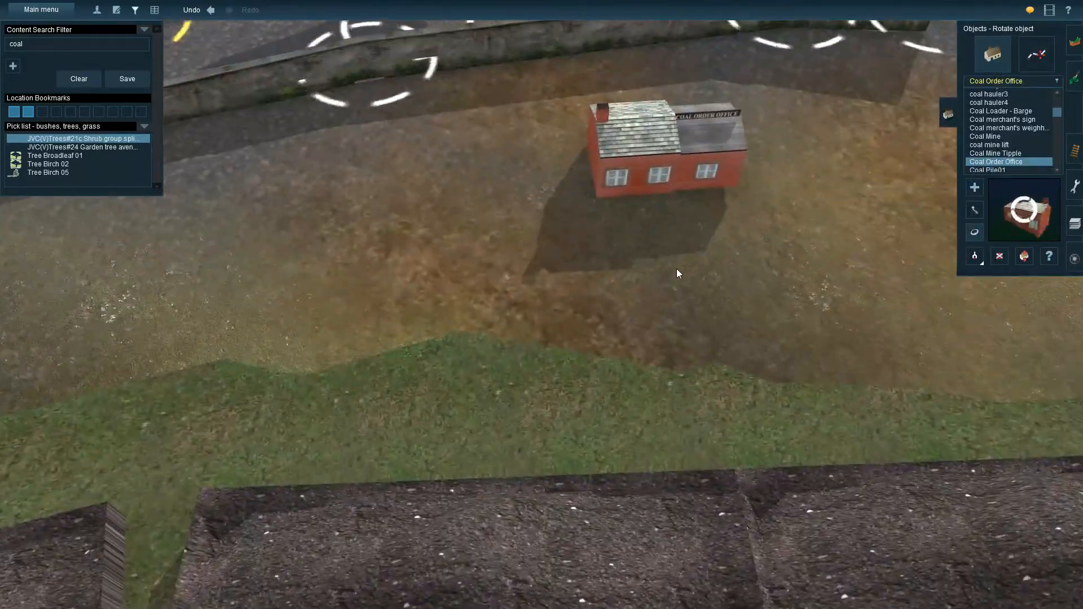
{"action": "key", "text": "Left"}
{"action": "key", "text": "Down"}
{"action": "right_click", "coordinate": [679, 291]}
{"action": "key", "text": "Right"}
{"action": "key", "text": "Up"}
{"action": "key", "text": "m"}
{"action": "mouse_move", "coordinate": [665, 305]}
{"action": "left_mouse_down"}
{"action": "mouse_move", "coordinate": [719, 290]}
{"action": "mouse_move", "coordinate": [629, 286]}
{"action": "mouse_move", "coordinate": [517, 316]}
{"action": "mouse_move", "coordinate": [661, 289]}
{"action": "left_mouse_up"}
{"action": "key", "text": "r"}
{"action": "key", "text": "Down"}
{"action": "key", "text": "Up"}
{"action": "key", "text": "m"}
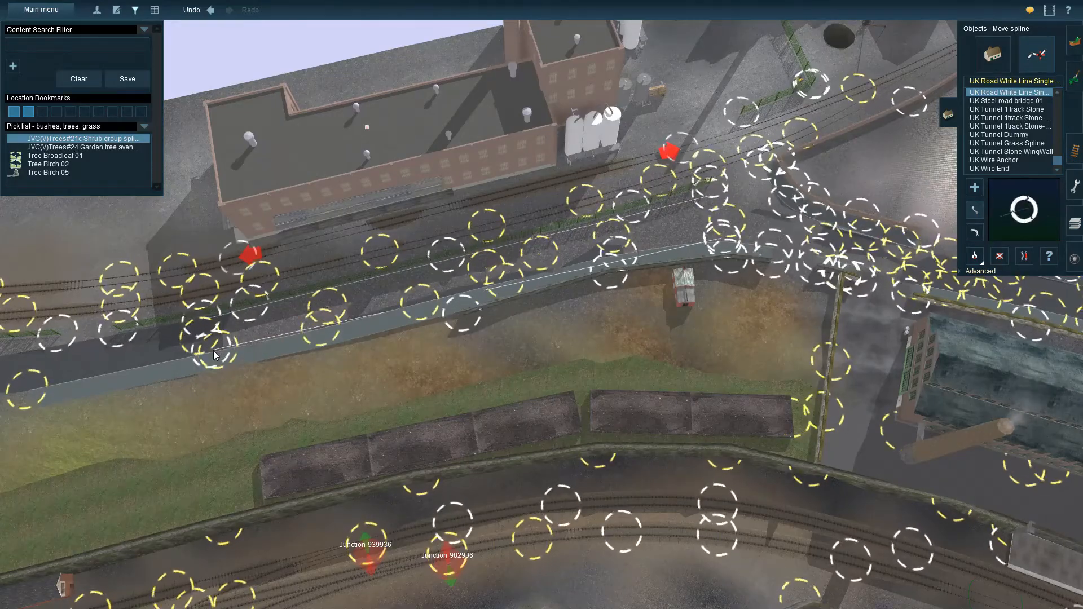
- Lay UK Road White Line Single splines along the road edges around the rail crossing and reposition the spline point beside the fence end
{"action": "key", "text": "a"}
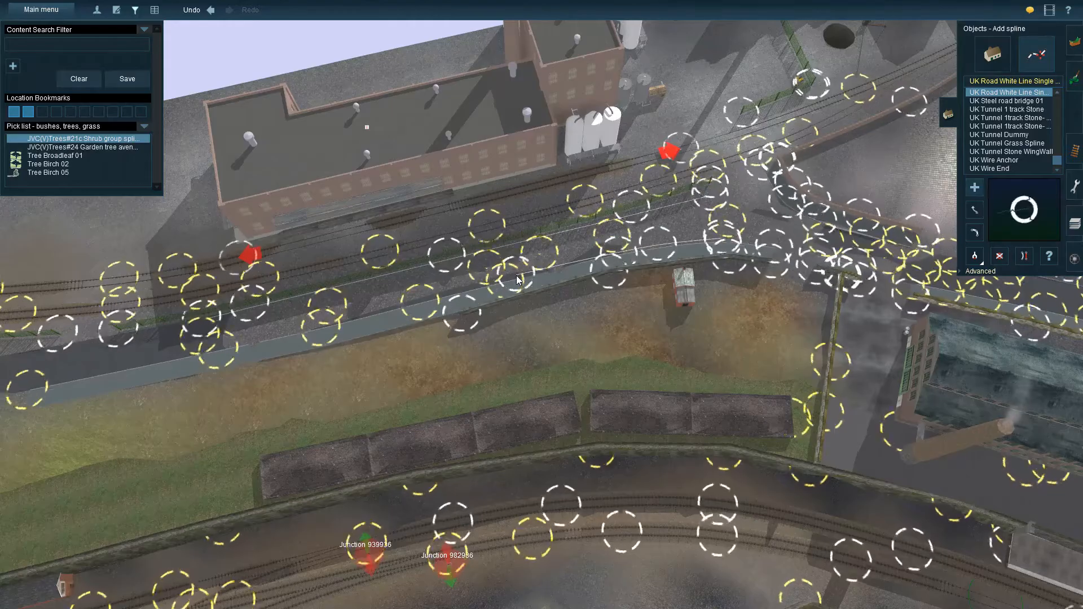
{"action": "right_click_drag", "start_coordinate": [728, 192], "coordinate": [540, 259]}
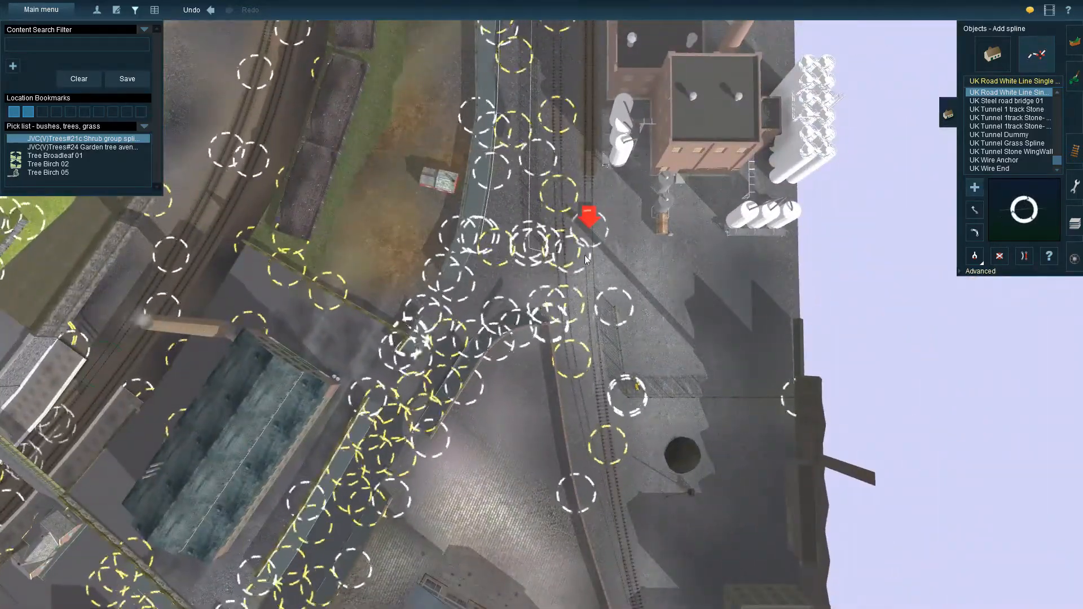
{"action": "key", "text": "Down"}
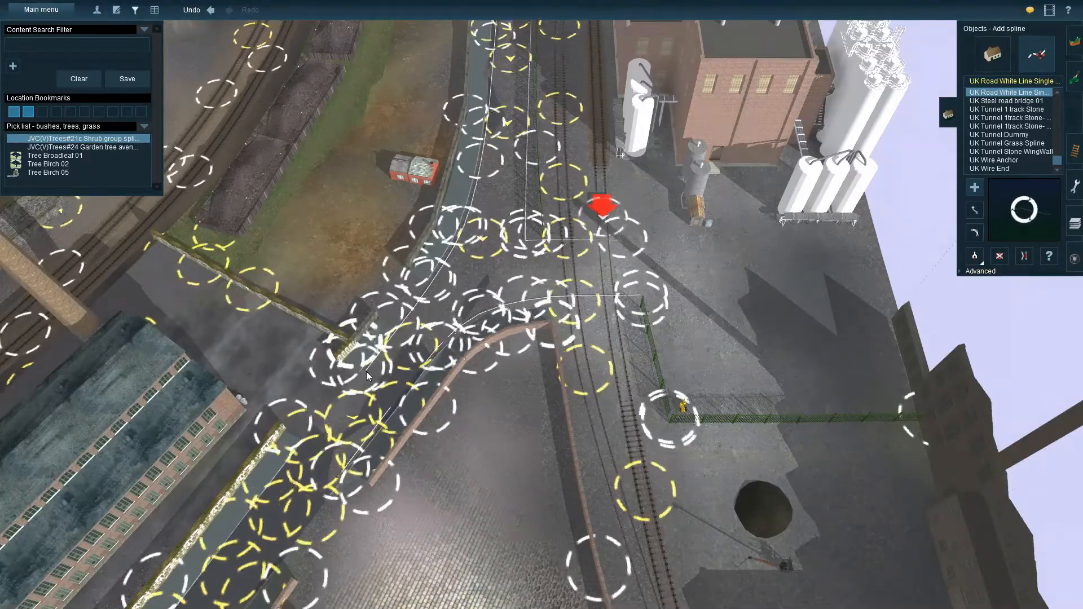
{"action": "key", "text": "Down"}
{"action": "key", "text": "Left"}
{"action": "key", "text": "Up"}
{"action": "key", "text": "m"}
{"action": "left_click_drag", "start_coordinate": [533, 251], "coordinate": [545, 281]}
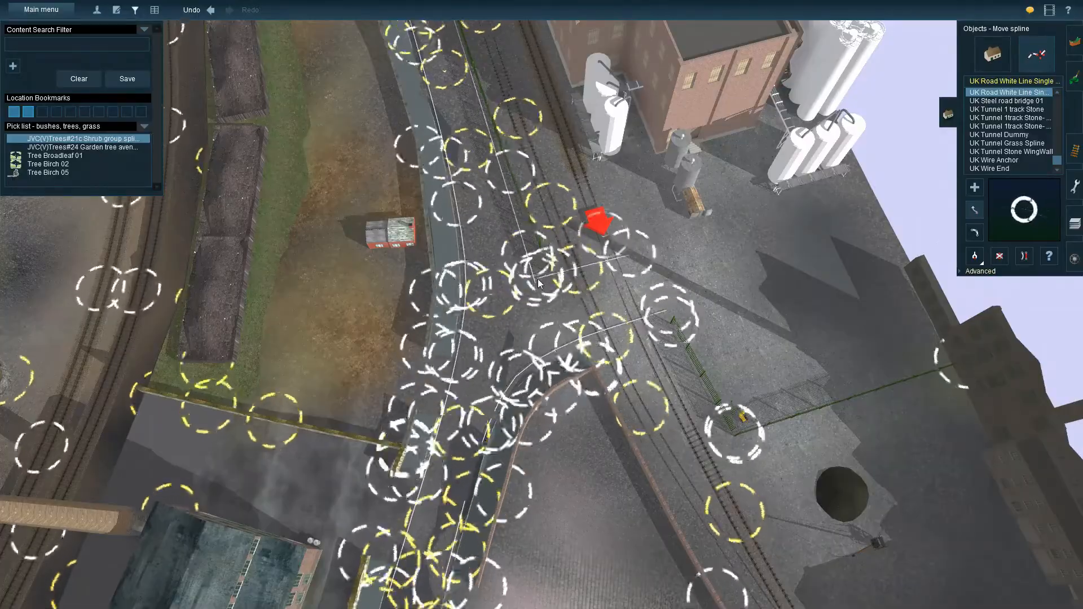
{"action": "key", "text": "Down"}
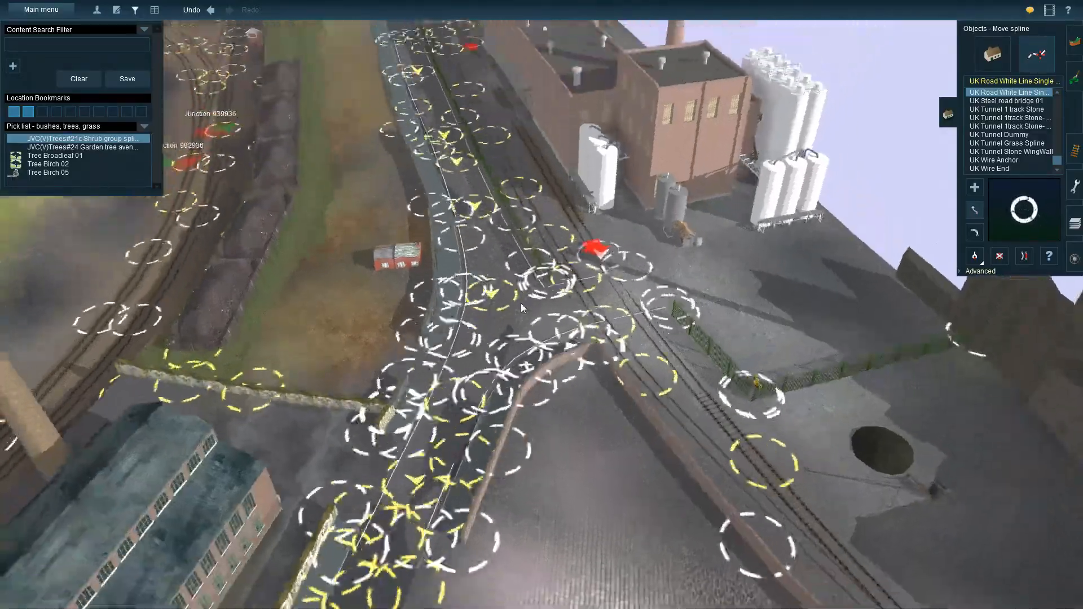
- Continue the white line along the pavement-side road edge towards the grass where the pavement ends
{"action": "right_click", "coordinate": [457, 181]}
{"action": "key", "text": "Left"}
{"action": "right_click", "coordinate": [510, 215]}
{"action": "key", "text": "Right"}
{"action": "key", "text": "Up"}
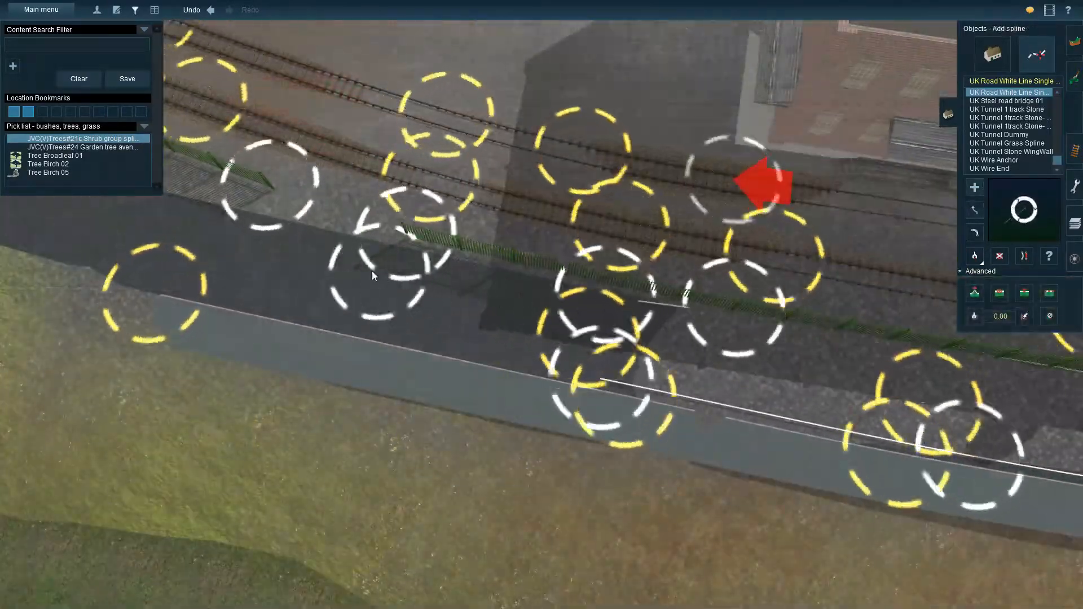
{"action": "left_click", "coordinate": [79, 269]}
{"action": "right_click", "coordinate": [79, 269]}
{"action": "key", "text": "Left"}
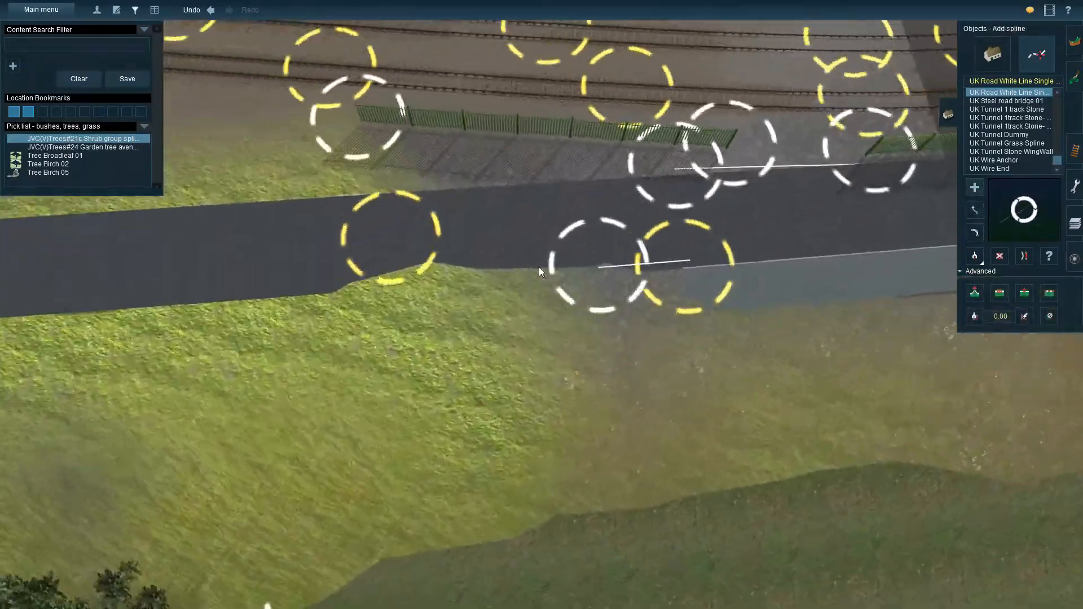
- Extend the white lines along both road edges past the short fence and between the two hedges
{"action": "scroll", "coordinate": [468, 282], "scroll_direction": "down", "scroll_amount": 3}
{"action": "right_click", "coordinate": [361, 266]}
{"action": "key", "text": "Right"}
{"action": "key", "text": "Left"}
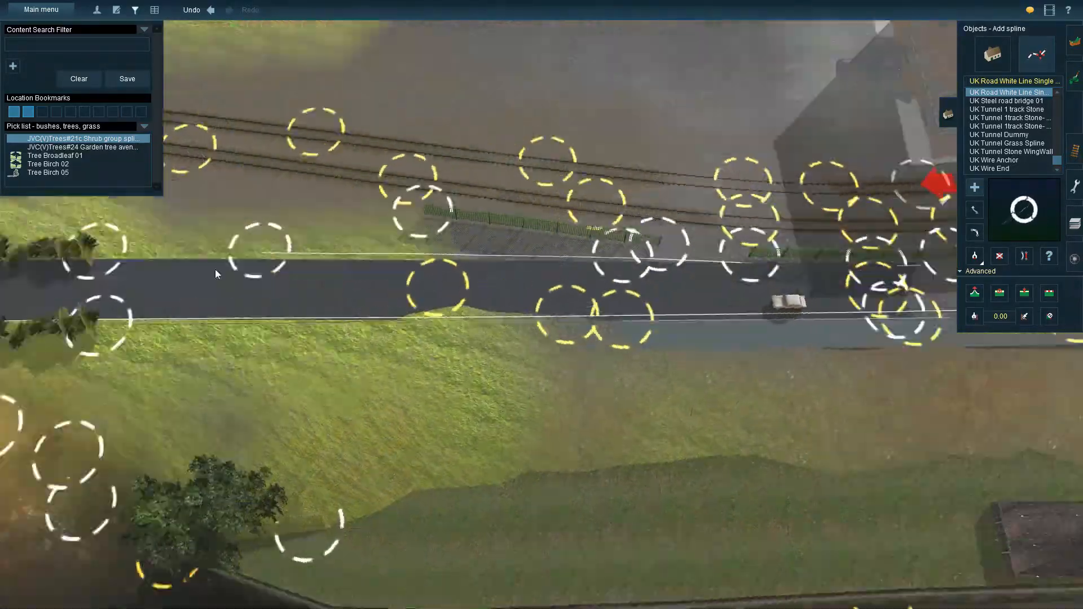
{"action": "right_click", "coordinate": [215, 274]}
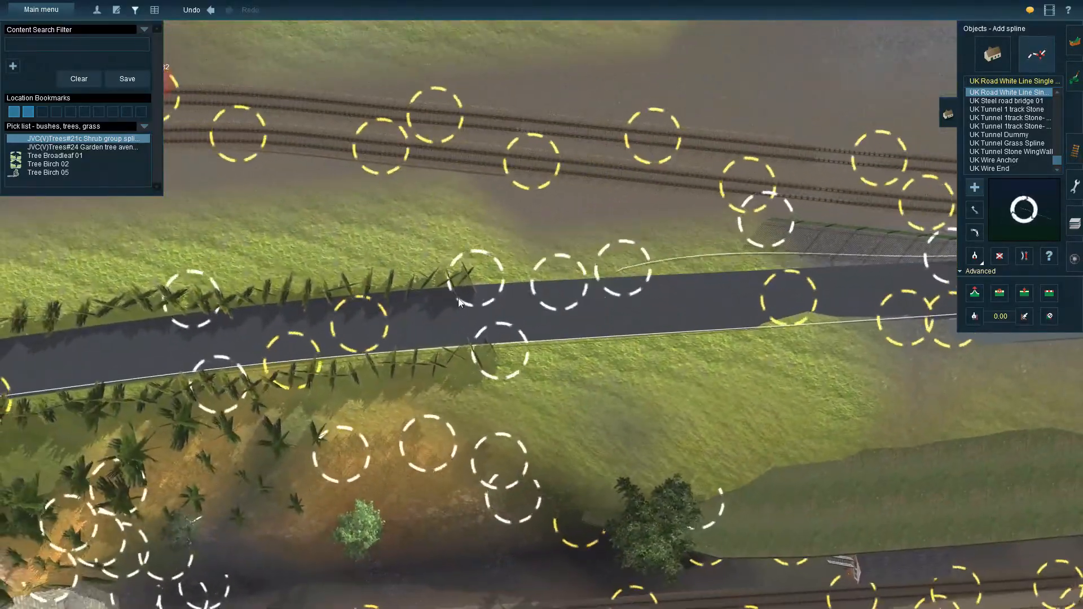
{"action": "left_click", "coordinate": [262, 310]}
{"action": "right_click", "coordinate": [261, 310]}
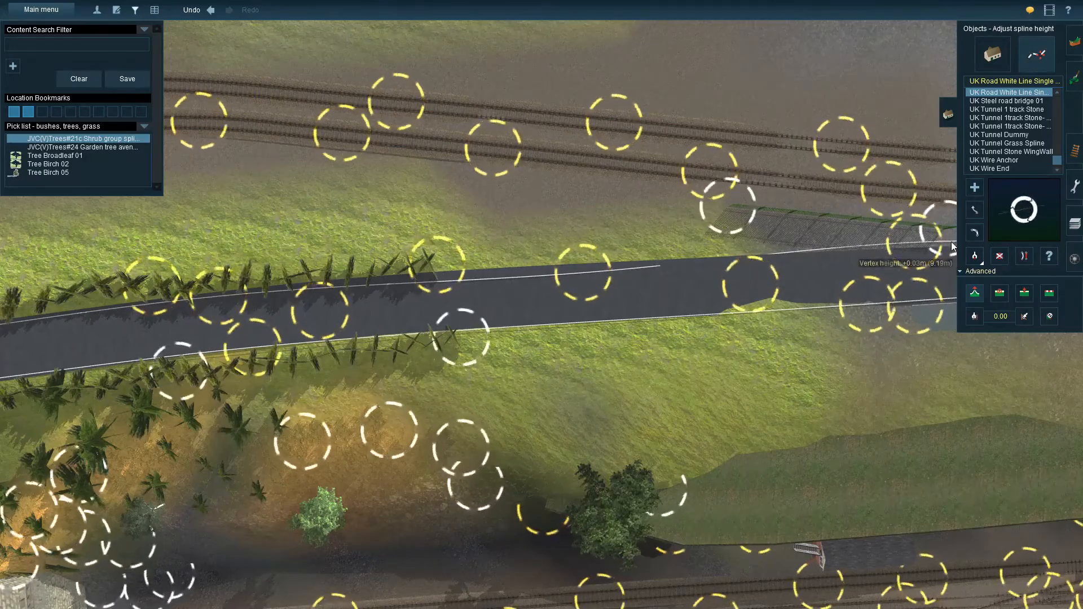
- Line up the Bordens Milk Tanker 1939 vehicles in a parked row in the yard beside the silos
{"action": "left_click", "coordinate": [974, 210]}
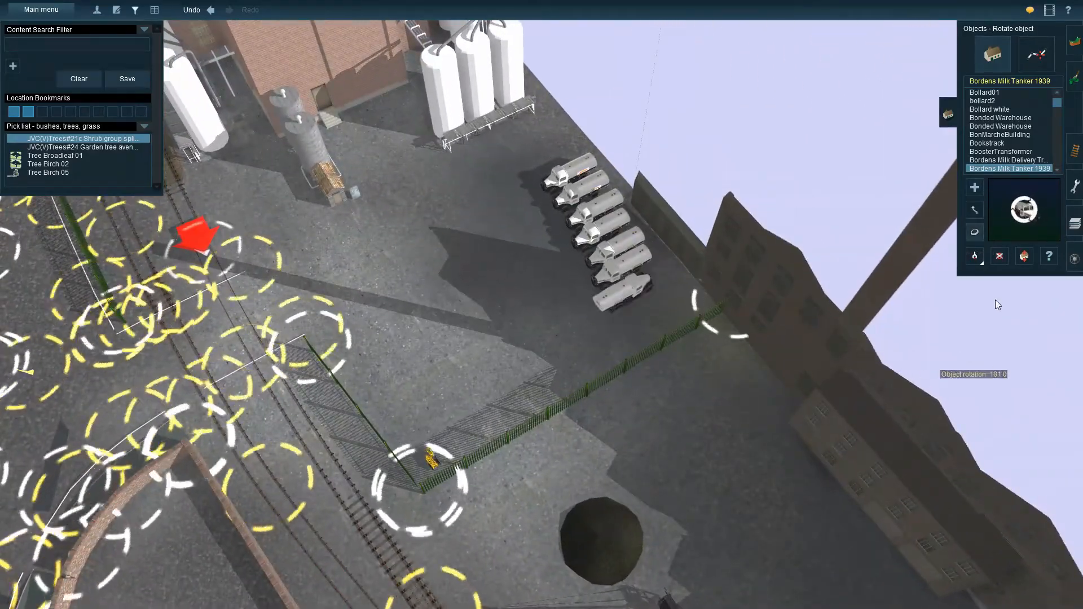
{"action": "left_click_drag", "start_coordinate": [645, 287], "coordinate": [647, 291]}
{"action": "key", "text": "Up"}
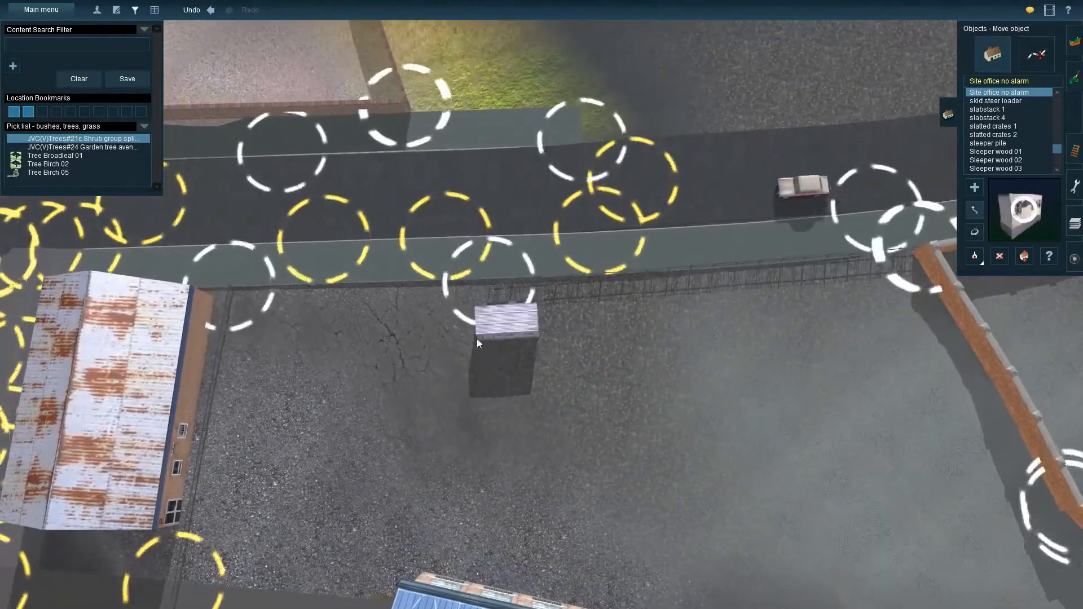
- Place five slabstack 1 objects in a row along the windowed side of the blue-roofed factory
{"action": "right_click_drag", "start_coordinate": [497, 310], "coordinate": [623, 340]}
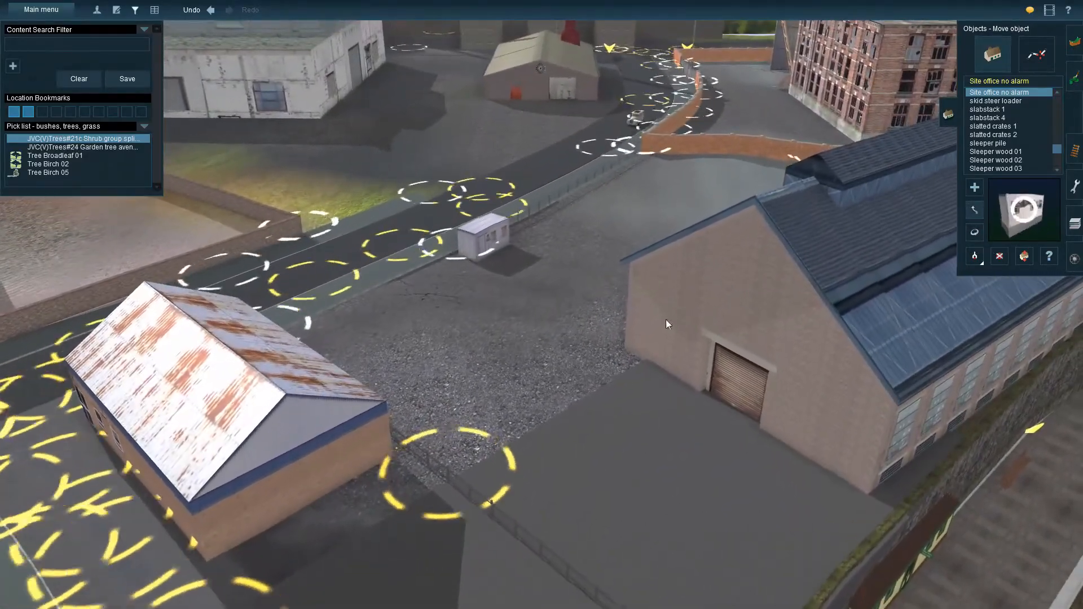
{"action": "left_click", "coordinate": [1004, 110]}
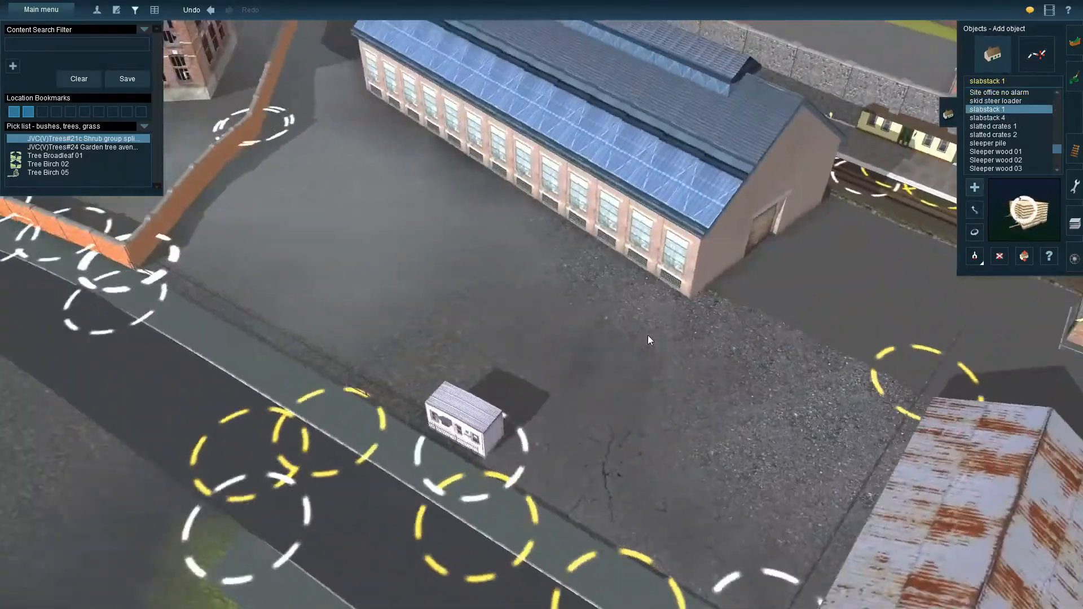
{"action": "left_click", "coordinate": [593, 261]}
{"action": "left_click", "coordinate": [641, 275]}
{"action": "left_click", "coordinate": [545, 252]}
{"action": "left_click", "coordinate": [496, 246]}
{"action": "left_click", "coordinate": [436, 243]}
- Rotate the five slabstack 1 objects parallel to the side of the blue-roofed factory
{"action": "left_click", "coordinate": [975, 232]}
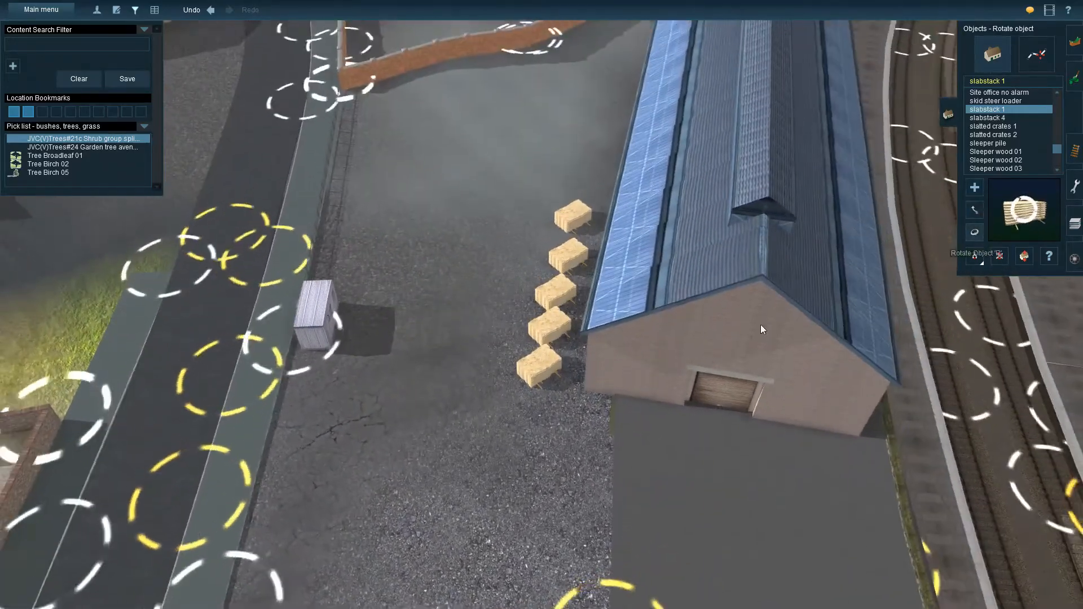
{"action": "left_click_drag", "start_coordinate": [539, 367], "coordinate": [598, 395]}
{"action": "left_click_drag", "start_coordinate": [550, 337], "coordinate": [604, 368]}
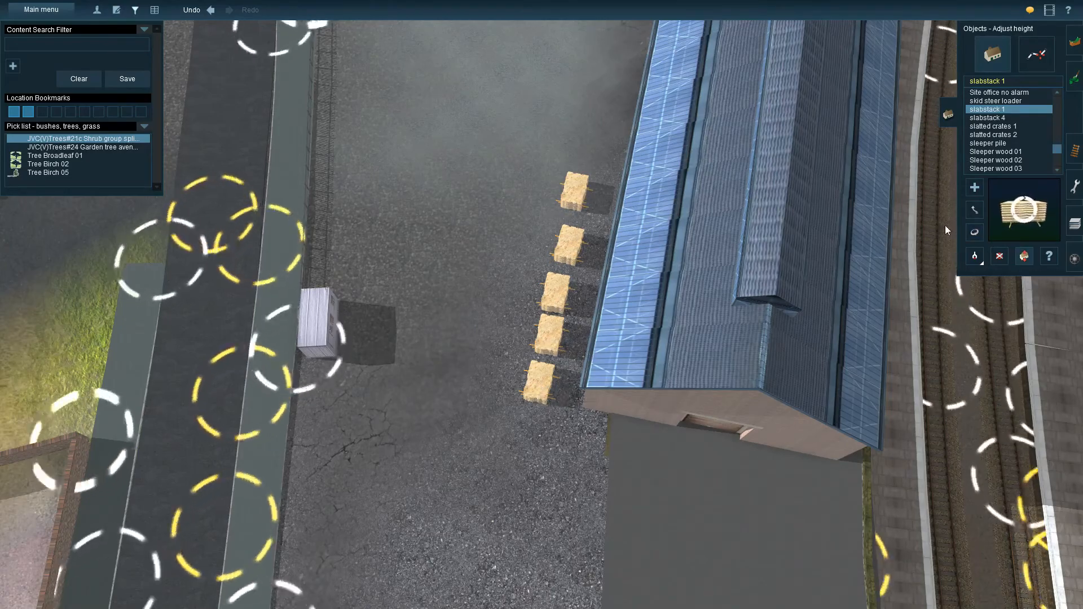
- Move the slabstacks to the yard by the factory's gable and set two side by side against the platform wall, adjusting rotation and height
{"action": "left_click_drag", "start_coordinate": [550, 335], "coordinate": [584, 462]}
{"action": "left_click_drag", "start_coordinate": [511, 310], "coordinate": [472, 316]}
{"action": "left_click_drag", "start_coordinate": [356, 237], "coordinate": [438, 348]}
{"action": "left_click_drag", "start_coordinate": [354, 193], "coordinate": [400, 374]}
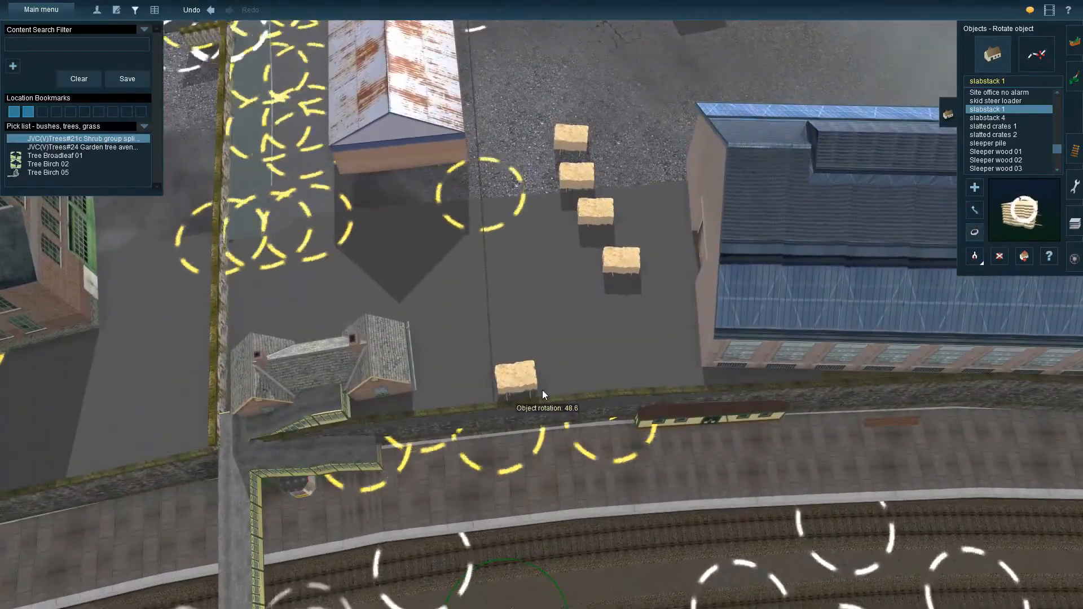
{"action": "key", "text": "h"}
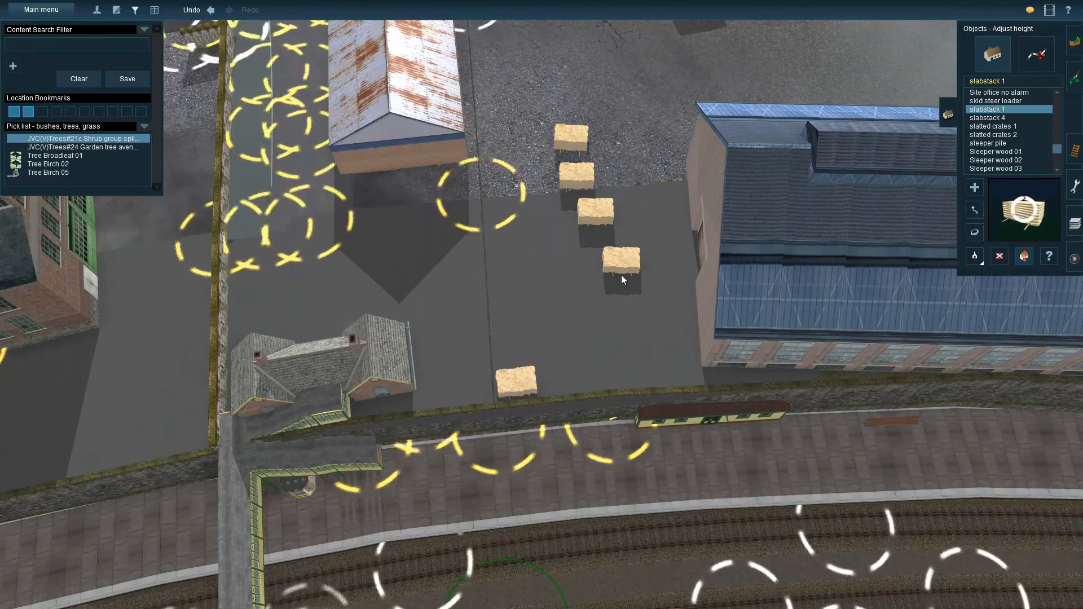
{"action": "left_click_drag", "start_coordinate": [559, 393], "coordinate": [556, 393]}
{"action": "key", "text": "Up"}
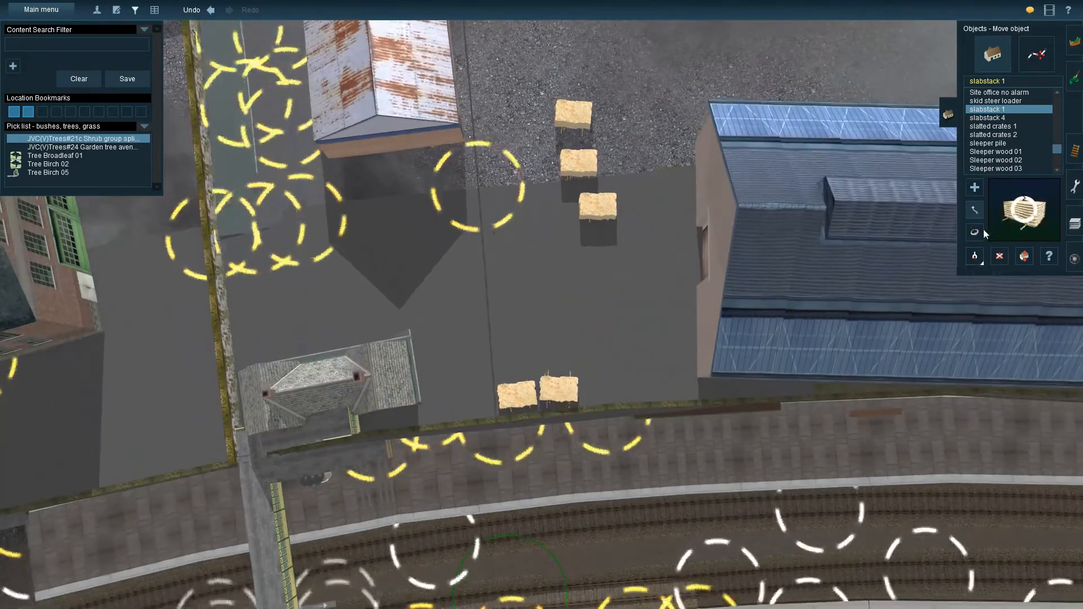
- Move two more slabstacks in front of the pair at the platform wall to form a two-by-two block, and adjust their height
{"action": "key", "text": "Down"}
{"action": "key", "text": "Up"}
{"action": "left_click_drag", "start_coordinate": [596, 210], "coordinate": [503, 295]}
{"action": "key", "text": "Up"}
{"action": "key", "text": "Right"}
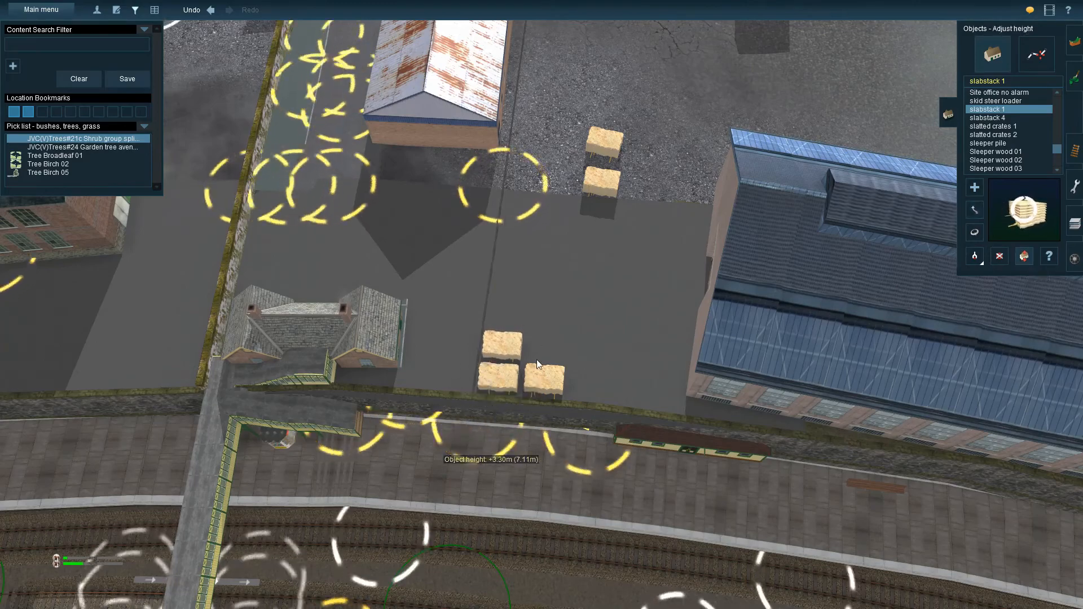
{"action": "key", "text": "Up"}
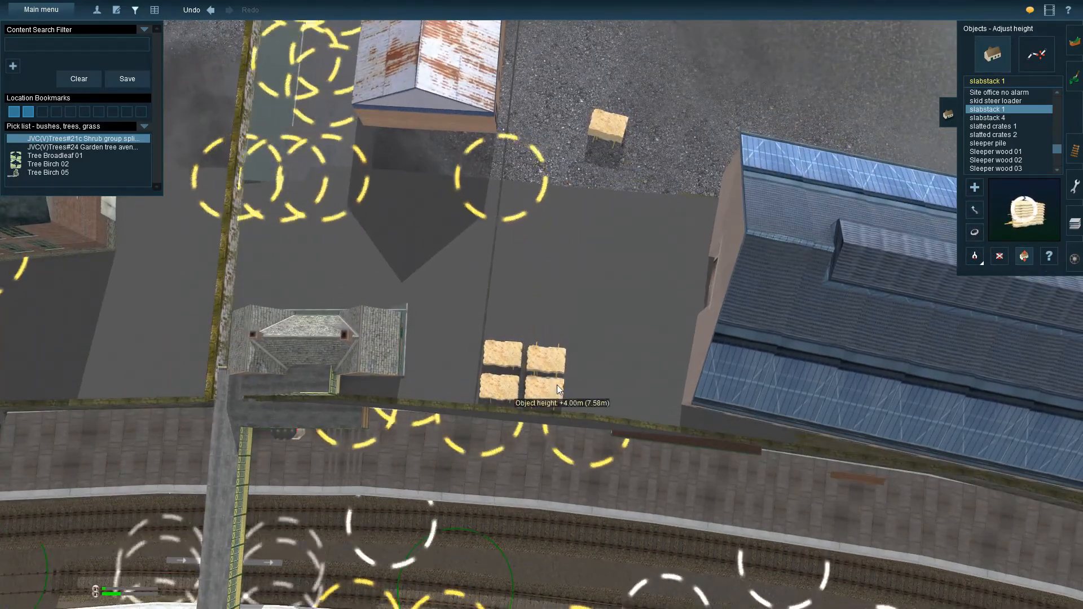
{"action": "left_click", "coordinate": [975, 212]}
{"action": "left_click", "coordinate": [974, 213]}
{"action": "left_click_drag", "start_coordinate": [552, 371], "coordinate": [552, 367]}
{"action": "key", "text": "Down"}
{"action": "left_click", "coordinate": [1024, 256]}
- Move the remaining slabstack 1 from the gravel into the paved yard, just behind the two-by-two block at the platform wall
{"action": "key", "text": "Up"}
{"action": "key", "text": "m"}
{"action": "left_click_drag", "start_coordinate": [607, 137], "coordinate": [572, 237]}
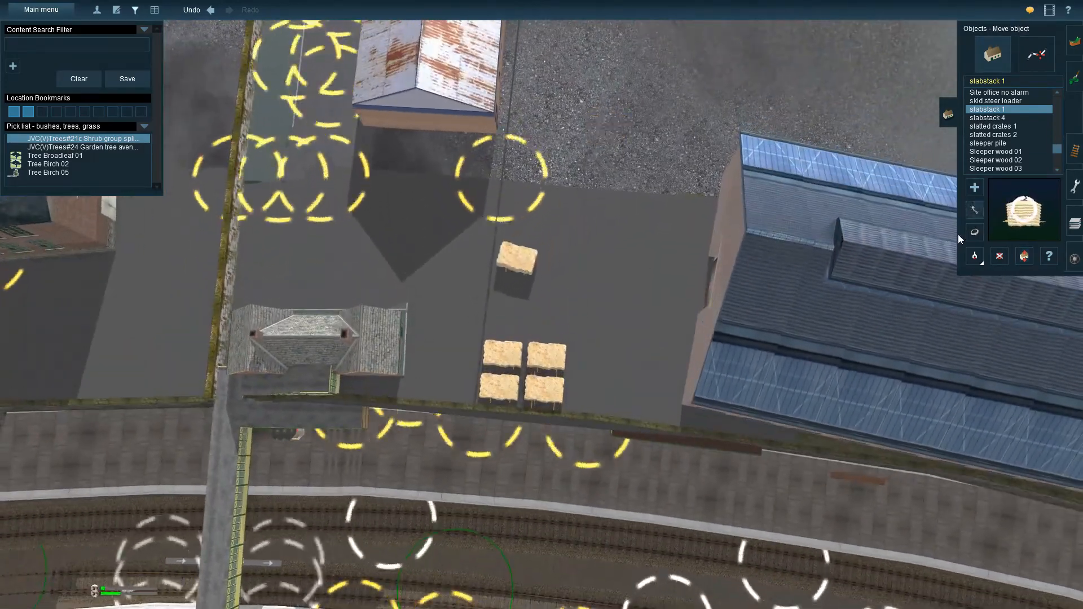
{"action": "key", "text": "Down"}
{"action": "key", "text": "Left"}
- Line up slatted crates 1 objects along the factory's gable wall beside the roller door and rotate them parallel to the wall
{"action": "right_click", "coordinate": [555, 217]}
{"action": "left_click", "coordinate": [988, 117]}
{"action": "scroll", "coordinate": [648, 310], "scroll_direction": "up", "scroll_amount": 5}
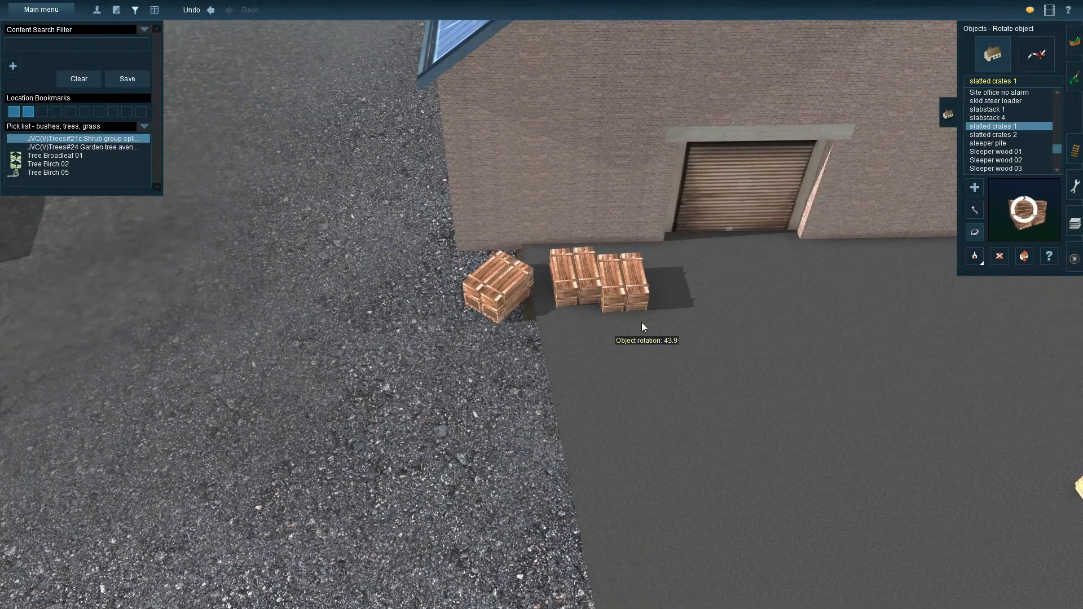
{"action": "left_click_drag", "start_coordinate": [572, 318], "coordinate": [658, 268]}
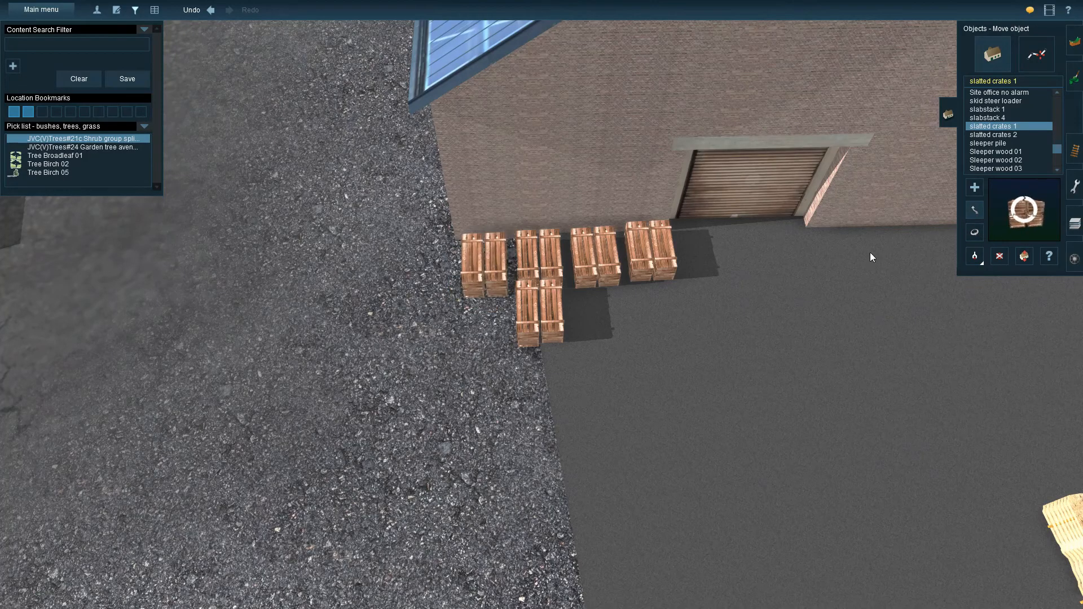
- Move the loose slatted crates 1 onto the stack nearest the roller door and adjust its height and rotation
{"action": "left_click_drag", "start_coordinate": [660, 275], "coordinate": [662, 329]}
{"action": "right_click_drag", "start_coordinate": [662, 328], "coordinate": [987, 273]}
{"action": "key", "text": "r"}
{"action": "key", "text": "h"}
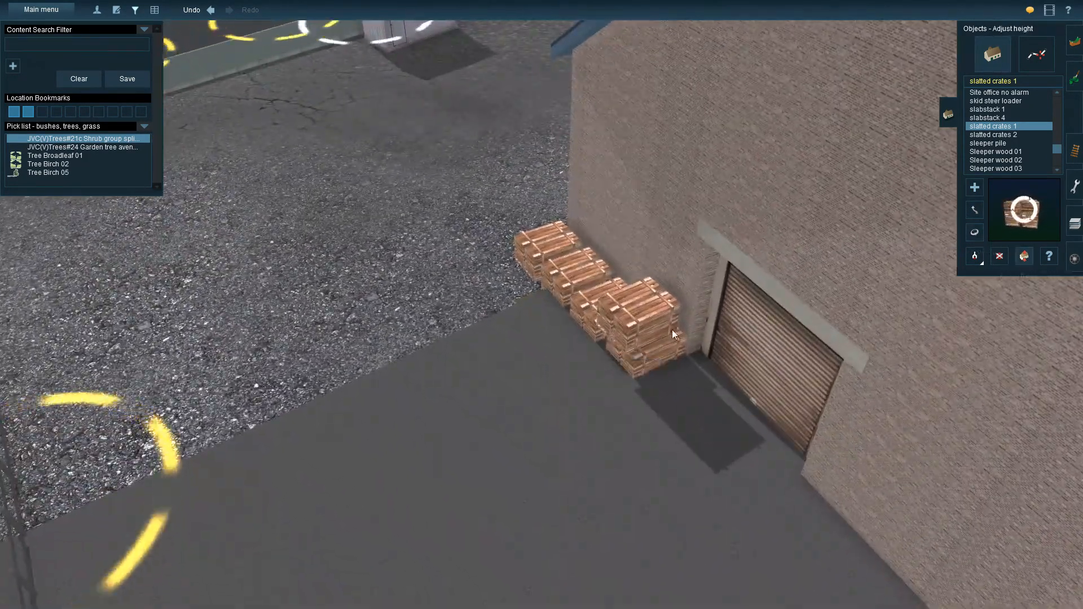
{"action": "left_click_drag", "start_coordinate": [679, 329], "coordinate": [615, 362]}
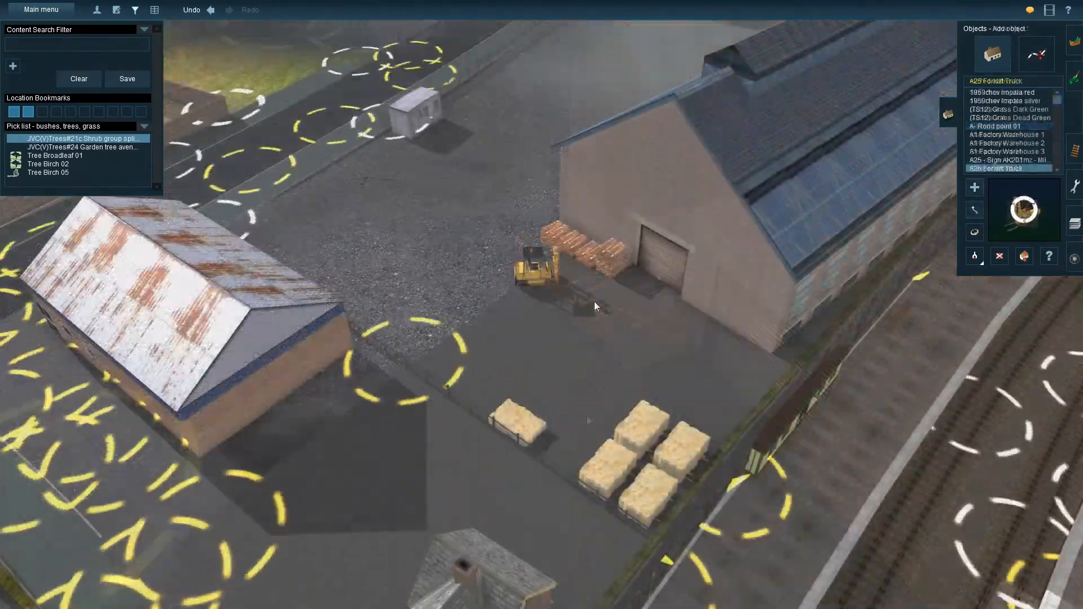
- Search the object list for a trailer for the trucks parked by the brick wall
{"action": "scroll", "coordinate": [571, 299], "scroll_direction": "up", "scroll_amount": 3}
{"action": "right_click_drag", "start_coordinate": [623, 306], "coordinate": [542, 279]}
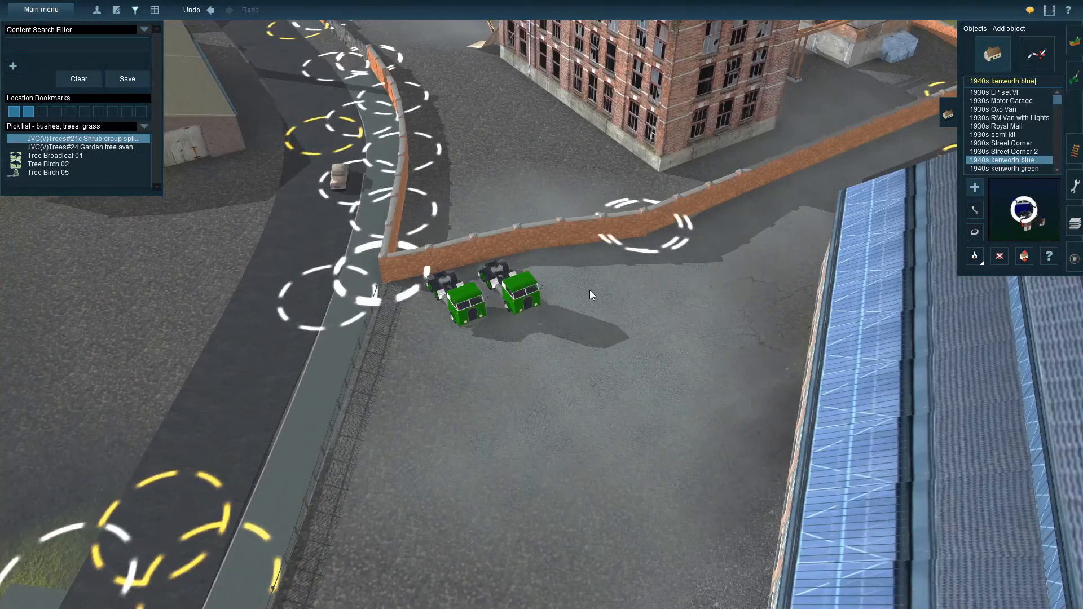
{"action": "type", "text": "trailo"}
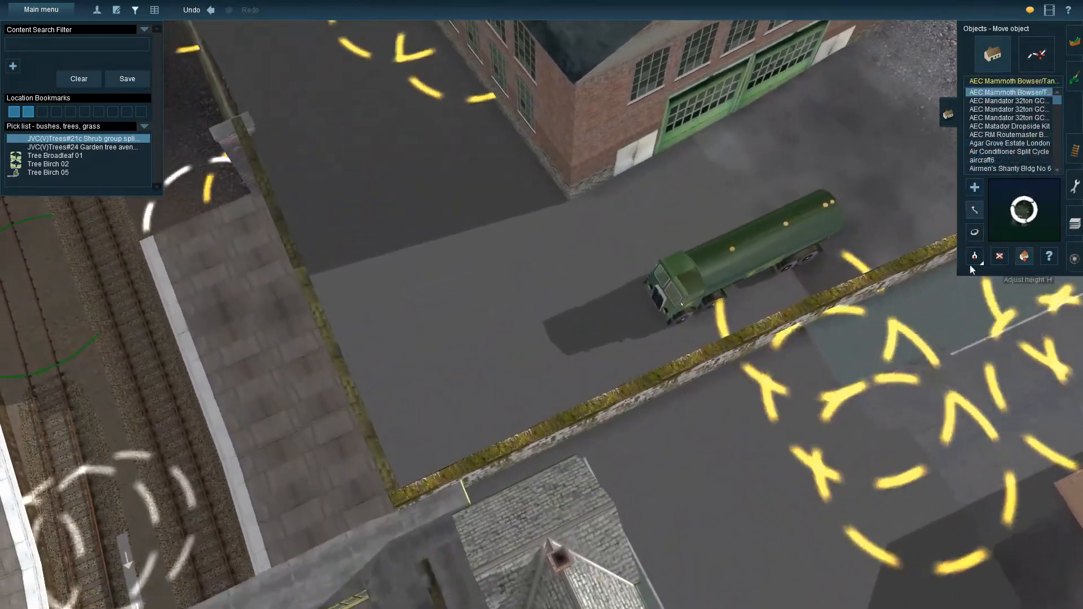
- Park the AEC Mammoth Bowser tanker alongside the stone wall near the footbridge, adjusting its position, rotation and height
{"action": "left_click", "coordinate": [1024, 256]}
{"action": "left_click_drag", "start_coordinate": [733, 254], "coordinate": [514, 288]}
{"action": "left_click", "coordinate": [975, 210]}
{"action": "left_click", "coordinate": [1024, 257]}
{"action": "left_click", "coordinate": [975, 210]}
{"action": "left_click_drag", "start_coordinate": [587, 339], "coordinate": [628, 426]}
{"action": "key", "text": "Down"}
{"action": "key", "text": "Left"}
{"action": "key", "text": "Up"}
{"action": "left_click", "coordinate": [1024, 256]}
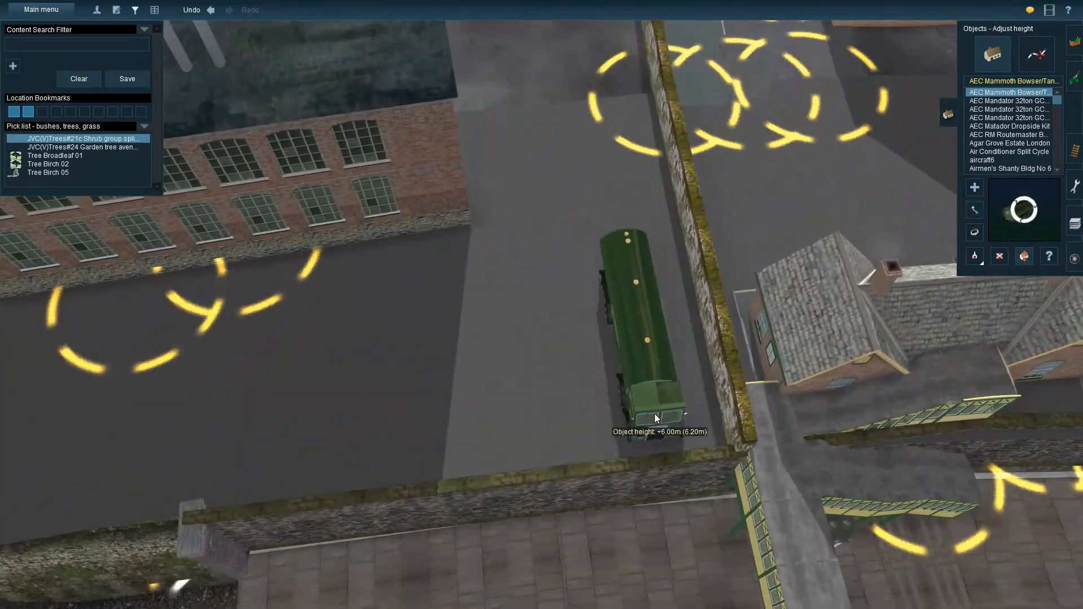
{"action": "key", "text": "Left"}
{"action": "key", "text": "Down"}
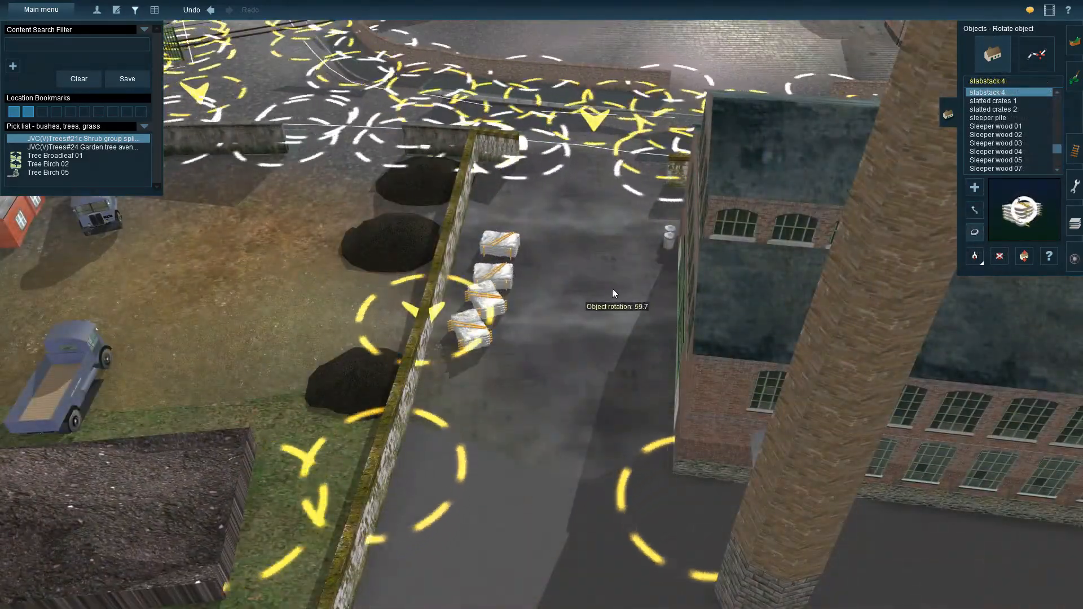
- Place three Sleeper wood stack 05 objects against the retaining wall beyond the platform end and adjust their rotation and position
{"action": "scroll", "coordinate": [452, 306], "scroll_direction": "up", "scroll_amount": 3}
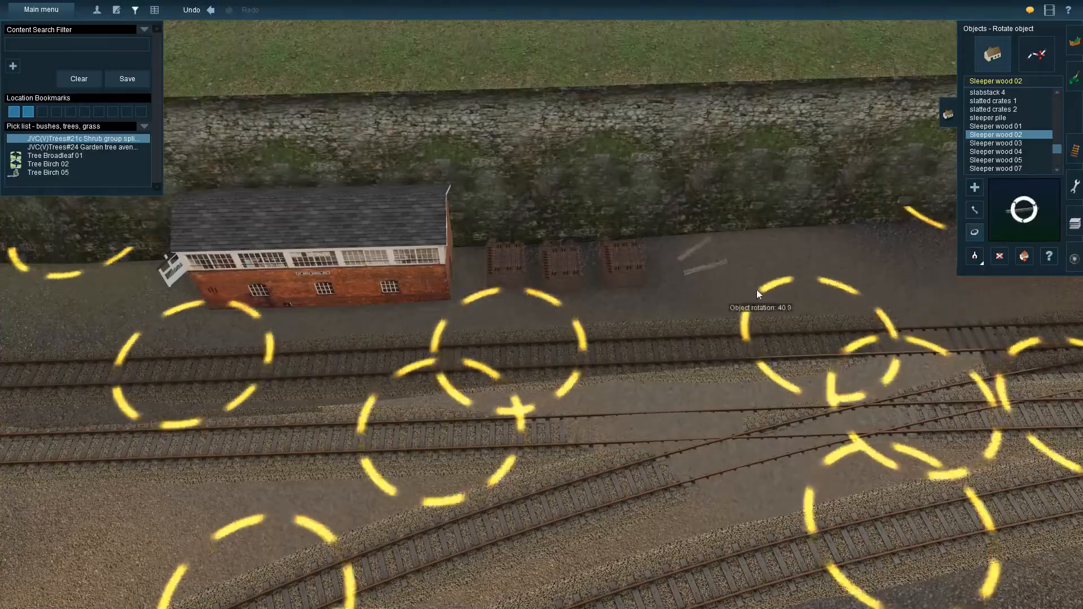
{"action": "scroll", "coordinate": [615, 262], "scroll_direction": "up", "scroll_amount": 2}
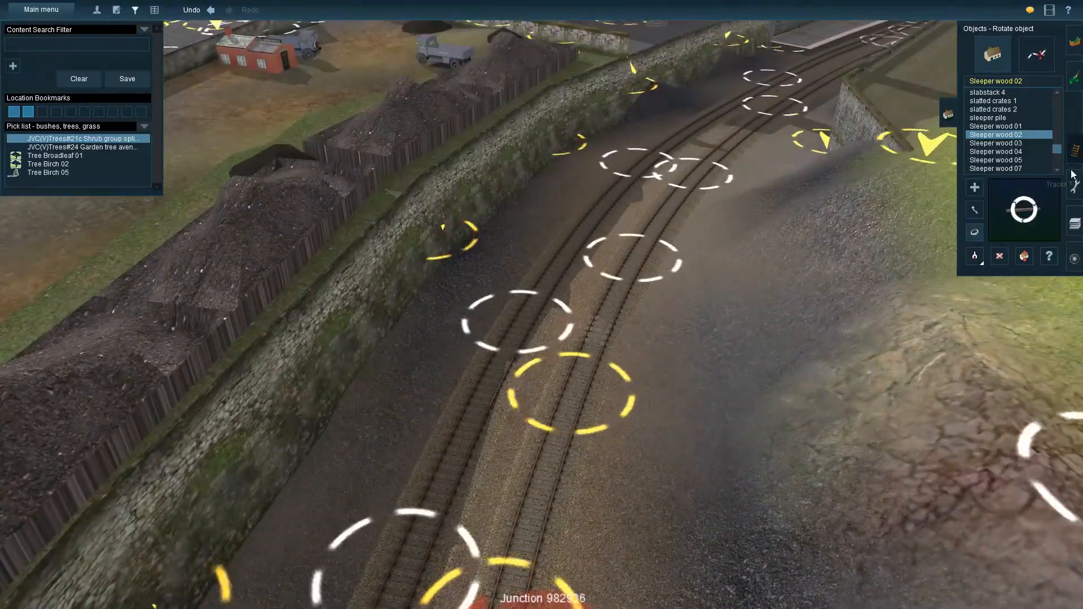
{"action": "left_click", "coordinate": [1010, 131]}
{"action": "right_click", "coordinate": [613, 367]}
{"action": "right_click", "coordinate": [624, 211]}
{"action": "key", "text": "Left"}
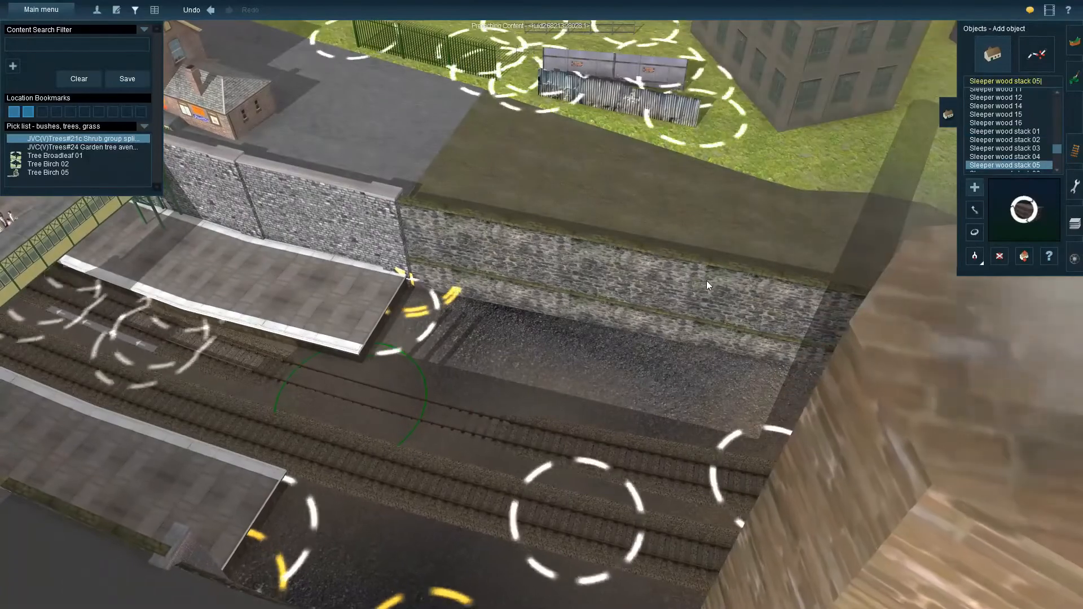
{"action": "left_click", "coordinate": [507, 328]}
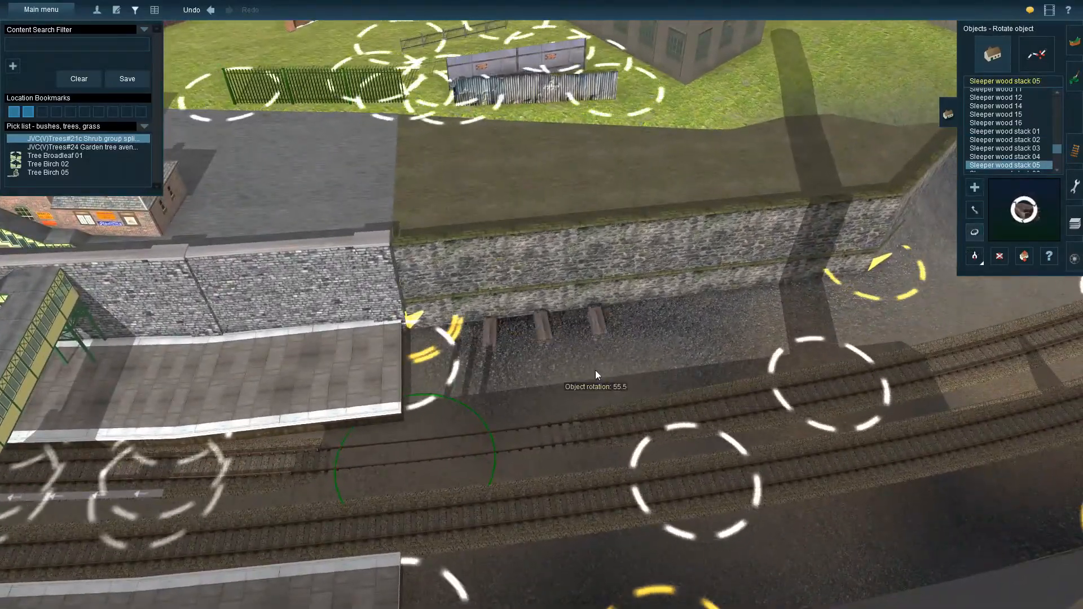
{"action": "left_click_drag", "start_coordinate": [596, 321], "coordinate": [536, 303]}
{"action": "key", "text": "h"}
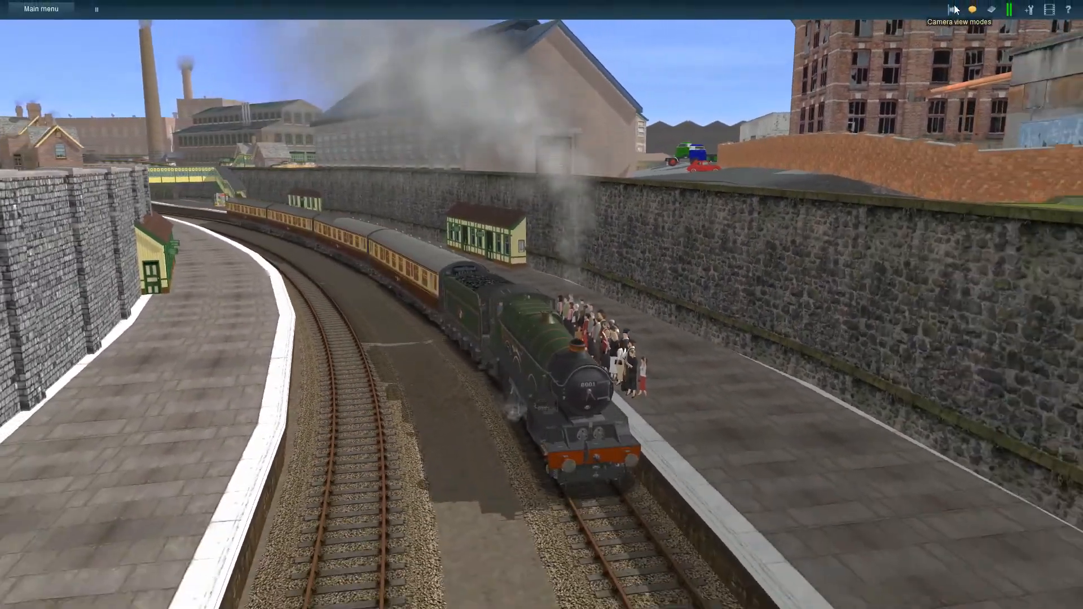
- Switch to the free roaming view and examine the derelict walled factory and the parked trucks from above the train
{"action": "left_click", "coordinate": [954, 8]}
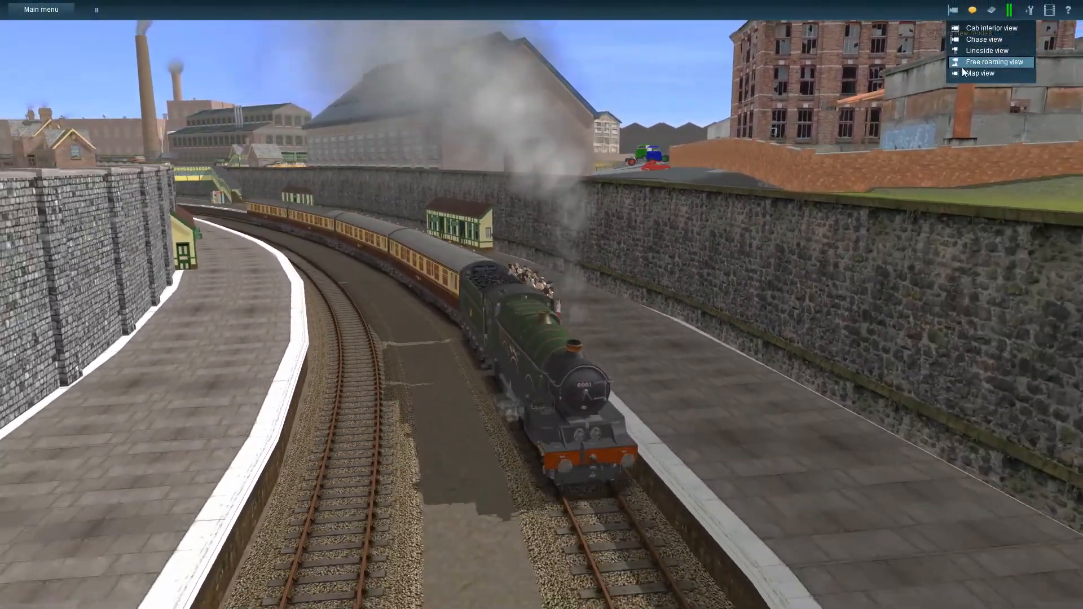
{"action": "left_click", "coordinate": [961, 63]}
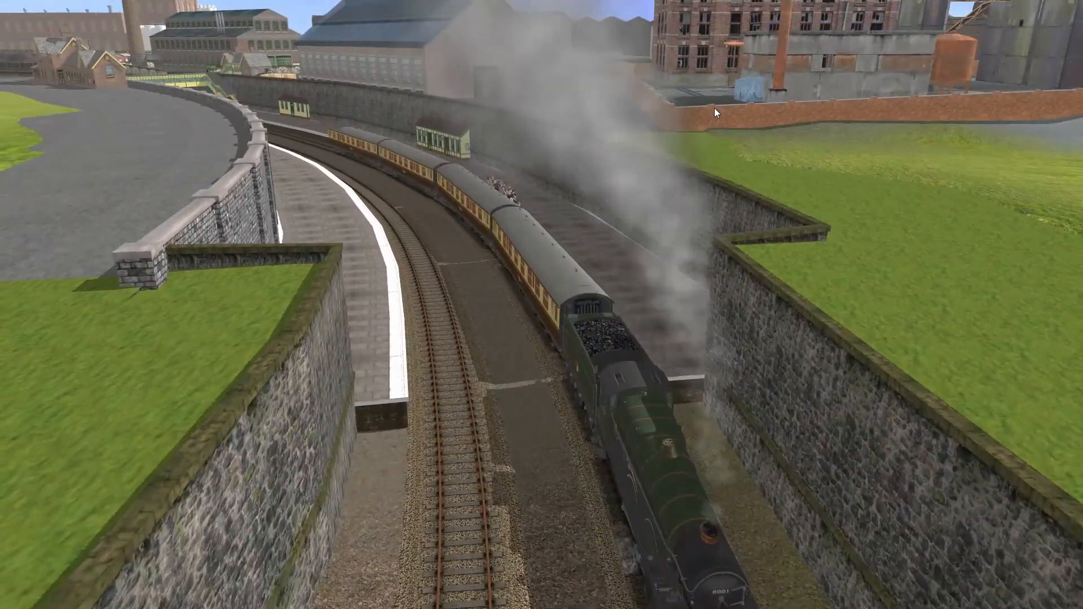
{"action": "right_click", "coordinate": [715, 108]}
{"action": "scroll", "coordinate": [690, 194], "scroll_direction": "down", "scroll_amount": 3}
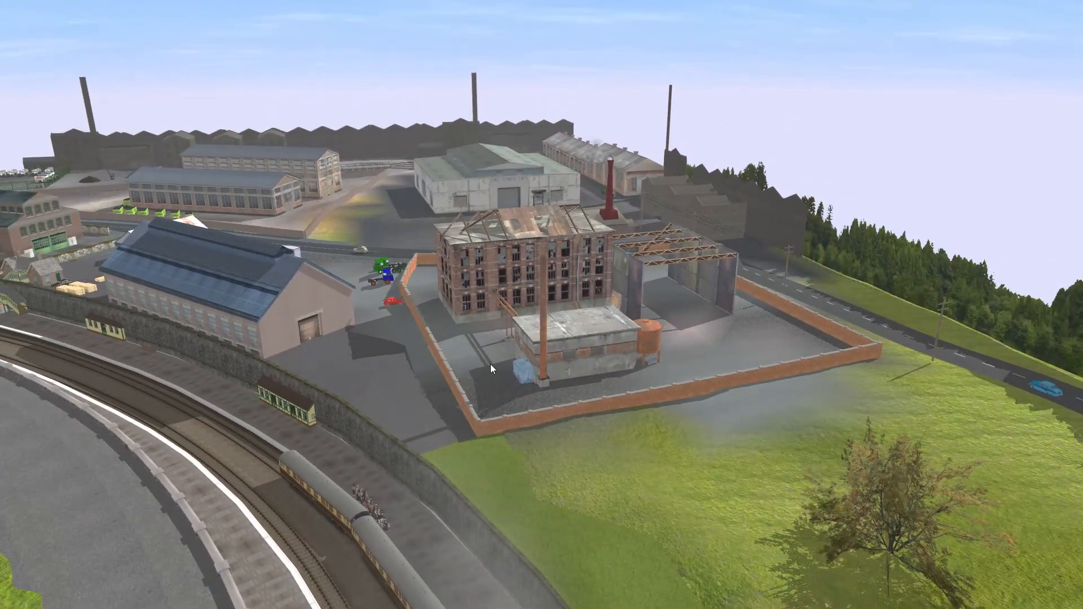
{"action": "right_click", "coordinate": [490, 364]}
{"action": "key", "text": "Left"}
{"action": "right_click", "coordinate": [443, 260]}
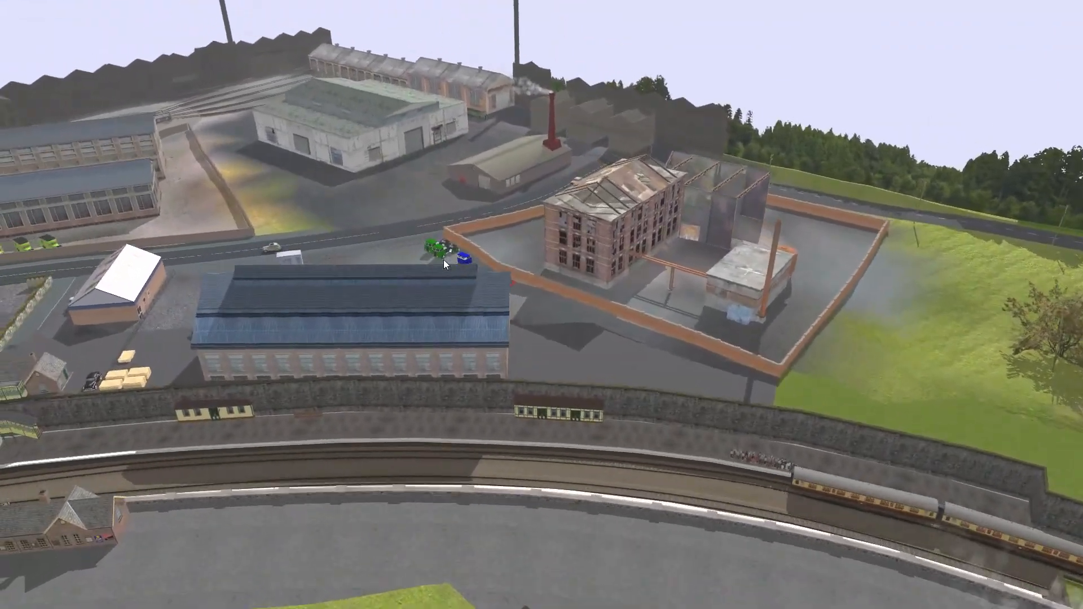
{"action": "key", "text": "Left"}
{"action": "key", "text": "Left"}
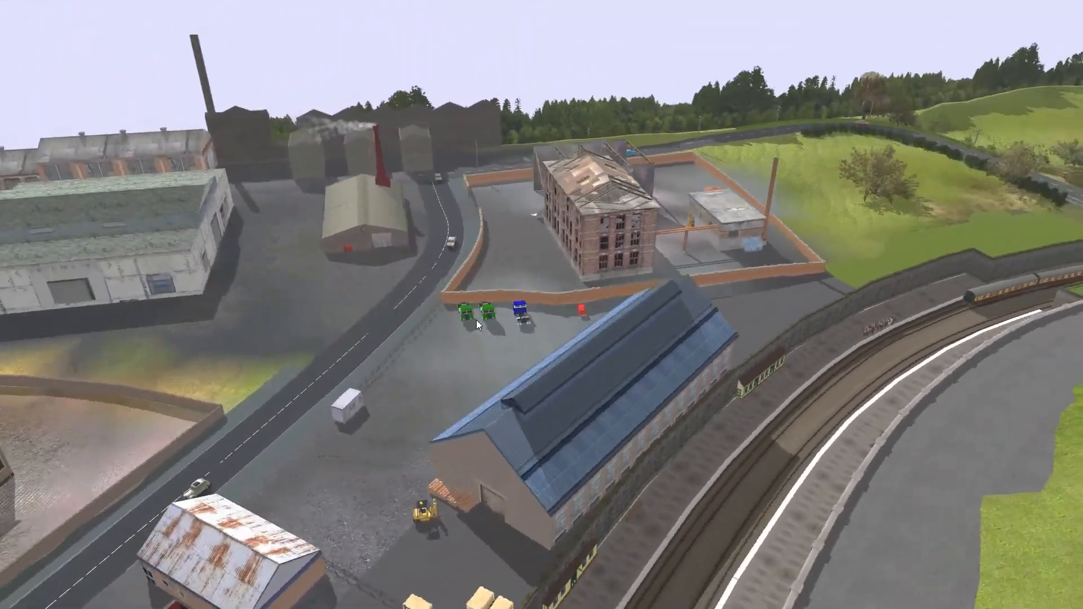
- Survey the whole industrial district from above, including the road, the sheds, the coal yard side and the station
{"action": "right_click", "coordinate": [476, 320]}
{"action": "right_click", "coordinate": [404, 341]}
{"action": "right_click", "coordinate": [401, 287]}
{"action": "key", "text": "Left"}
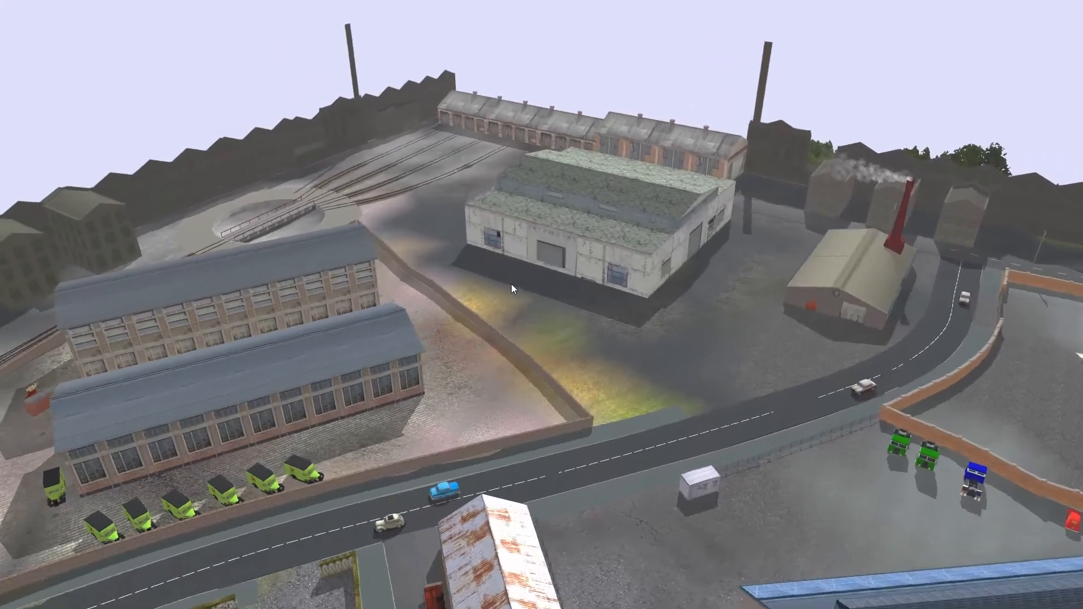
{"action": "right_click", "coordinate": [496, 235]}
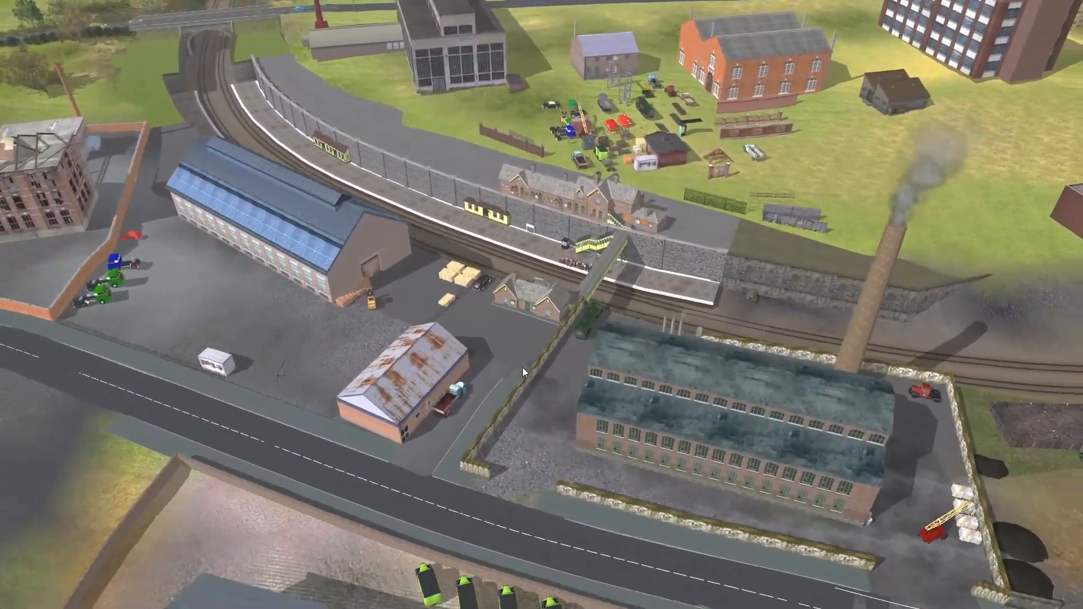
{"action": "right_click", "coordinate": [521, 367]}
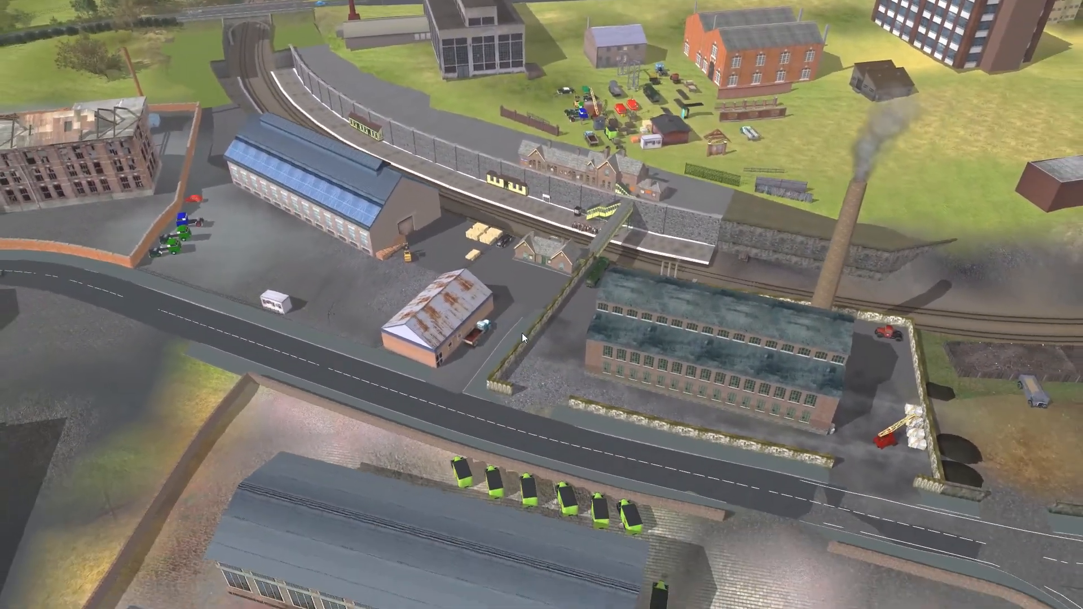
{"action": "scroll", "coordinate": [524, 316], "scroll_direction": "up", "scroll_amount": 3}
{"action": "right_click", "coordinate": [506, 317]}
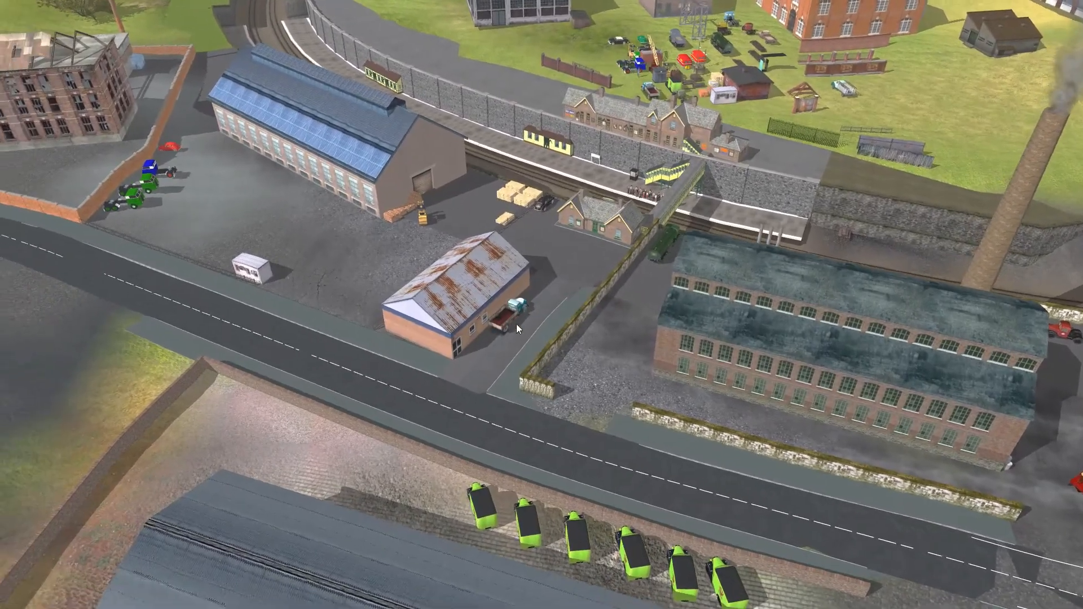
{"action": "key", "text": "Left"}
{"action": "right_click", "coordinate": [555, 252]}
{"action": "key", "text": "Right"}
{"action": "right_click", "coordinate": [558, 243]}
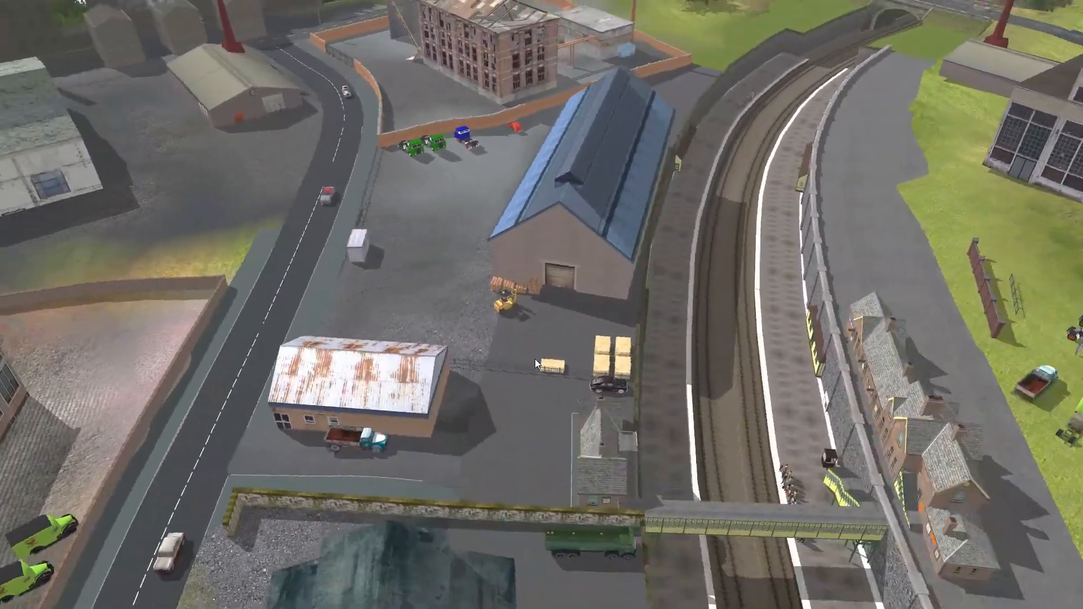
- Examine the goods yard between the rusty-roofed building and the blue-roofed factory, including the forklift, crates and slabstacks
{"action": "key", "text": "Down"}
{"action": "scroll", "coordinate": [506, 356], "scroll_direction": "up", "scroll_amount": 3}
{"action": "key", "text": "Up"}
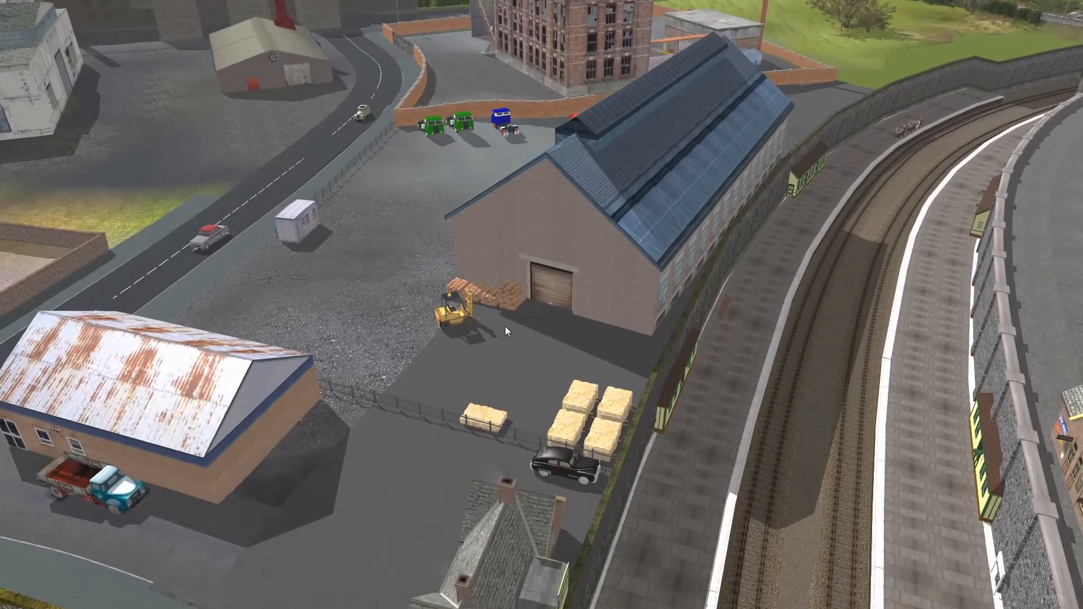
{"action": "right_click", "coordinate": [475, 348]}
{"action": "key", "text": "Left"}
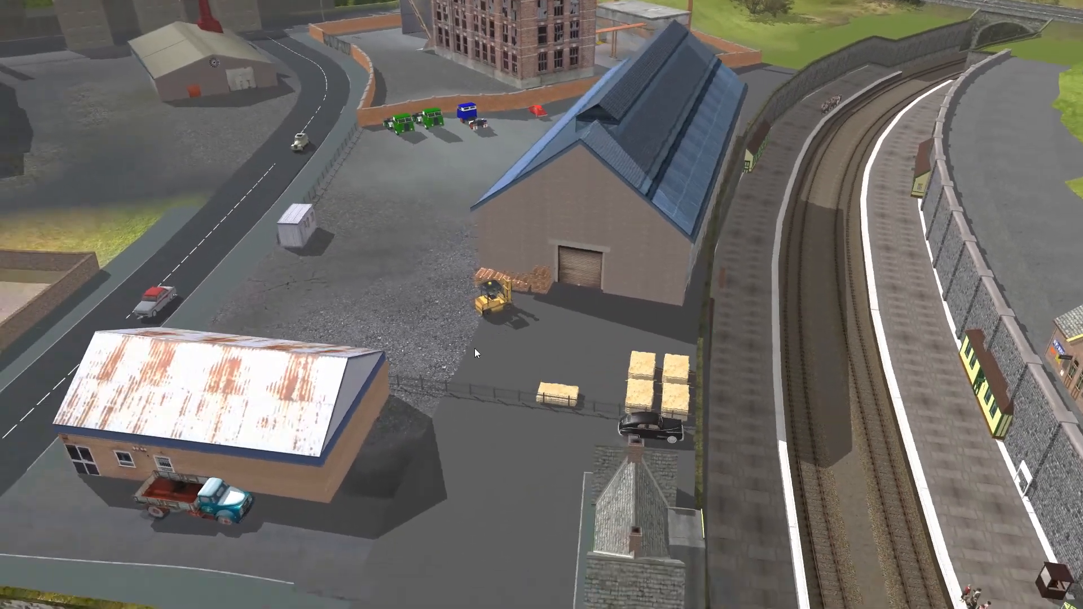
{"action": "key", "text": "Left"}
{"action": "key", "text": "Up"}
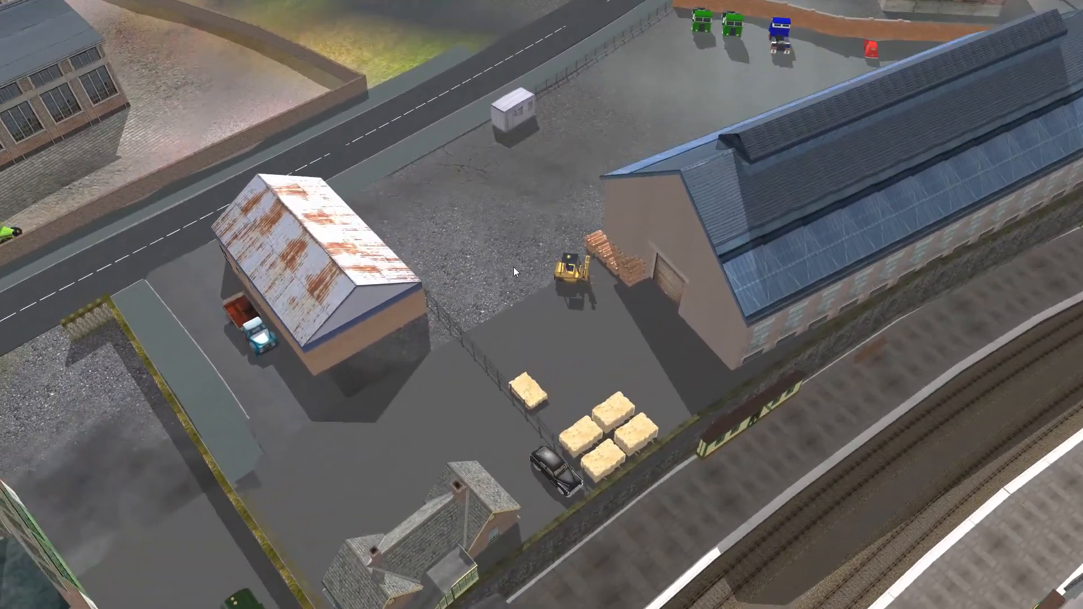
{"action": "key", "text": "Down"}
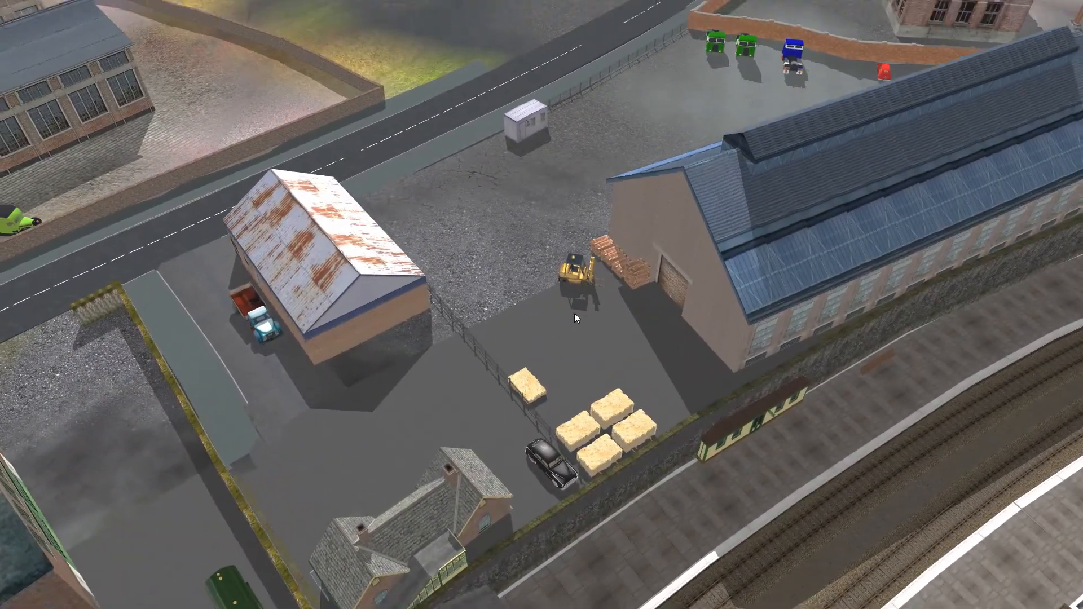
{"action": "key", "text": "Left"}
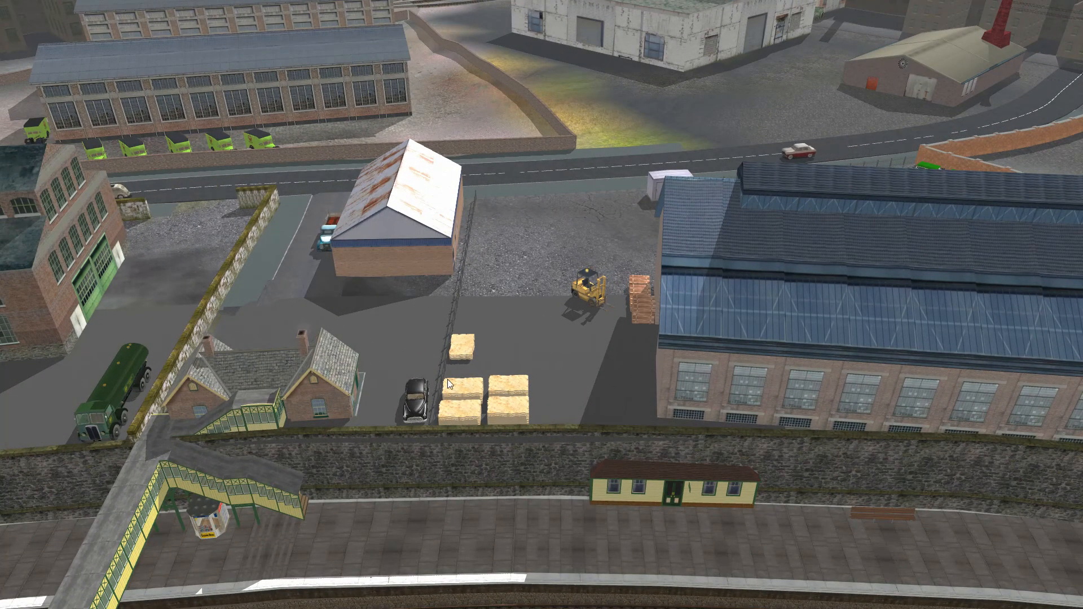
{"action": "key", "text": "Up"}
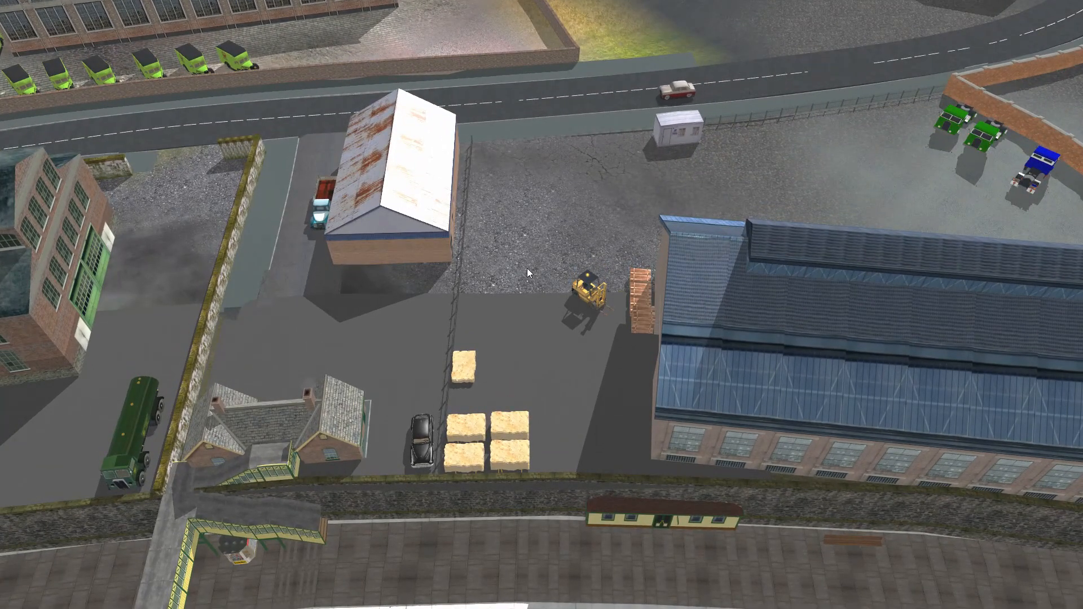
{"action": "key", "text": "Down"}
{"action": "scroll", "coordinate": [543, 346], "scroll_direction": "up", "scroll_amount": 5}
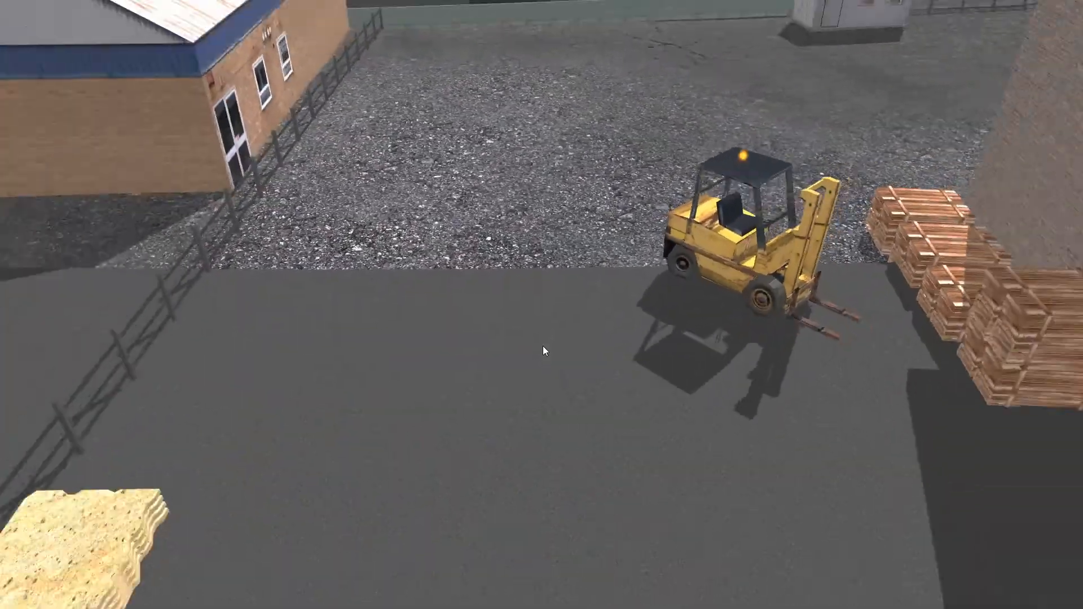
{"action": "scroll", "coordinate": [542, 347], "scroll_direction": "down", "scroll_amount": 3}
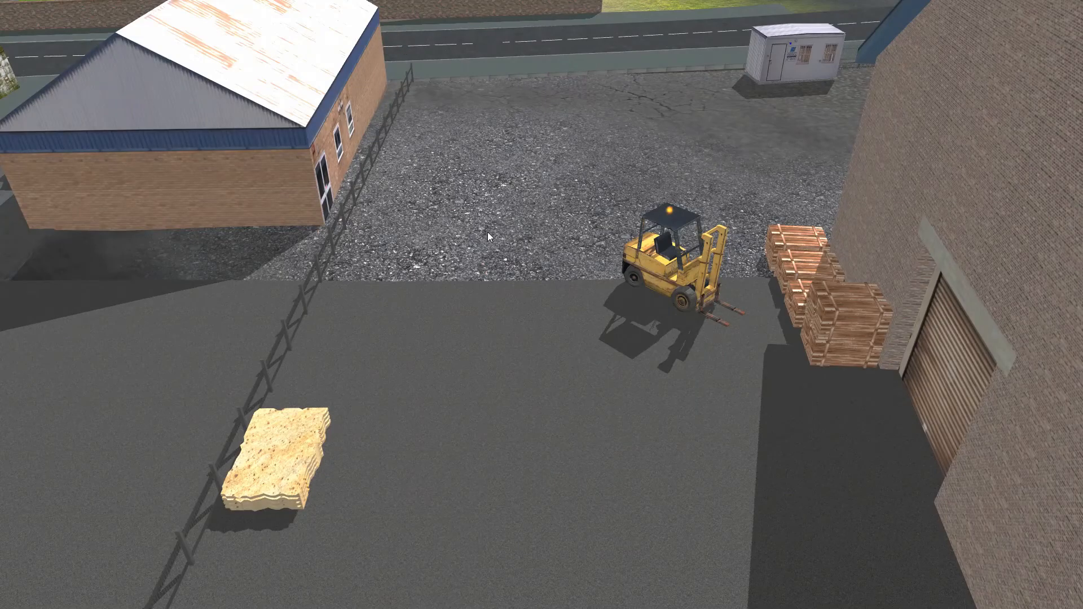
{"action": "scroll", "coordinate": [490, 231], "scroll_direction": "down", "scroll_amount": 5}
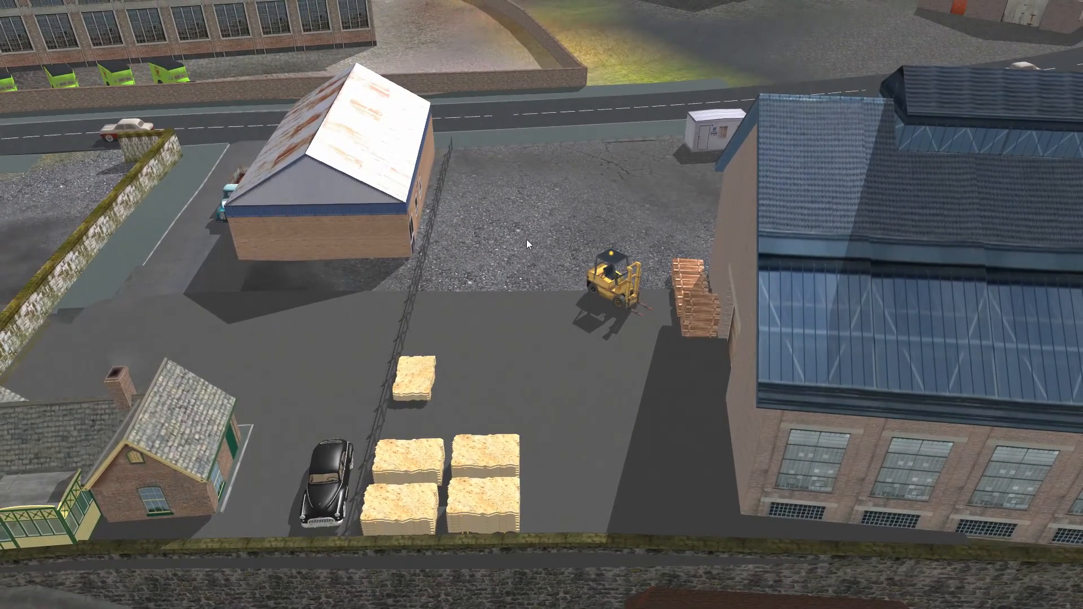
{"action": "key", "text": "Down"}
{"action": "key", "text": "Up"}
{"action": "scroll", "coordinate": [573, 399], "scroll_direction": "down", "scroll_amount": 2}
{"action": "key", "text": "Down"}
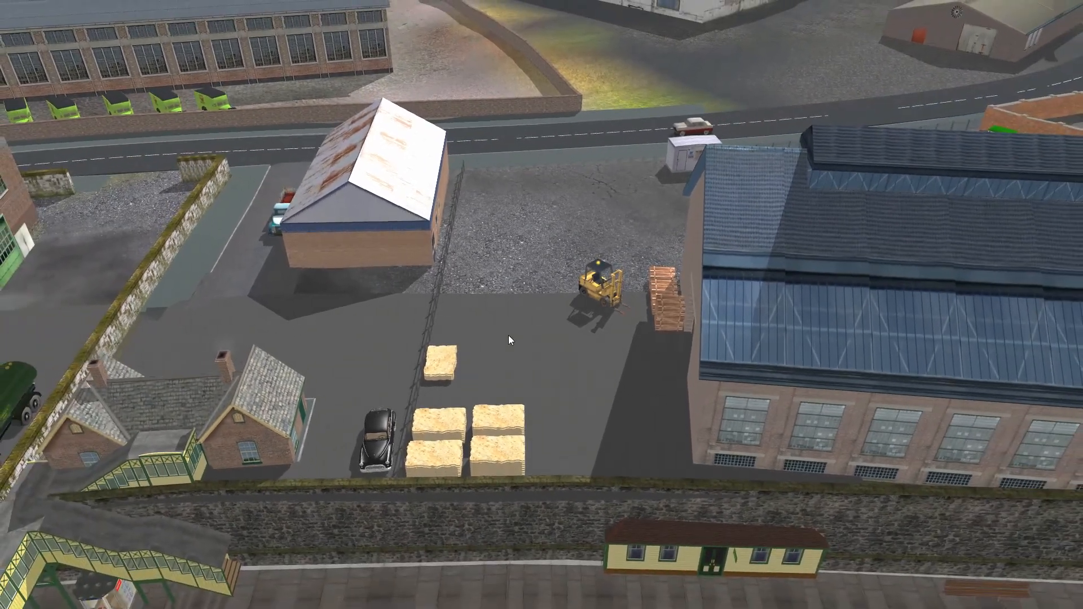
{"action": "scroll", "coordinate": [655, 363], "scroll_direction": "down", "scroll_amount": 3}
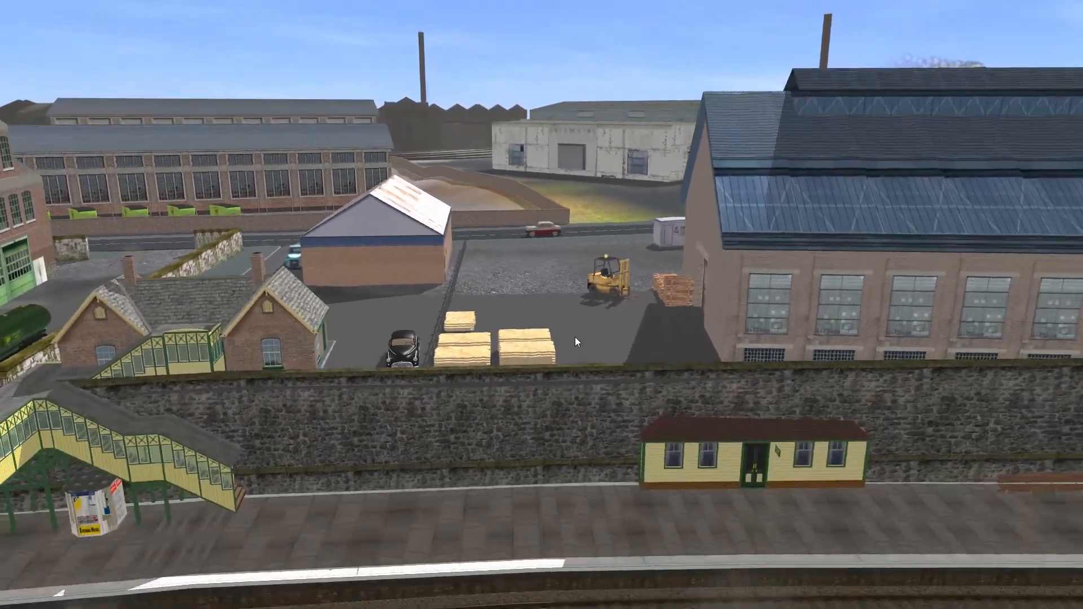
- Examine the goods yard behind the station and the walled cobbled yard of the two long factories with the green vans
{"action": "key", "text": "Up"}
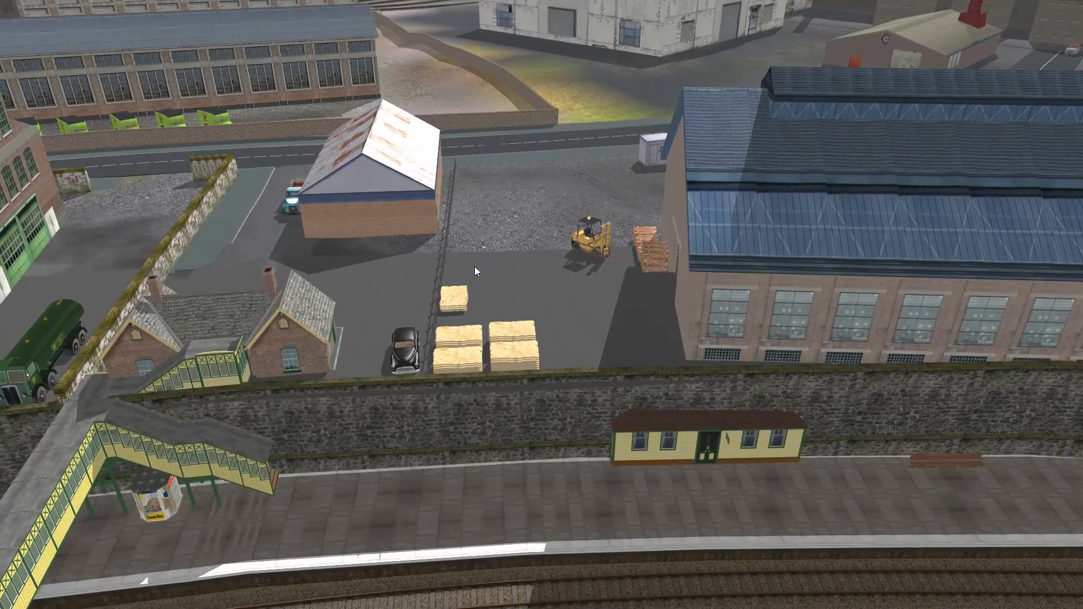
{"action": "key", "text": "Up"}
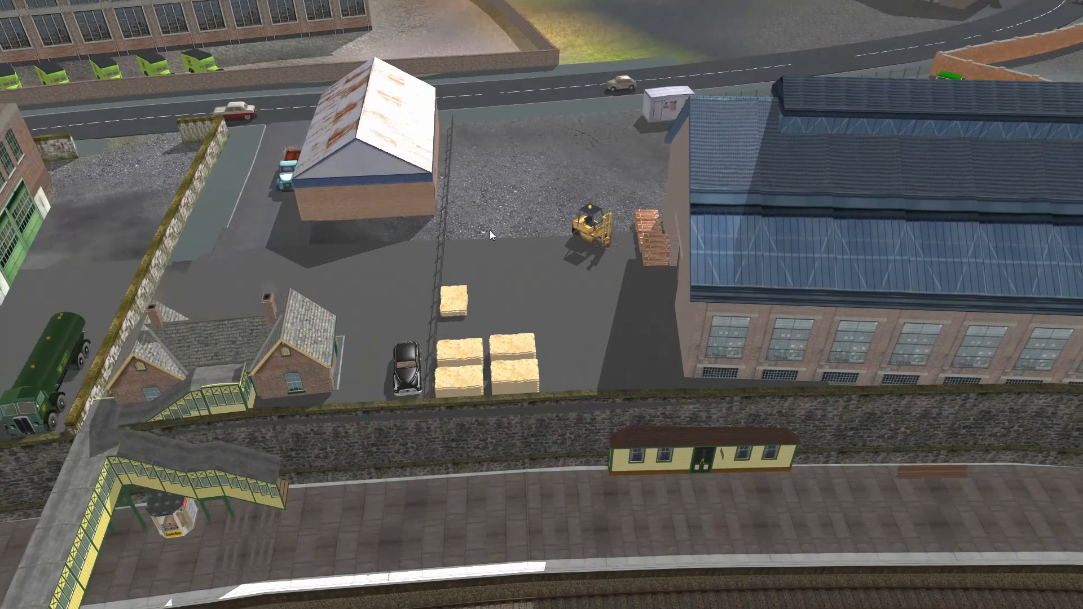
{"action": "scroll", "coordinate": [489, 228], "scroll_direction": "down", "scroll_amount": 1}
{"action": "right_click_drag", "start_coordinate": [502, 164], "coordinate": [475, 221]}
{"action": "key", "text": "Right"}
{"action": "right_click", "coordinate": [463, 222]}
{"action": "key", "text": "Right"}
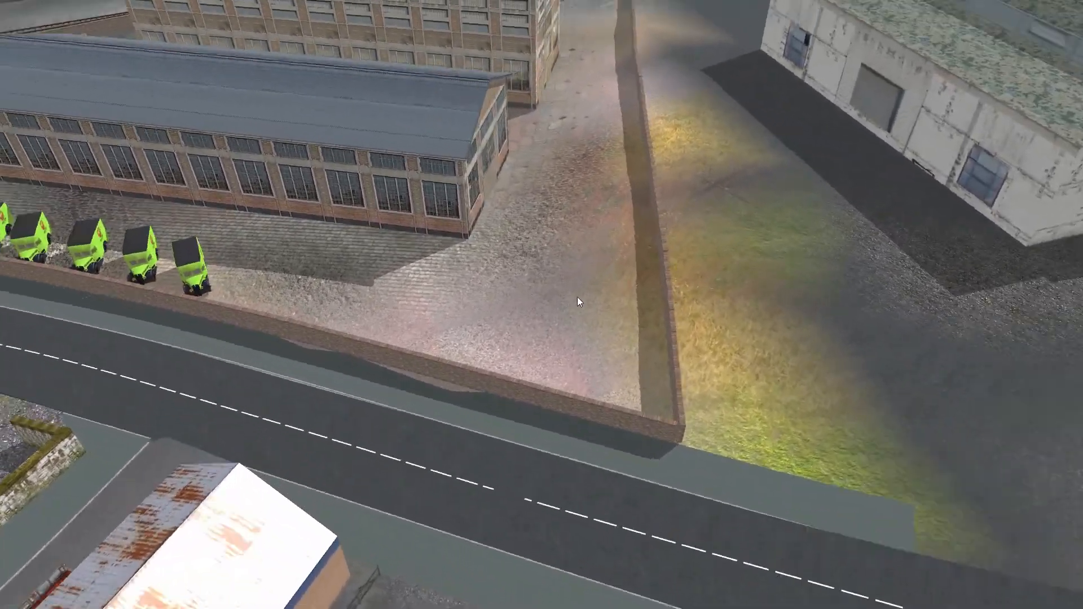
{"action": "key", "text": "Down"}
{"action": "key", "text": "Right"}
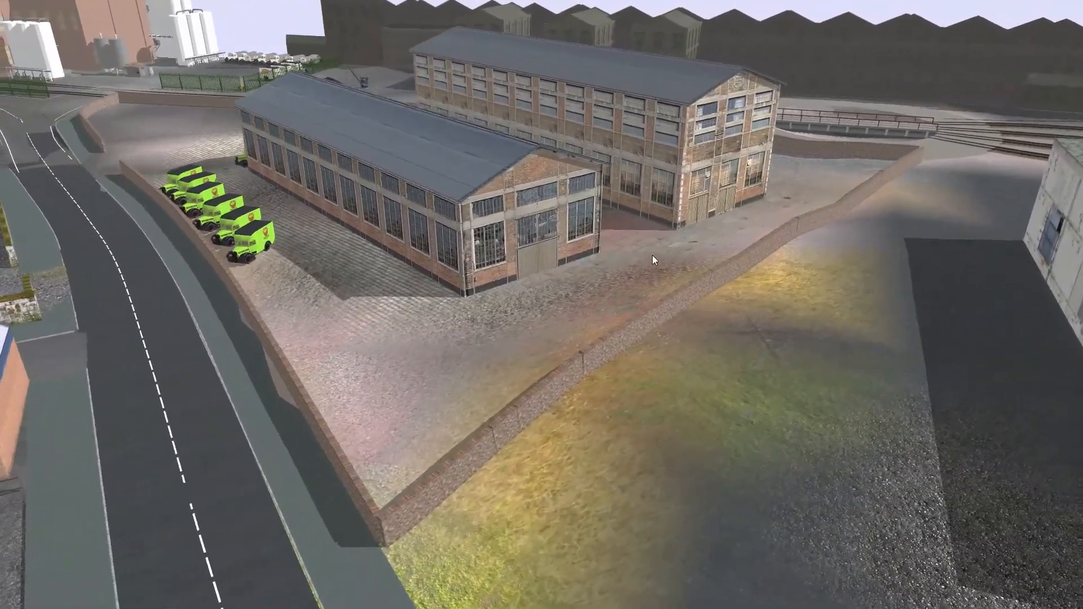
{"action": "key", "text": "Right"}
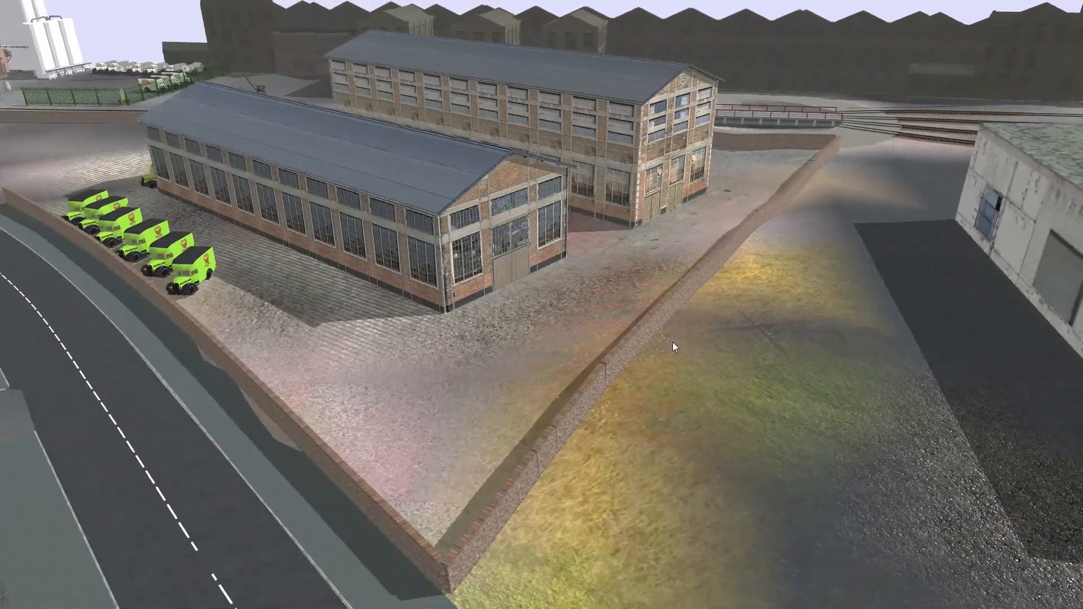
{"action": "scroll", "coordinate": [674, 342], "scroll_direction": "down", "scroll_amount": 3}
{"action": "key", "text": "Right"}
{"action": "right_click", "coordinate": [763, 221]}
{"action": "key", "text": "Right"}
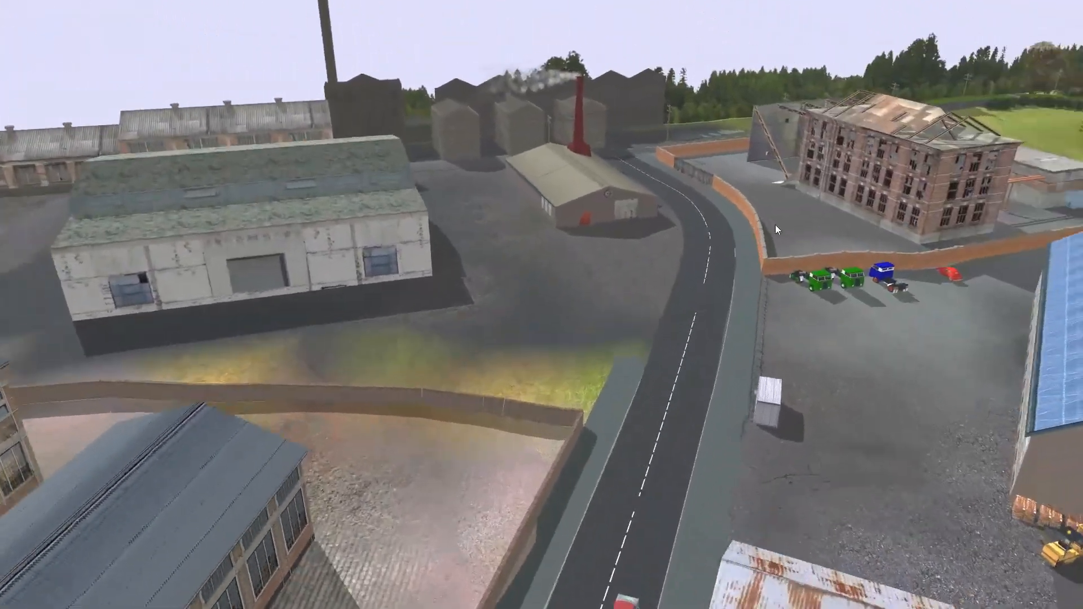
- Inspect the derelict walled factory from several sides, including its annex, chimney, rusty tank and the parked lorries outside
{"action": "right_click", "coordinate": [776, 224]}
{"action": "key", "text": "Up"}
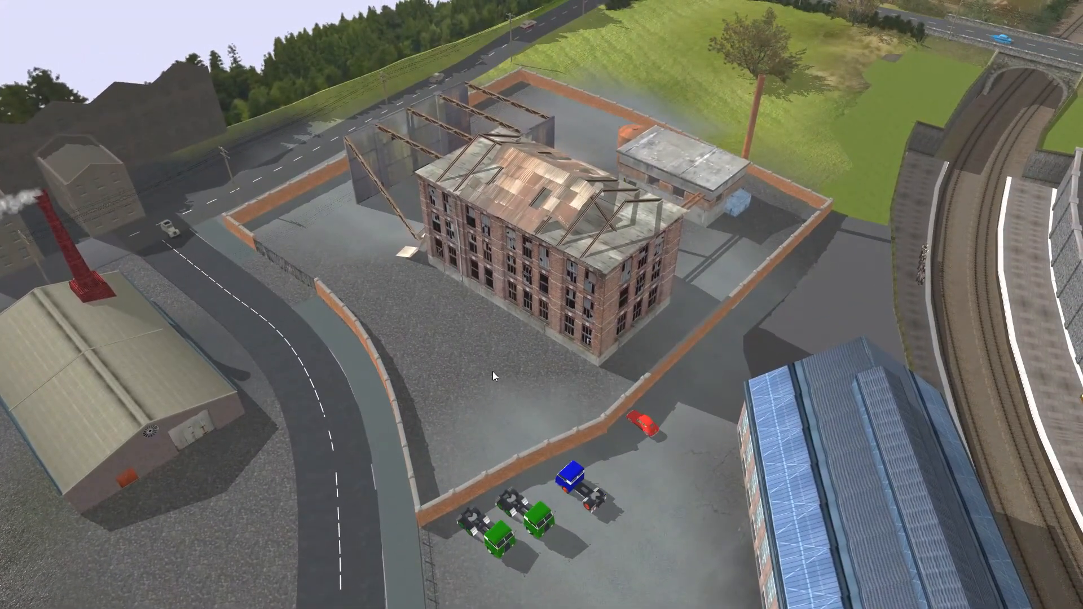
{"action": "key", "text": "Down"}
{"action": "key", "text": "Up"}
{"action": "key", "text": "Right"}
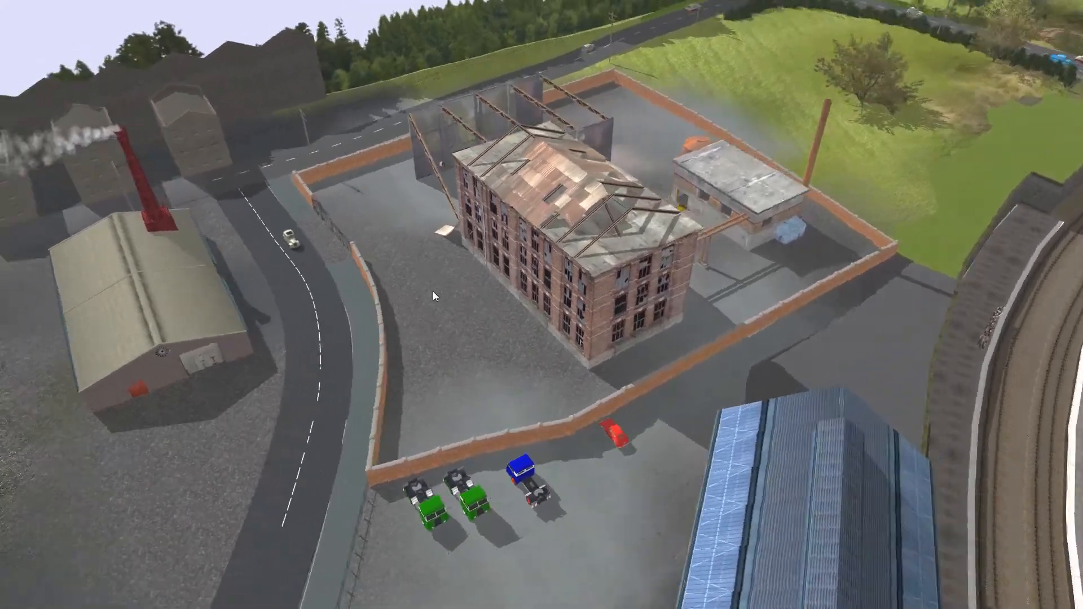
{"action": "key", "text": "Right"}
{"action": "key", "text": "Down"}
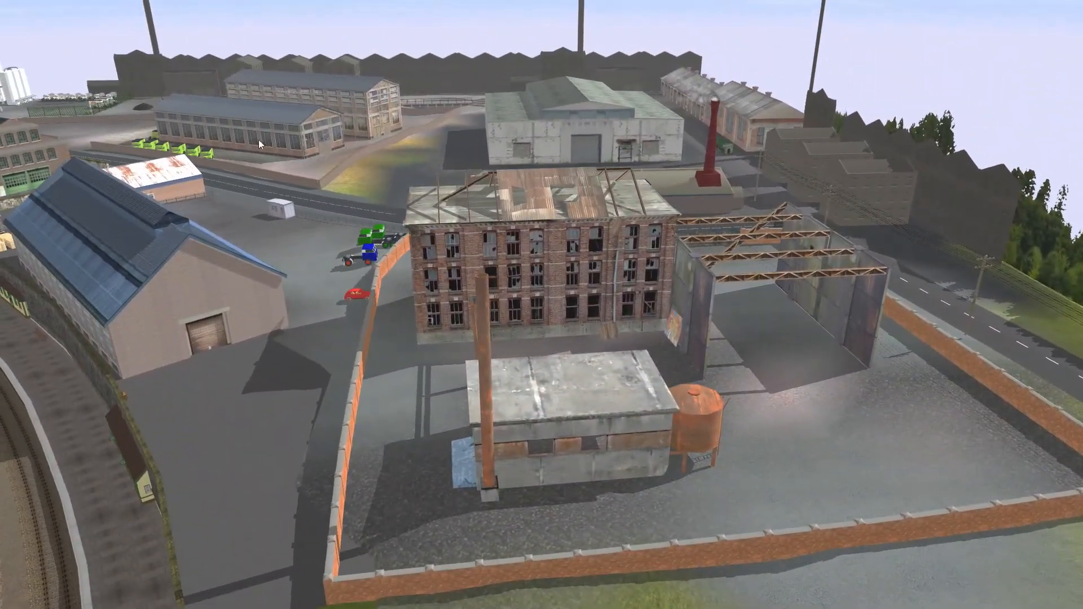
{"action": "right_click", "coordinate": [602, 353]}
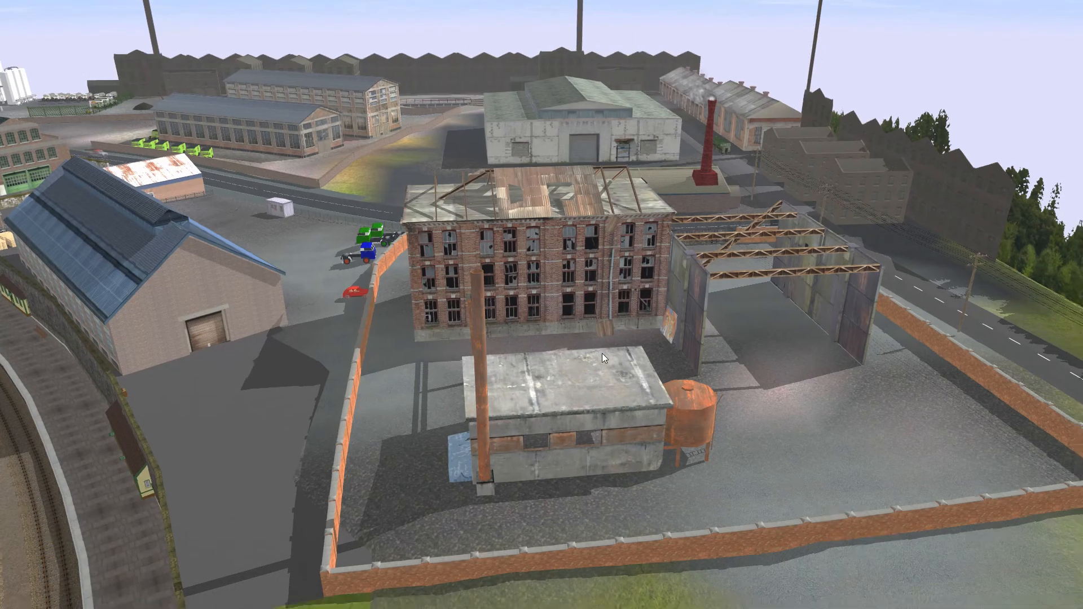
{"action": "key", "text": "Right"}
{"action": "right_click", "coordinate": [661, 348]}
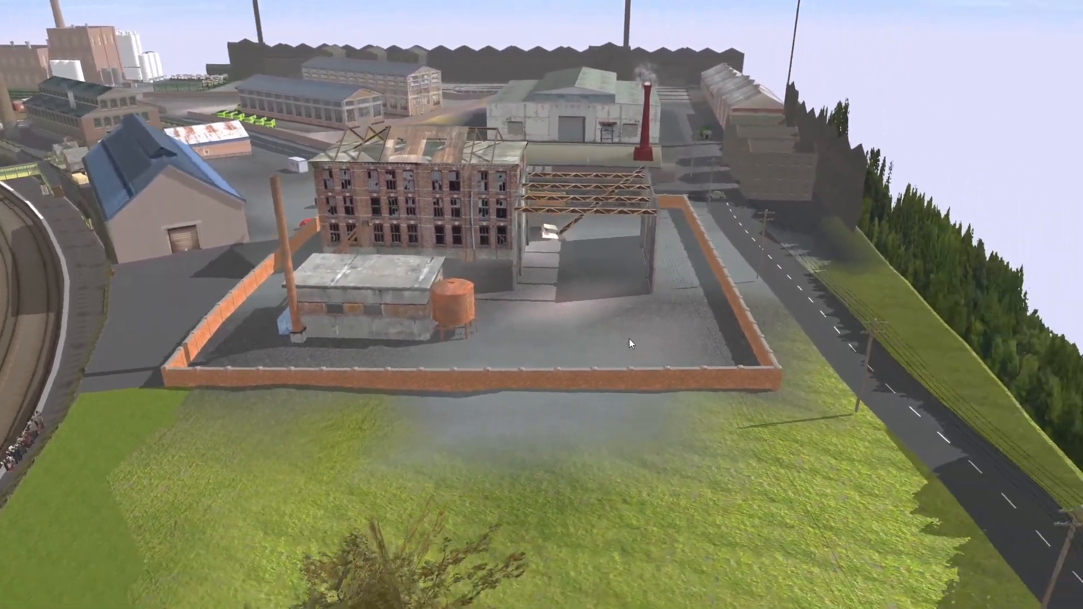
{"action": "right_click", "coordinate": [629, 340]}
{"action": "right_click", "coordinate": [660, 330]}
{"action": "right_click_drag", "start_coordinate": [624, 284], "coordinate": [706, 168]}
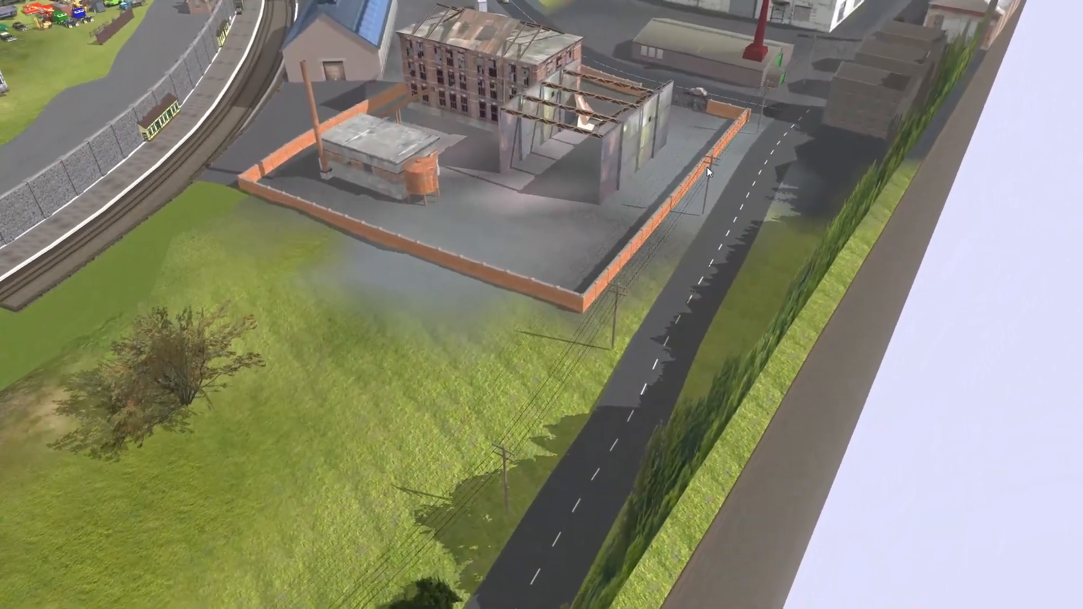
- Survey the curved railway past the platforms and the grassy area across the line with its factories and loose vehicles
{"action": "right_click_drag", "start_coordinate": [438, 418], "coordinate": [581, 299]}
{"action": "right_click_drag", "start_coordinate": [326, 256], "coordinate": [572, 209]}
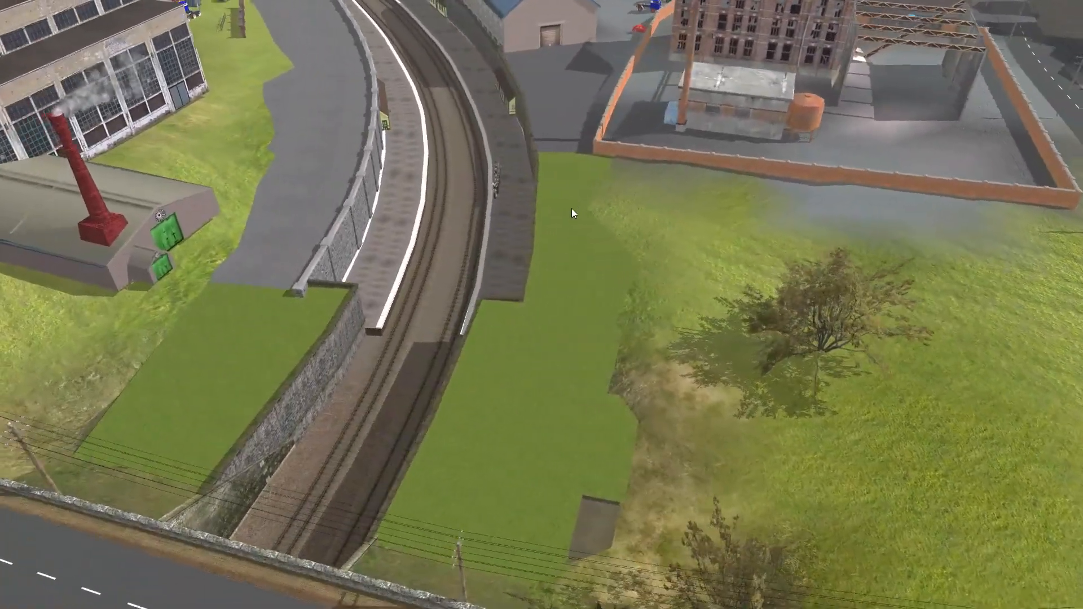
{"action": "right_click_drag", "start_coordinate": [478, 433], "coordinate": [329, 399]}
{"action": "right_click", "coordinate": [307, 276]}
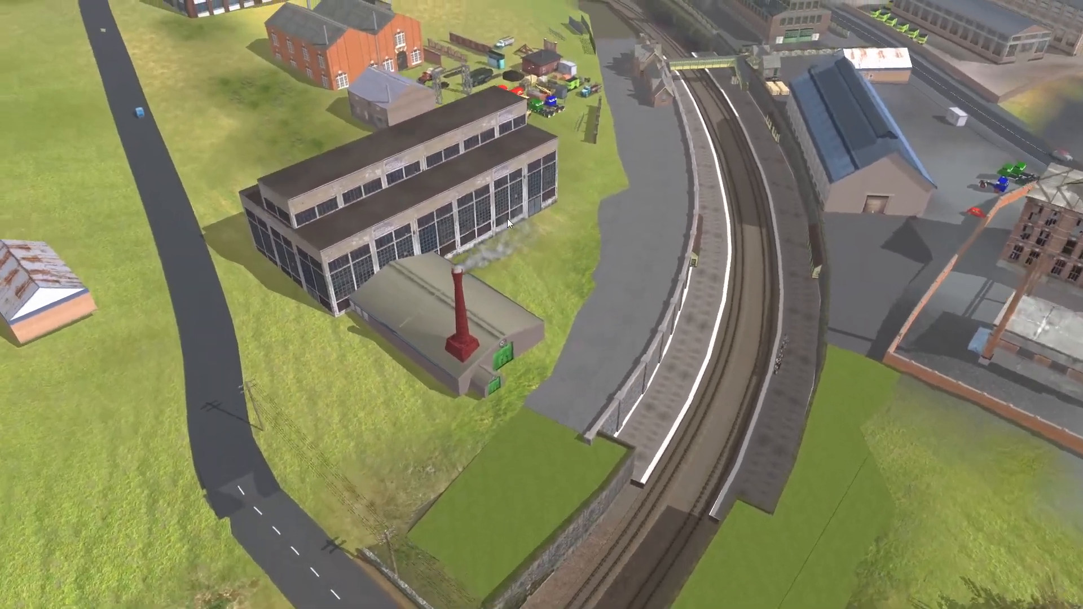
{"action": "right_click", "coordinate": [615, 165]}
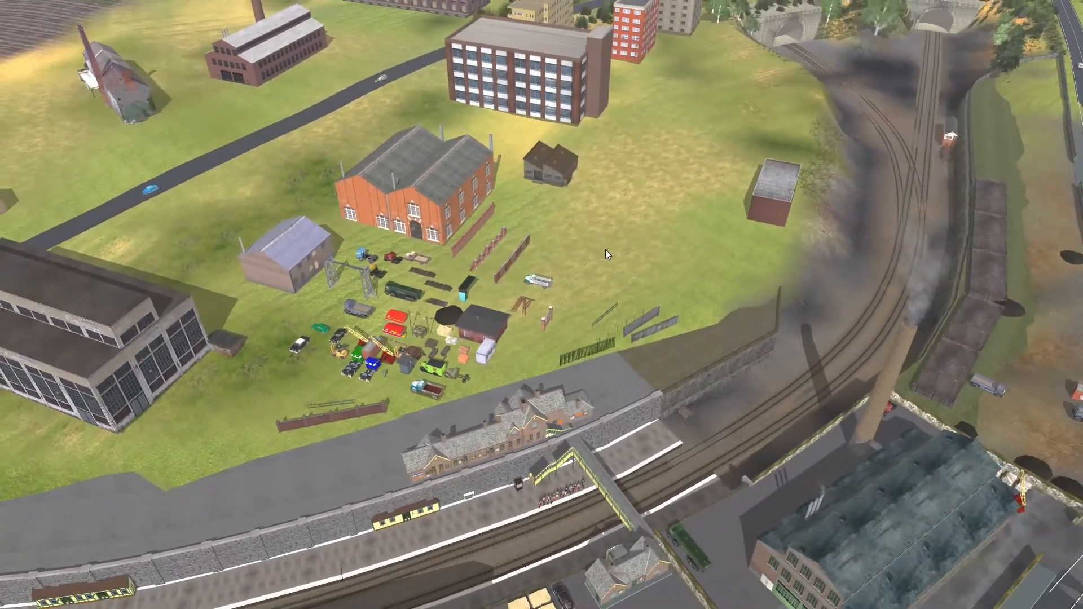
{"action": "right_click", "coordinate": [605, 250]}
{"action": "right_click_drag", "start_coordinate": [567, 247], "coordinate": [601, 261]}
{"action": "scroll", "coordinate": [601, 261], "scroll_direction": "down", "scroll_amount": 2}
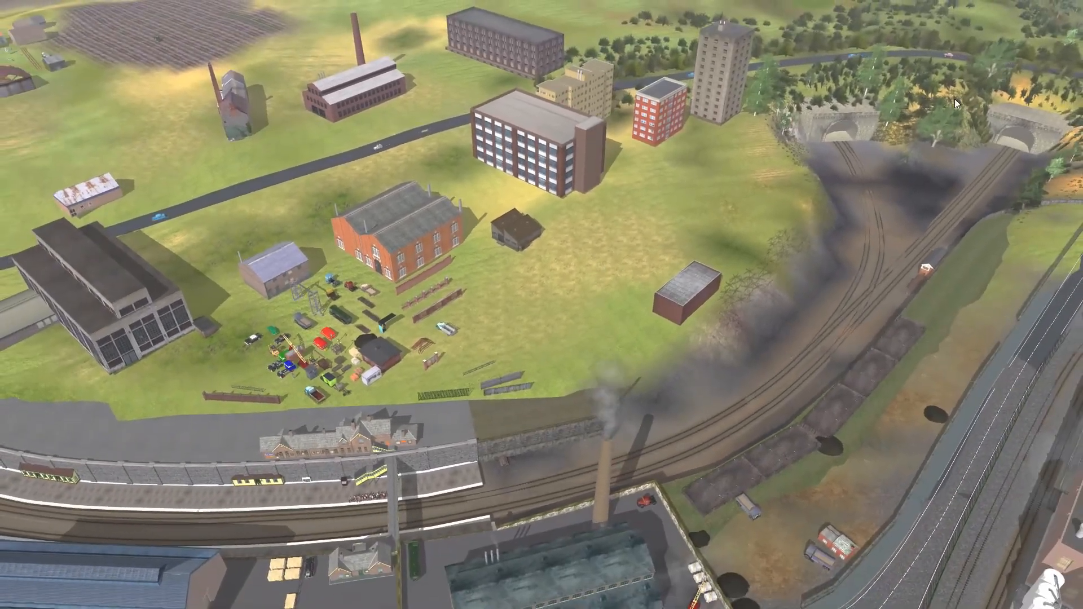
- Examine the two stone tunnel portals, the wooded hillside road and the tower blocks beside the railway junction
{"action": "right_click", "coordinate": [968, 87]}
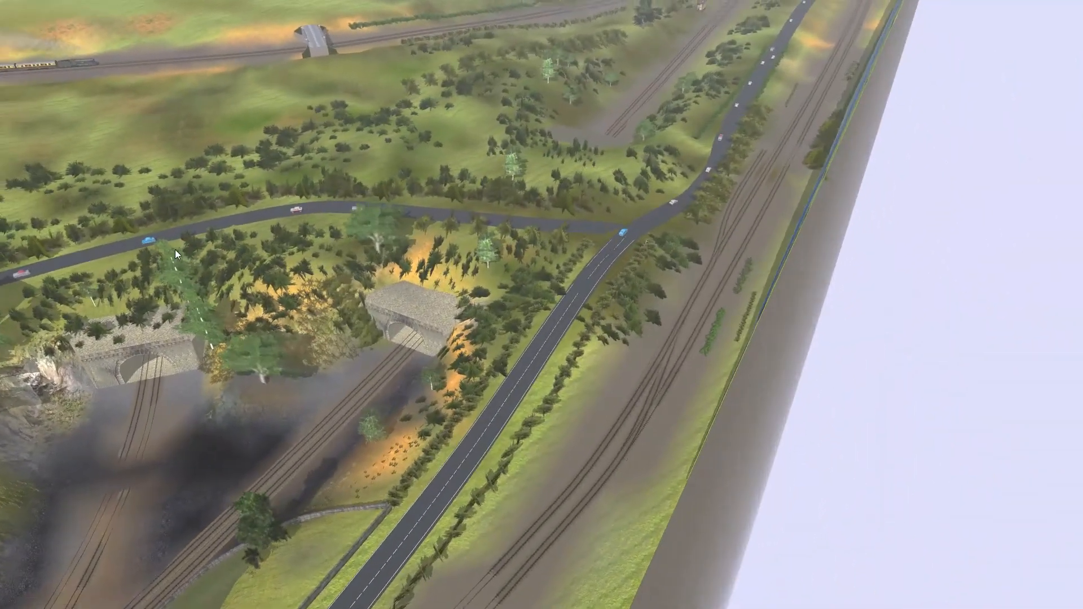
{"action": "right_click", "coordinate": [246, 259]}
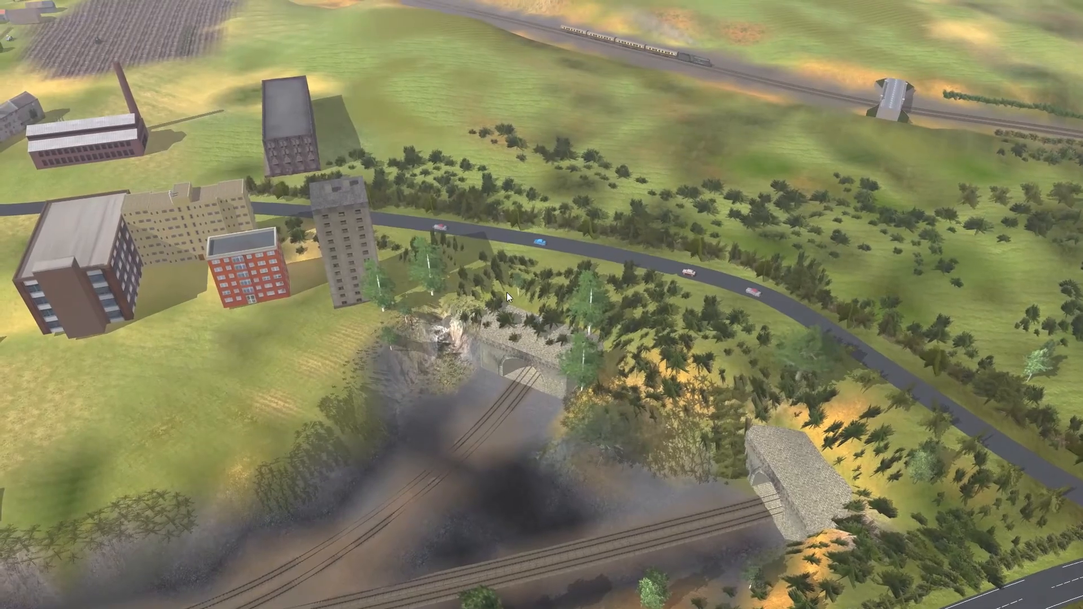
{"action": "key", "text": "Down"}
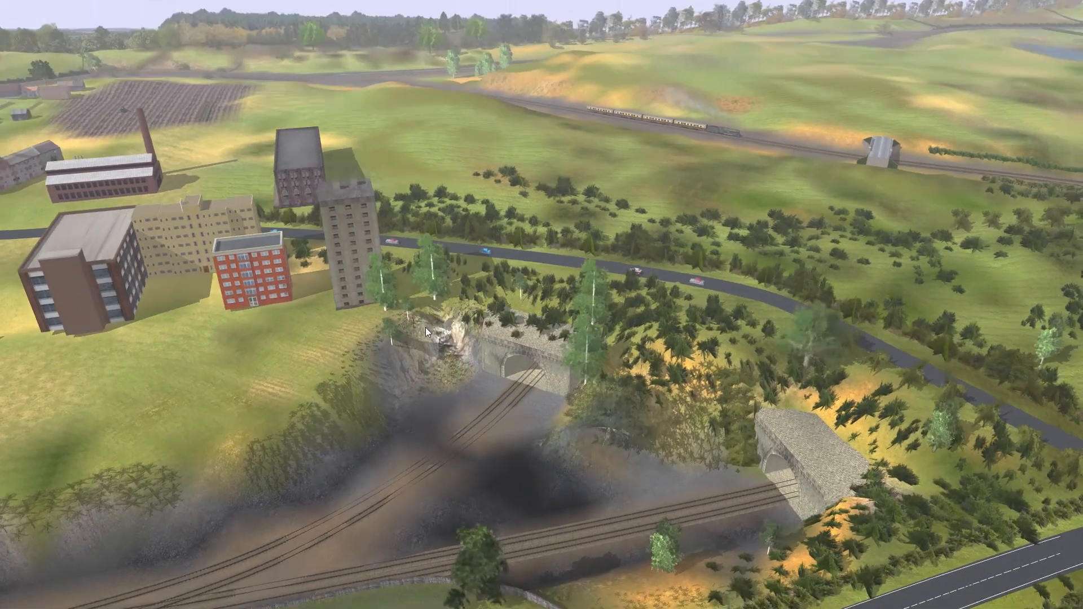
{"action": "right_click", "coordinate": [441, 340]}
{"action": "key", "text": "Up"}
{"action": "key", "text": "Left"}
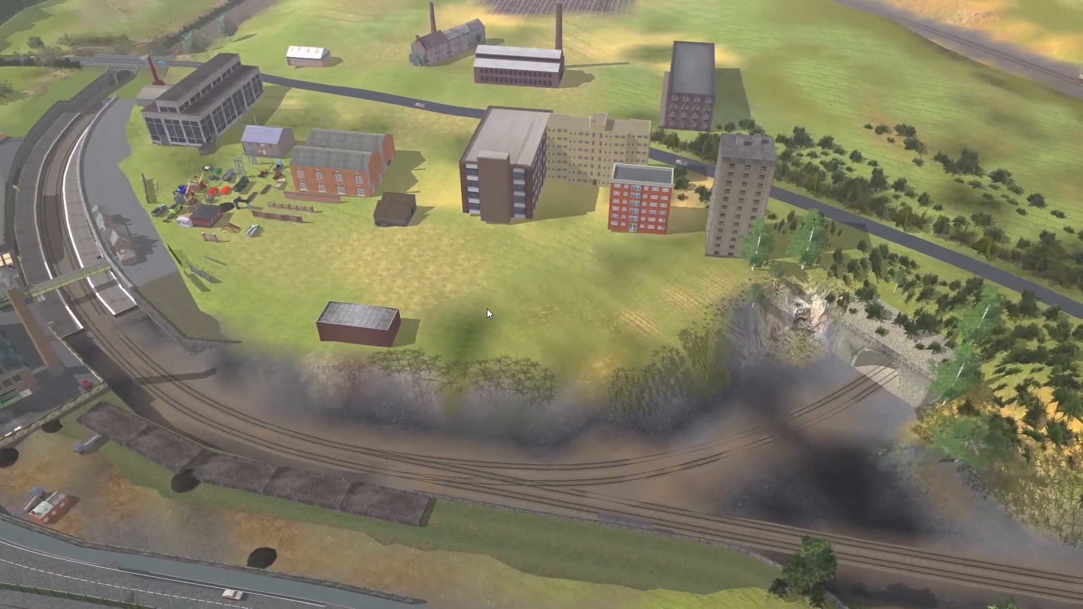
{"action": "right_click", "coordinate": [465, 304]}
{"action": "key", "text": "Left"}
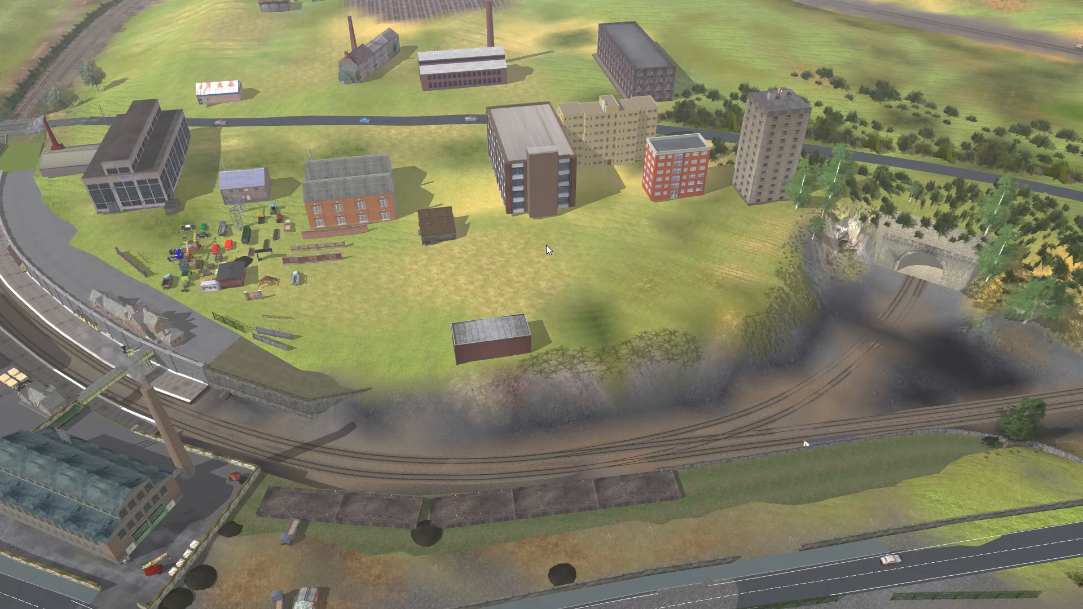
- Survey the grassy town area inside the railway curve, including the tower blocks, factories and coal yard, from different angles
{"action": "key", "text": "Down"}
{"action": "key", "text": "Up"}
{"action": "key", "text": "Left"}
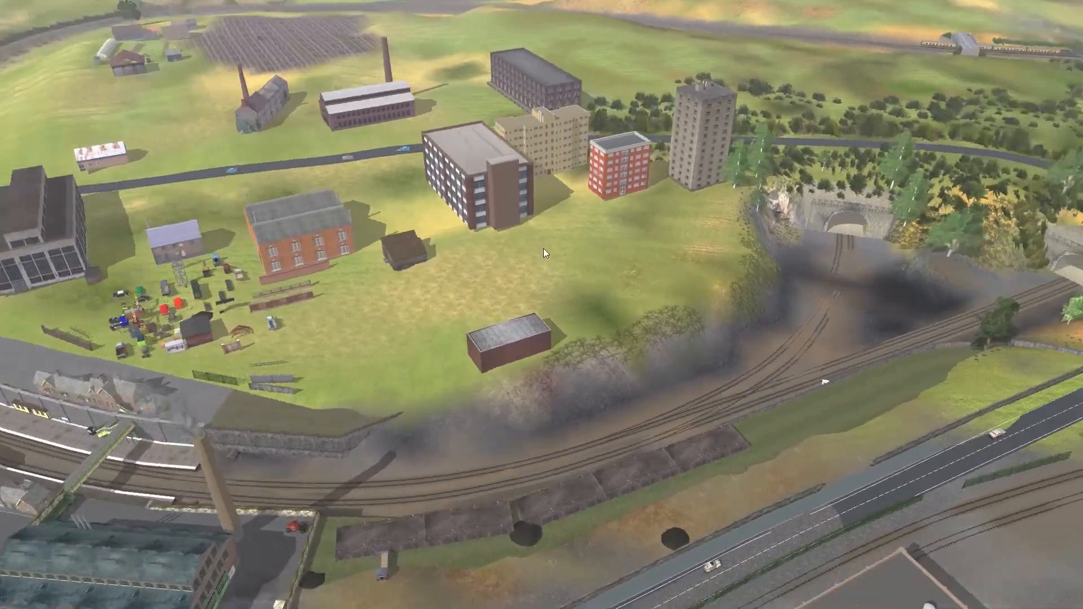
{"action": "key", "text": "Down"}
{"action": "key", "text": "Up"}
{"action": "key", "text": "Right"}
{"action": "key", "text": "Right"}
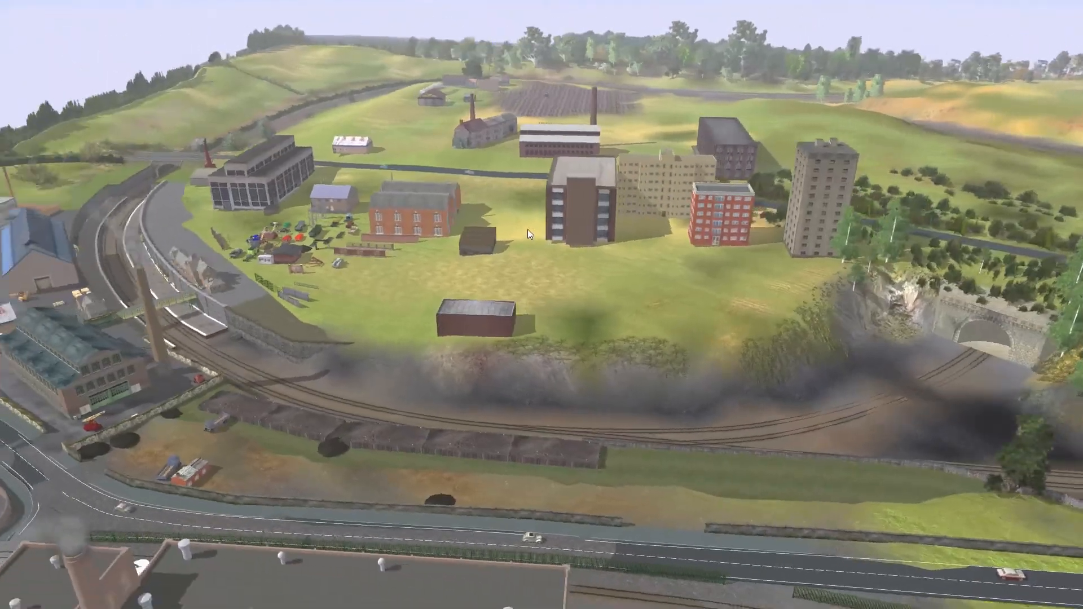
{"action": "key", "text": "Left"}
{"action": "key", "text": "Left"}
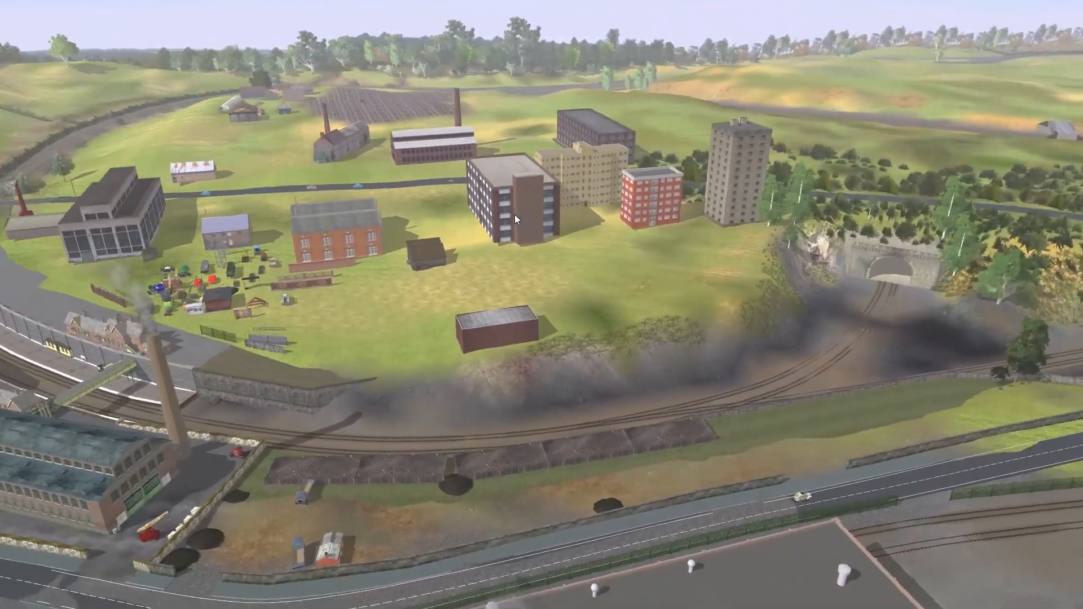
{"action": "scroll", "coordinate": [532, 225], "scroll_direction": "up", "scroll_amount": 3}
{"action": "scroll", "coordinate": [548, 337], "scroll_direction": "down", "scroll_amount": 2}
{"action": "key", "text": "Left"}
{"action": "key", "text": "Left"}
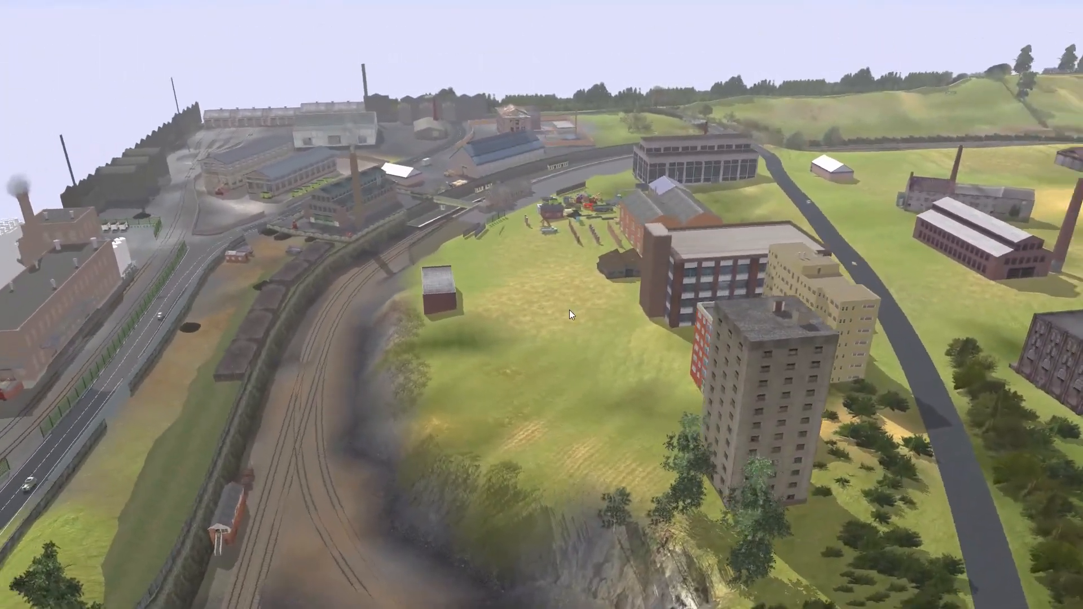
- View the whole district from beyond the tunnels, including the road junction, the wooded slopes and the outer railway line
{"action": "key", "text": "Right"}
{"action": "scroll", "coordinate": [519, 330], "scroll_direction": "down", "scroll_amount": 3}
{"action": "key", "text": "Right"}
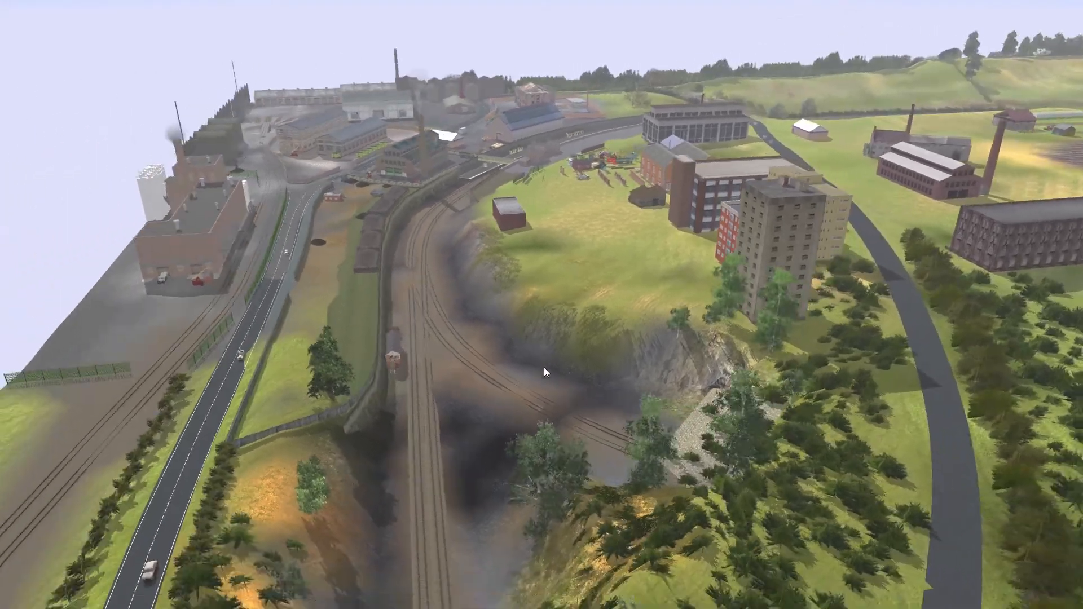
{"action": "scroll", "coordinate": [500, 361], "scroll_direction": "down", "scroll_amount": 3}
{"action": "key", "text": "Right"}
{"action": "scroll", "coordinate": [505, 334], "scroll_direction": "down", "scroll_amount": 5}
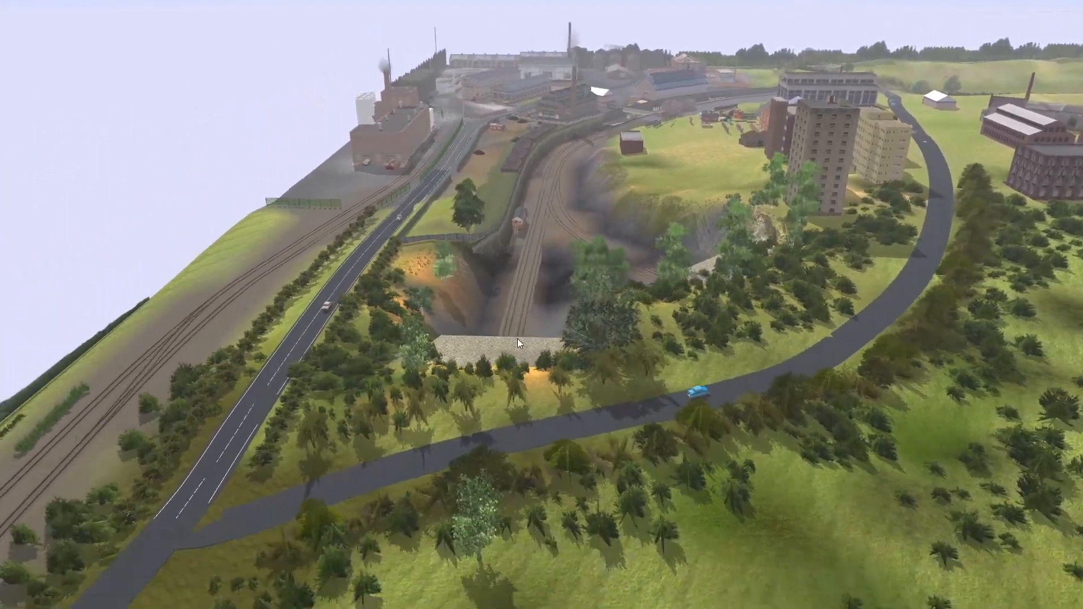
{"action": "key", "text": "Down"}
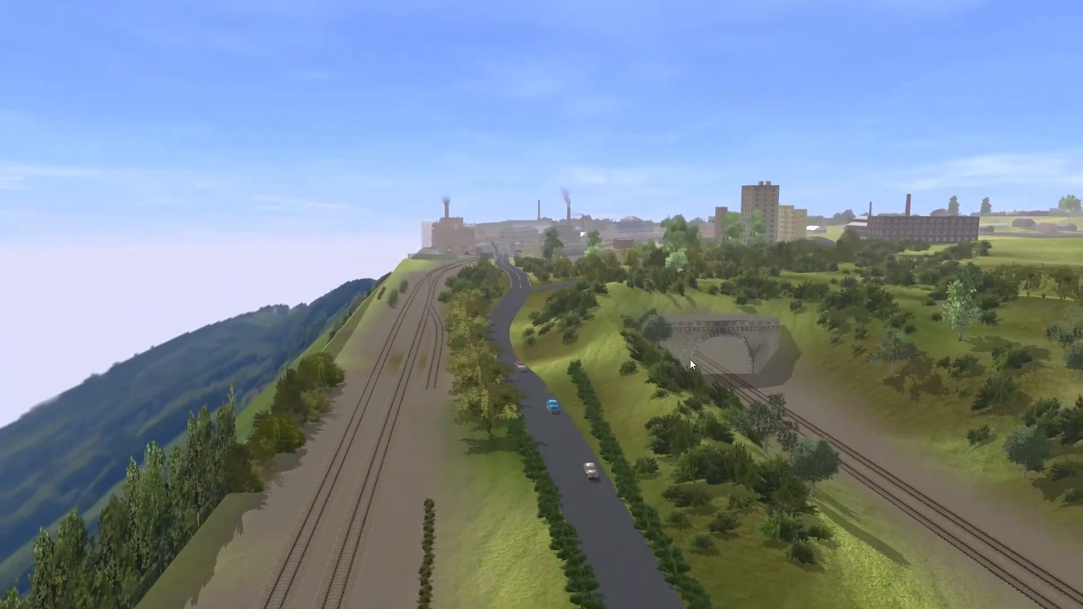
{"action": "scroll", "coordinate": [624, 347], "scroll_direction": "up", "scroll_amount": 5}
{"action": "scroll", "coordinate": [624, 347], "scroll_direction": "up", "scroll_amount": 5}
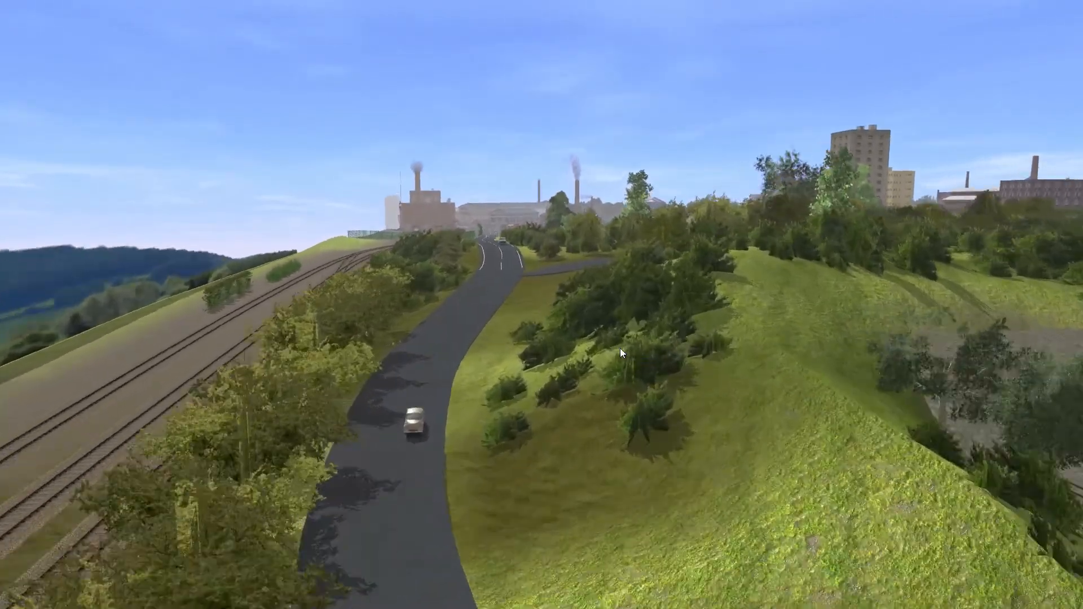
- Follow the main road at low height past the fenced sidings and coal order office into the industrial district
{"action": "right_click_drag", "start_coordinate": [551, 271], "coordinate": [541, 296]}
{"action": "key", "text": "Up"}
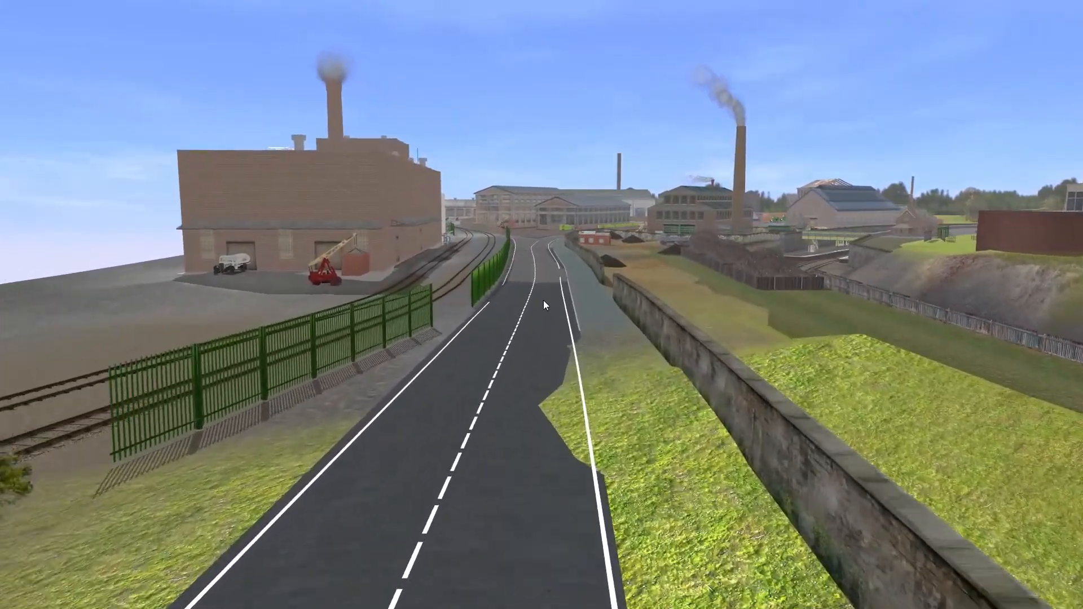
{"action": "key", "text": "Up"}
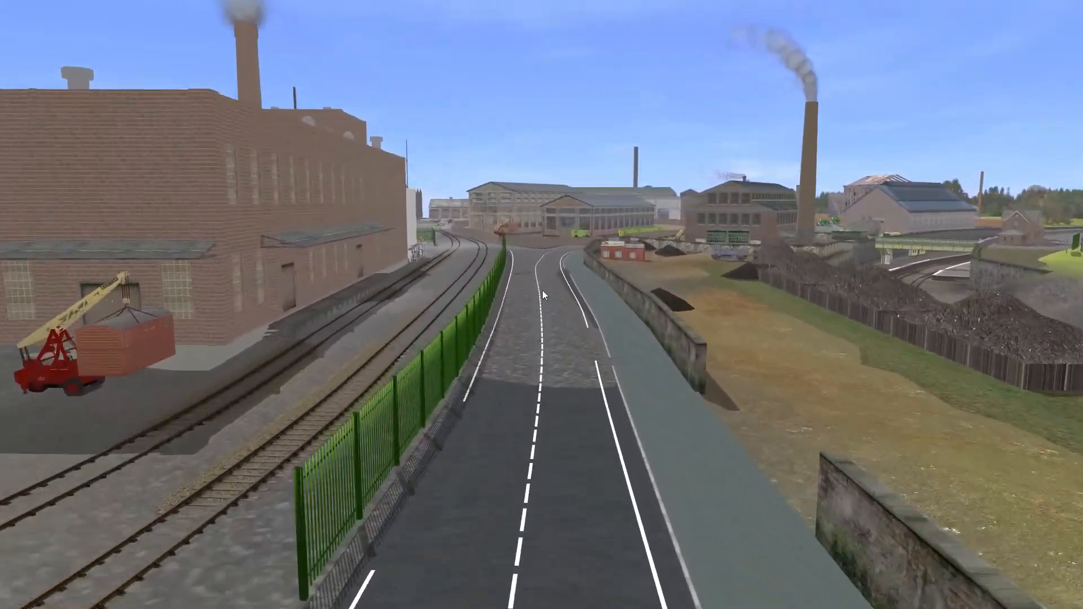
{"action": "key", "text": "Up"}
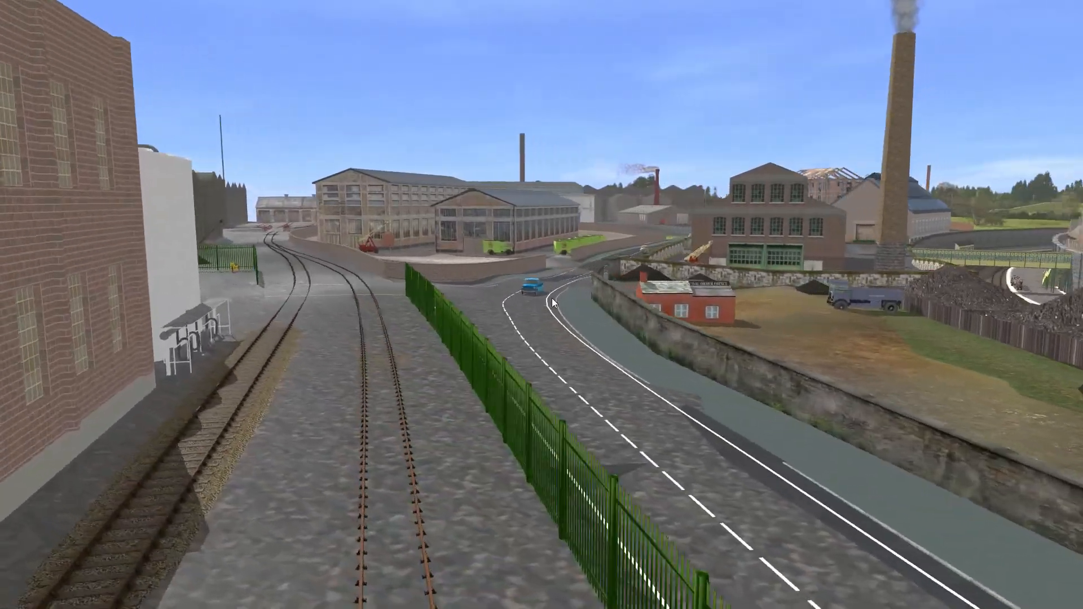
{"action": "key", "text": "Up"}
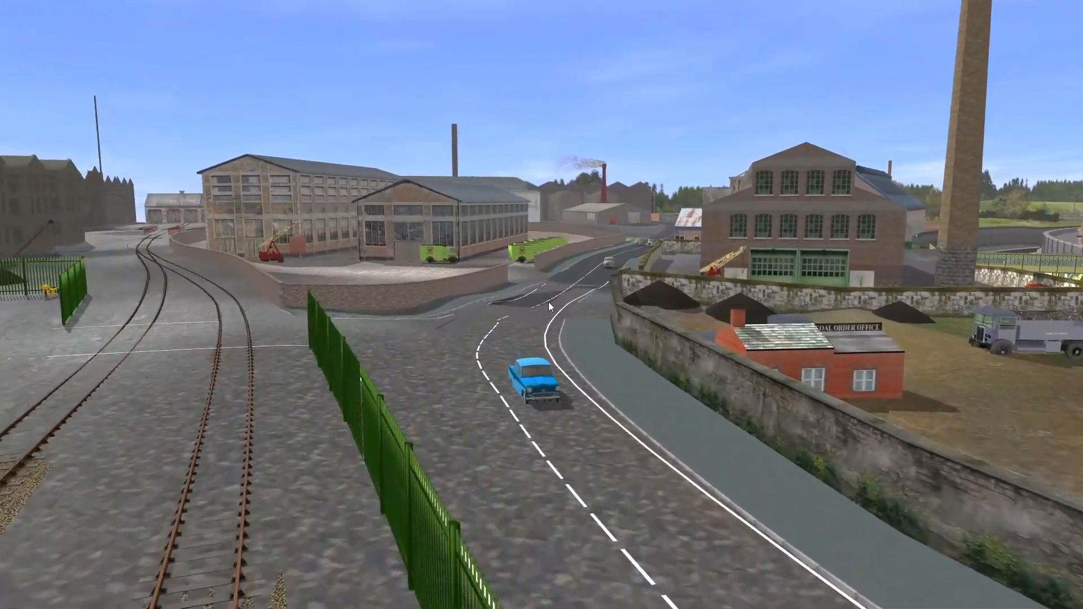
{"action": "key", "text": "Up"}
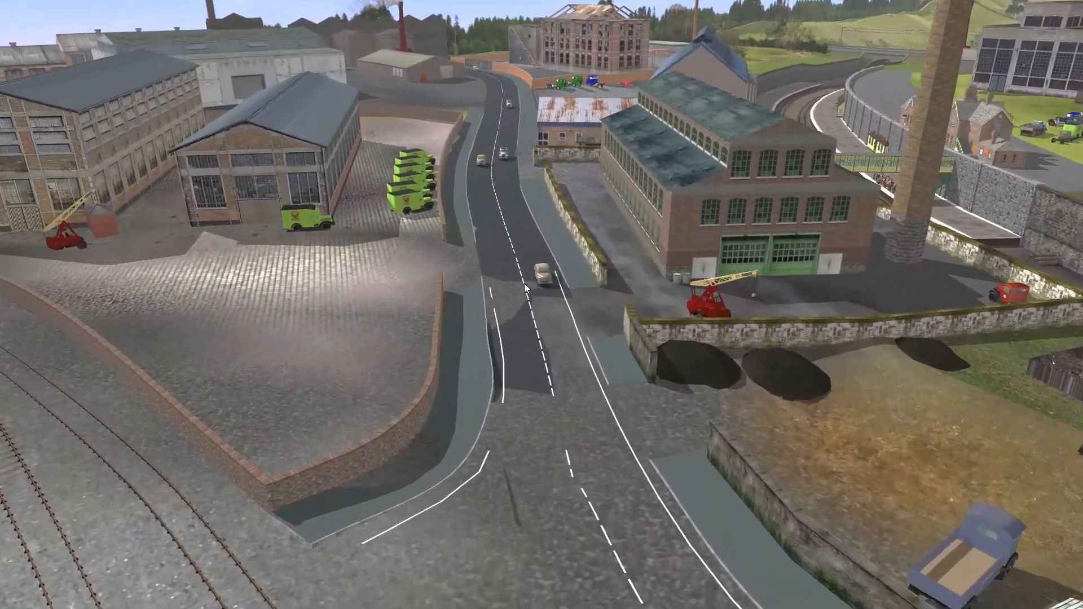
{"action": "key", "text": "Up"}
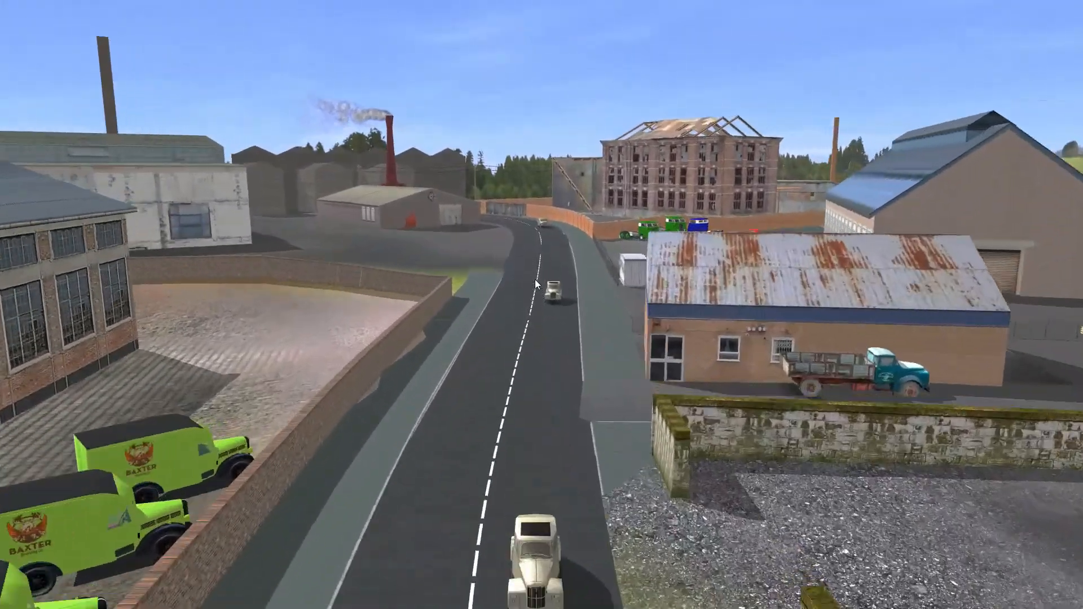
- Examine the derelict brick building, the walled yard with parked green and blue lorries, and the long blue-roofed works
{"action": "key", "text": "Up"}
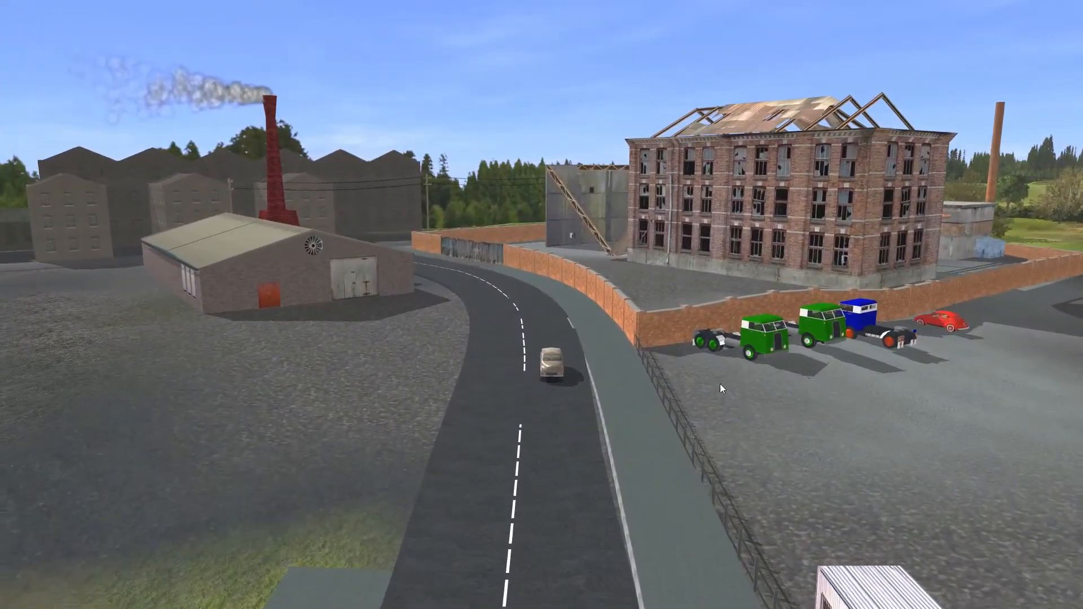
{"action": "right_click_drag", "start_coordinate": [860, 414], "coordinate": [495, 300]}
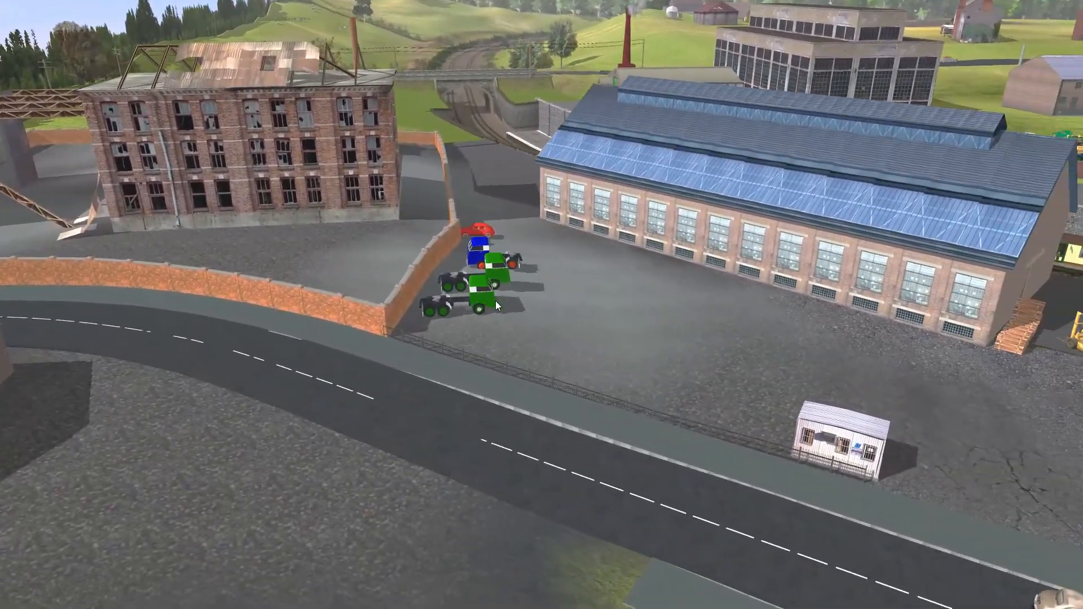
{"action": "scroll", "coordinate": [495, 300], "scroll_direction": "up", "scroll_amount": 5}
{"action": "key", "text": "Right"}
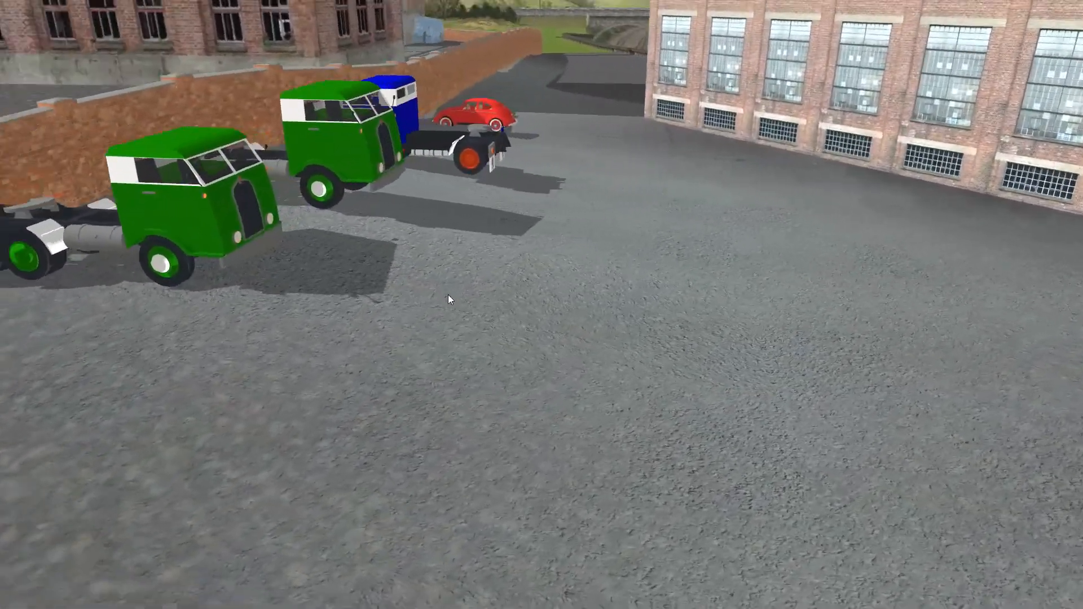
{"action": "key", "text": "Down"}
{"action": "scroll", "coordinate": [448, 294], "scroll_direction": "down", "scroll_amount": 10}
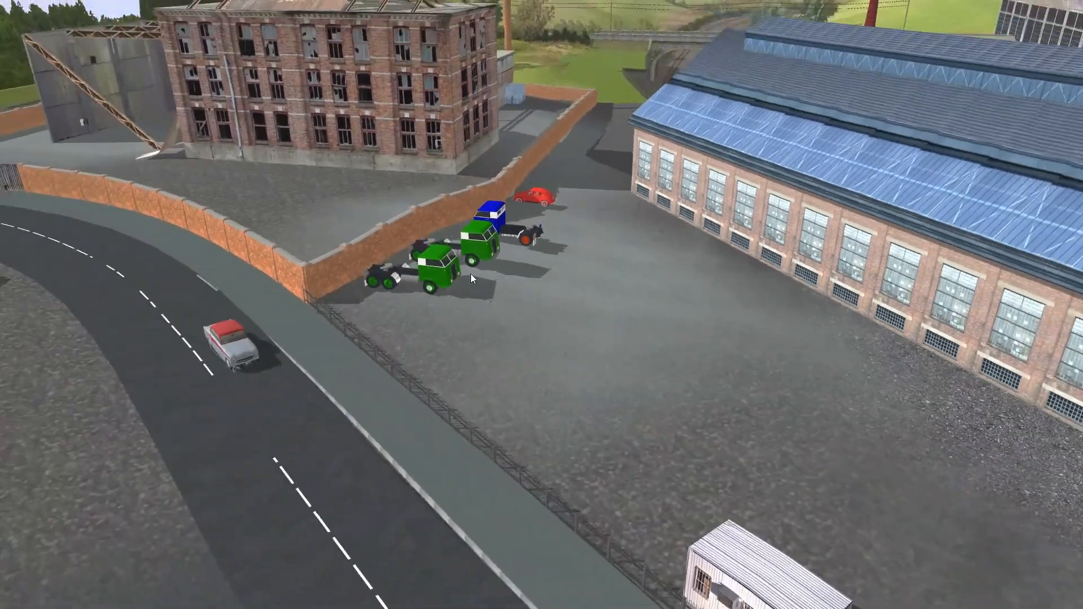
{"action": "right_click_drag", "start_coordinate": [558, 167], "coordinate": [693, 388]}
{"action": "key", "text": "Up"}
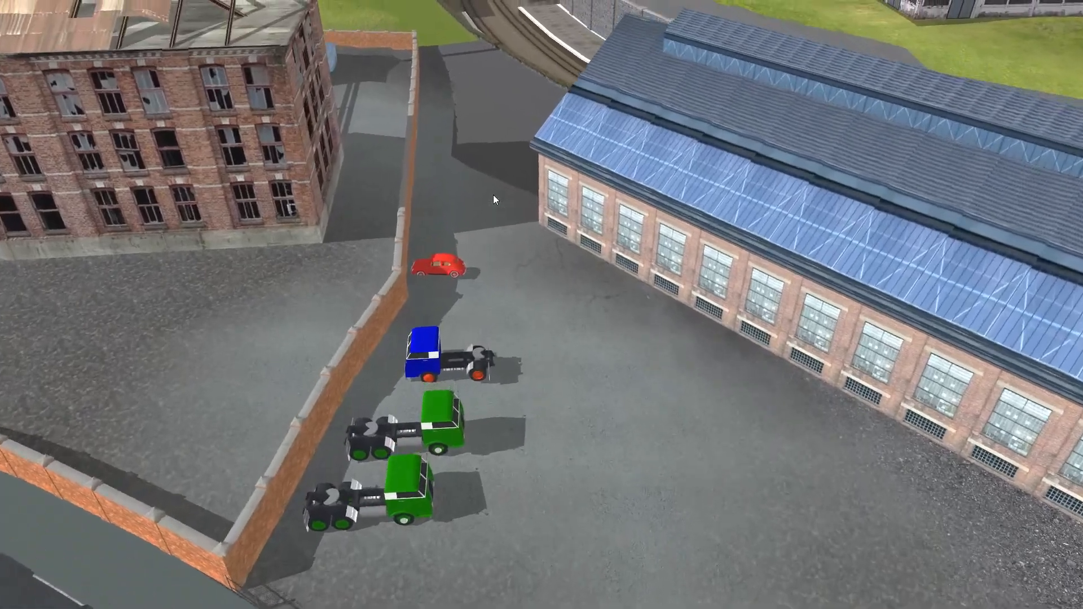
{"action": "scroll", "coordinate": [493, 198], "scroll_direction": "down", "scroll_amount": 4}
{"action": "key", "text": "Up"}
- Inspect the railway cutting, road bridge, retaining walls and curved platform ends beside the small factory with the red chimney
{"action": "right_click", "coordinate": [523, 184]}
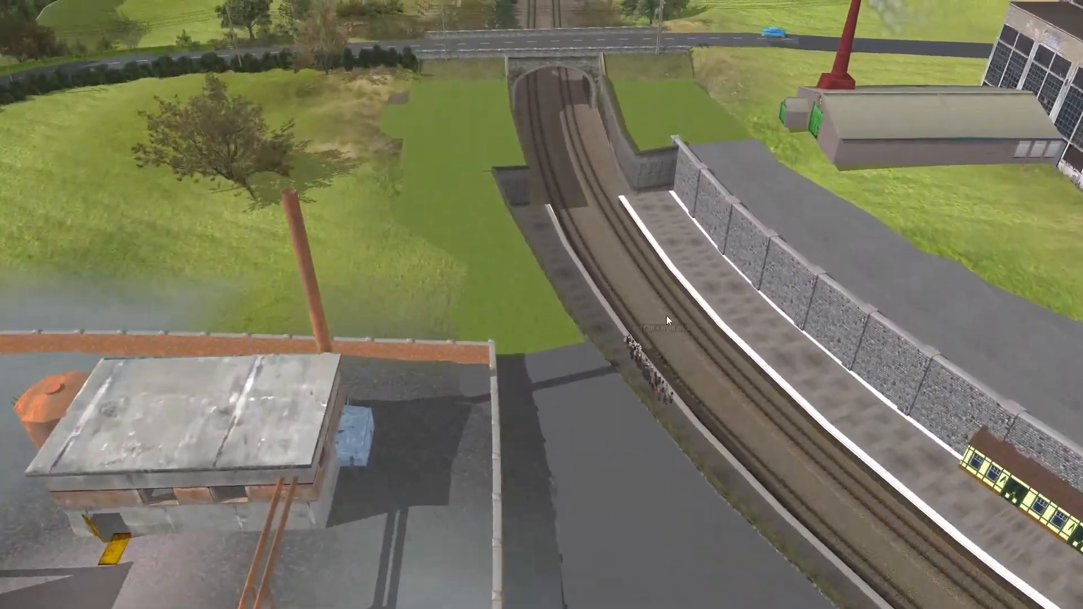
{"action": "key", "text": "Left"}
{"action": "right_click", "coordinate": [432, 302]}
{"action": "key", "text": "Left"}
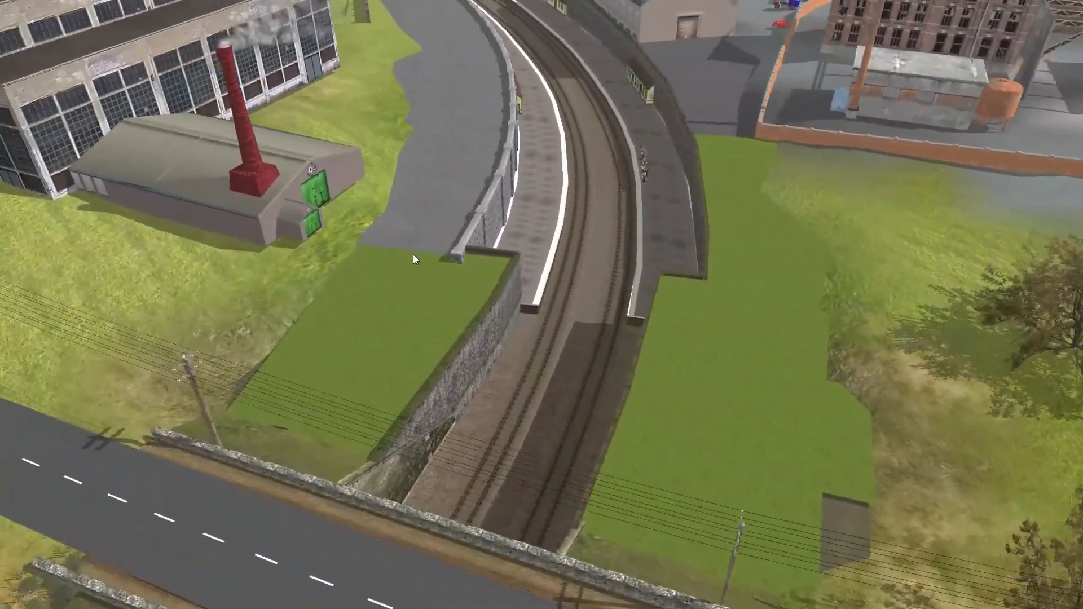
{"action": "right_click", "coordinate": [413, 255]}
{"action": "key", "text": "Right"}
{"action": "key", "text": "Up"}
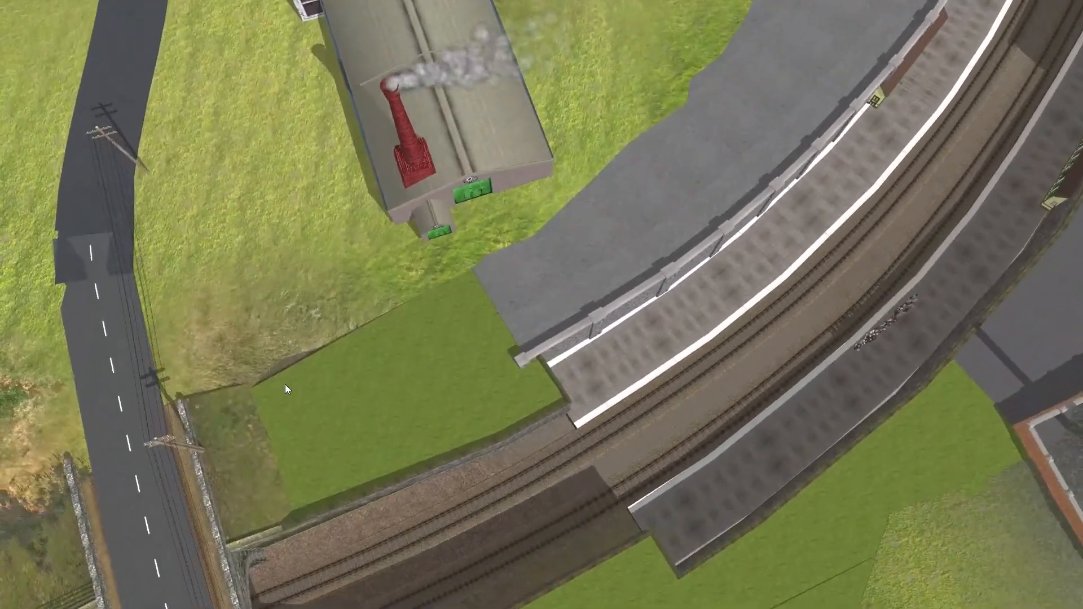
{"action": "right_click", "coordinate": [486, 290]}
{"action": "key", "text": "Down"}
{"action": "right_click", "coordinate": [648, 253]}
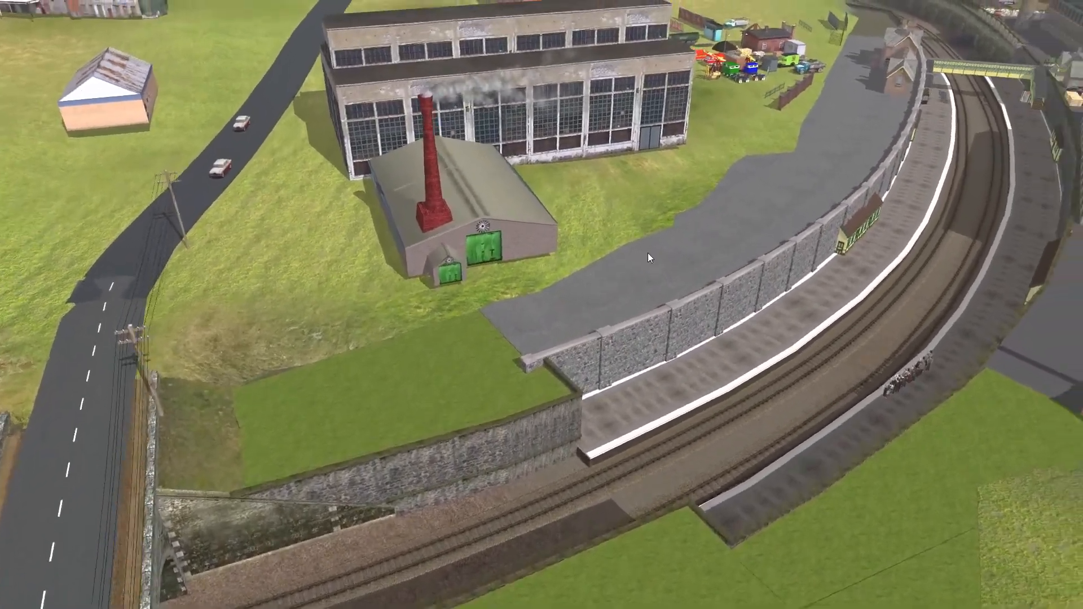
- Survey the station building, footbridge and grassy field of assorted vehicles, fences and scenery objects from several angles
{"action": "key", "text": "Left"}
{"action": "right_click", "coordinate": [667, 235]}
{"action": "right_click", "coordinate": [623, 178]}
{"action": "right_click", "coordinate": [530, 182]}
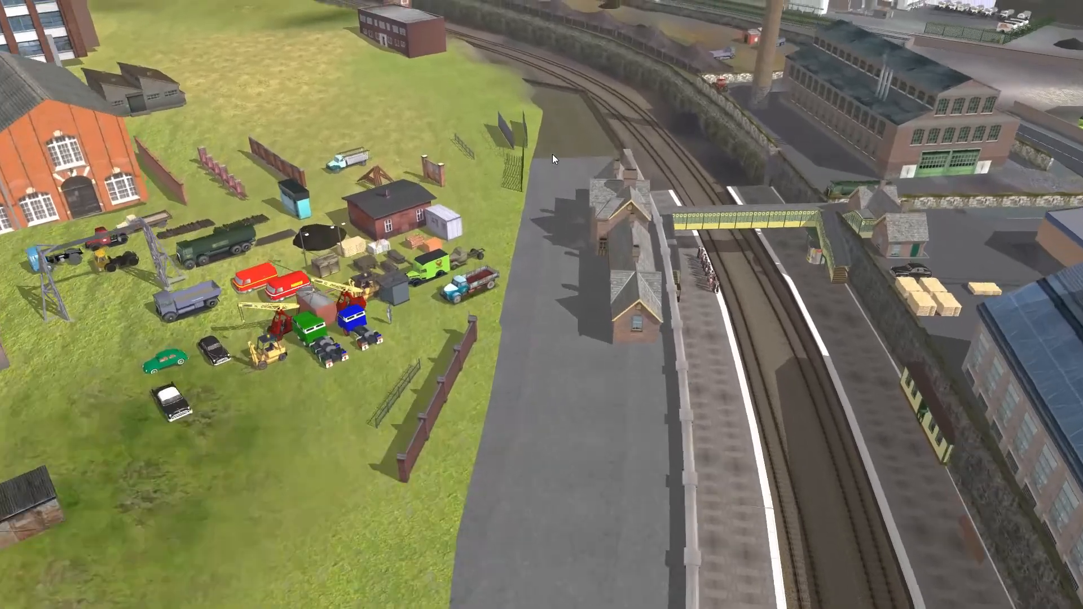
{"action": "right_click", "coordinate": [553, 154]}
{"action": "right_click", "coordinate": [457, 275]}
{"action": "key", "text": "Left"}
{"action": "key", "text": "Left"}
{"action": "right_click", "coordinate": [417, 326]}
{"action": "right_click", "coordinate": [446, 343]}
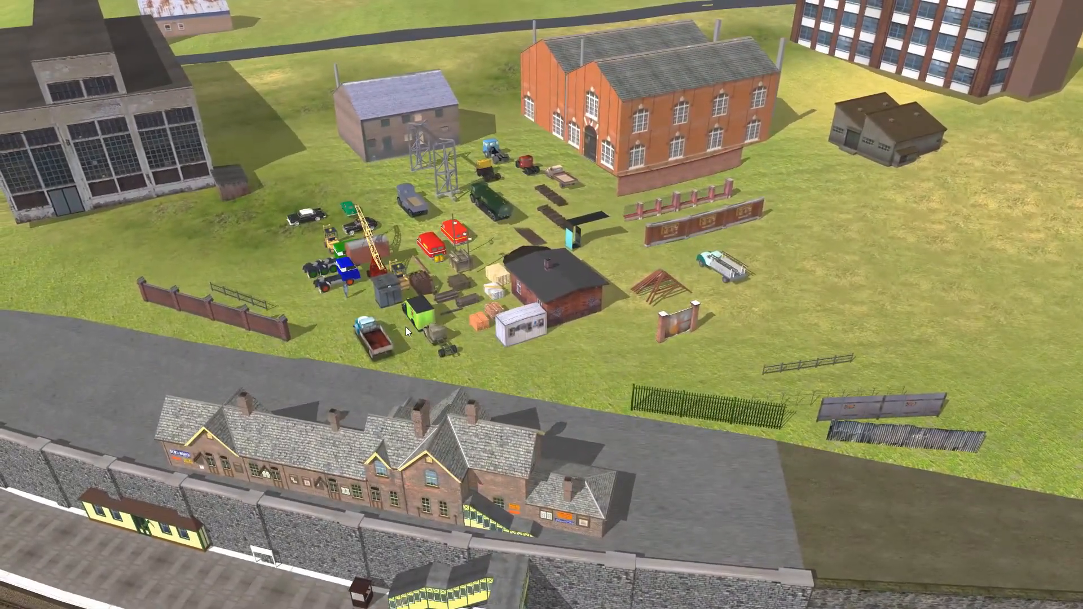
{"action": "right_click", "coordinate": [406, 327]}
{"action": "right_click", "coordinate": [623, 315]}
{"action": "key", "text": "Left"}
{"action": "right_click", "coordinate": [251, 295]}
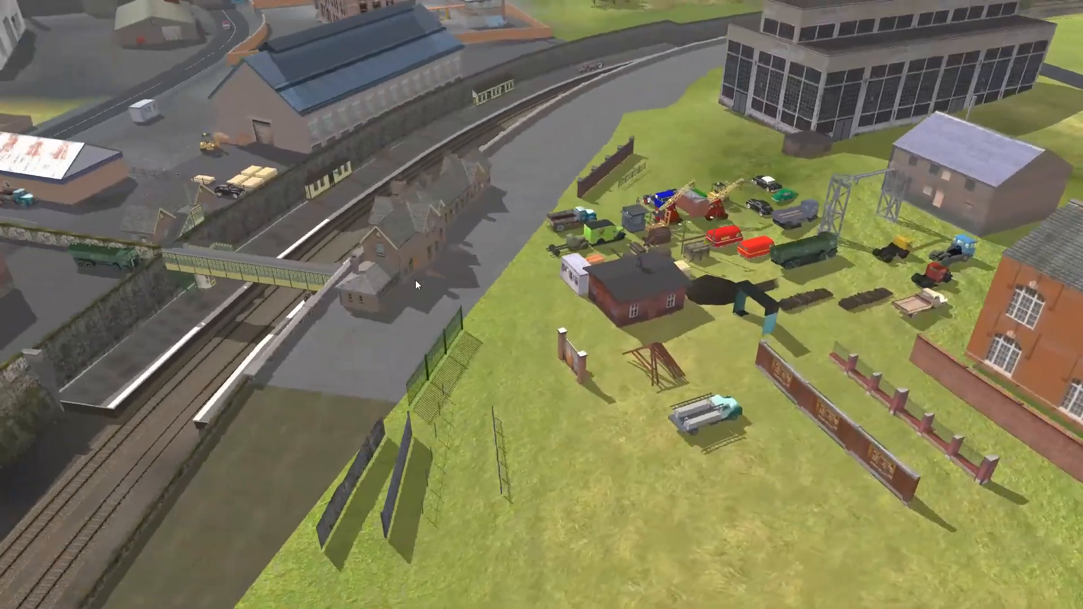
{"action": "key", "text": "Right"}
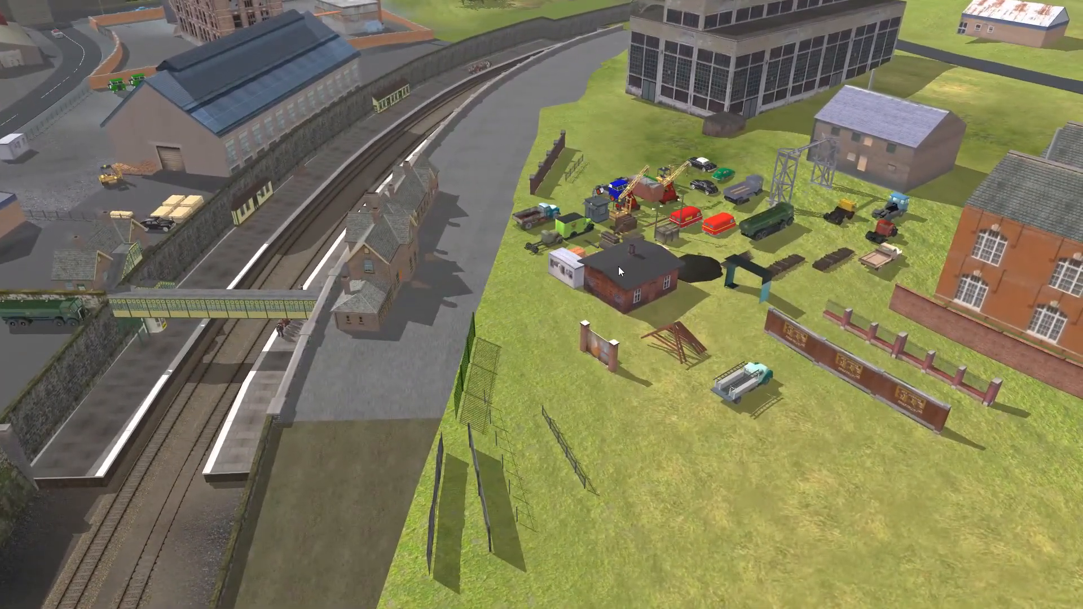
{"action": "key", "text": "Right"}
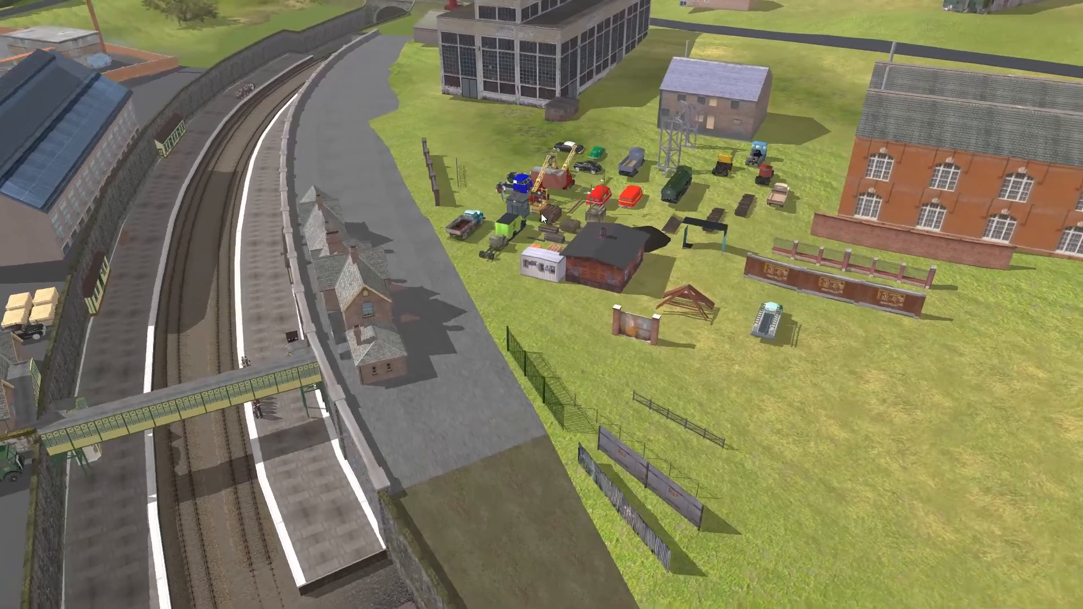
{"action": "scroll", "coordinate": [587, 211], "scroll_direction": "down", "scroll_amount": 3}
{"action": "key", "text": "Down"}
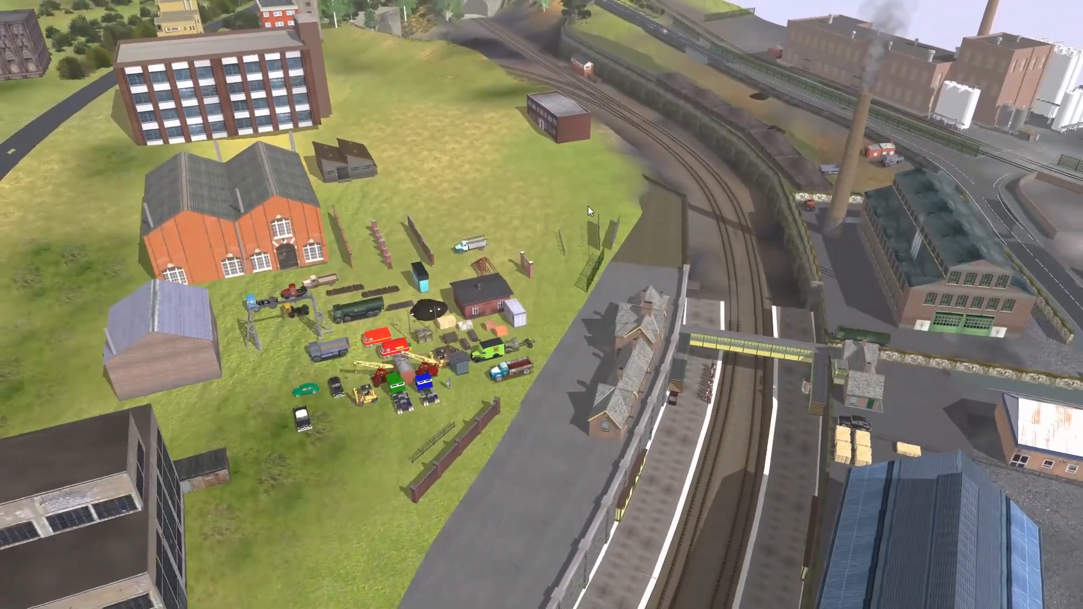
- View the wider layout from high above, from the factories and ploughed field across the open countryside towards the river
{"action": "scroll", "coordinate": [379, 324], "scroll_direction": "up", "scroll_amount": 2}
{"action": "key", "text": "Left"}
{"action": "right_click", "coordinate": [122, 364]}
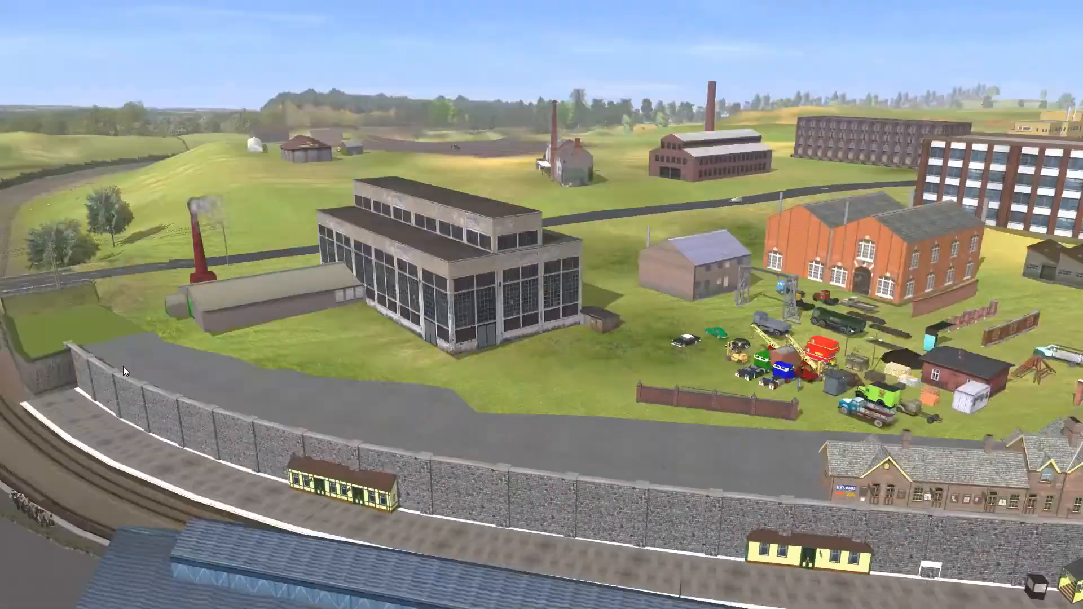
{"action": "right_click", "coordinate": [252, 271]}
{"action": "key", "text": "Up"}
{"action": "scroll", "coordinate": [641, 266], "scroll_direction": "down", "scroll_amount": 5}
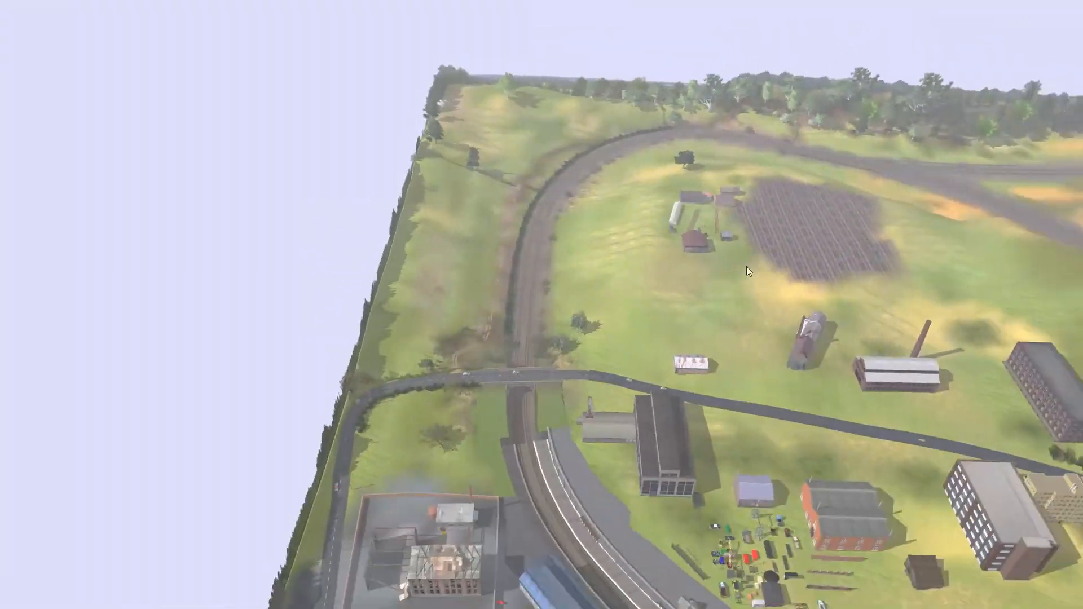
{"action": "key", "text": "Right"}
{"action": "right_click", "coordinate": [665, 198]}
{"action": "right_click", "coordinate": [686, 182]}
{"action": "key", "text": "Right"}
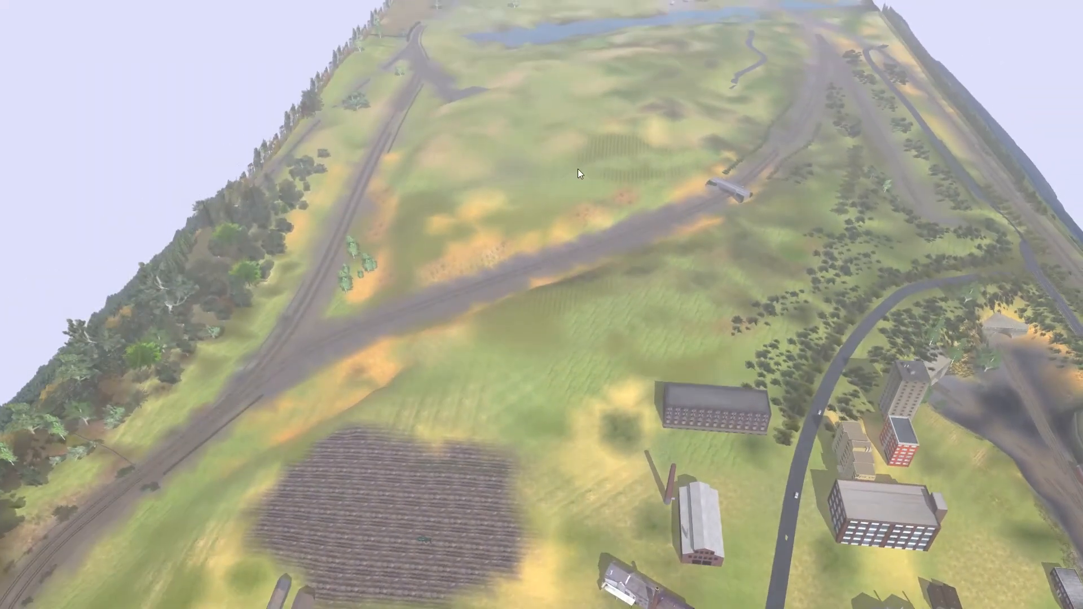
{"action": "right_click", "coordinate": [559, 159]}
{"action": "right_click", "coordinate": [598, 131]}
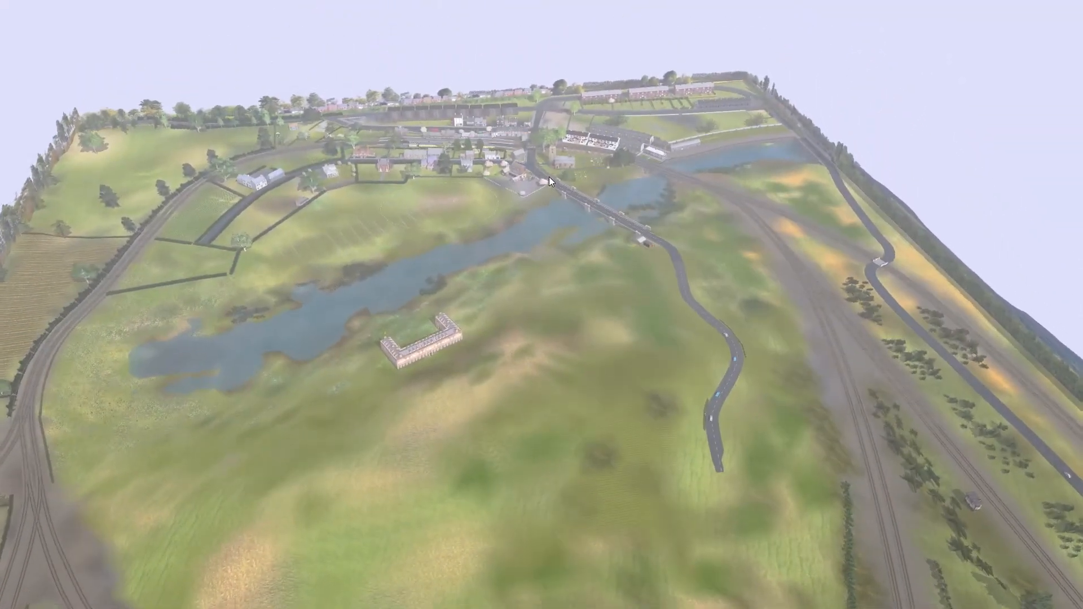
- View the riverside town, farmhouse, crop fields and curving railway line from low height over the farmland
{"action": "right_click", "coordinate": [486, 185]}
{"action": "key", "text": "Left"}
{"action": "right_click", "coordinate": [349, 514]}
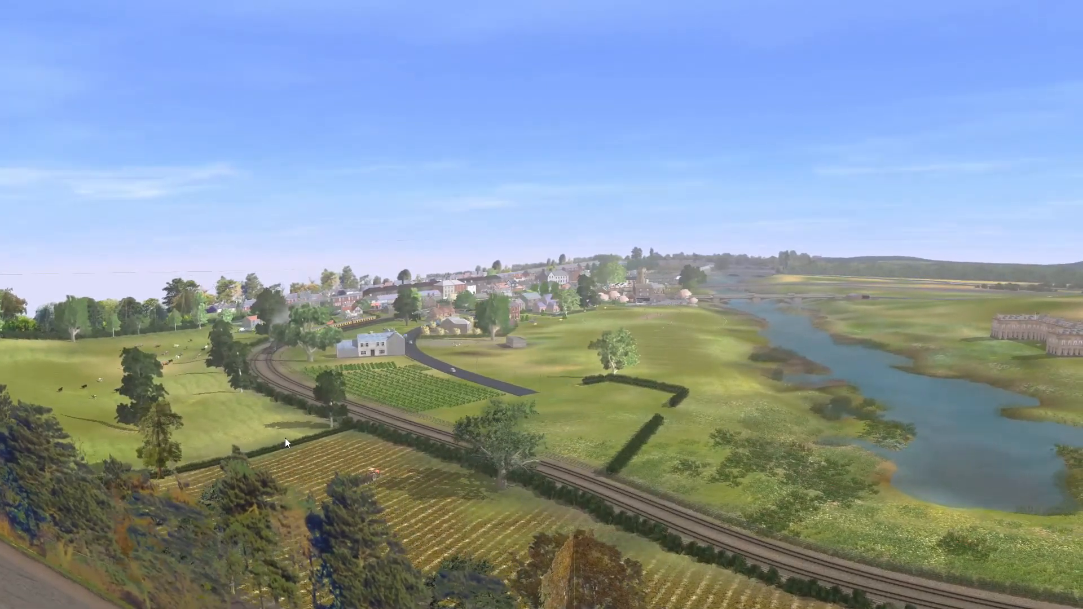
{"action": "right_click", "coordinate": [268, 355]}
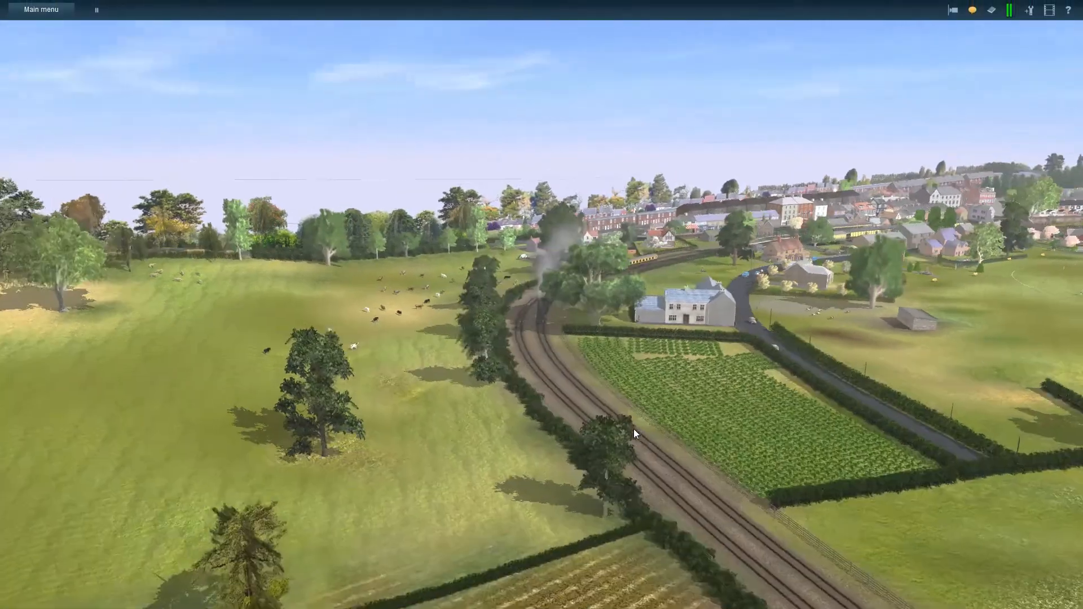